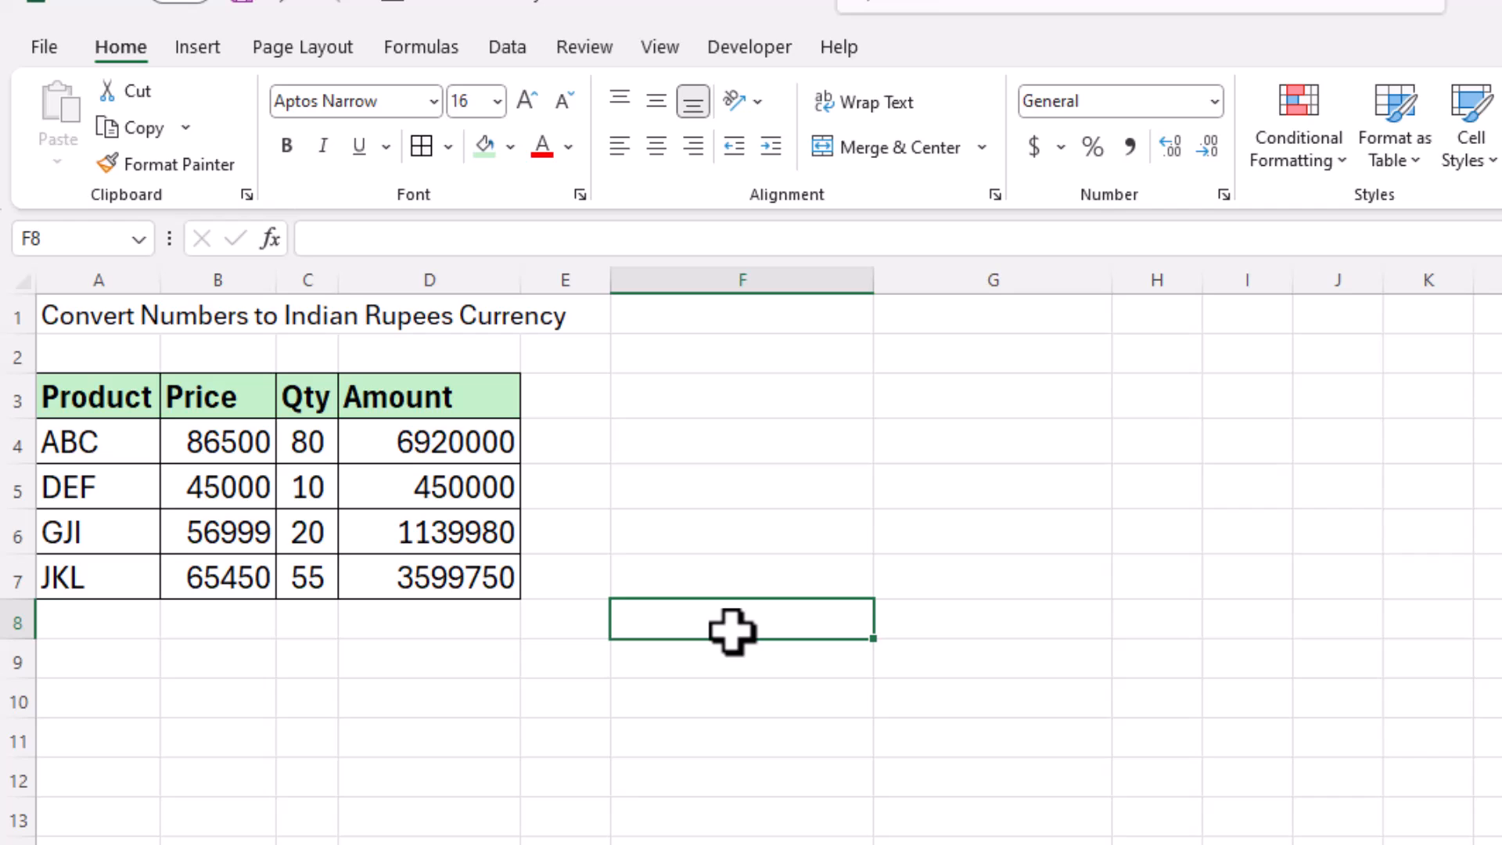
Step: Copy the Amount figures D4:D7 and paste them as values only into F4:F7
left_click_drag(449, 442, 446, 571)
key("ctrl+c")
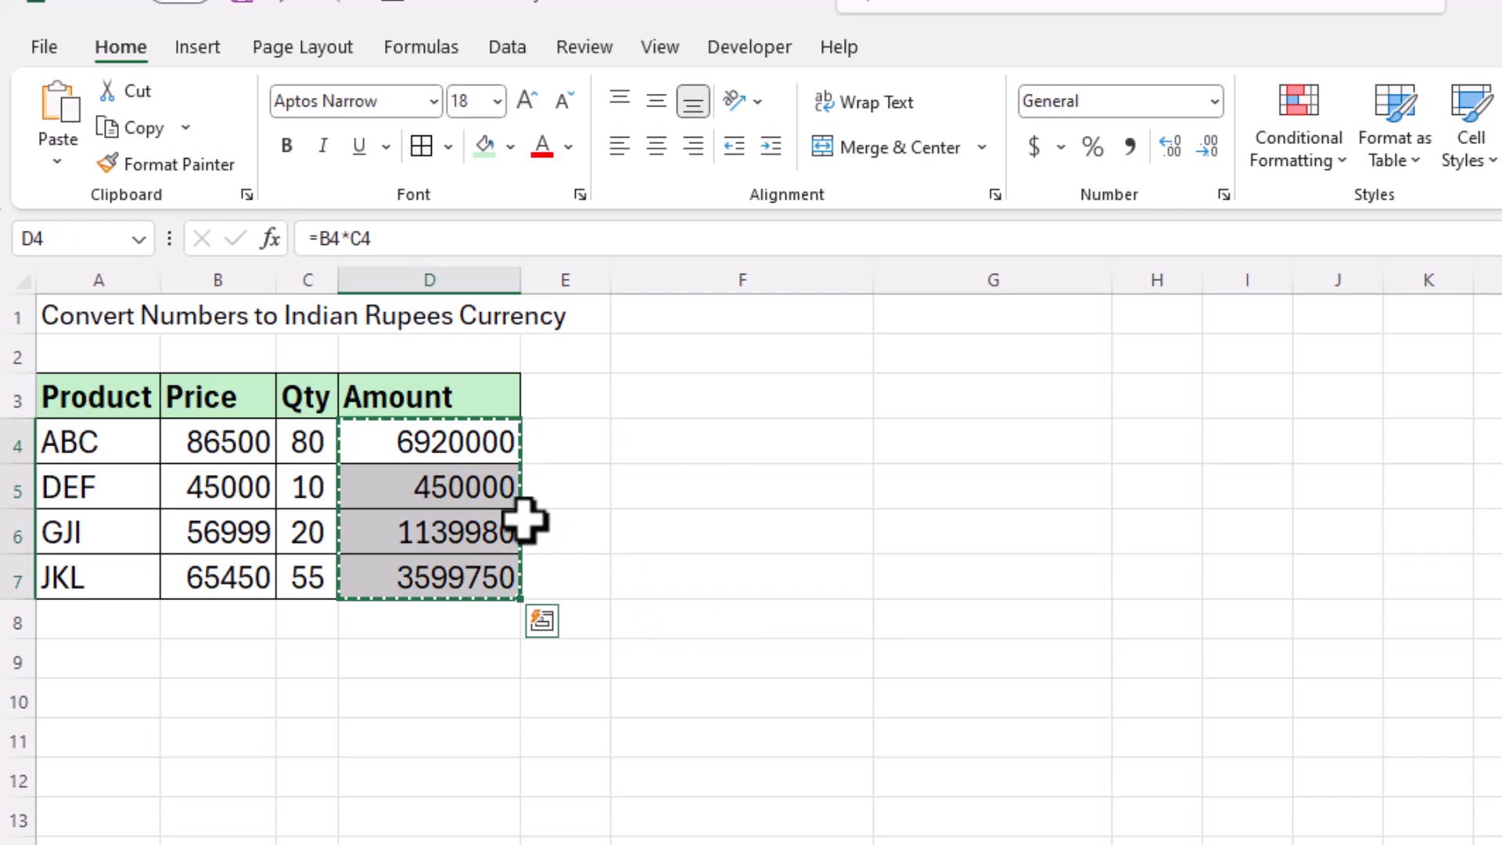
left_click(758, 438)
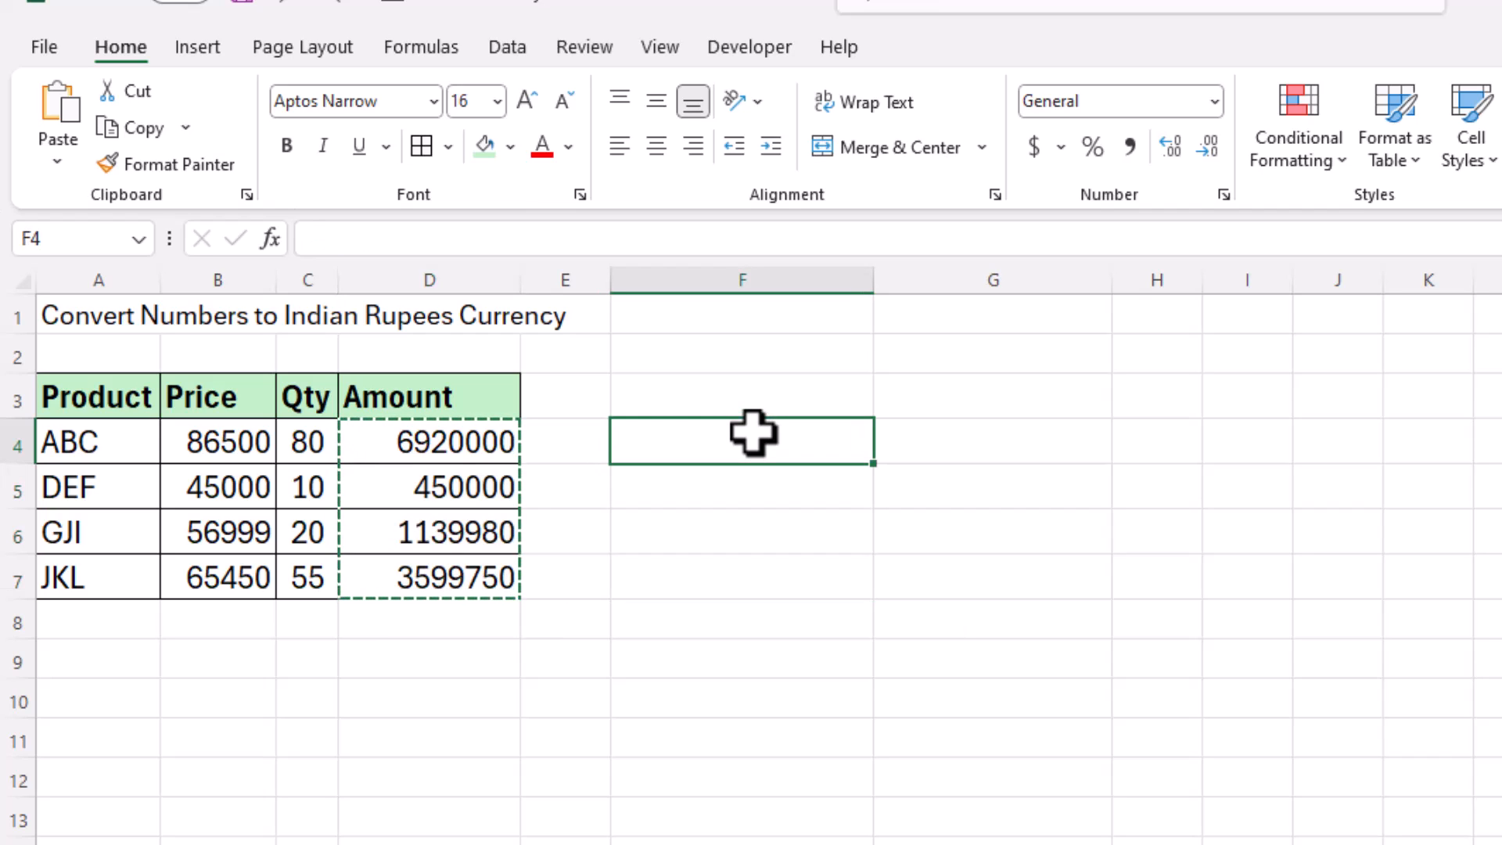
right_click(754, 433)
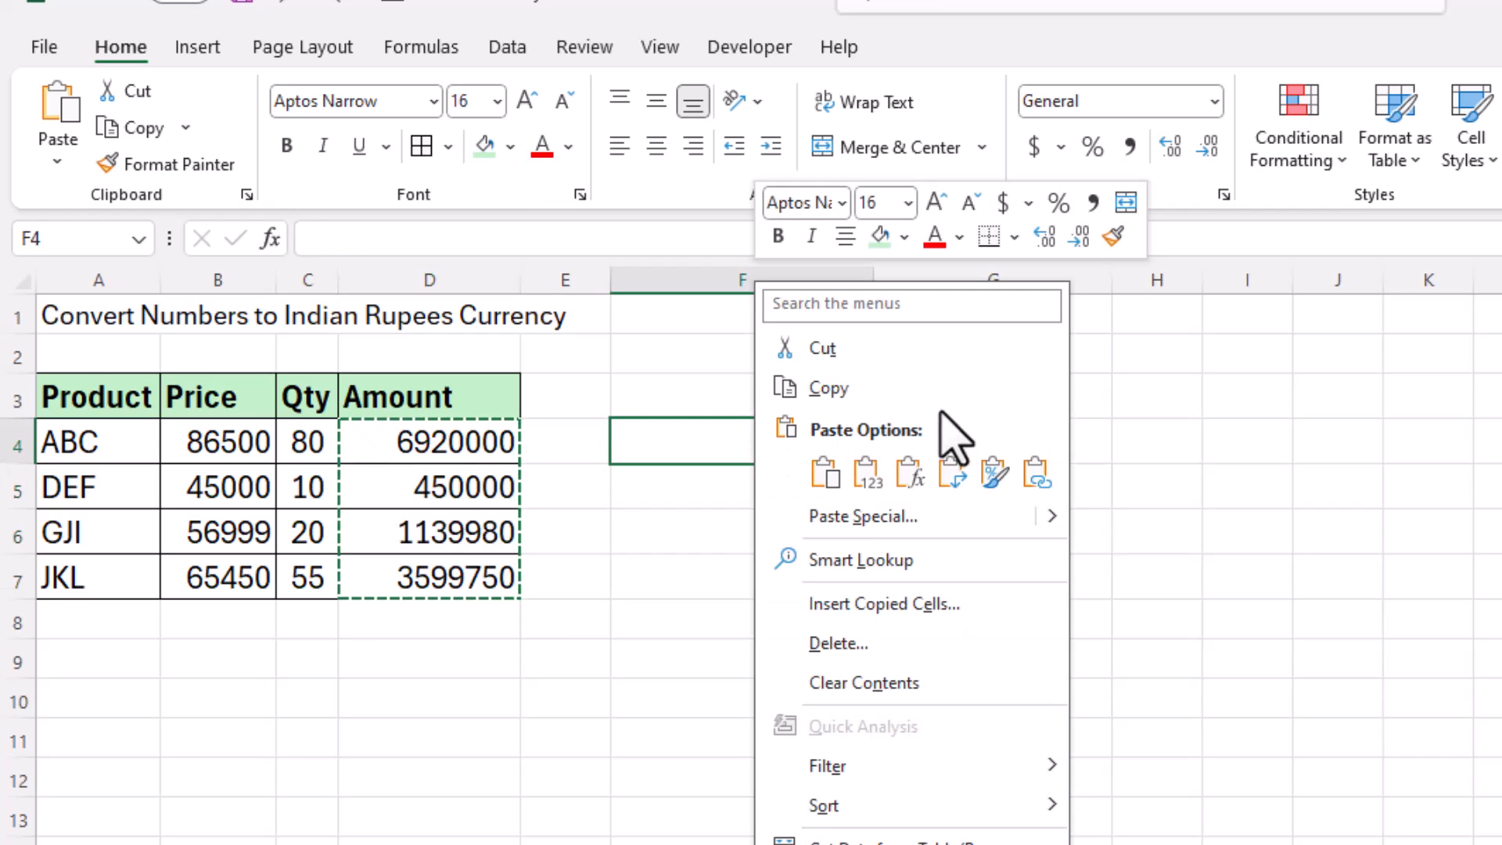
left_click(880, 516)
left_click(626, 460)
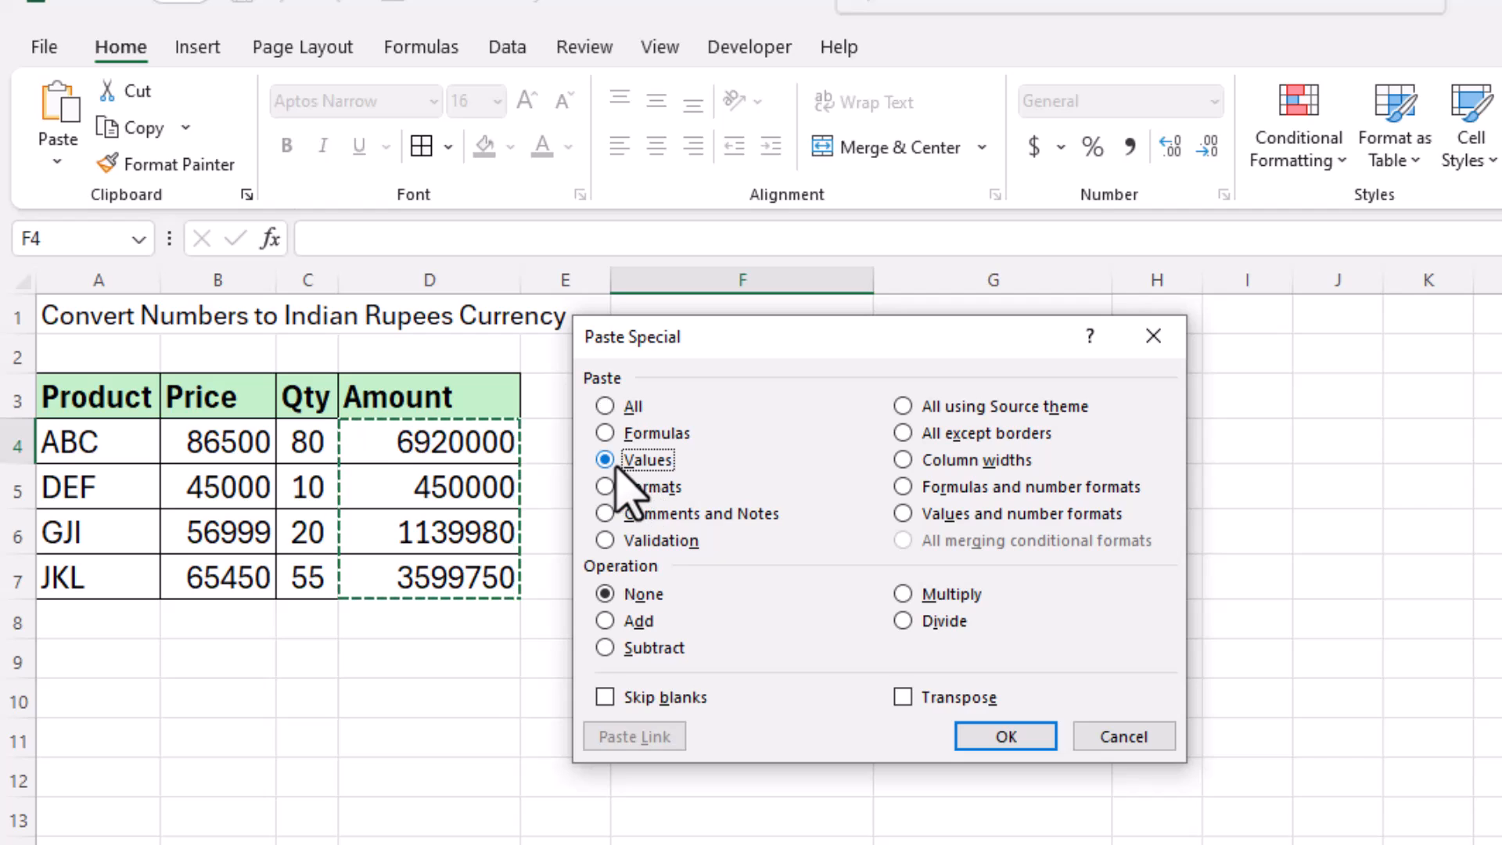
left_click(1001, 736)
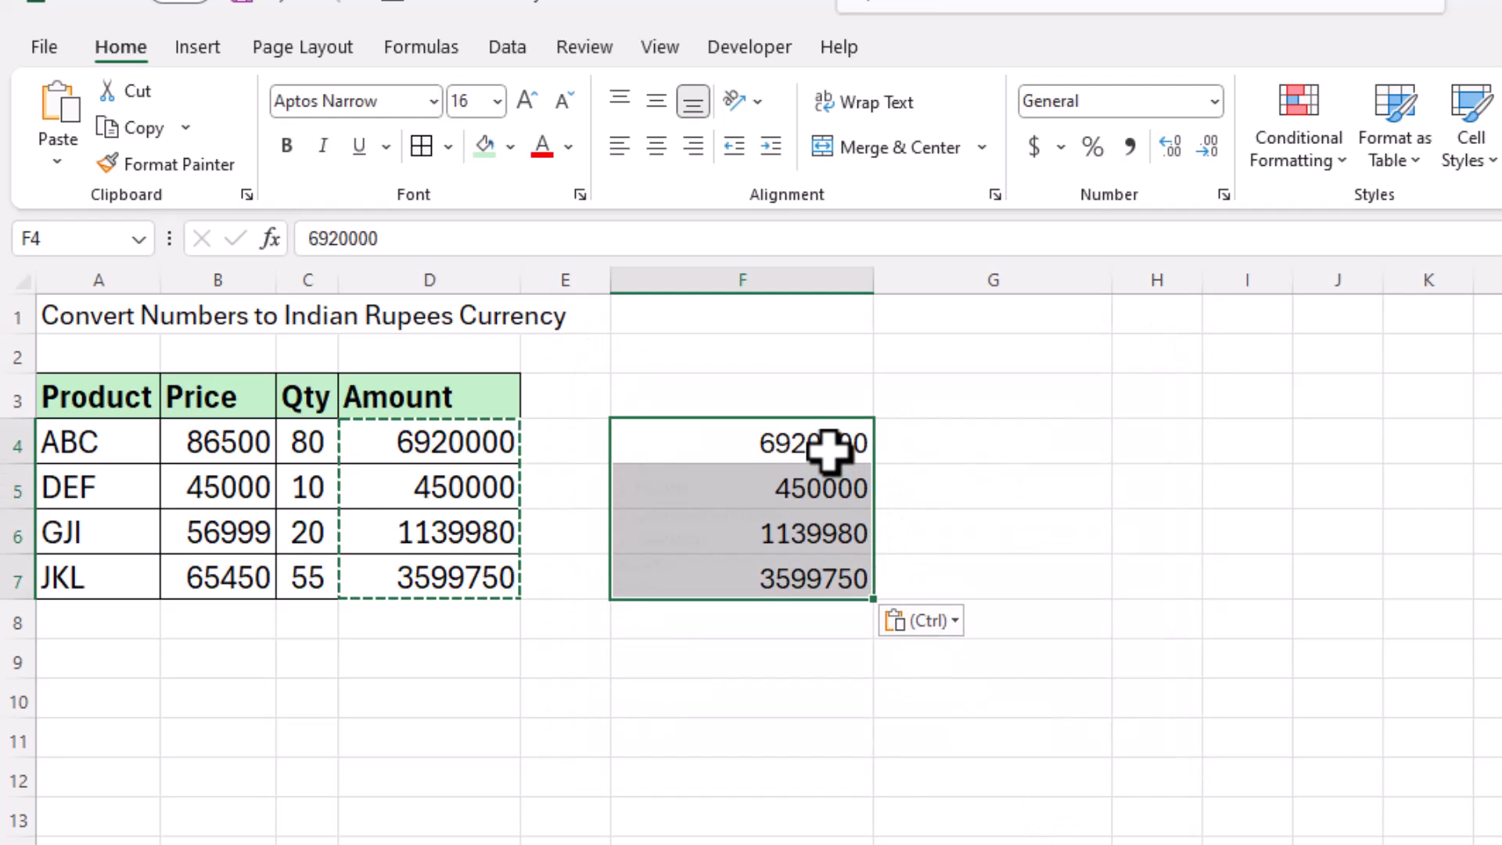
left_click(829, 454)
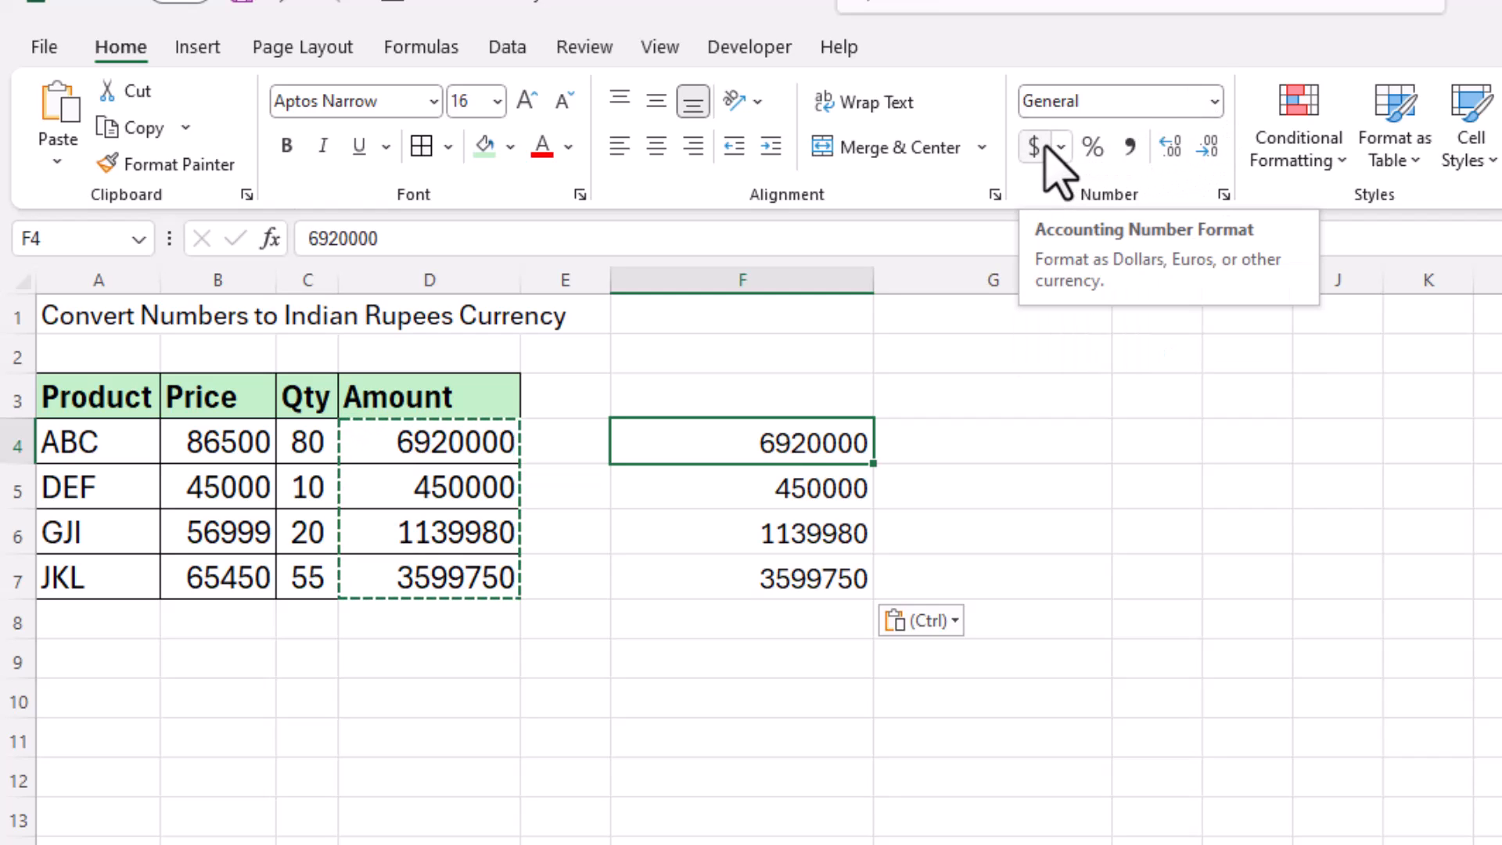
left_click(1214, 101)
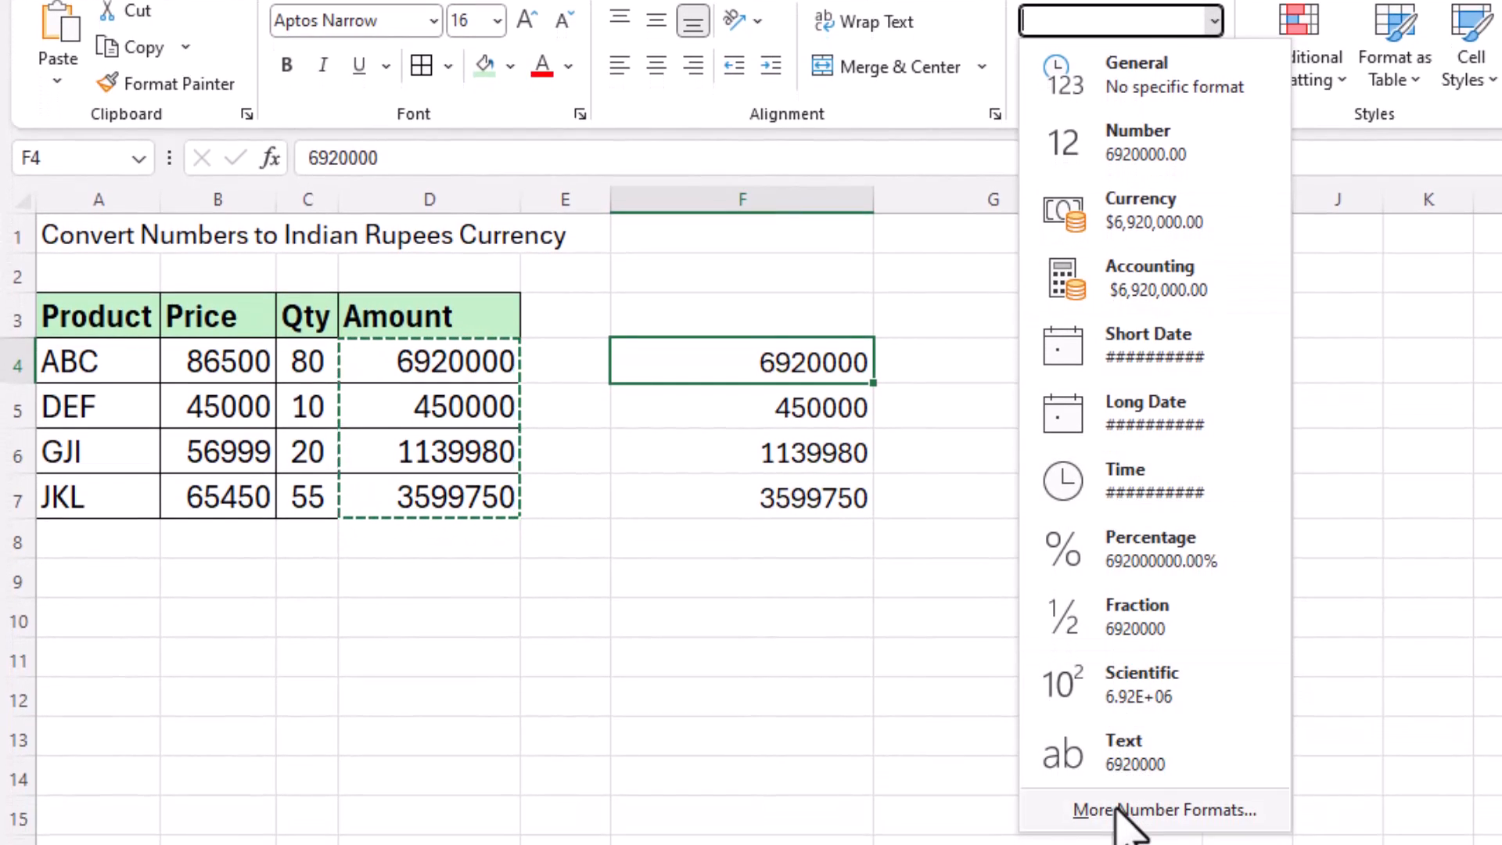
Step: Format F4 as Currency with the ₹ Hindi symbol and 0 decimal places
left_click(1096, 809)
left_click_drag(657, 185, 1291, 139)
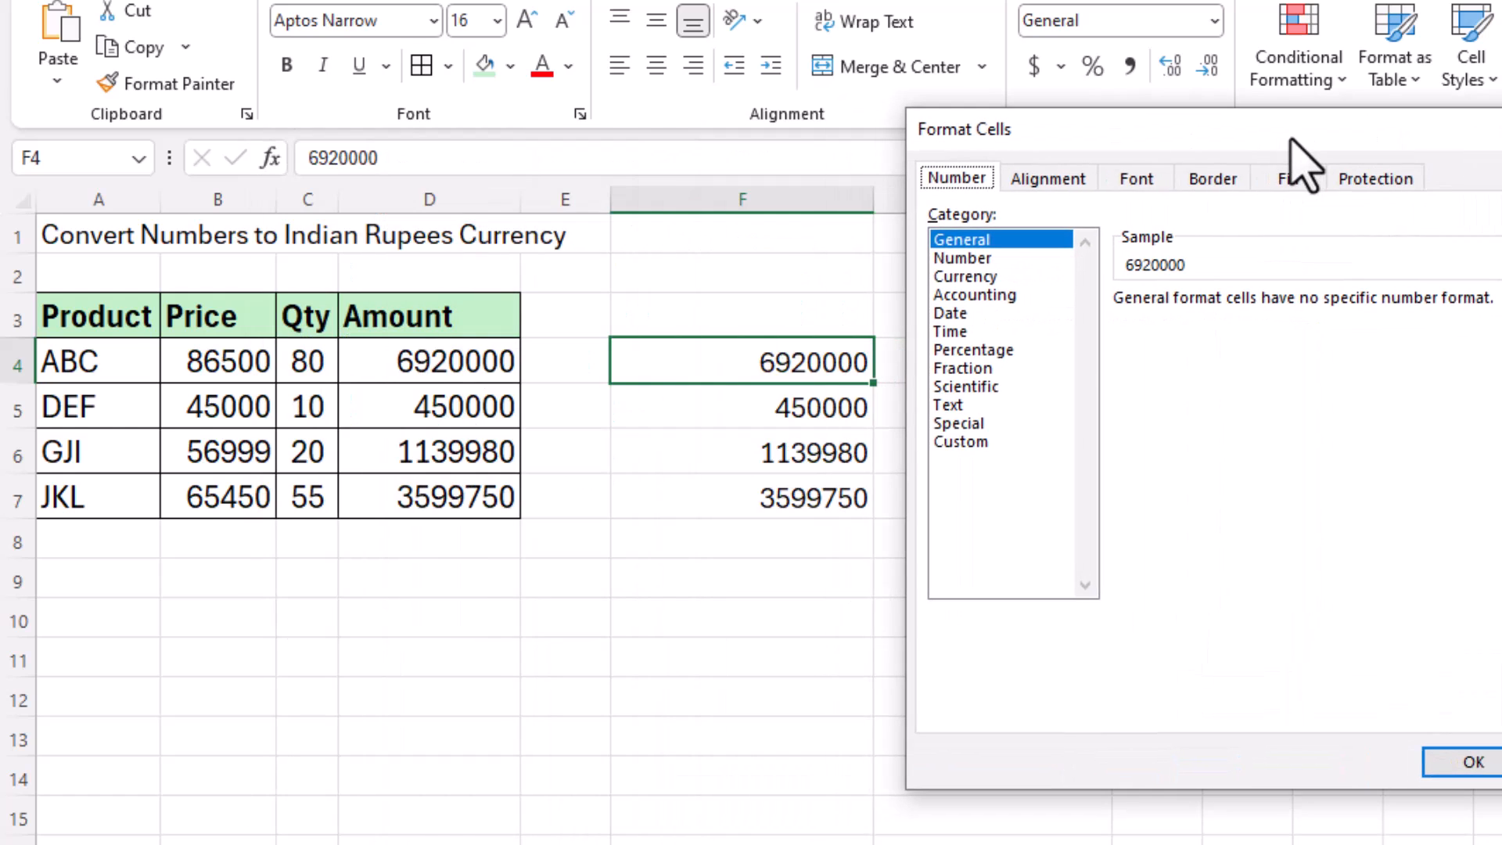
left_click(992, 276)
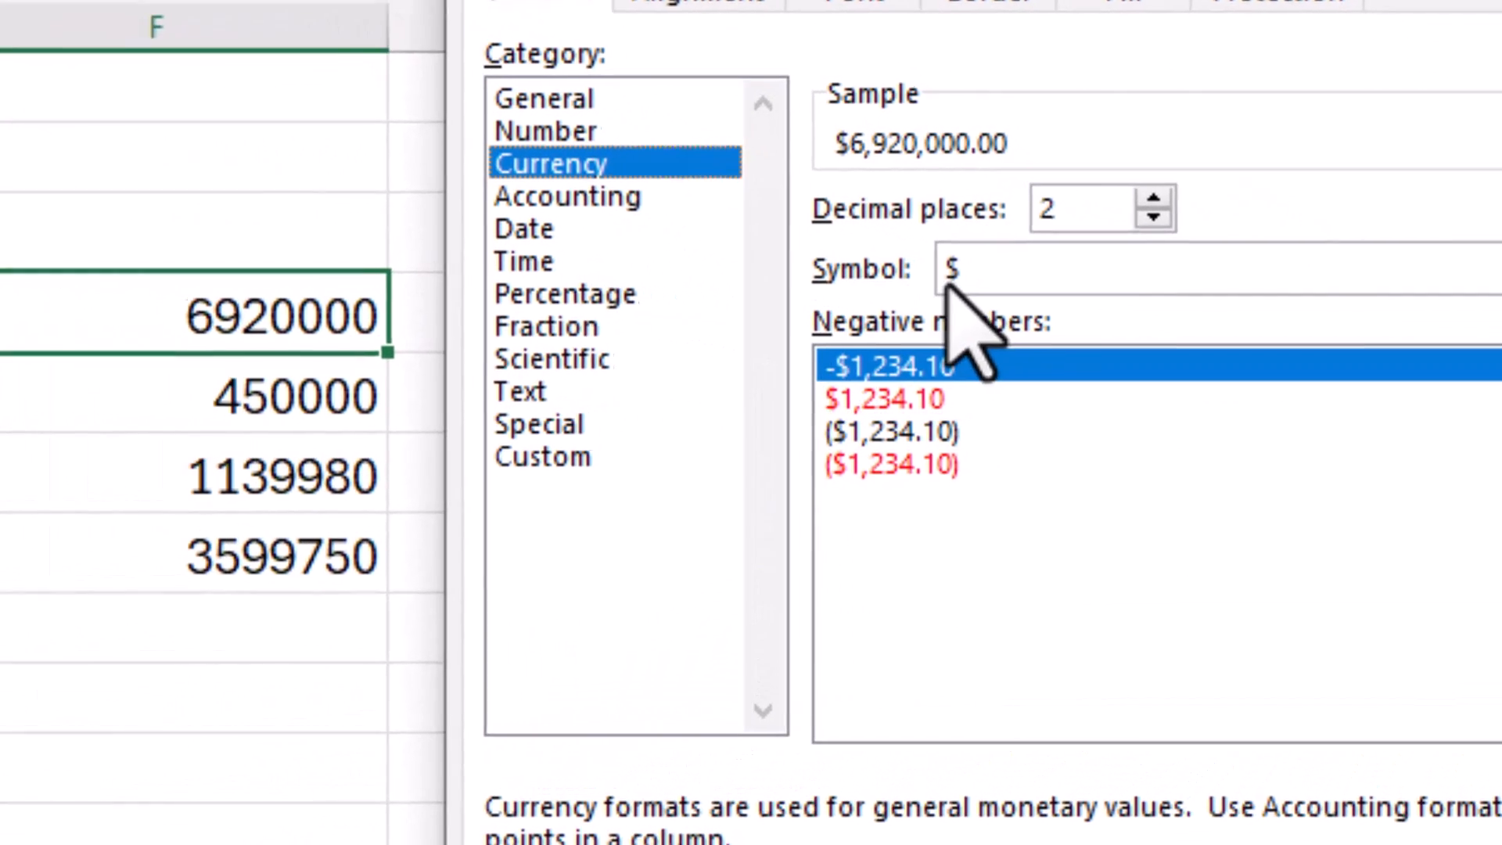
left_click(1235, 338)
scroll(1068, 618, "down", 3)
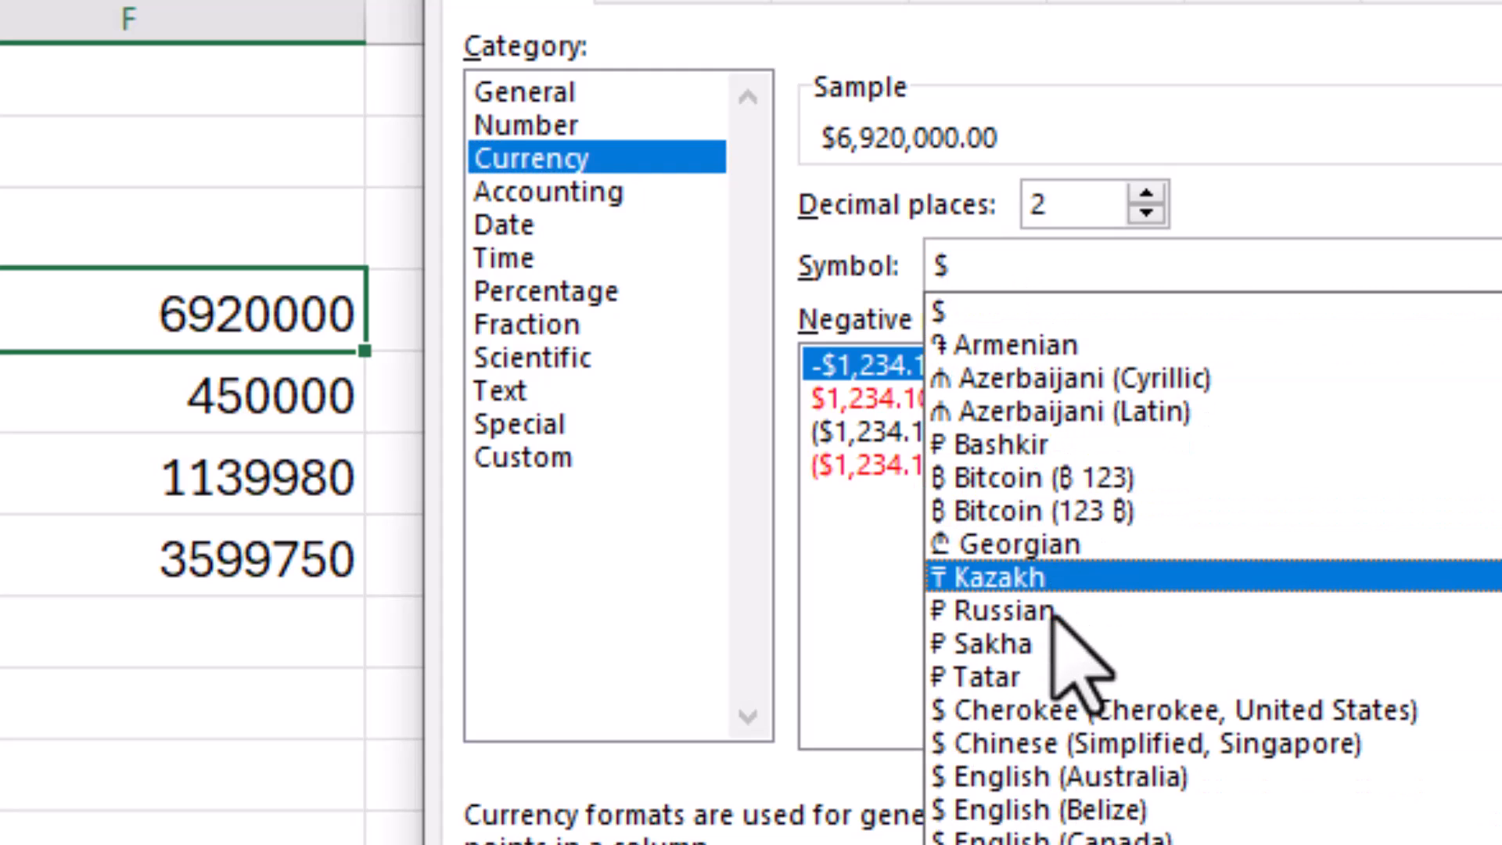
scroll(1056, 618, "down", 4)
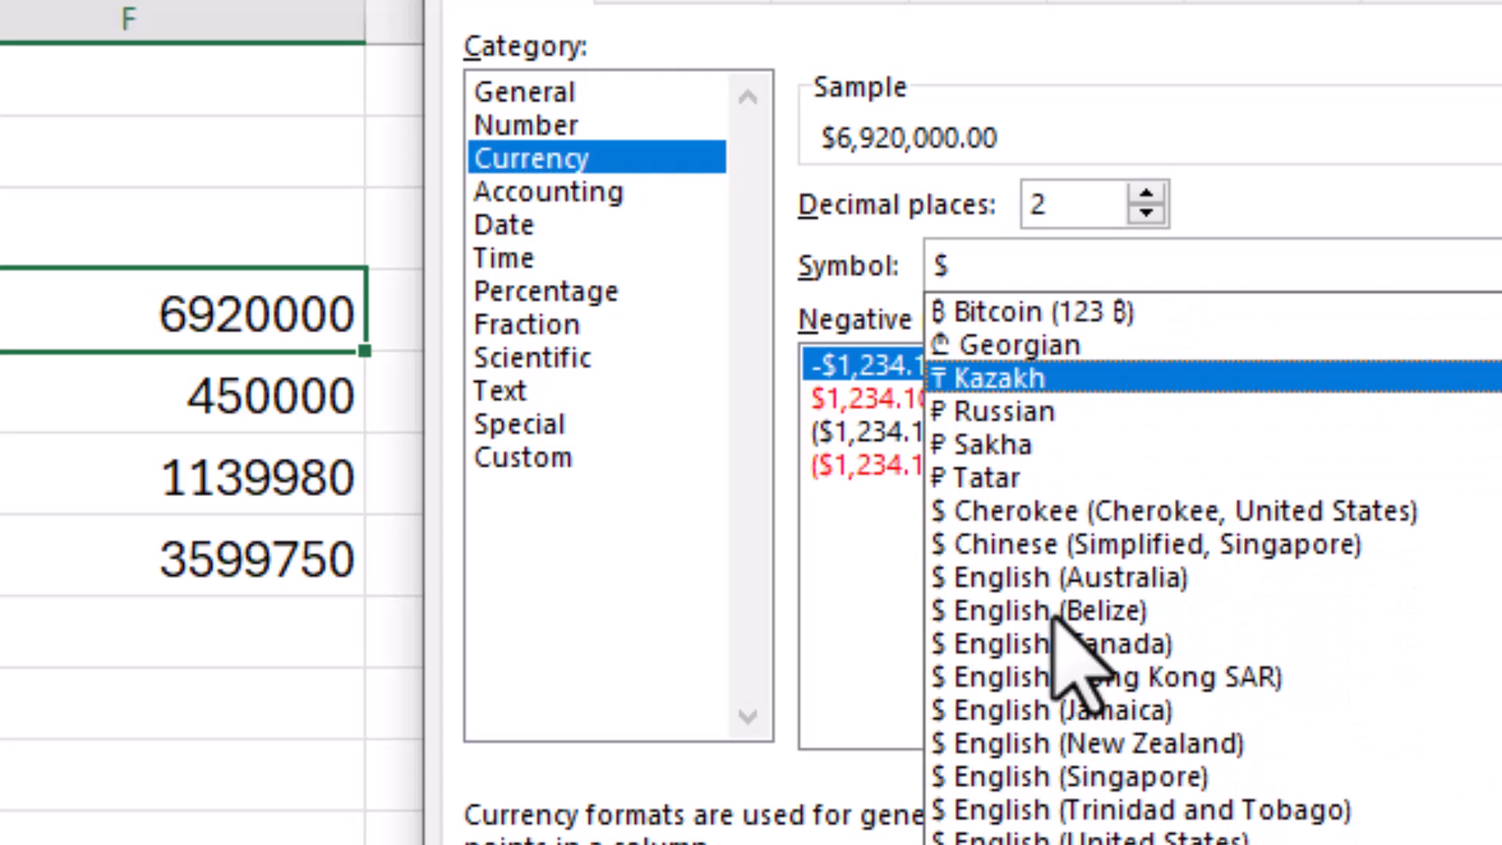
scroll(1052, 614, "down", 6)
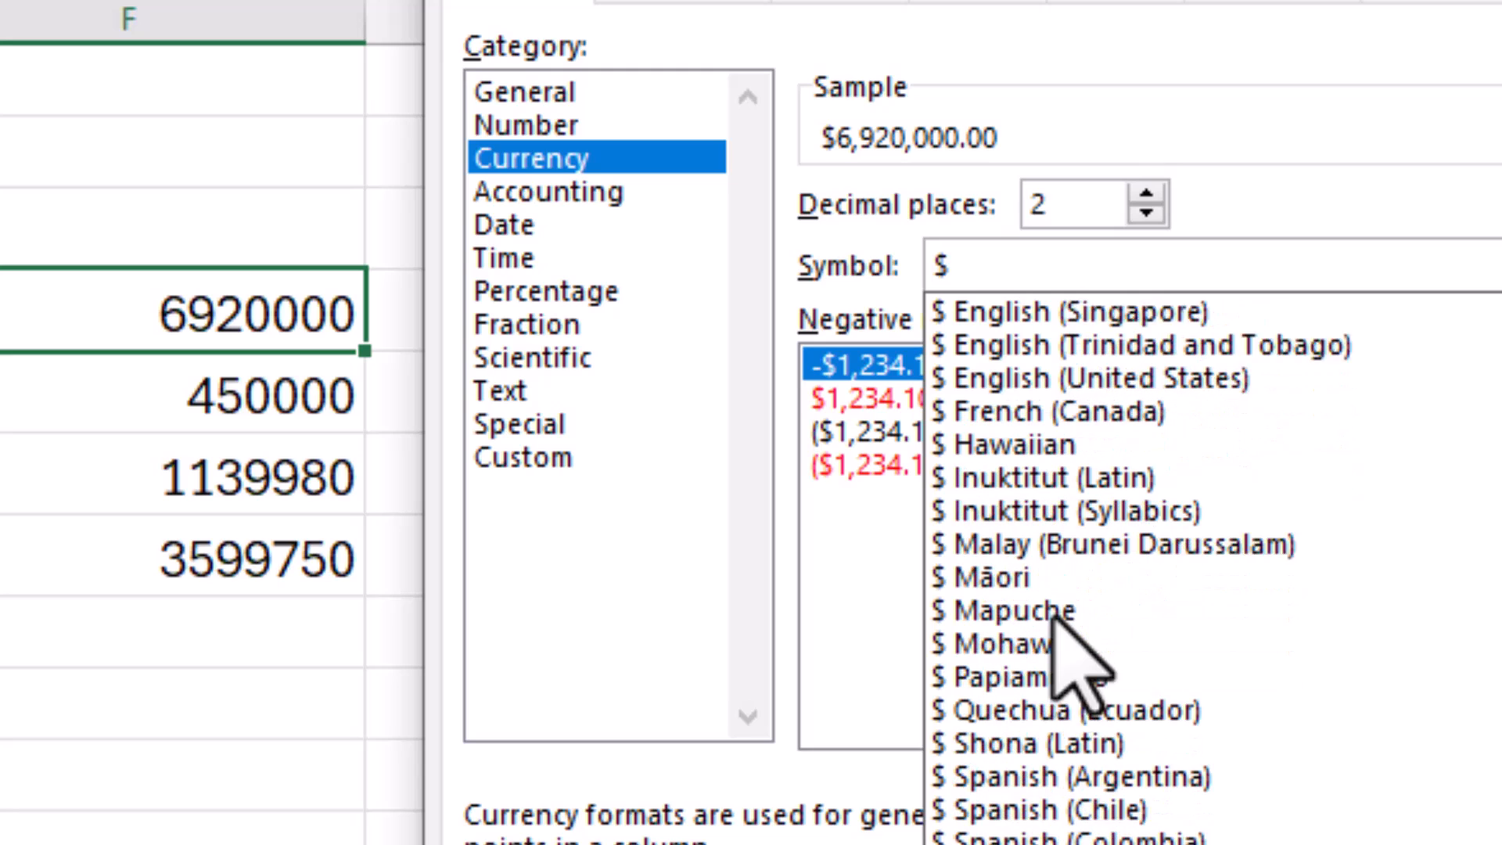
scroll(1127, 767, "down", 12)
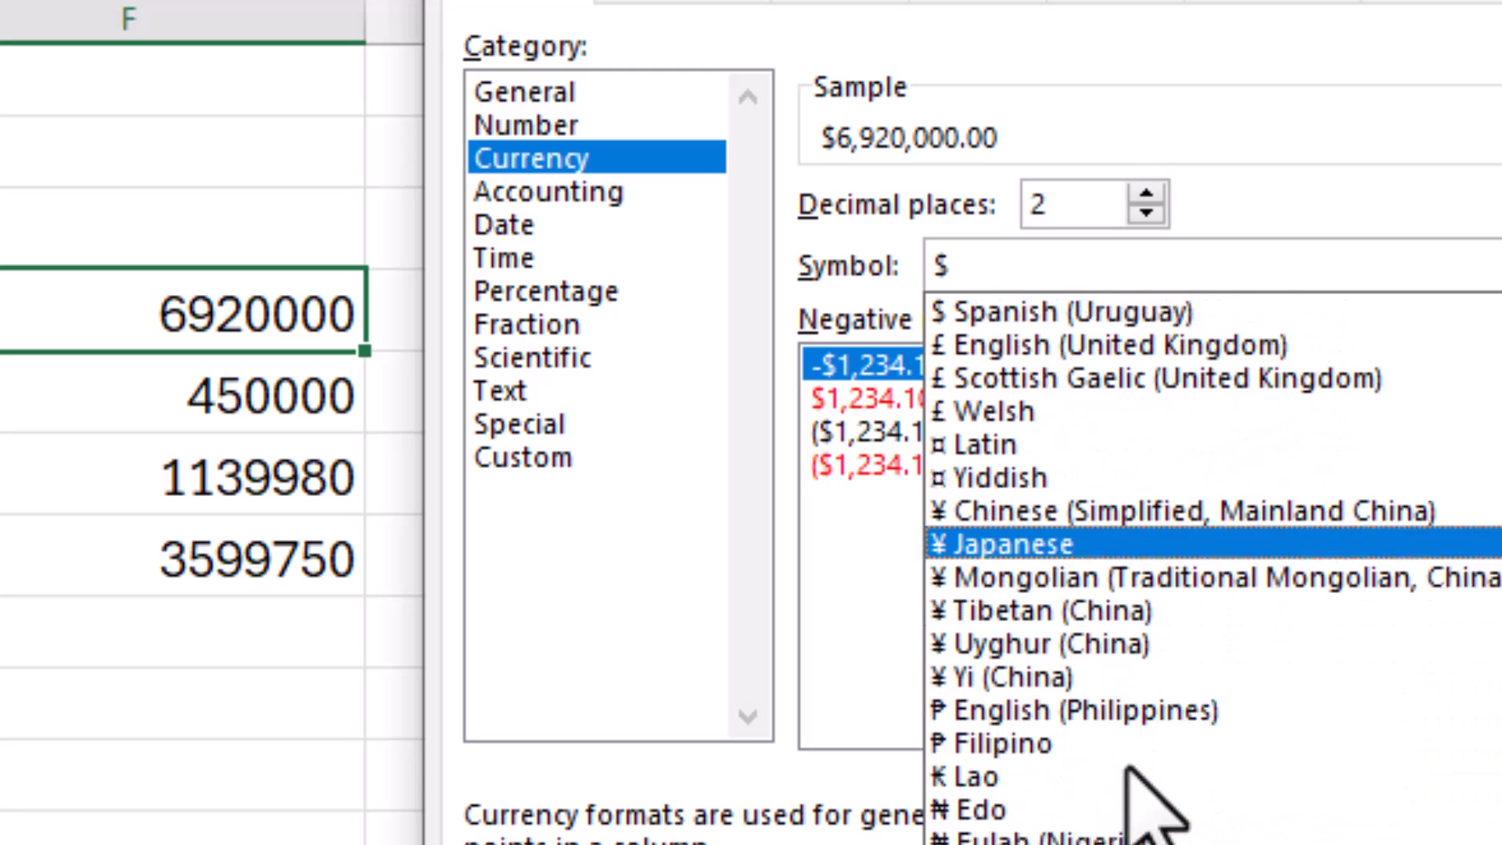
scroll(1129, 771, "down", 11)
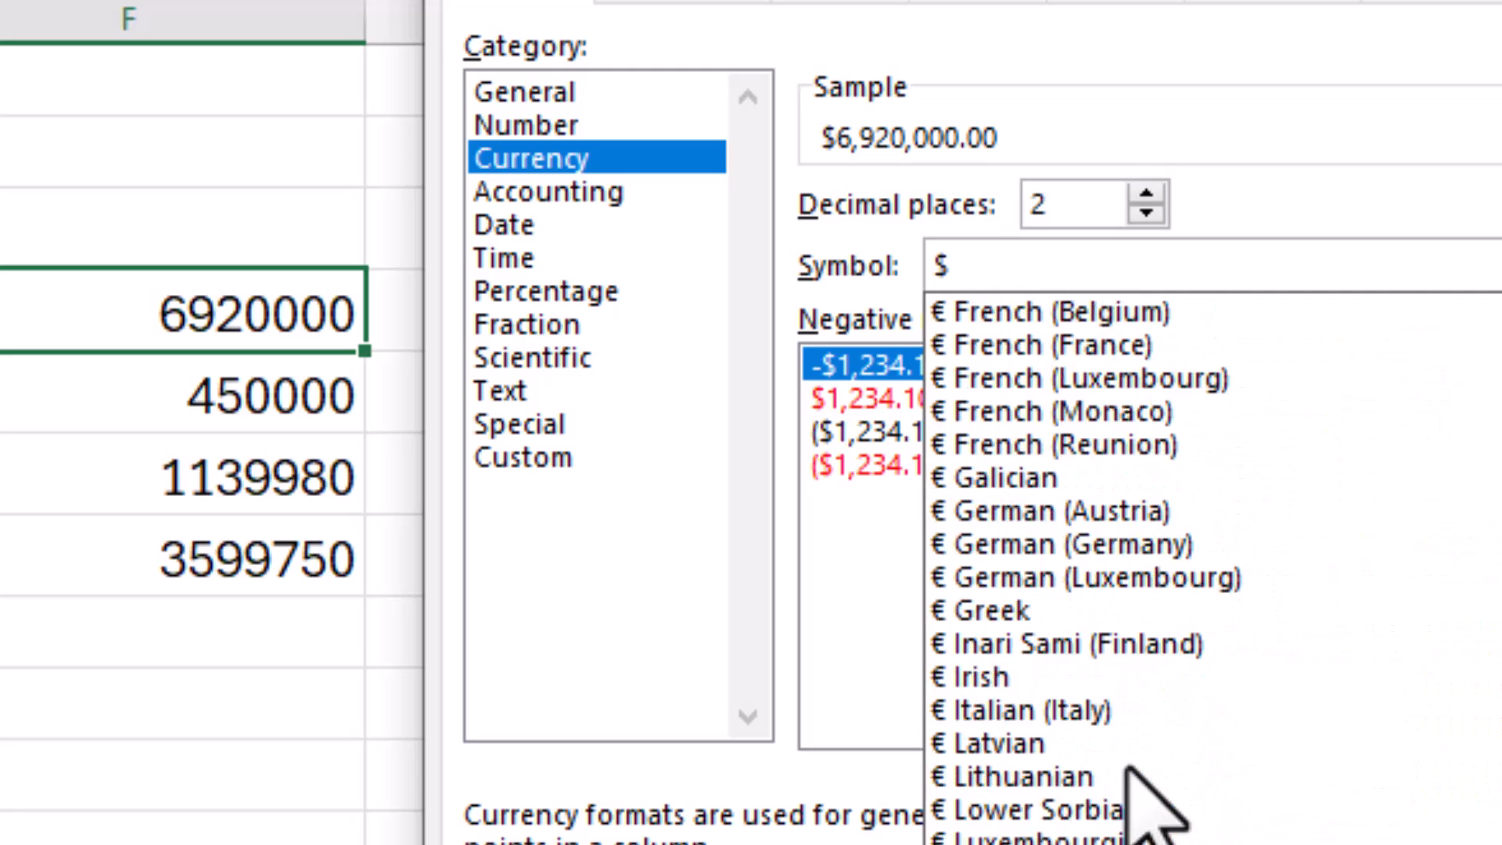
scroll(1129, 771, "down", 6)
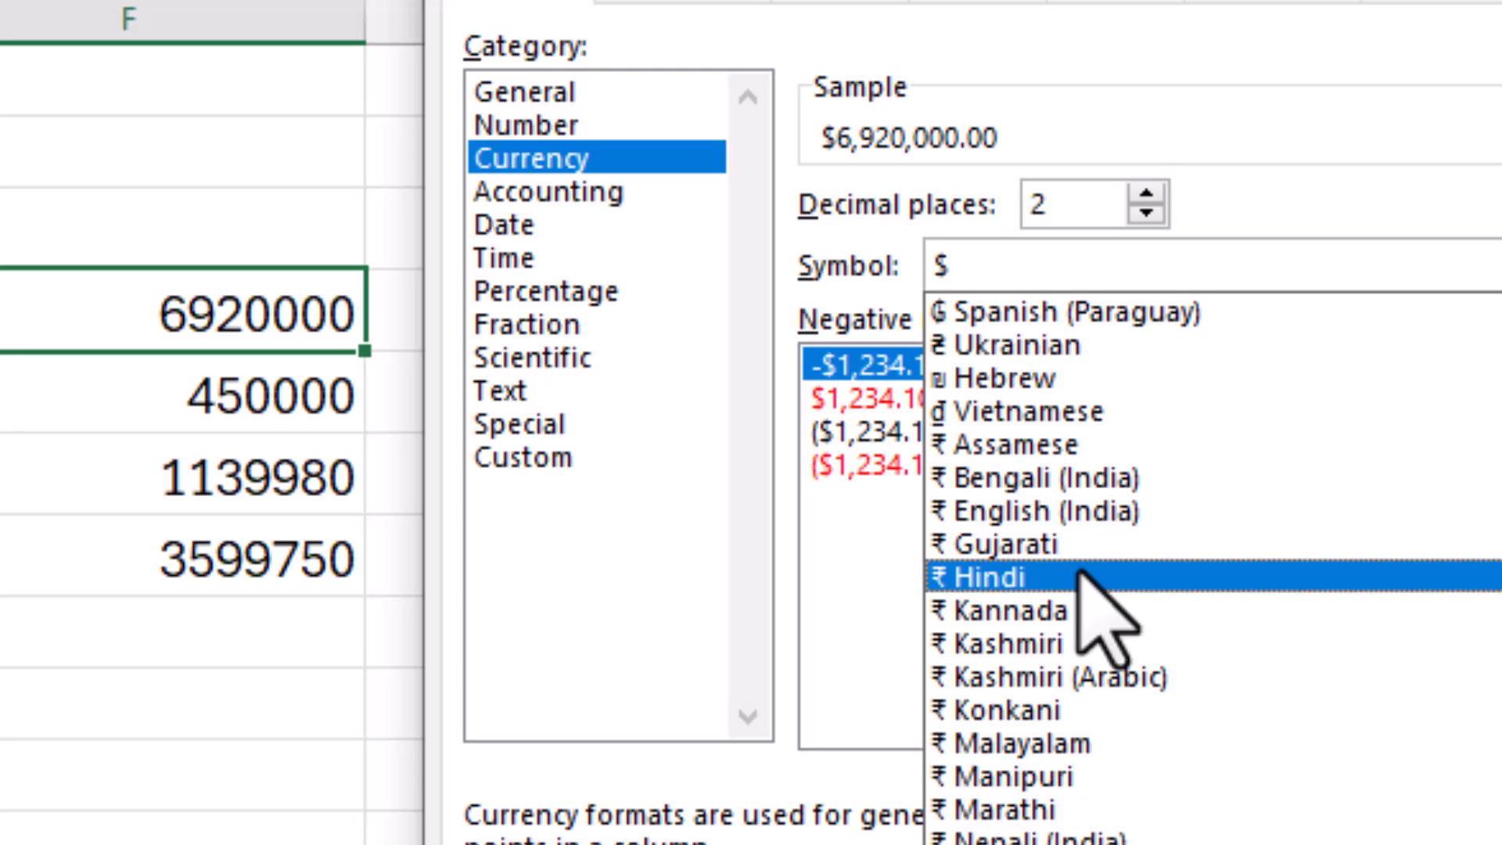
left_click(1052, 579)
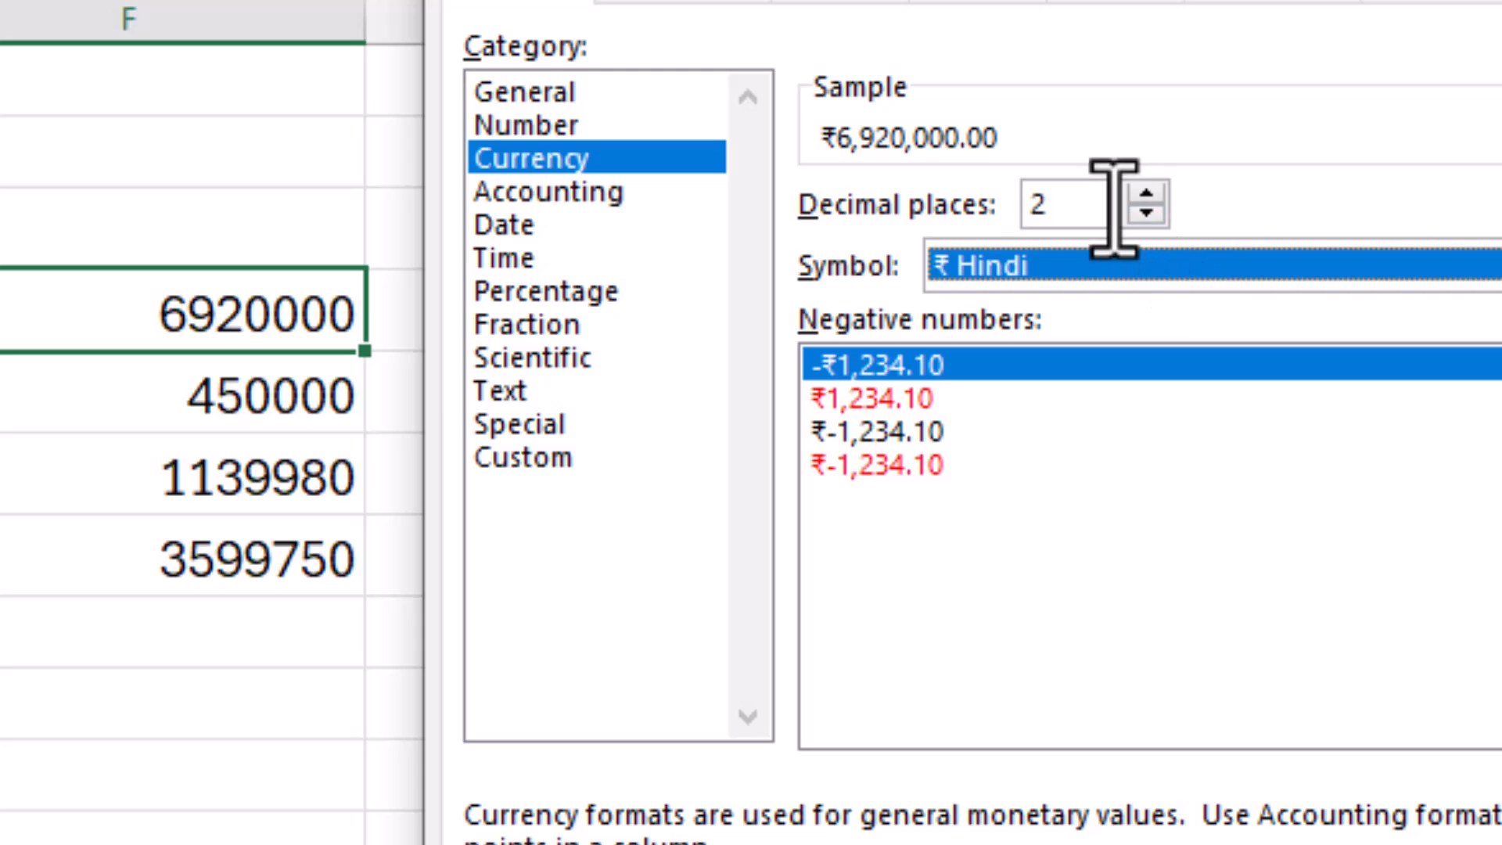
left_click(1147, 213)
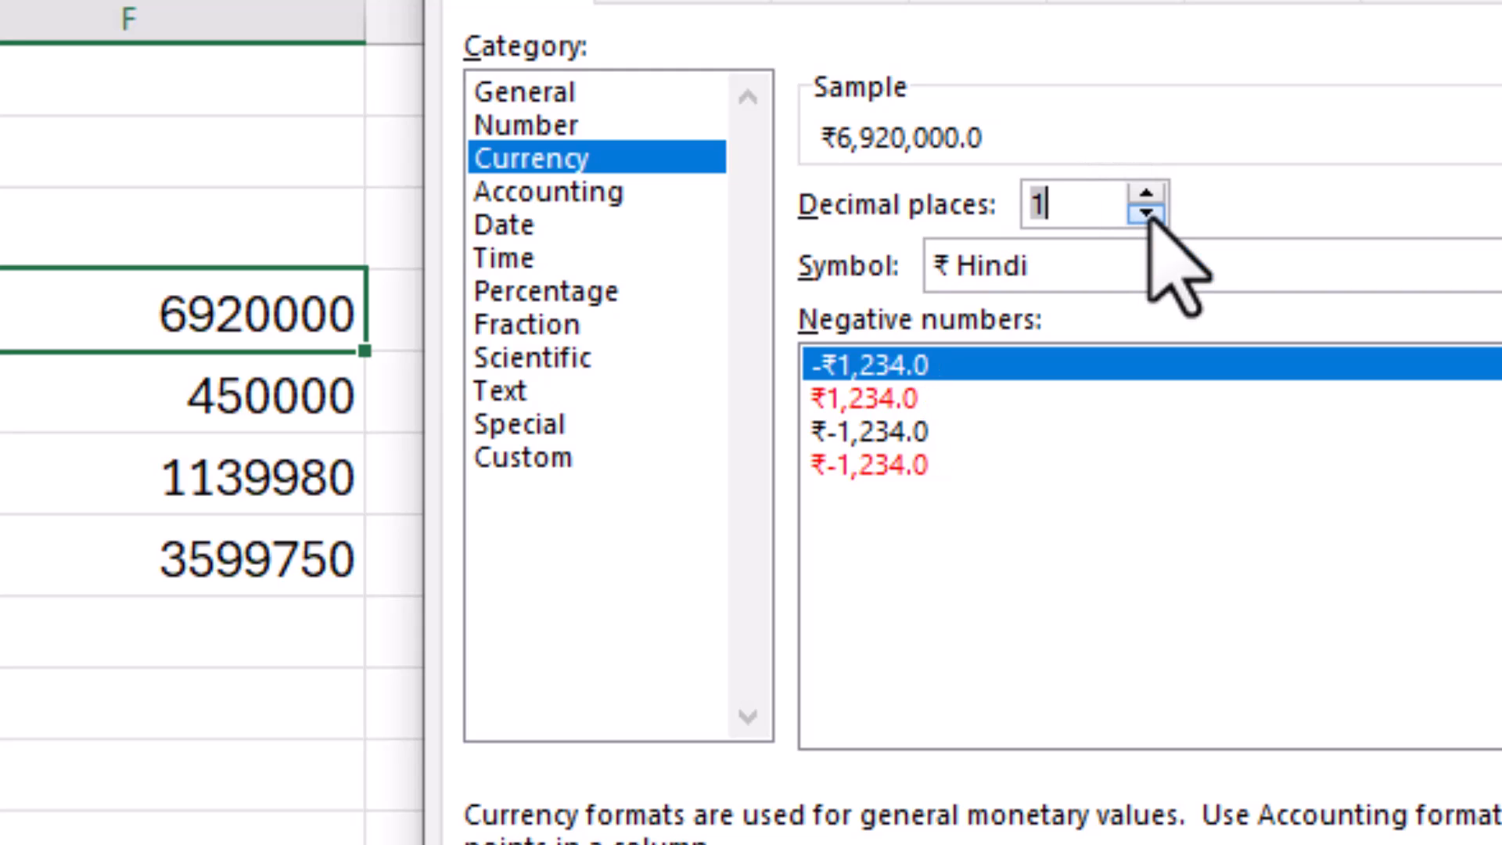
left_click(1147, 213)
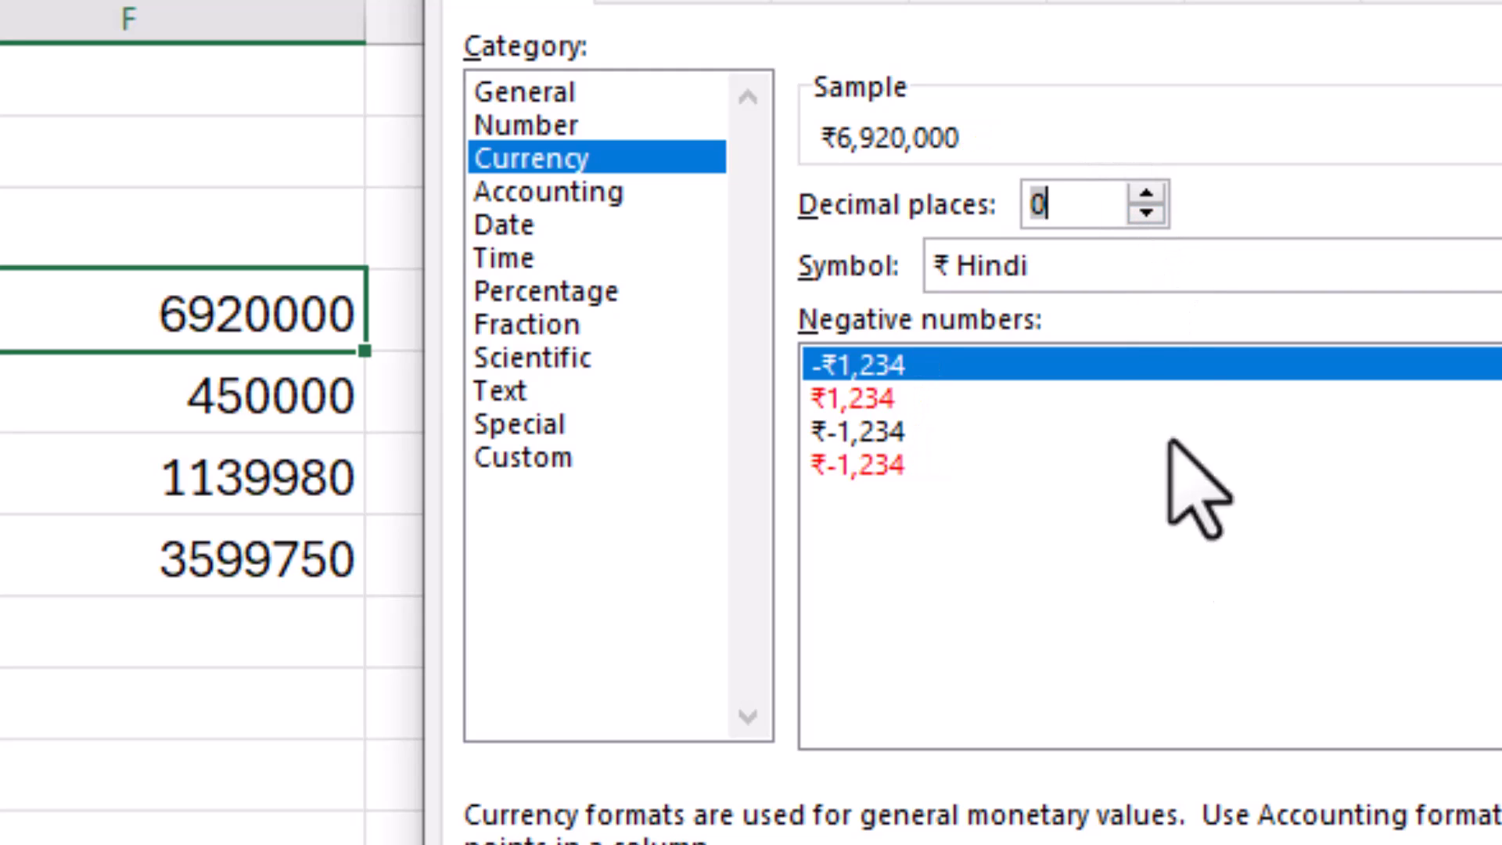
key("Return")
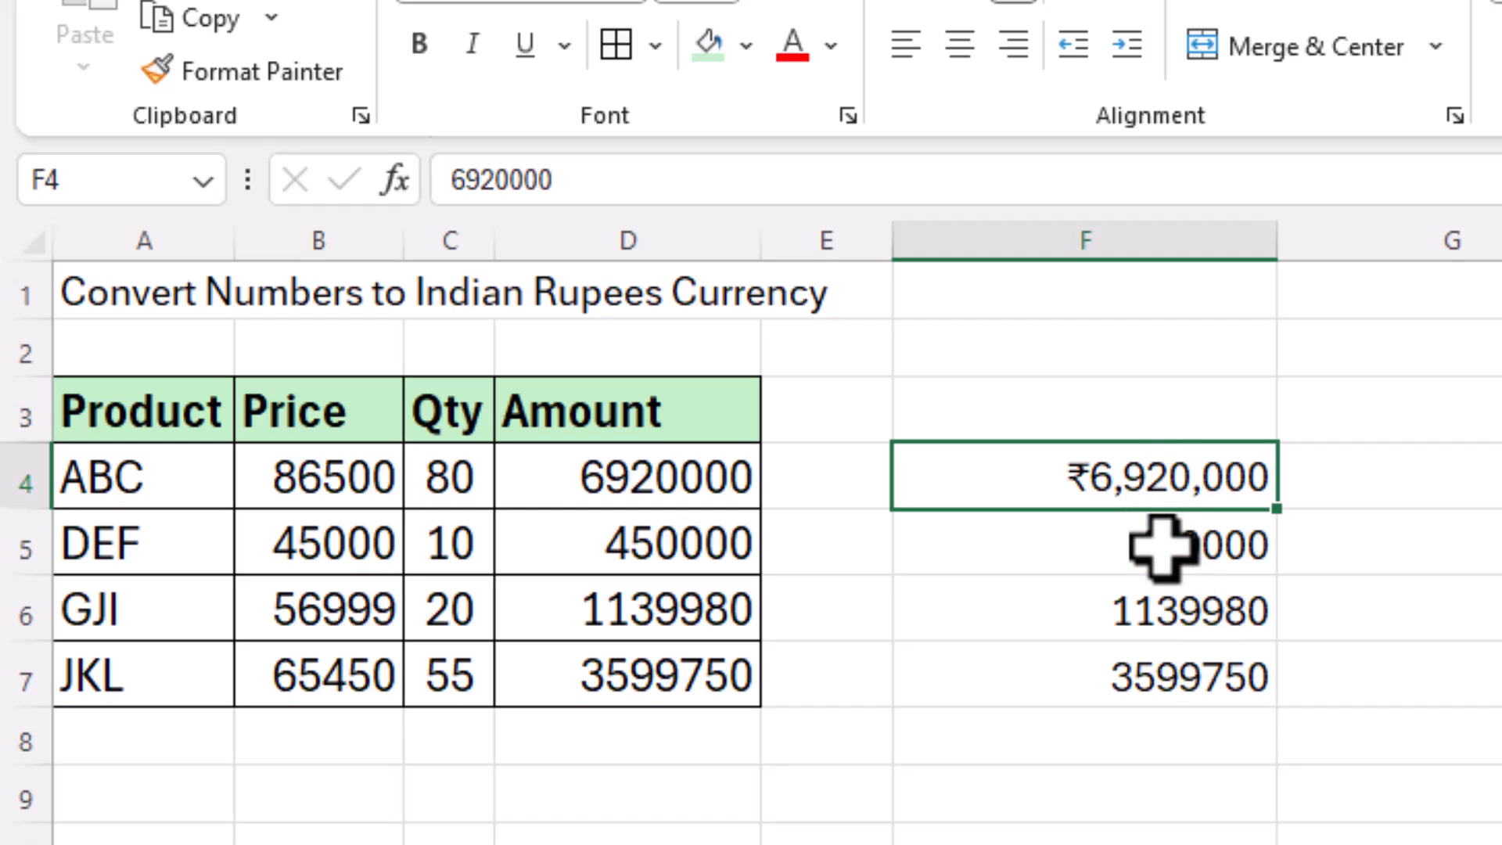
Step: Copy F4's rupee format onto F5:F7 with Format Painter, then select F4:F7
left_click_drag(1162, 610, 1157, 704)
left_click(1150, 476)
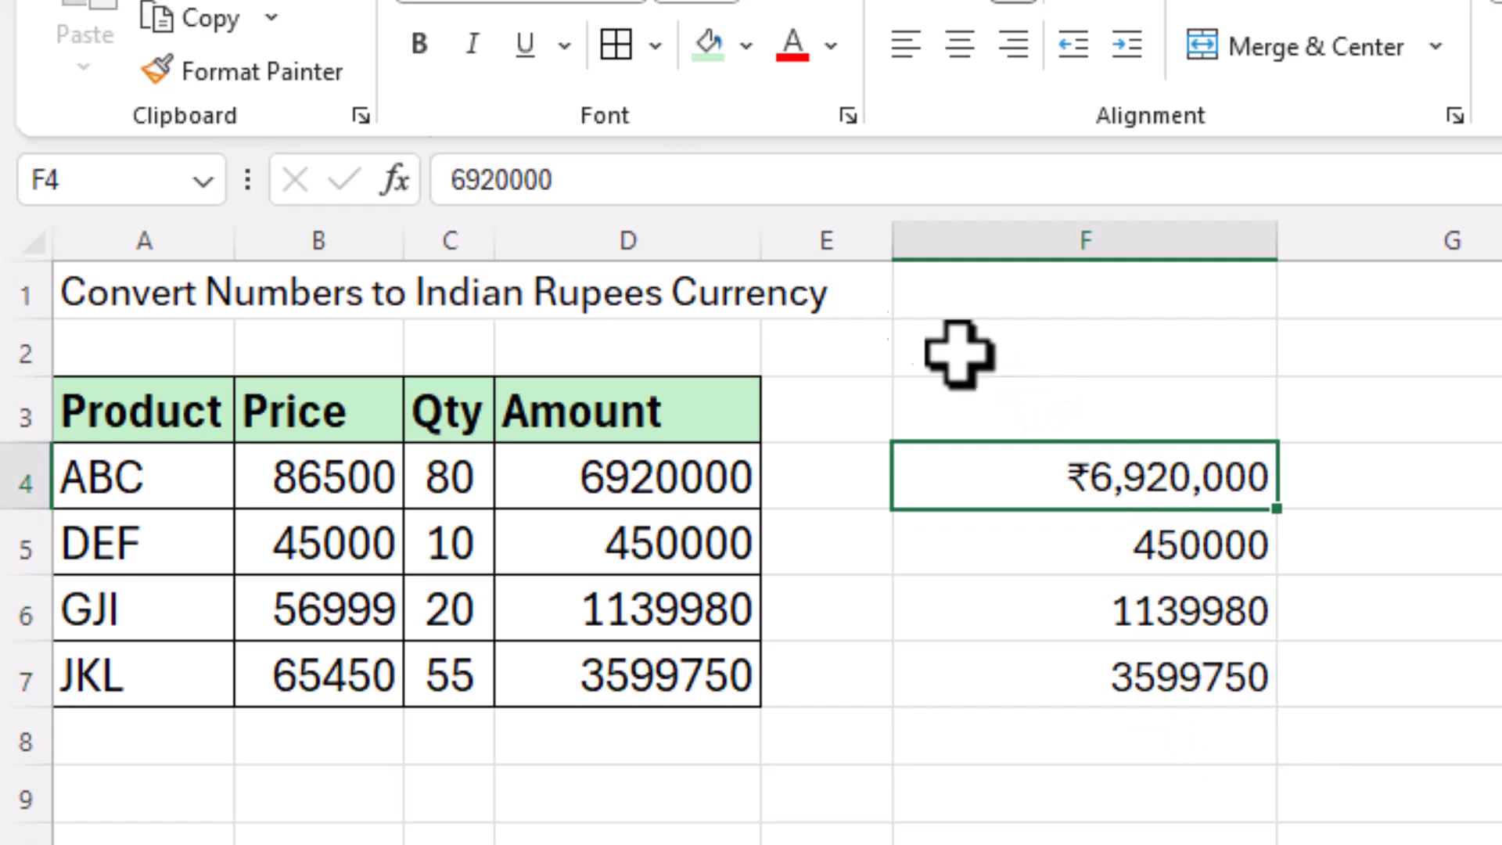
left_click(235, 78)
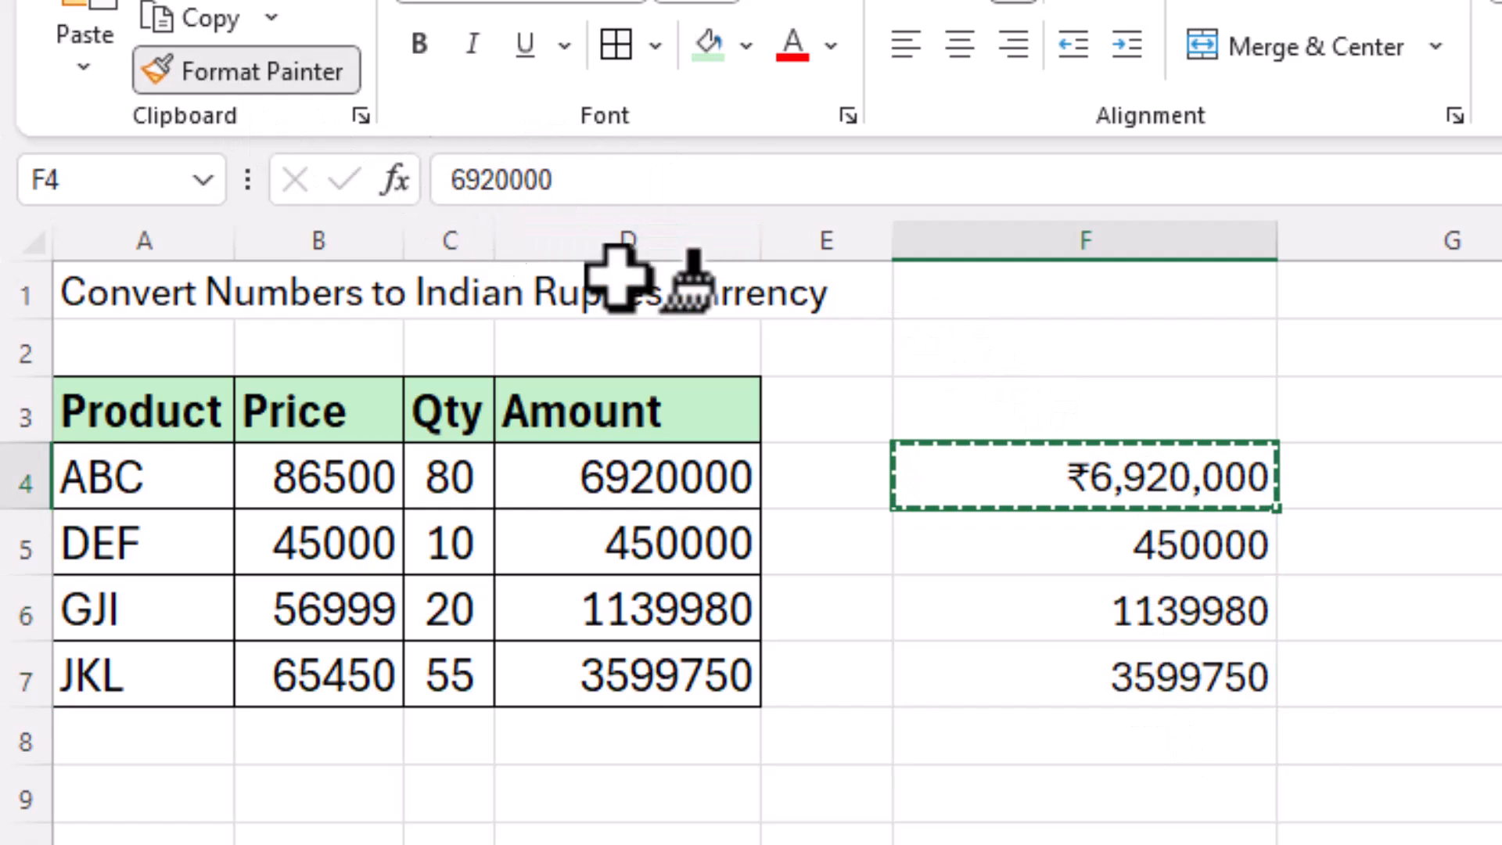
left_click_drag(1080, 553, 1080, 682)
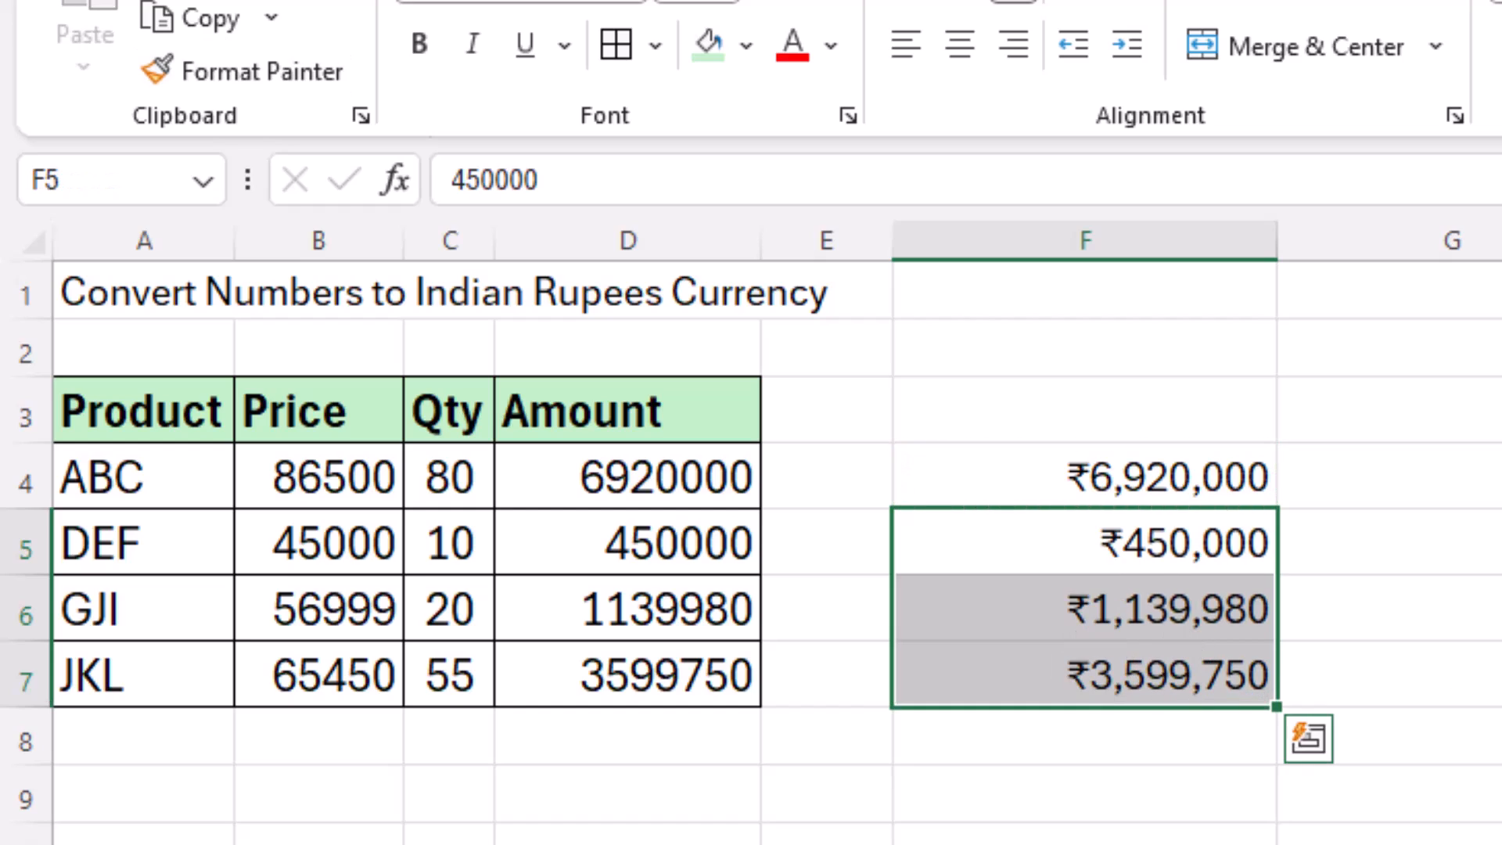
left_click(1369, 560)
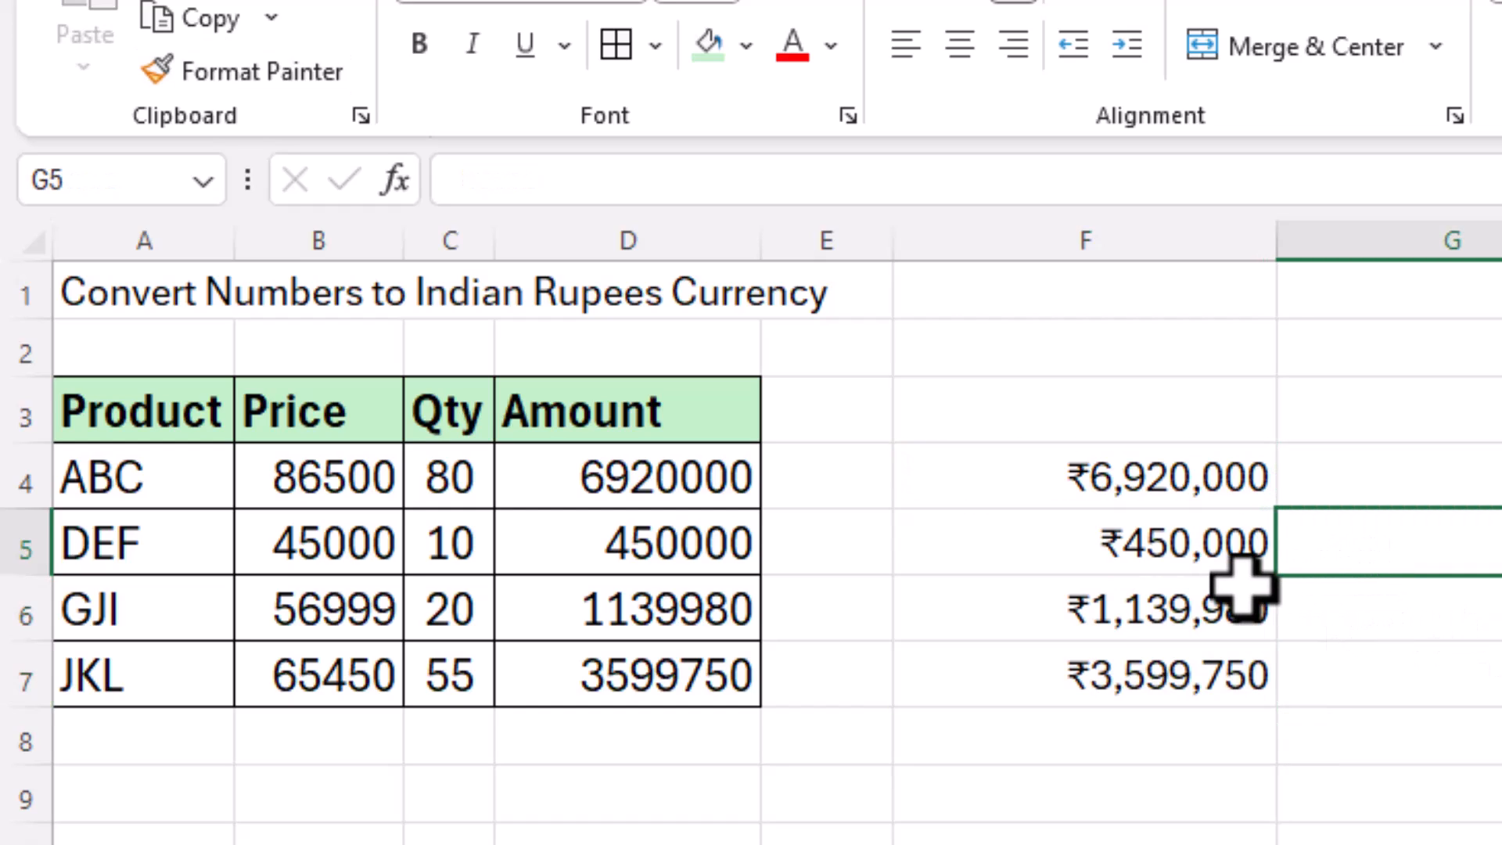
left_click_drag(1167, 484, 1221, 679)
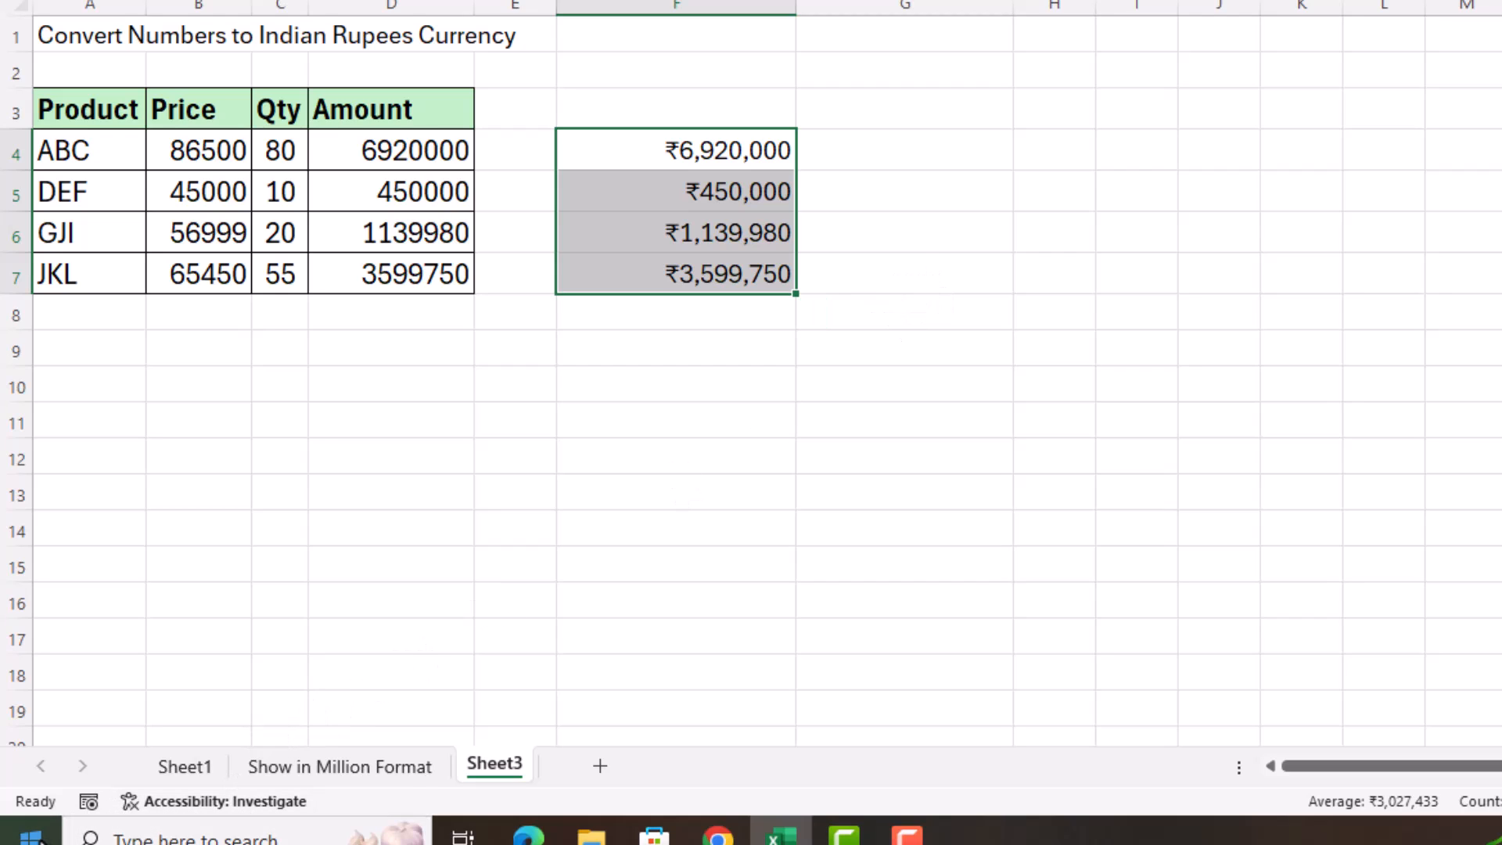
Step: Search 're' from the Start menu and open the Set regional format settings
left_click(31, 836)
left_click(189, 829)
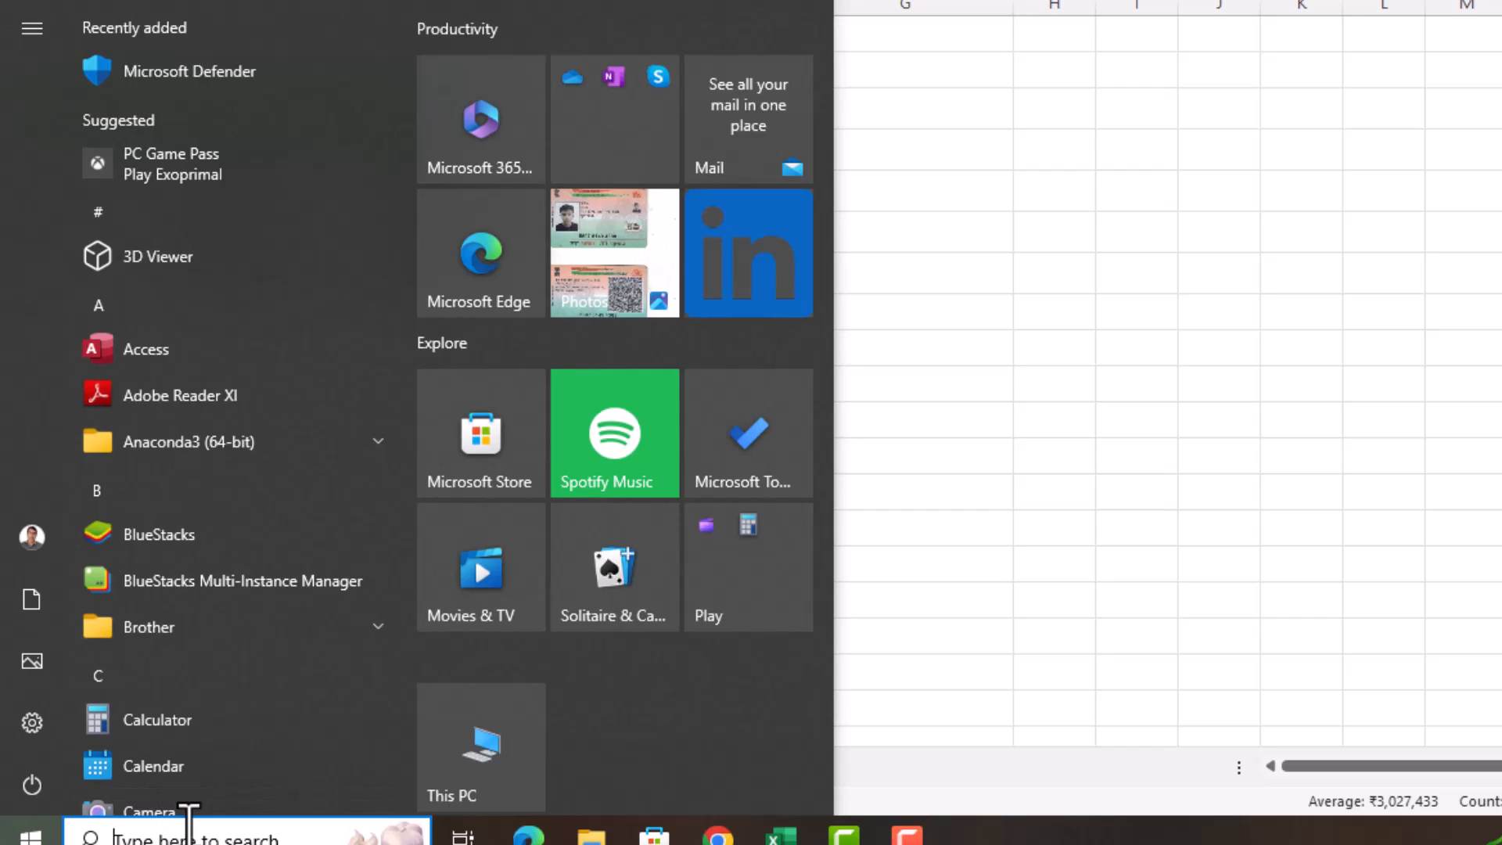
type("re")
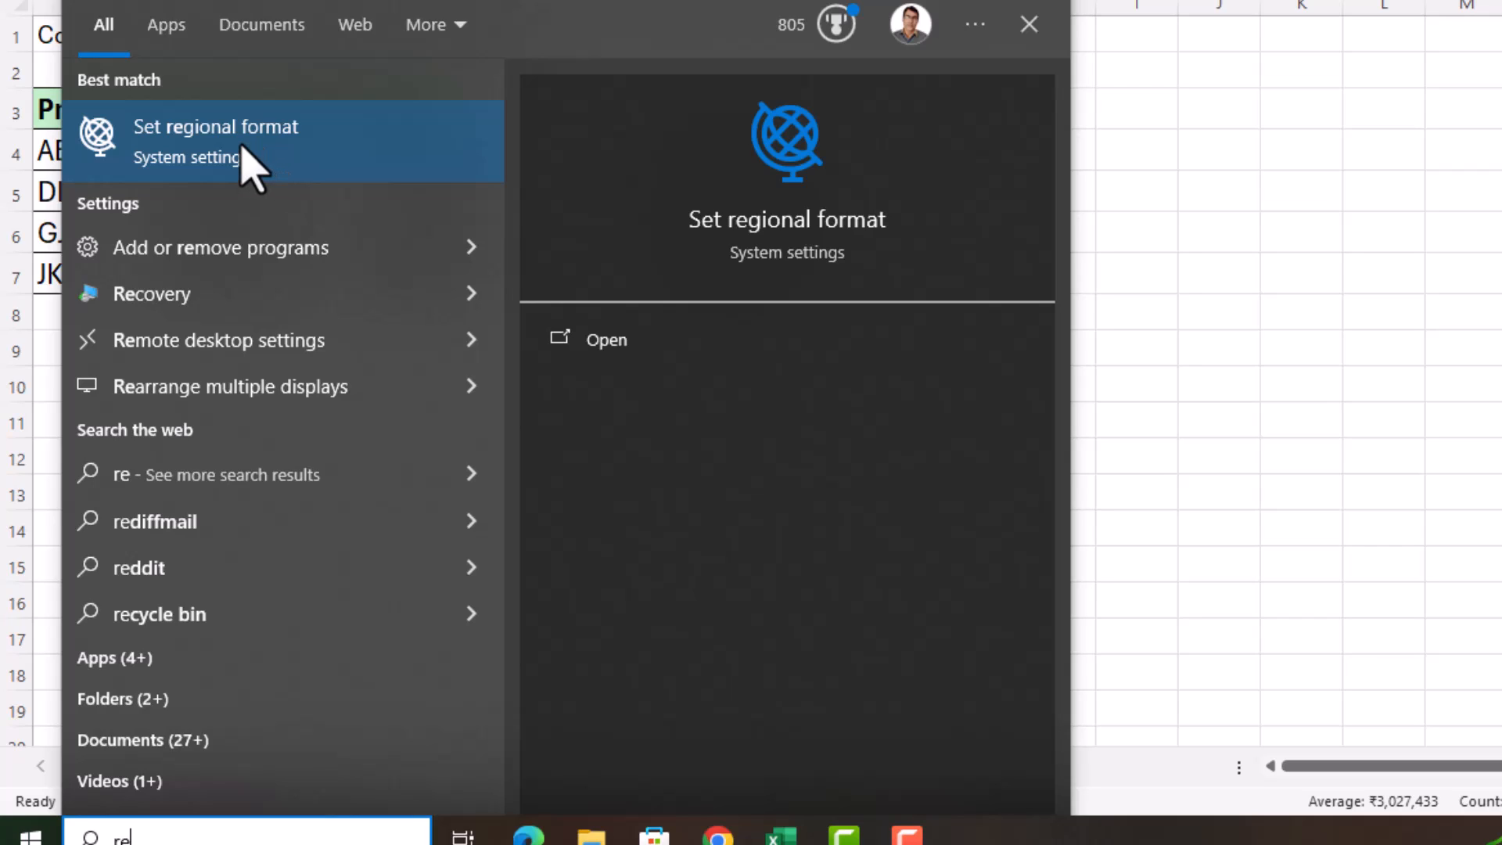
left_click(242, 145)
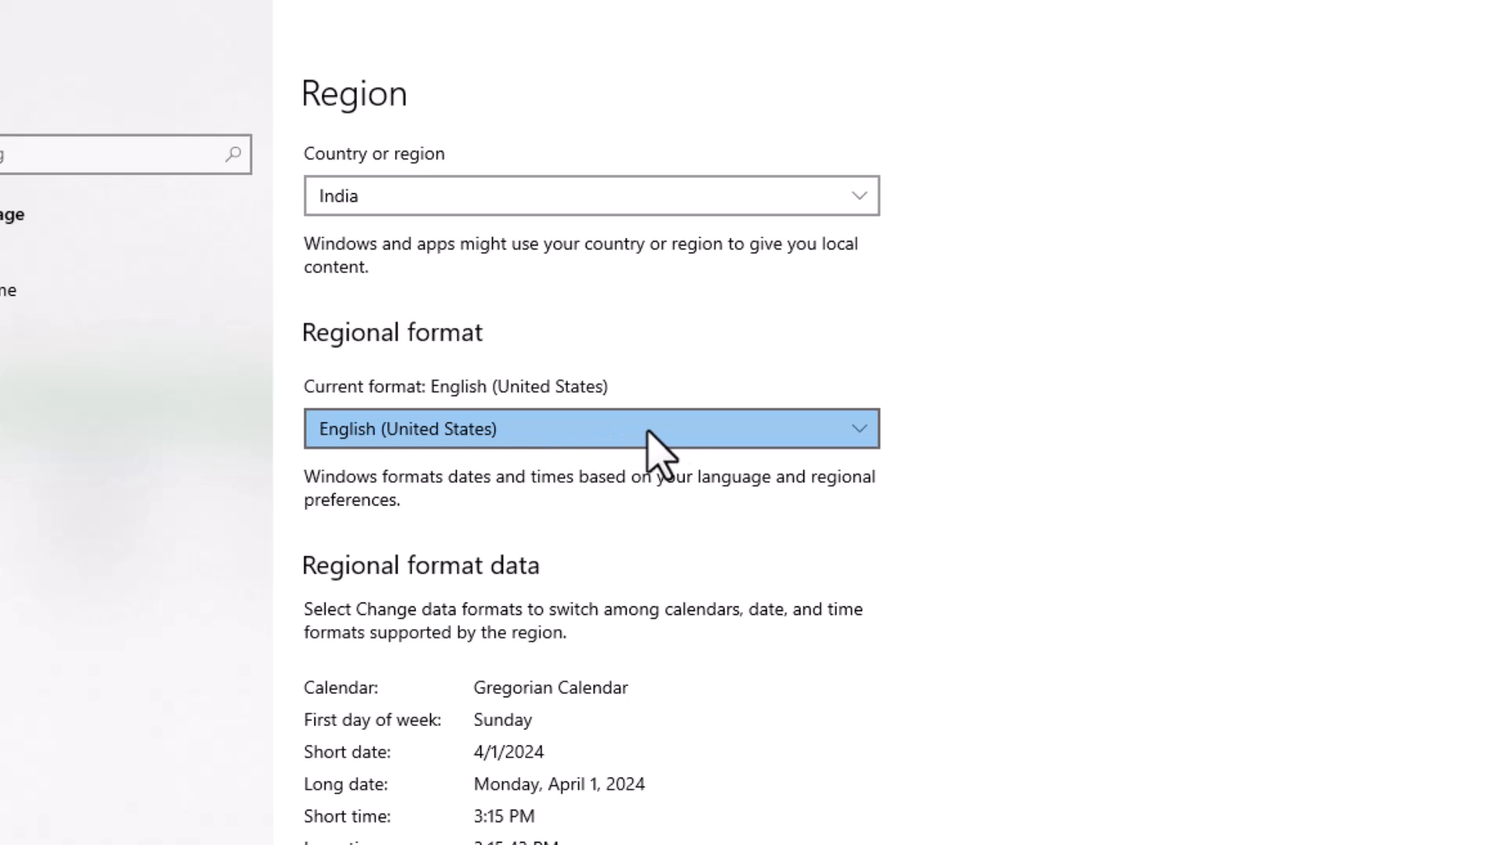
Step: Choose Hindi (India) from the Regional format dropdown in Language & region settings
left_click(689, 437)
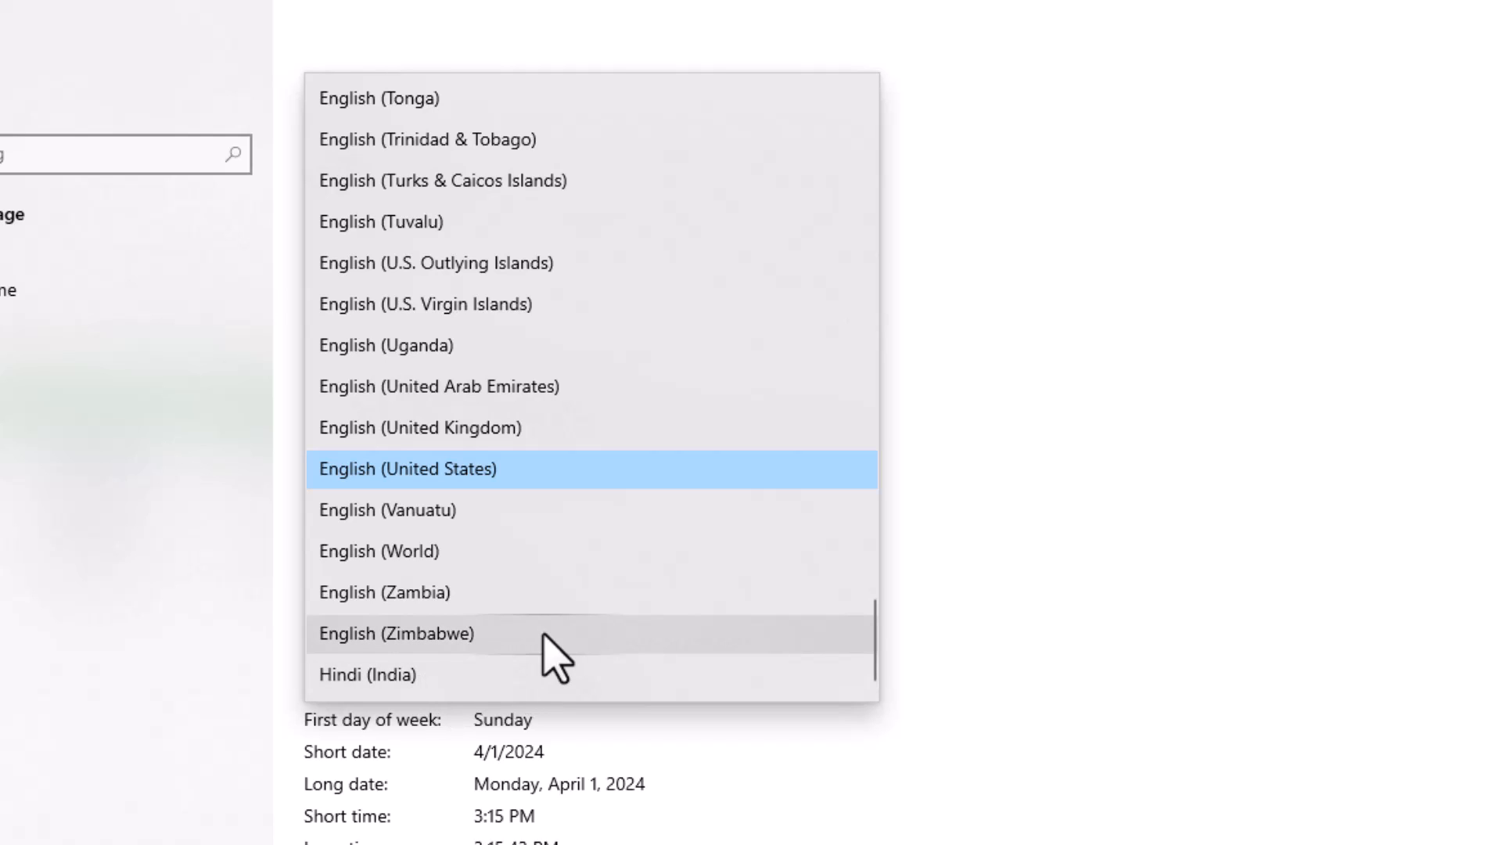
scroll(544, 635, "up", 2)
scroll(552, 656, "up", 2)
scroll(552, 656, "up", 6)
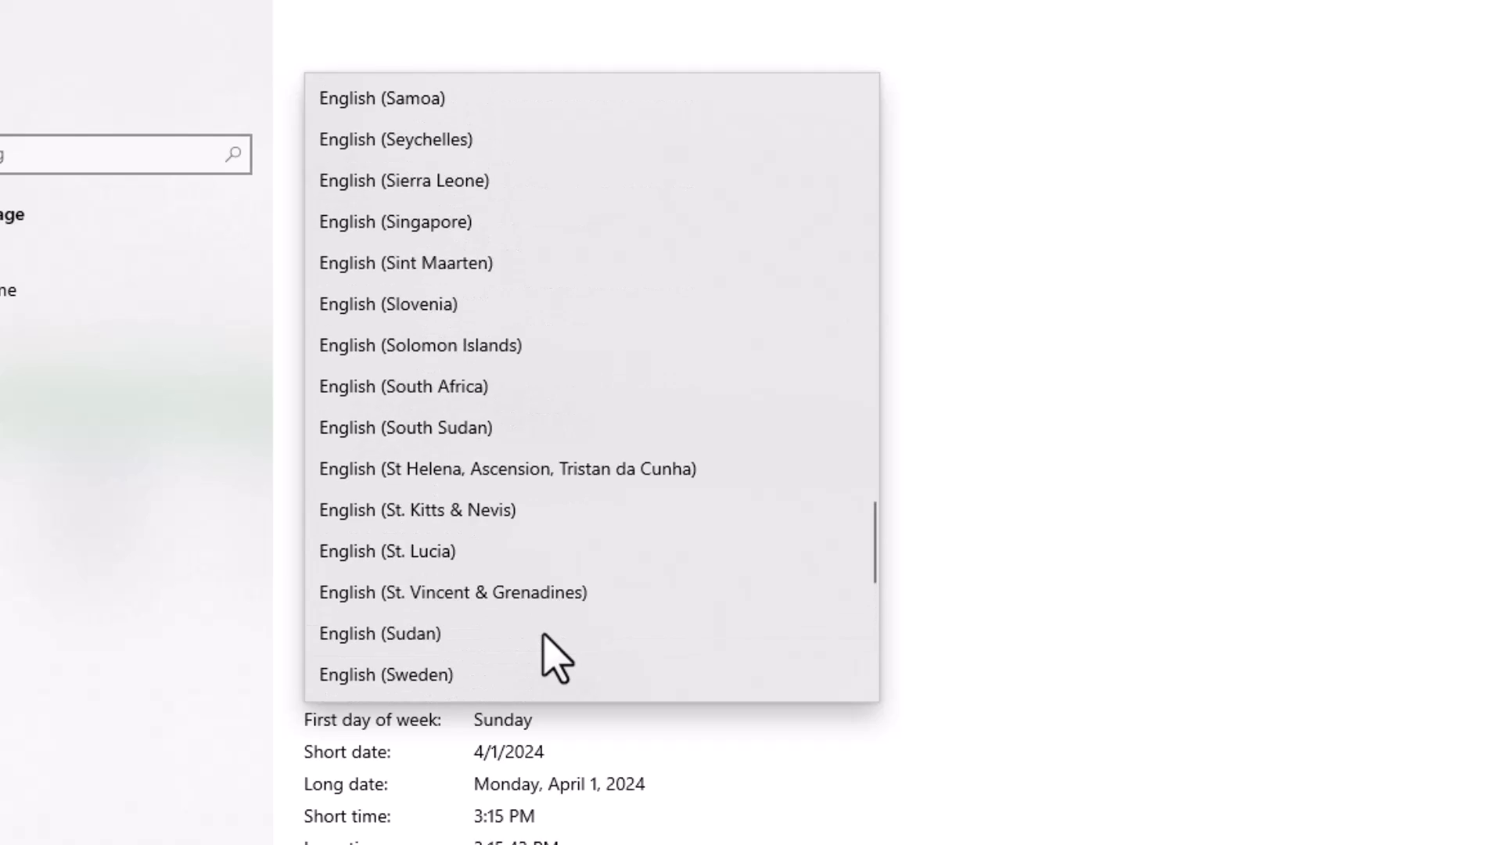
scroll(544, 635, "up", 5)
scroll(544, 635, "up", 13)
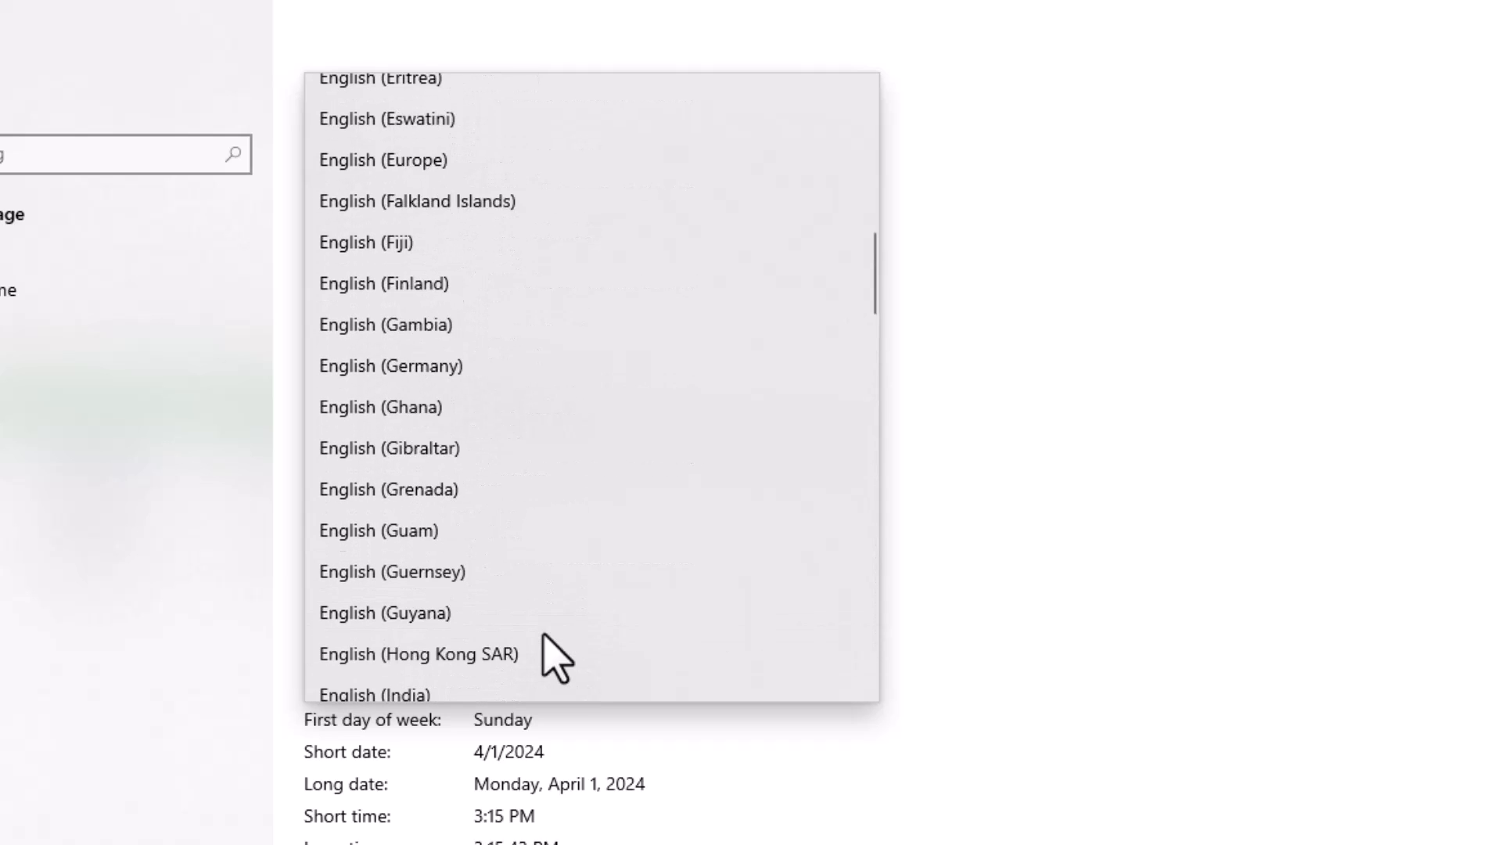
scroll(544, 636, "up", 3)
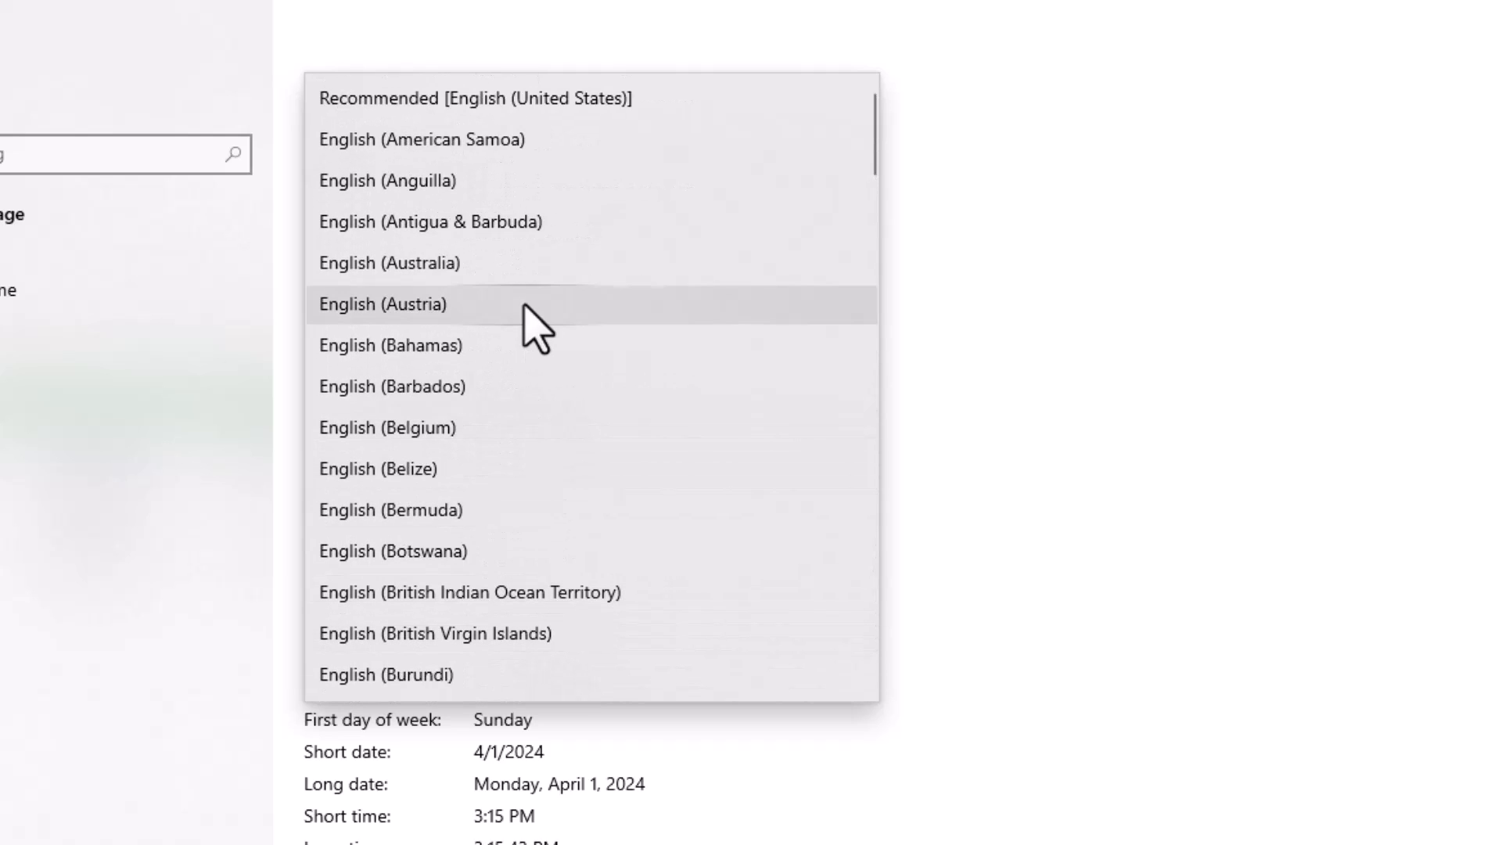
scroll(524, 523, "down", 3)
scroll(525, 539, "down", 20)
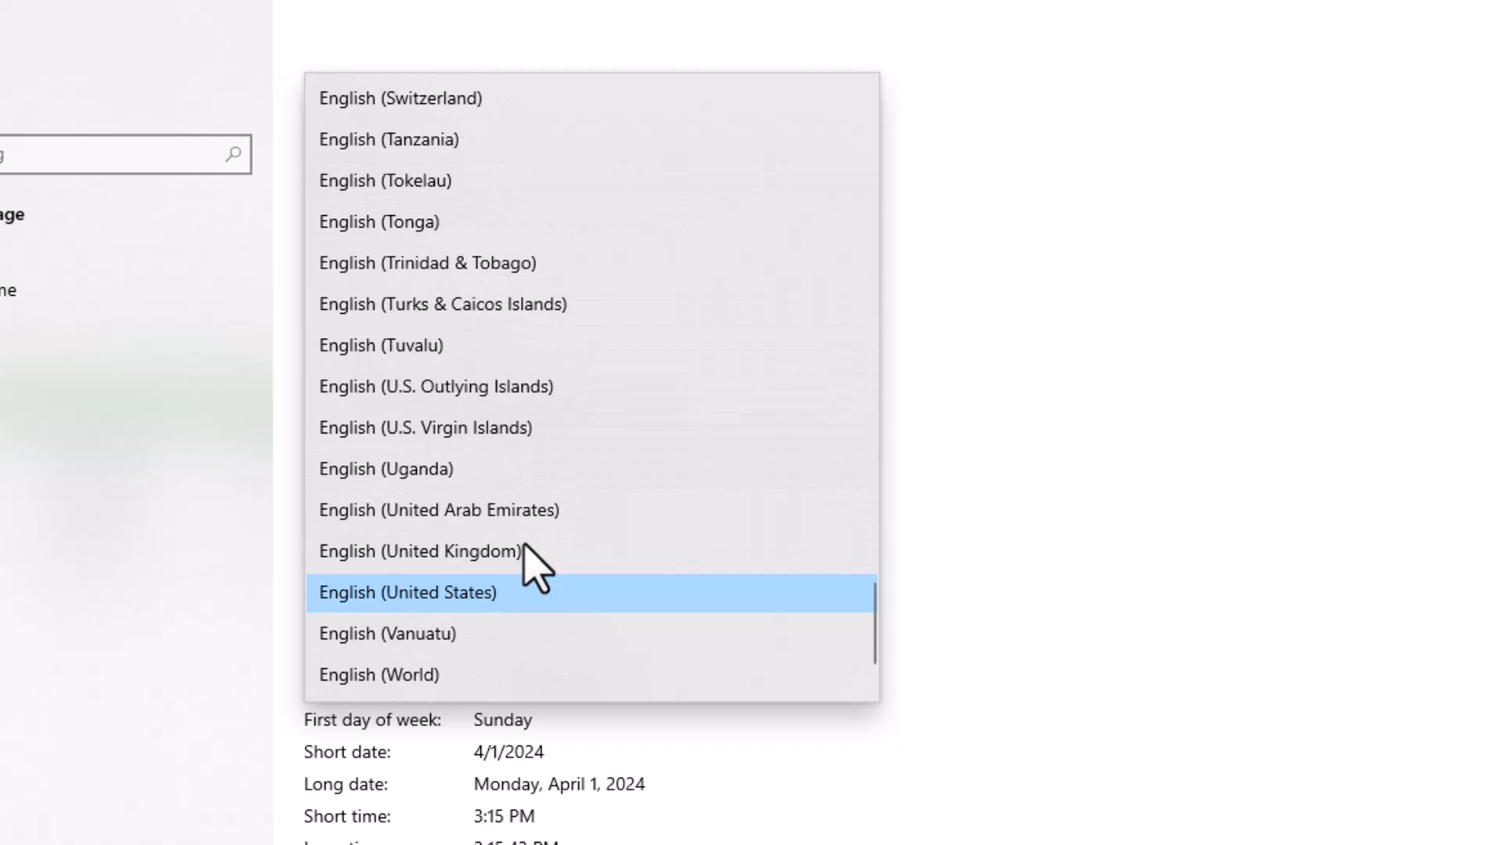
left_click(415, 673)
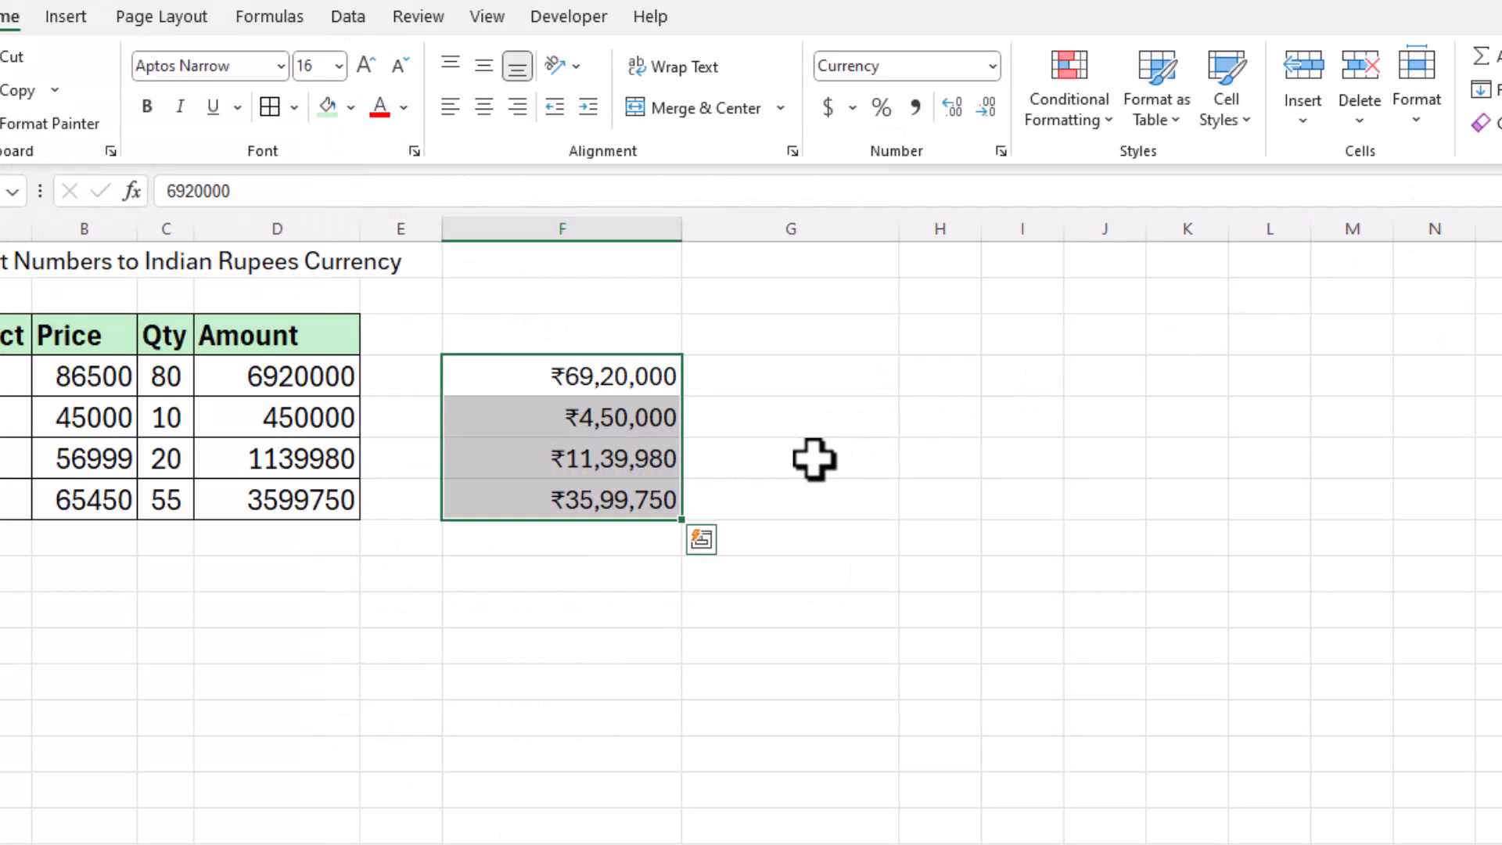
Step: Inspect the rupee amounts in F4:F7, now shown with Indian lakh grouping
left_click(768, 422)
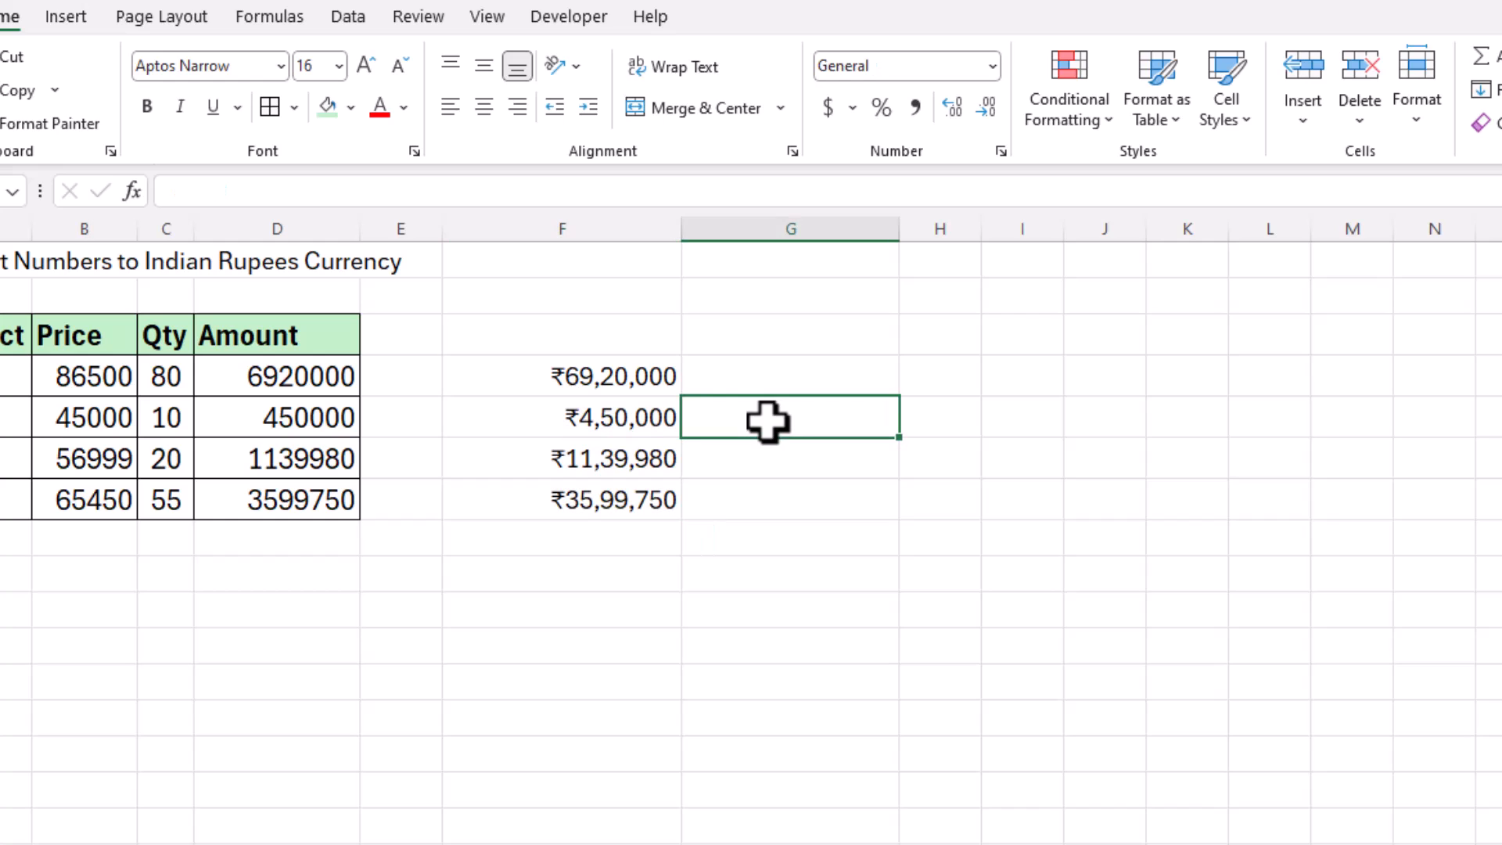
left_click(827, 383)
left_click(858, 466)
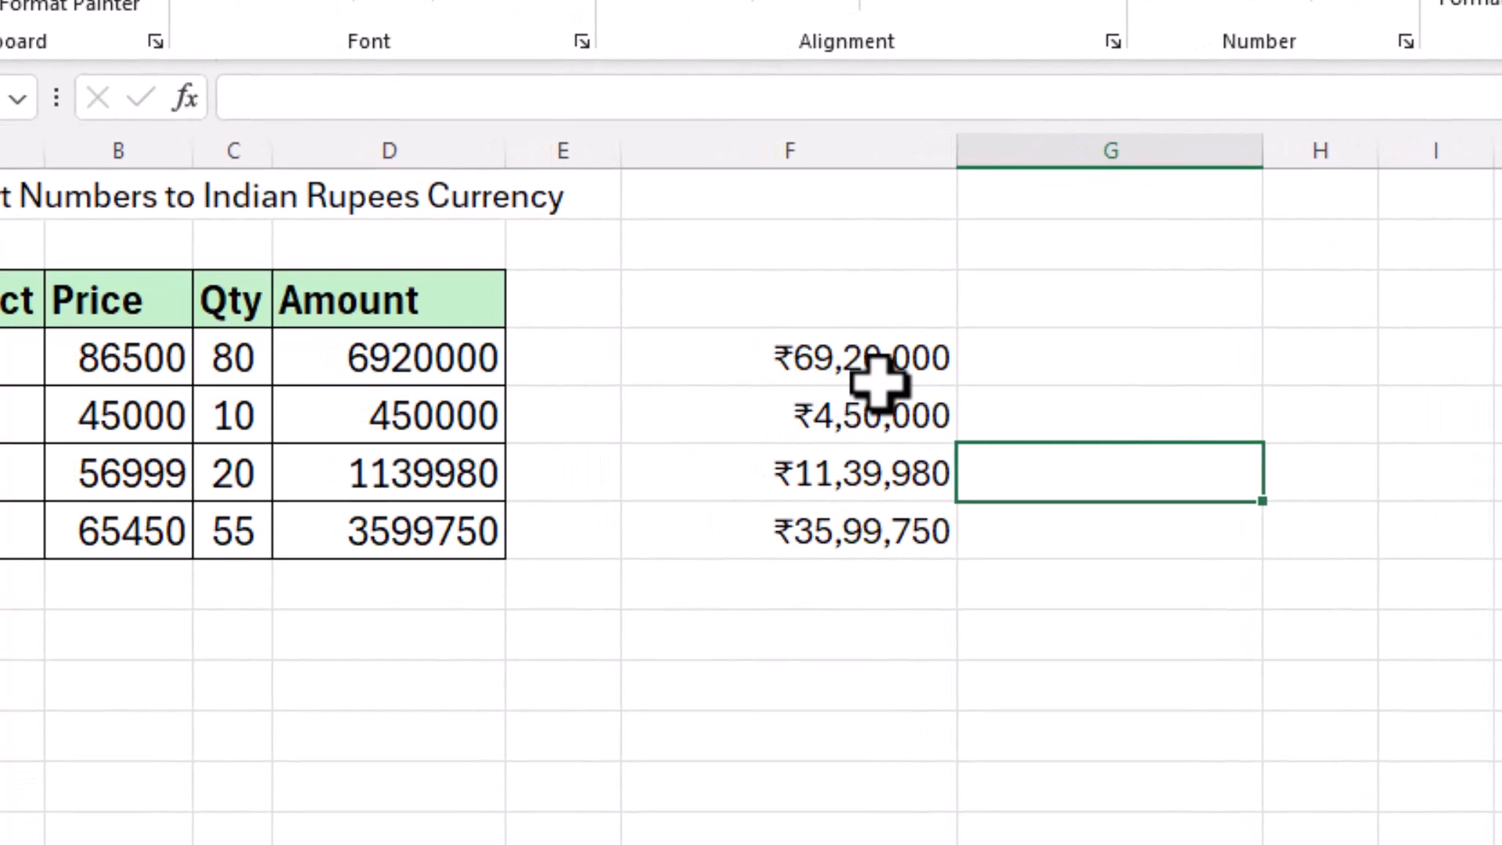
left_click_drag(837, 358, 882, 520)
left_click(1049, 521)
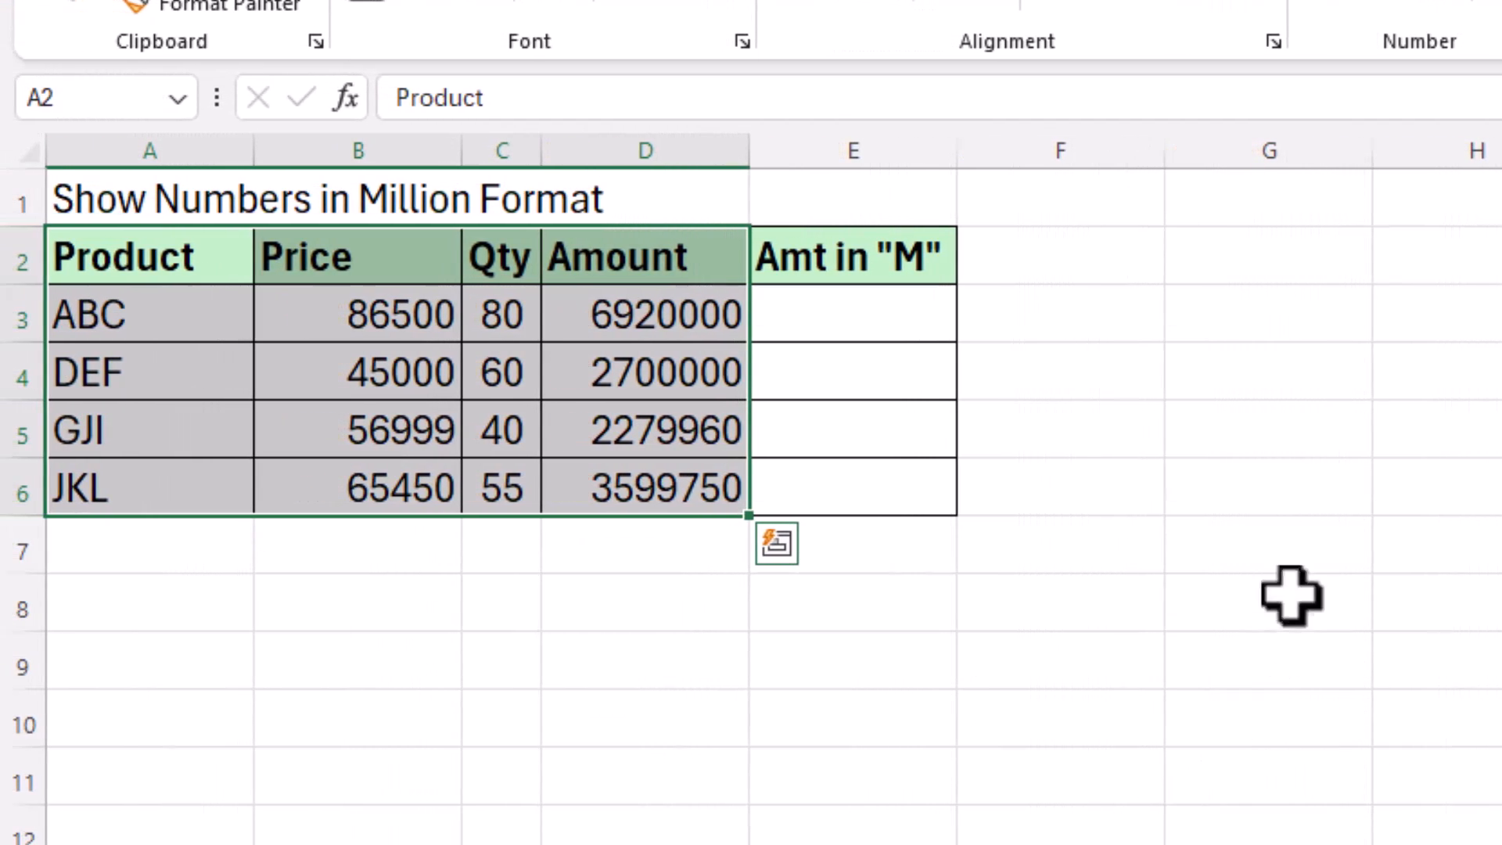
Step: Link E3 to the Amount with =D3 and fill the formula down to E6
left_click(1168, 375)
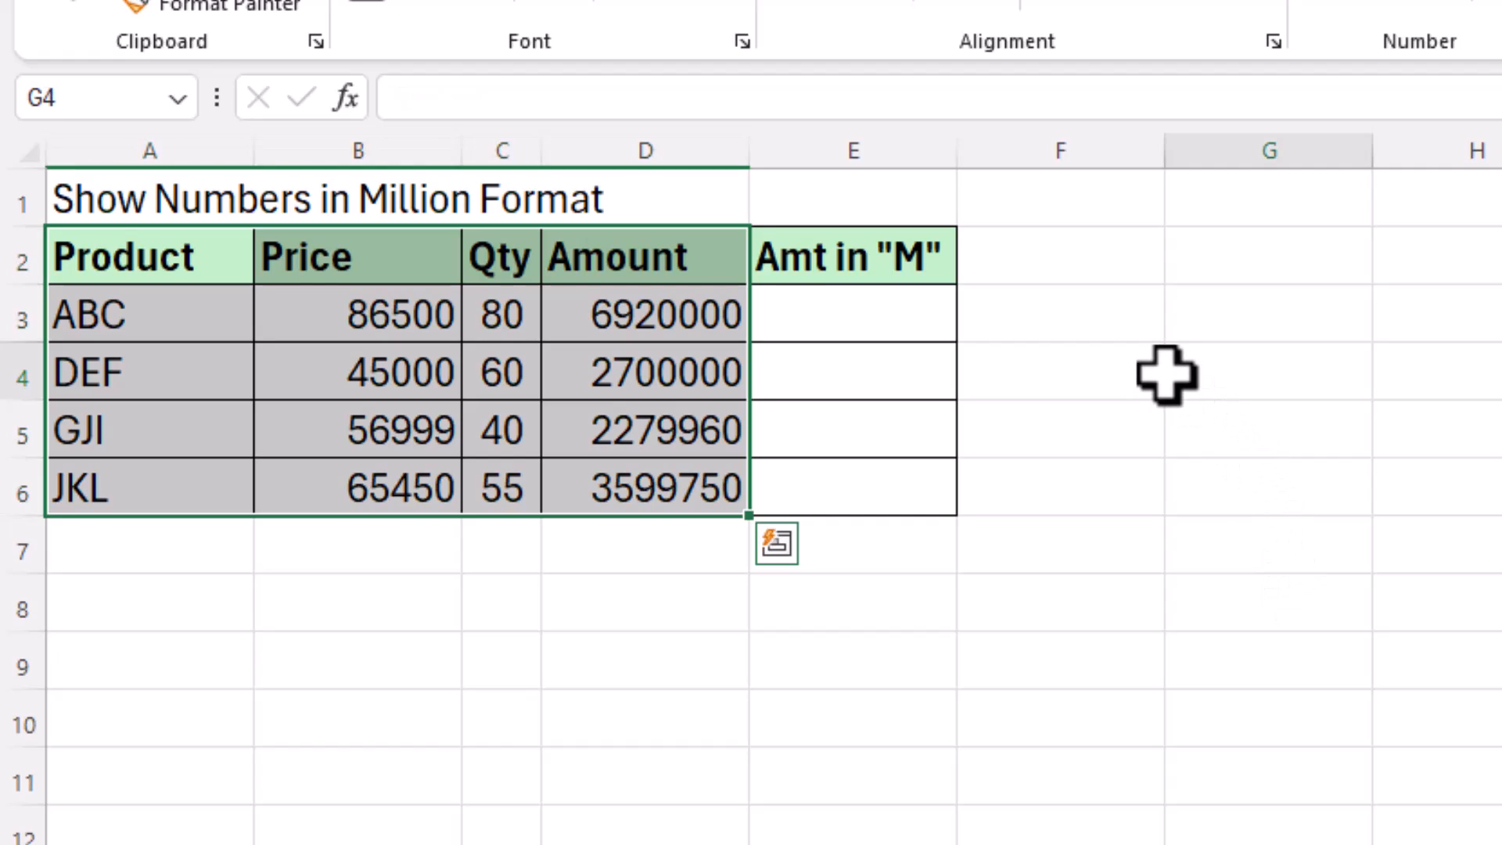
left_click_drag(653, 297, 660, 476)
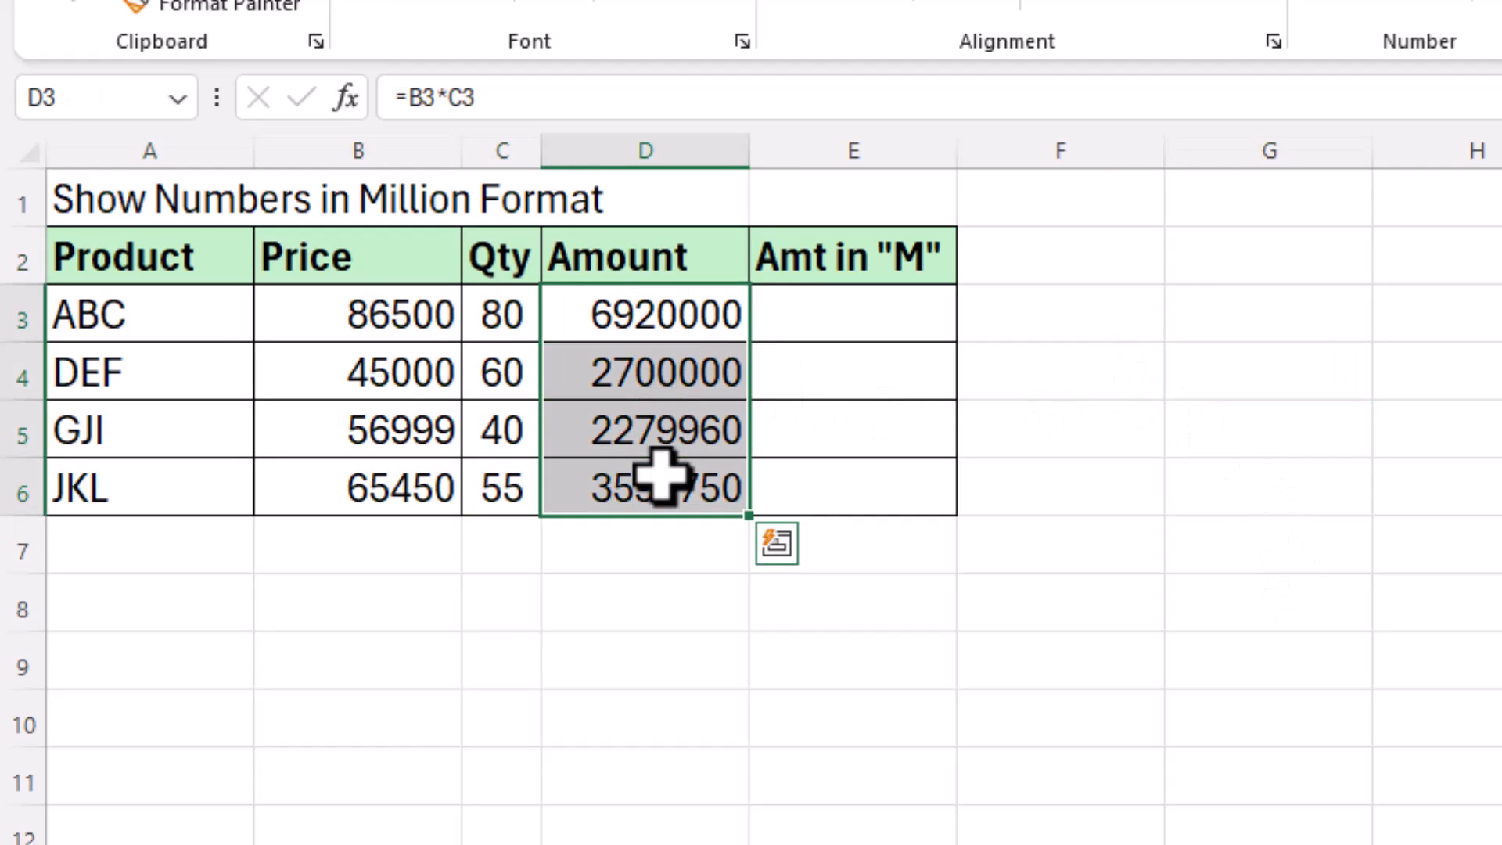
left_click(797, 319)
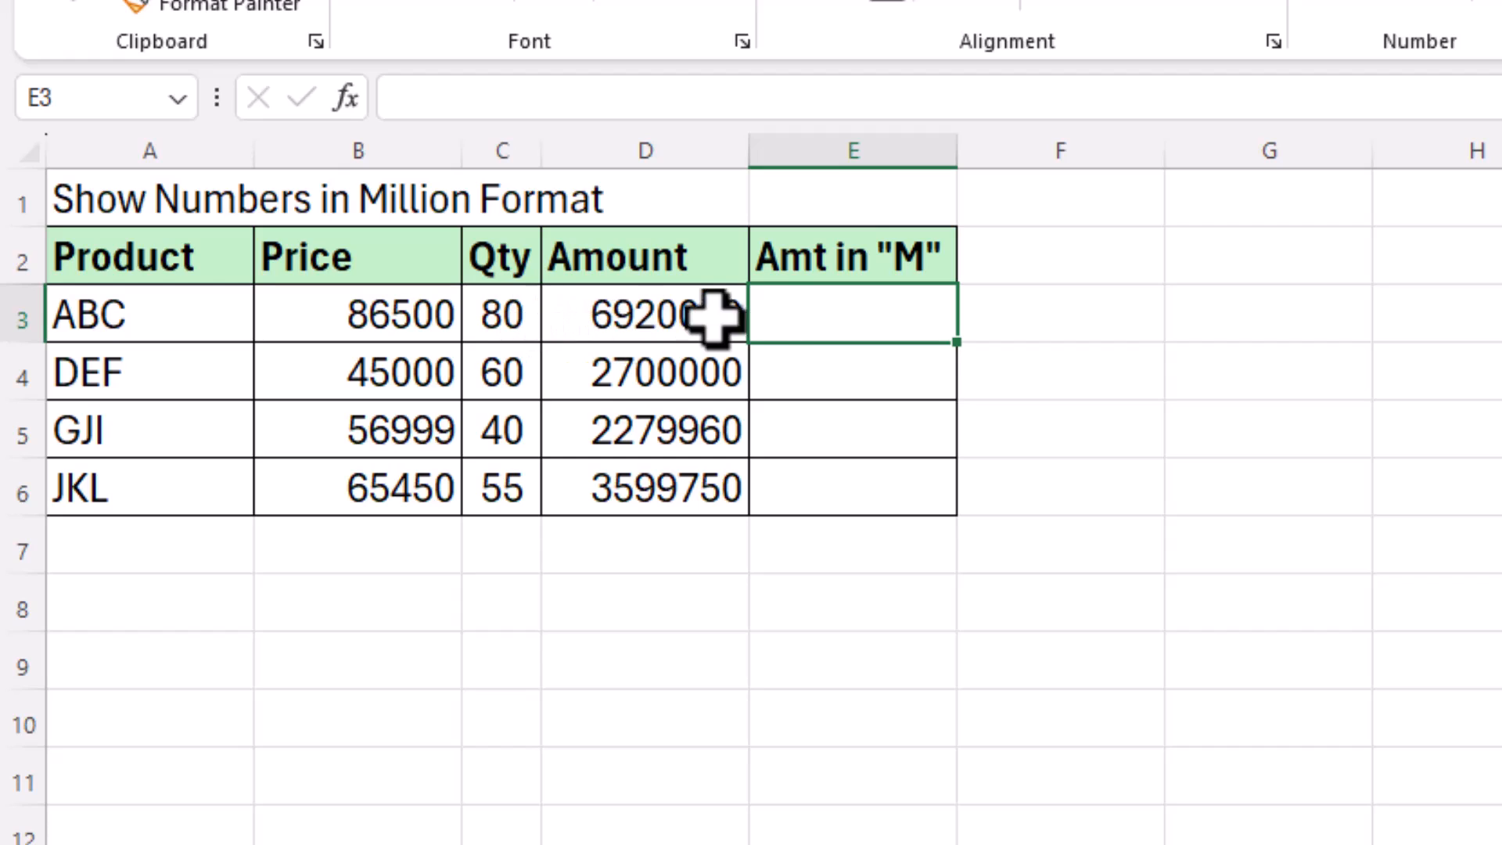
type("=")
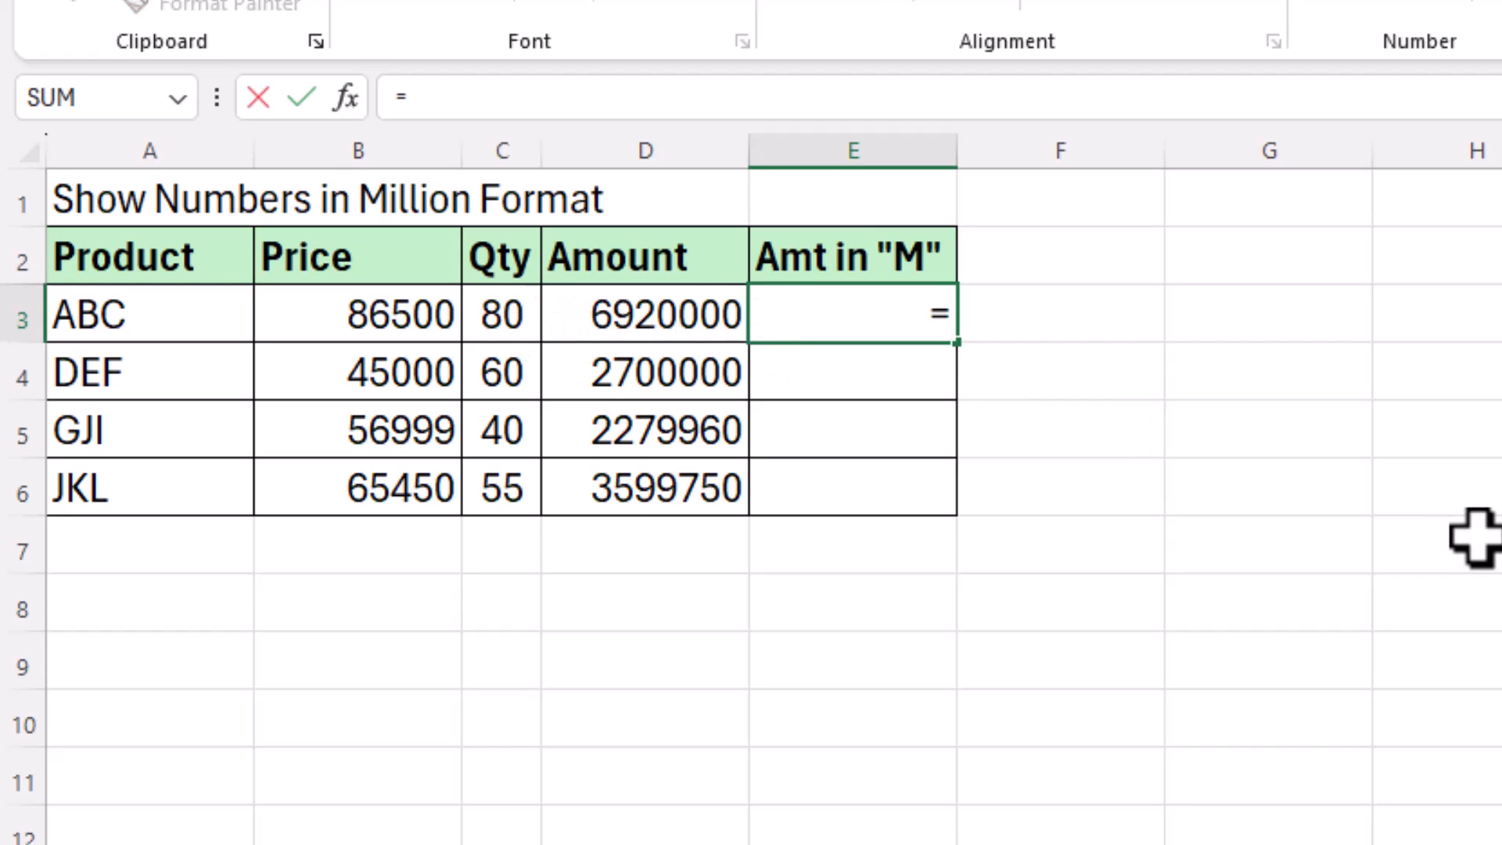
key("Left")
key("Return")
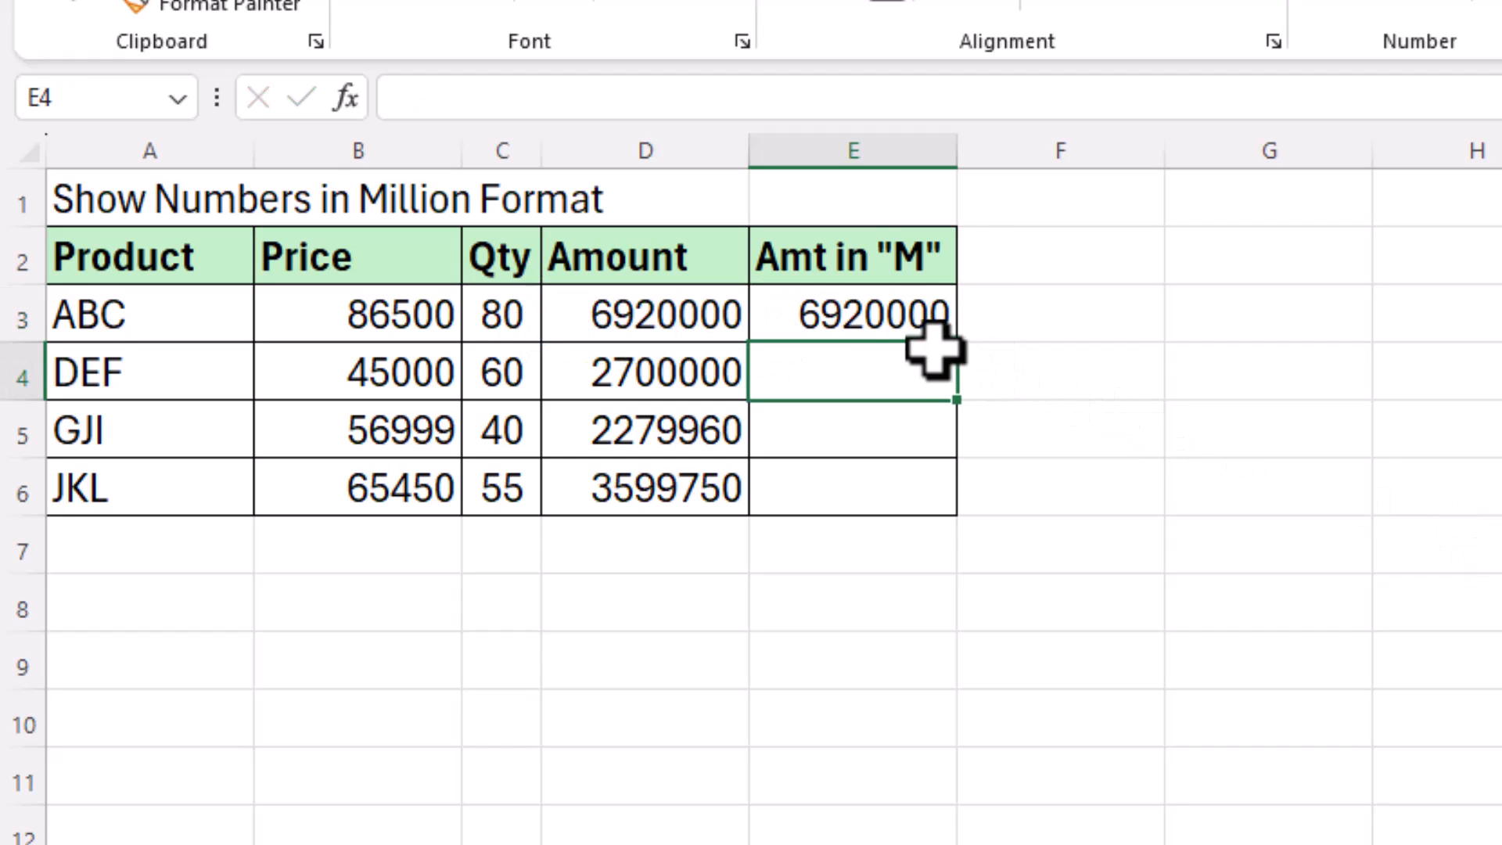
left_click(931, 325)
left_click_drag(956, 403, 956, 505)
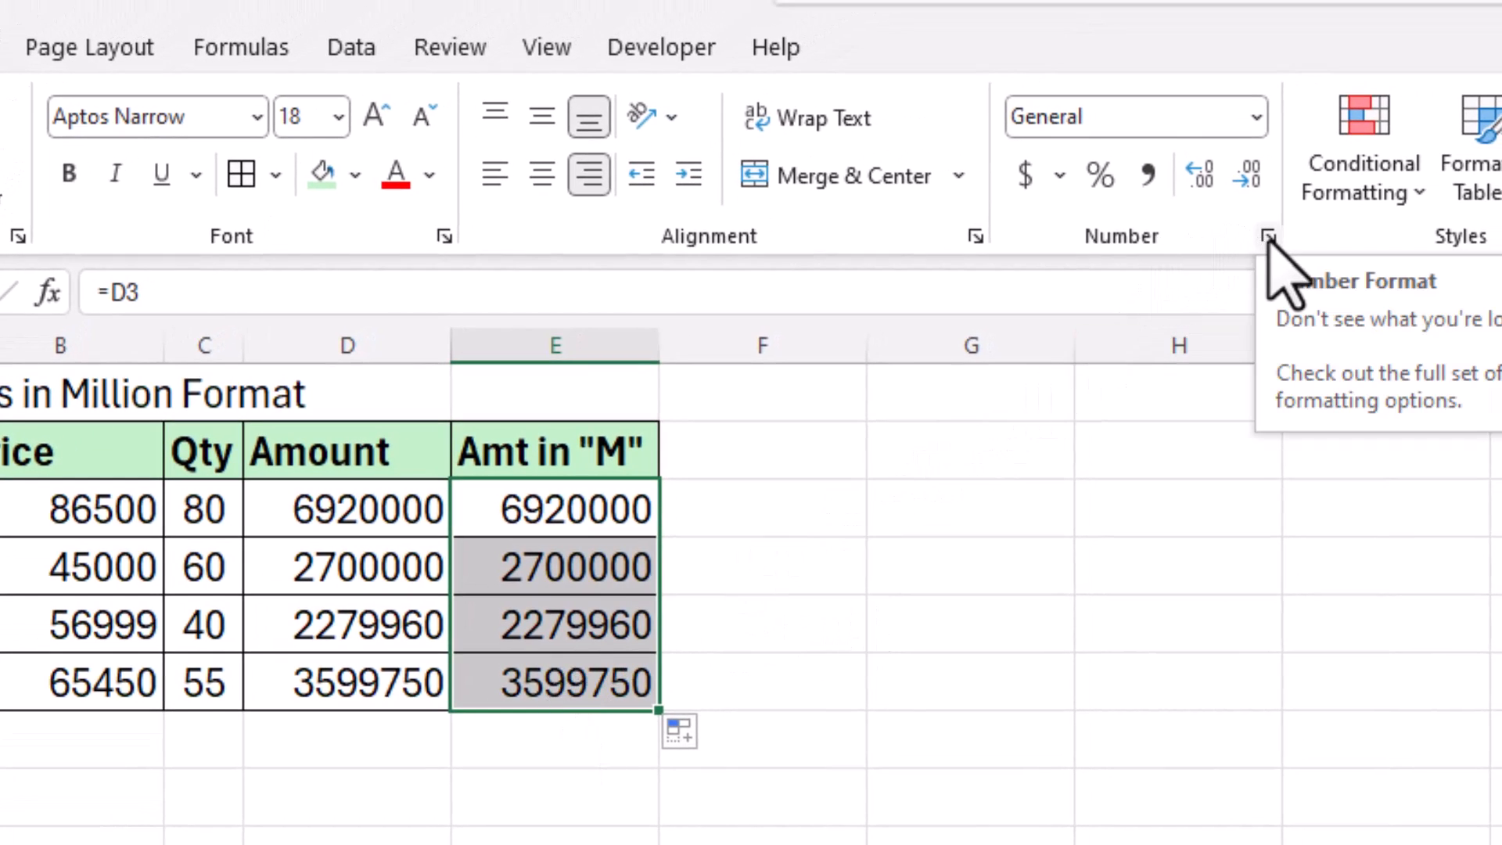
Step: Open Format Cells for E3:E6 with Ctrl+1 and choose the Custom category
key("ctrl+1")
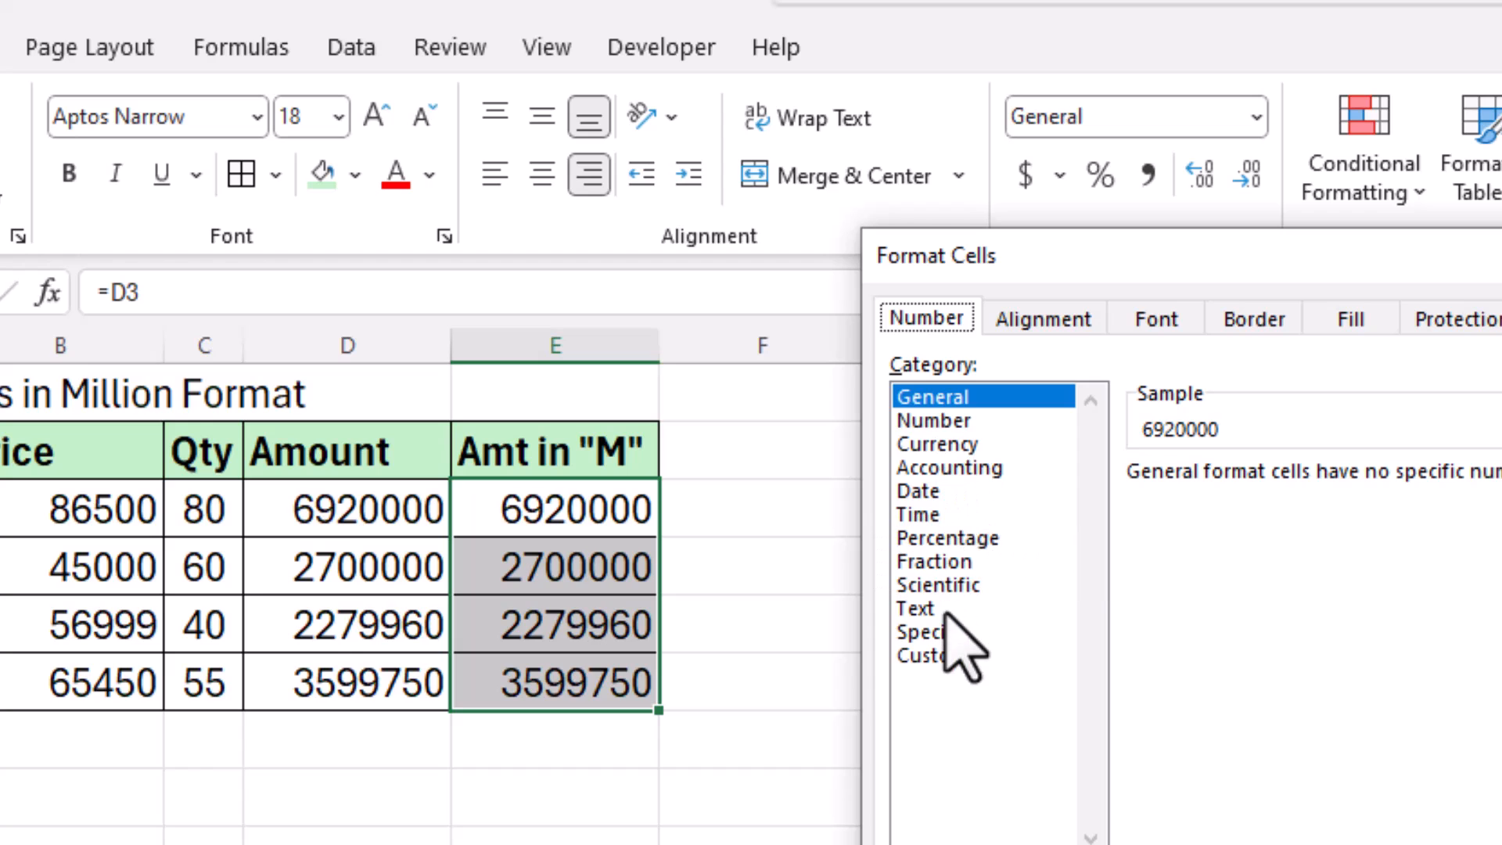
left_click(935, 656)
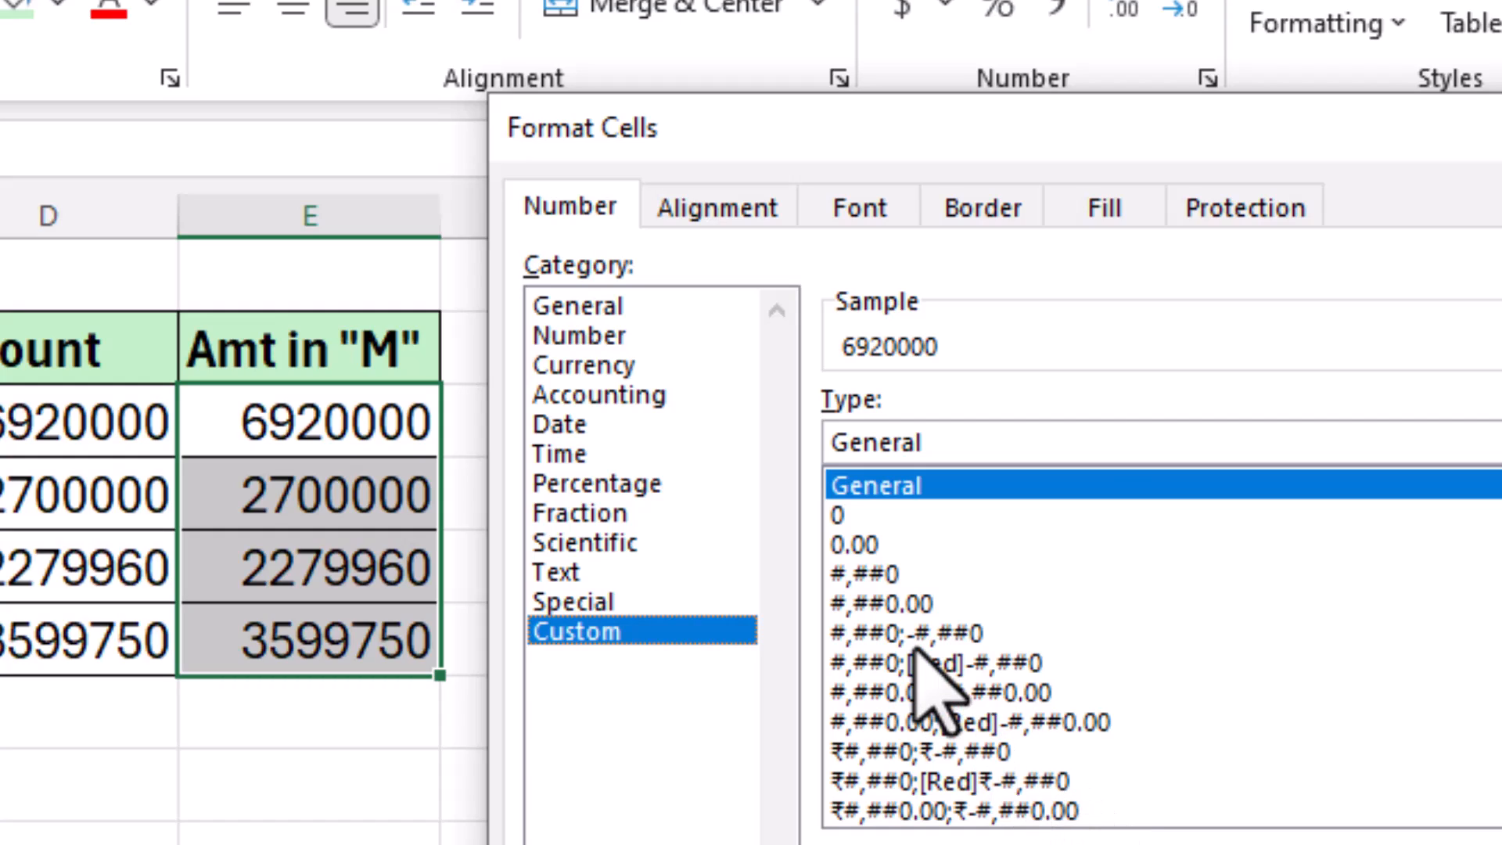
Step: Replace General with the custom code 0.00,,"M" and apply it to E3:E6
left_click(945, 439)
key("BackSpace")
key("BackSpace")
key("BackSpace")
key("BackSpace")
key("BackSpace")
key("BackSpace")
key("BackSpace")
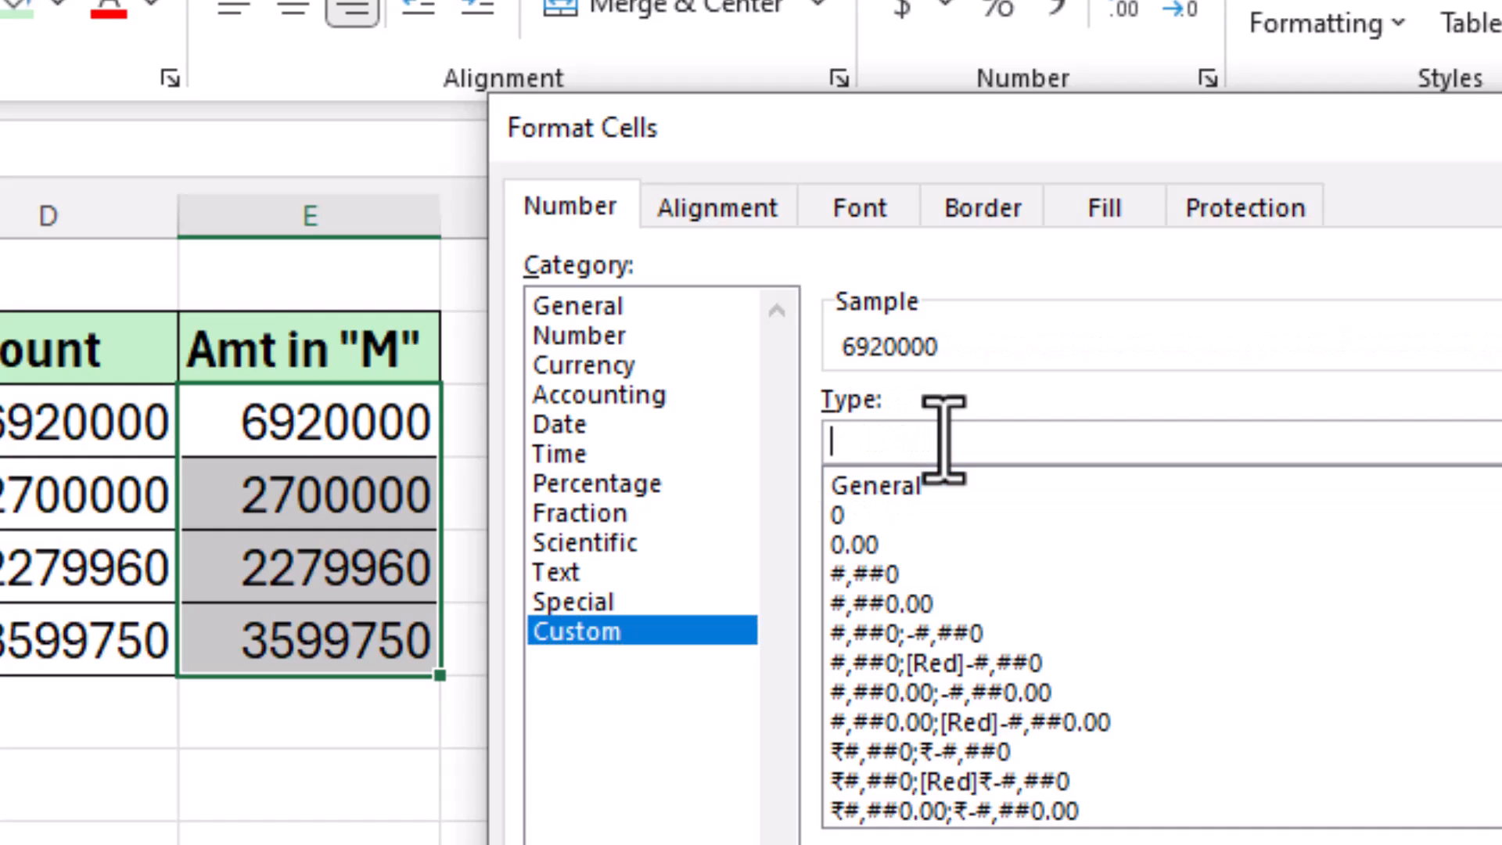
type("0.00")
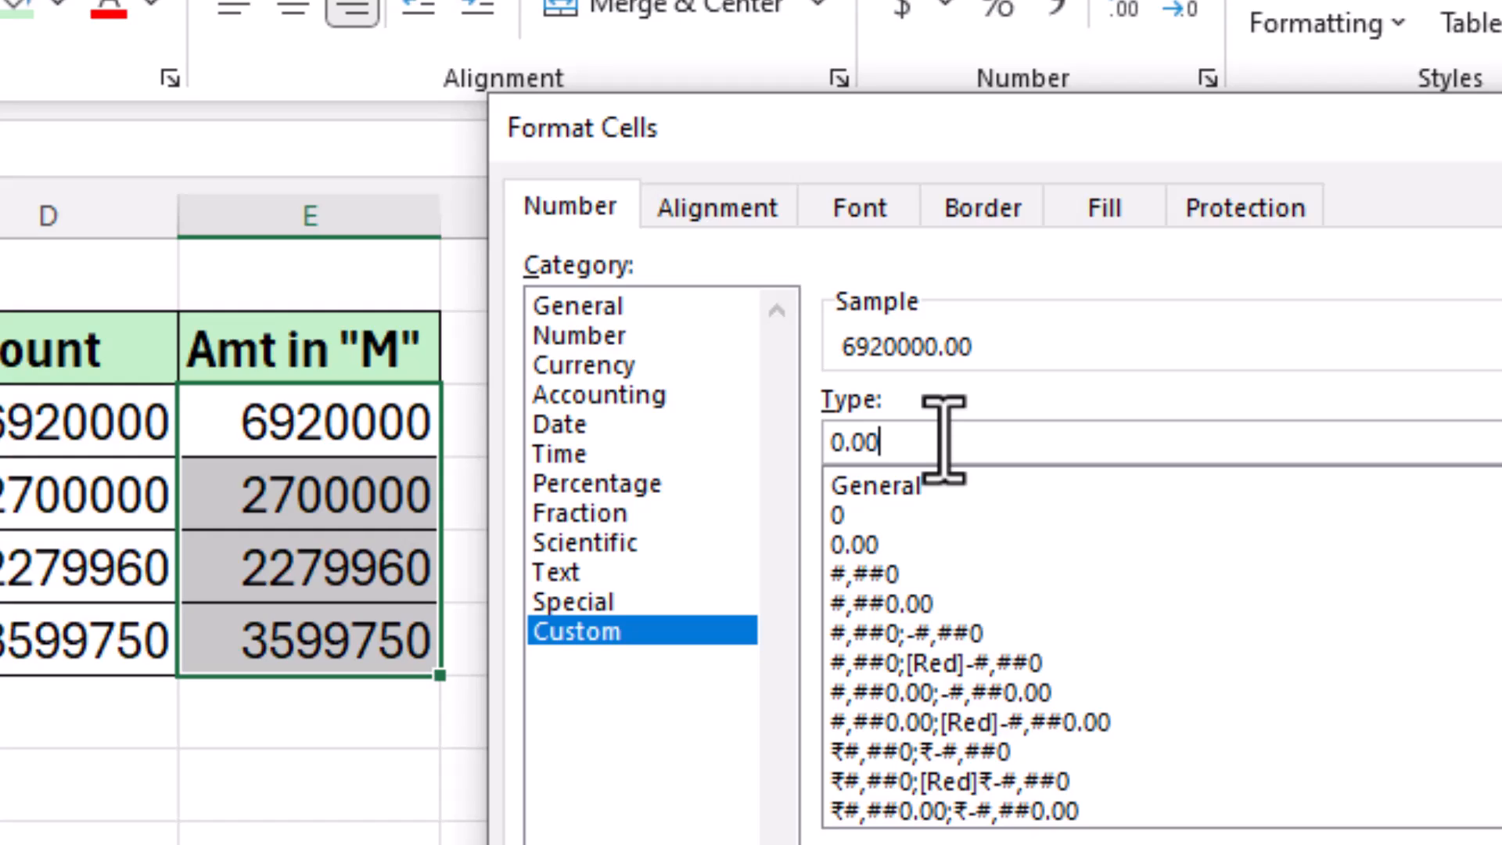
type(",")
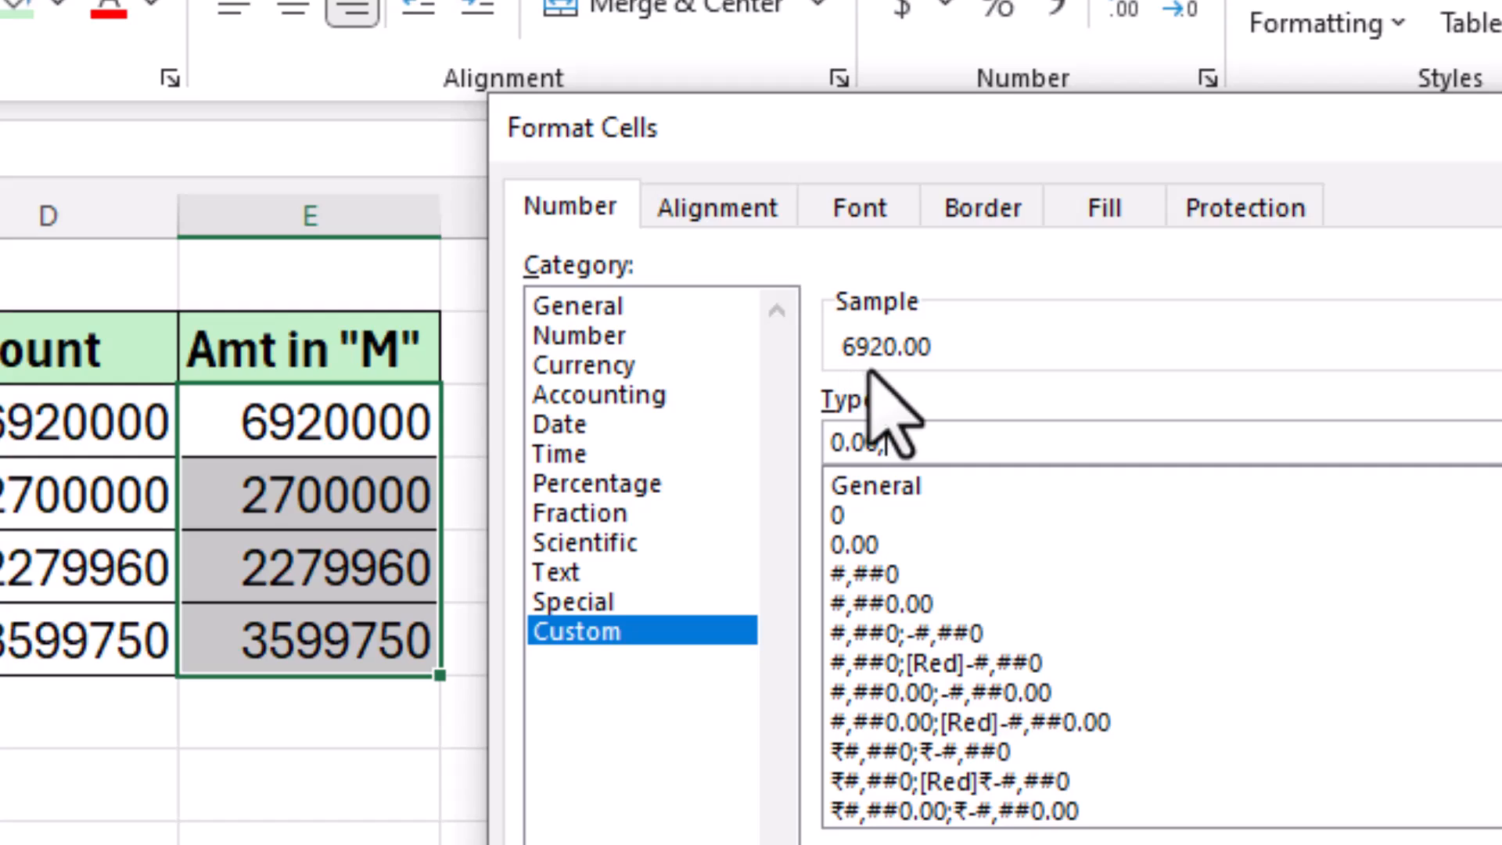
key("BackSpace")
key("BackSpace")
key("BackSpace")
key("BackSpace")
key("BackSpace")
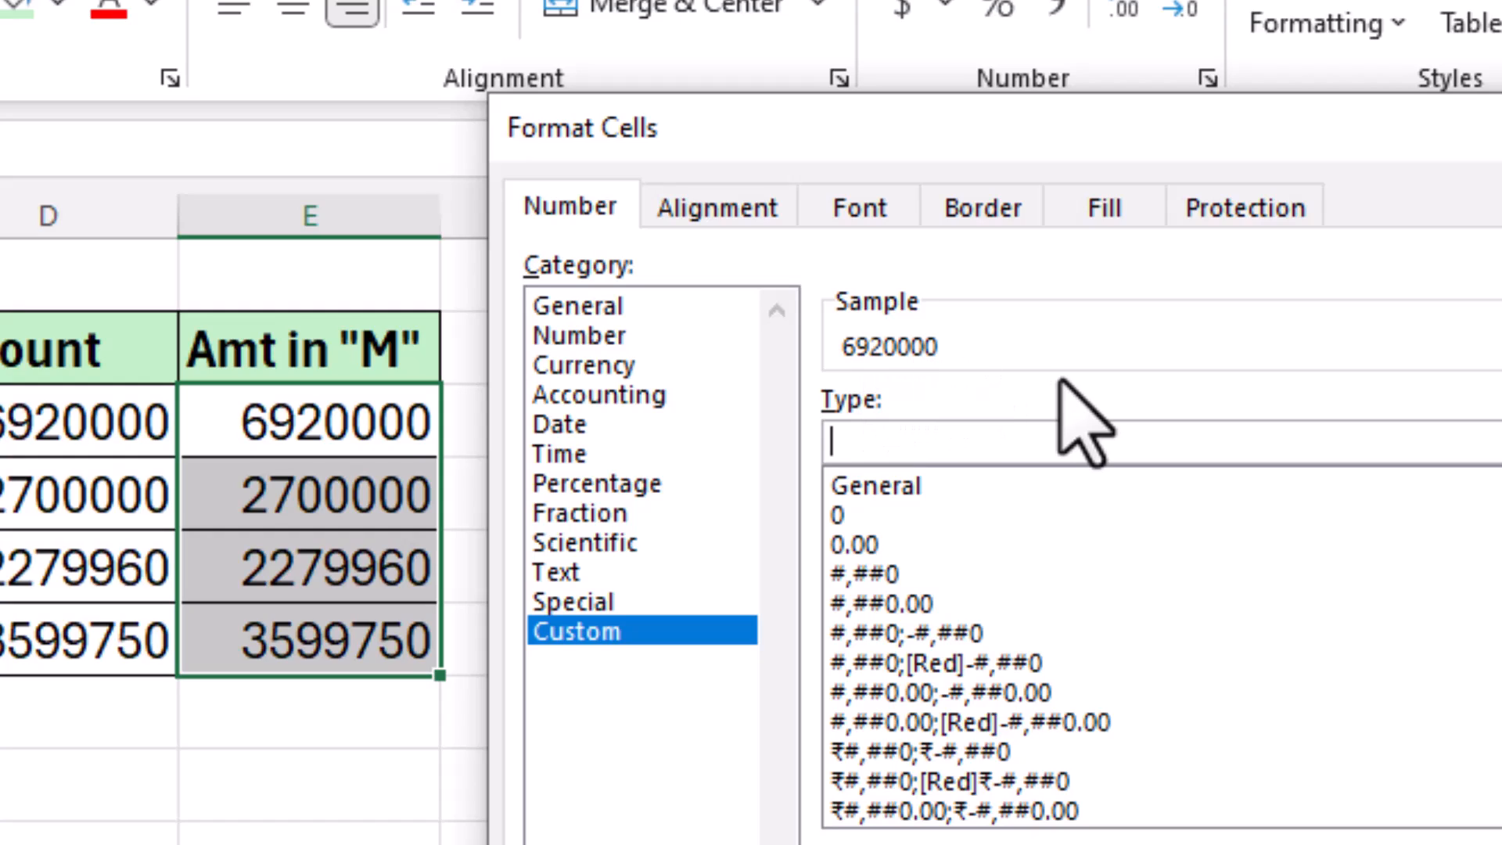
type("0.00")
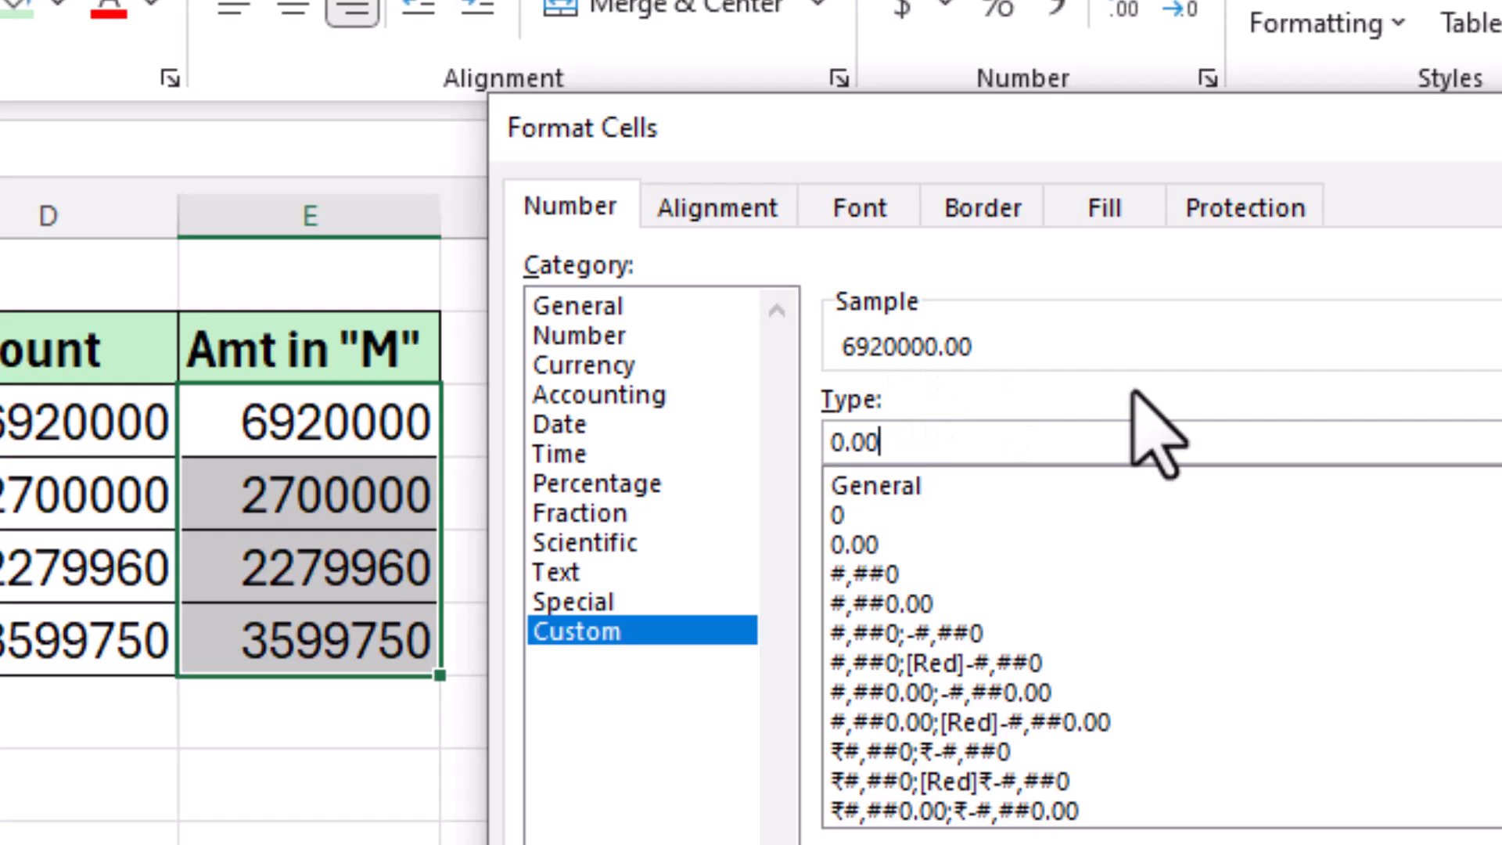
type(",")
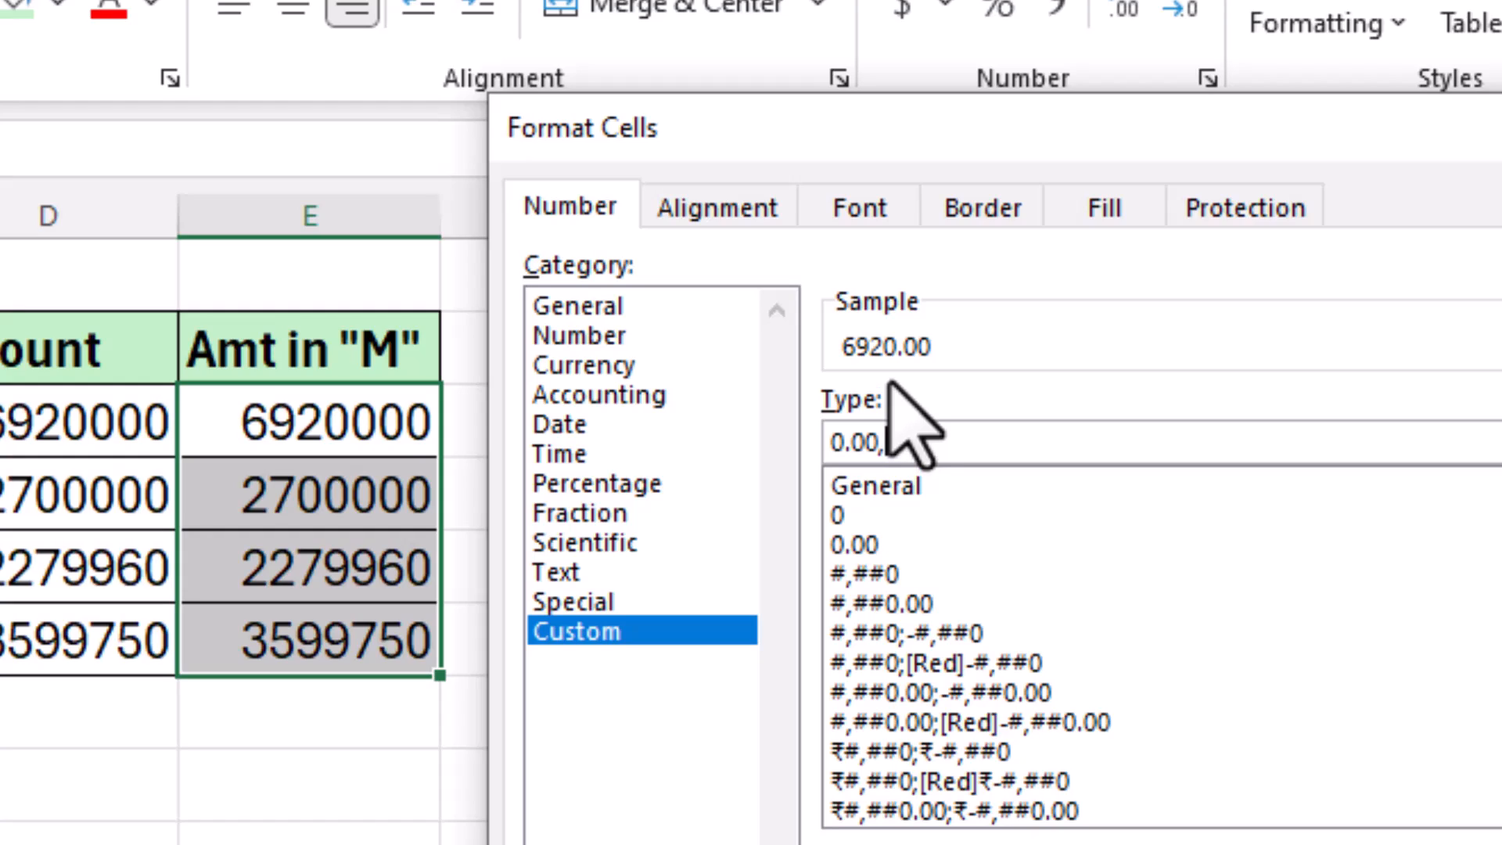
type(",")
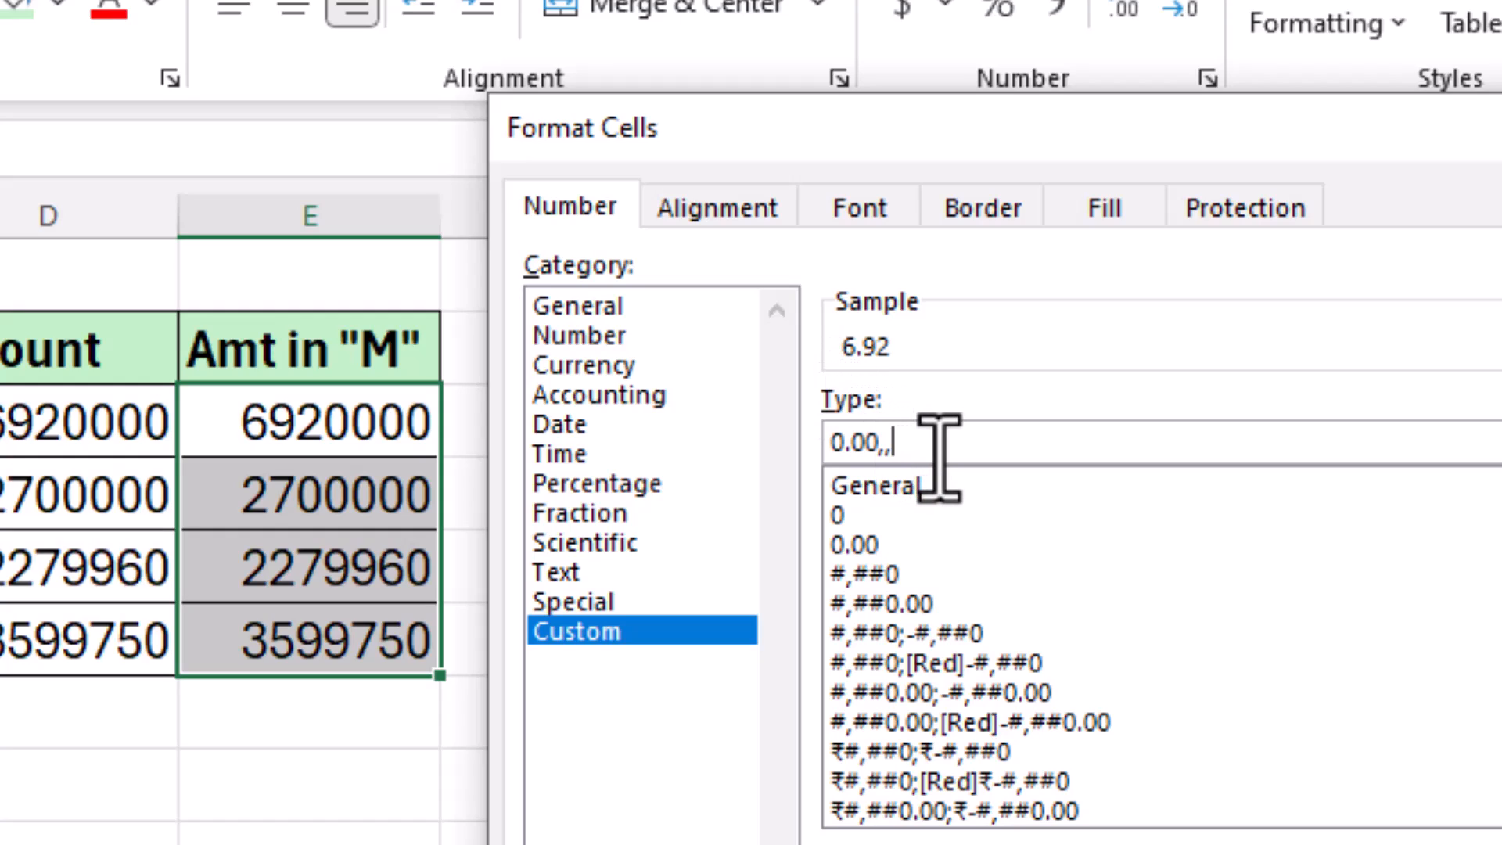
type("\"")
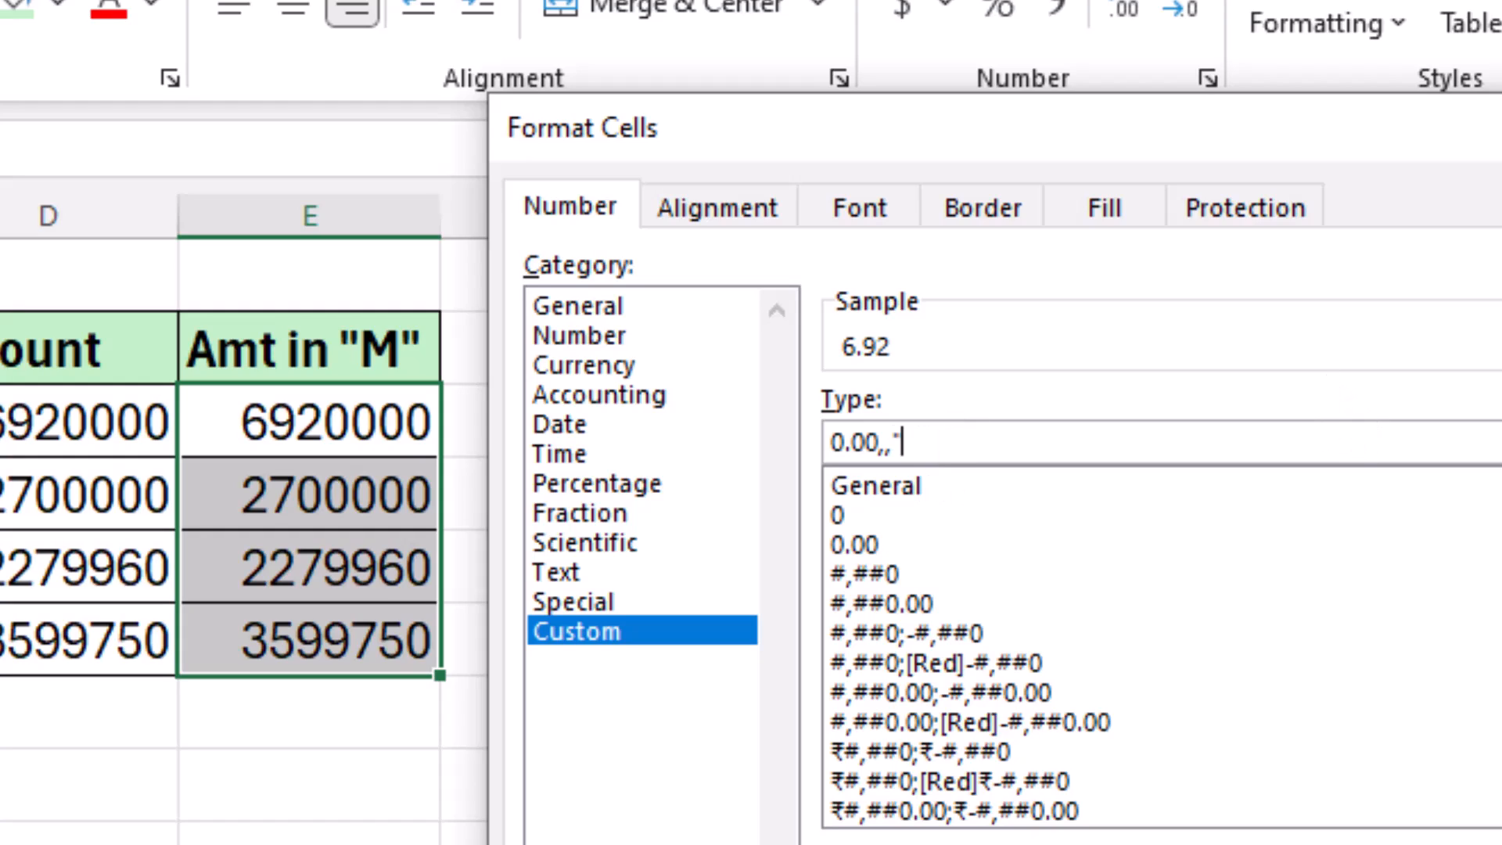
type("M\"")
key("Return")
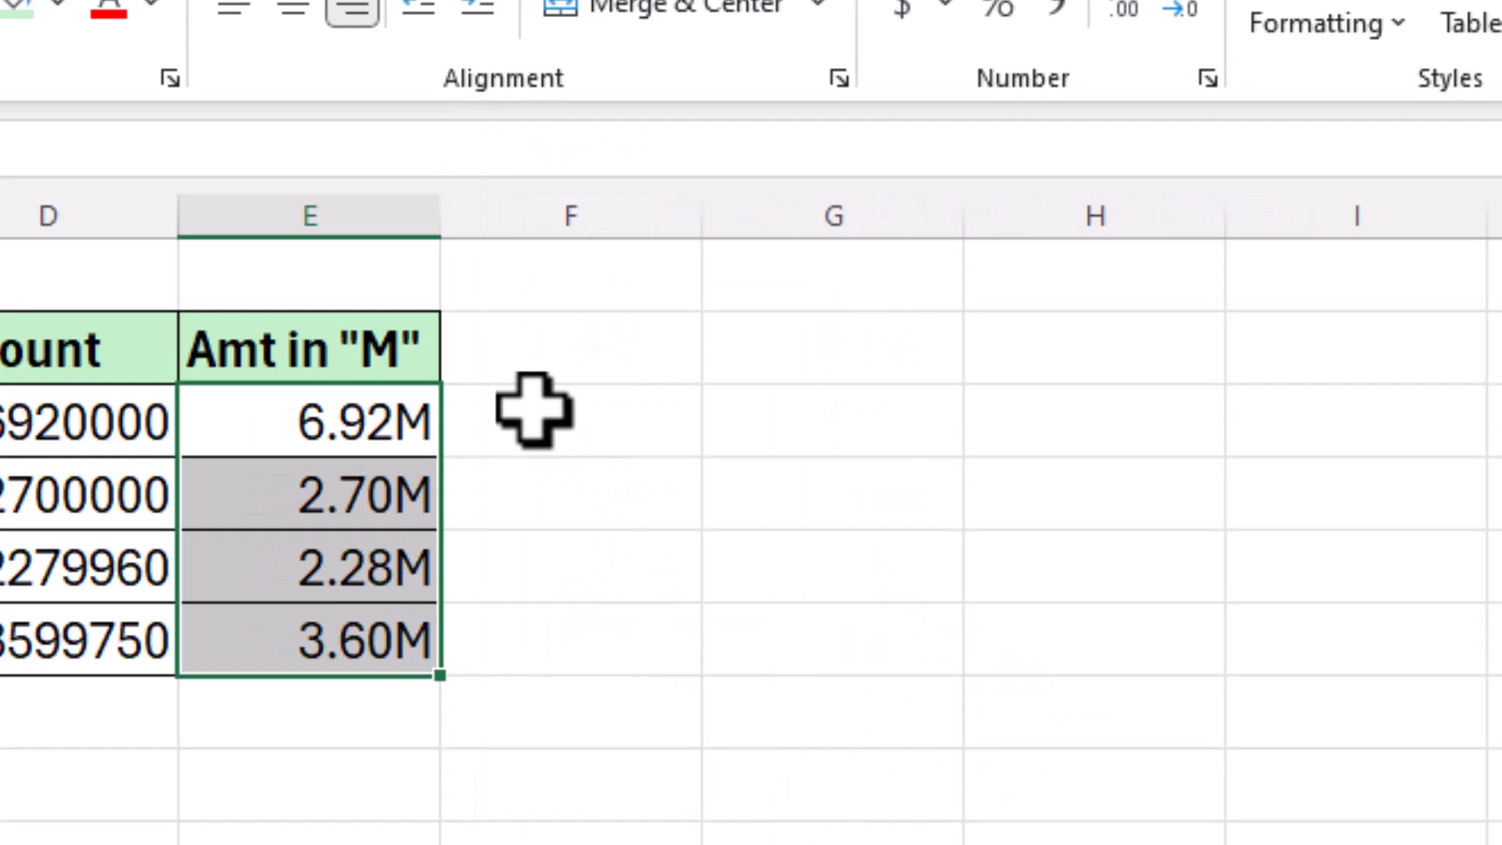
Step: Edit and recommit the top row's input cell so its Amount and M value recalculate
left_click(534, 409)
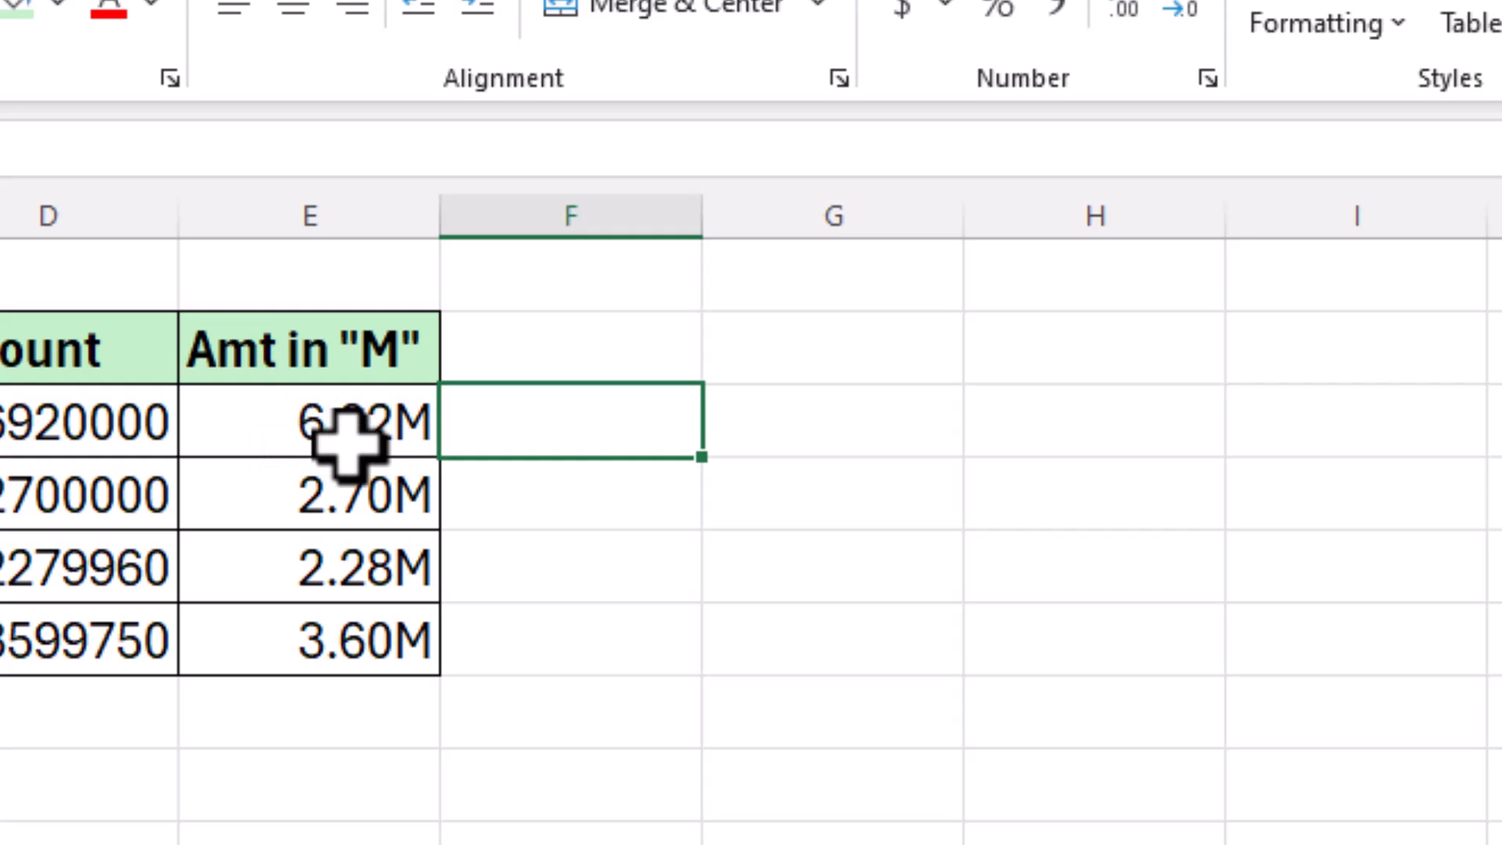
left_click(3, 439)
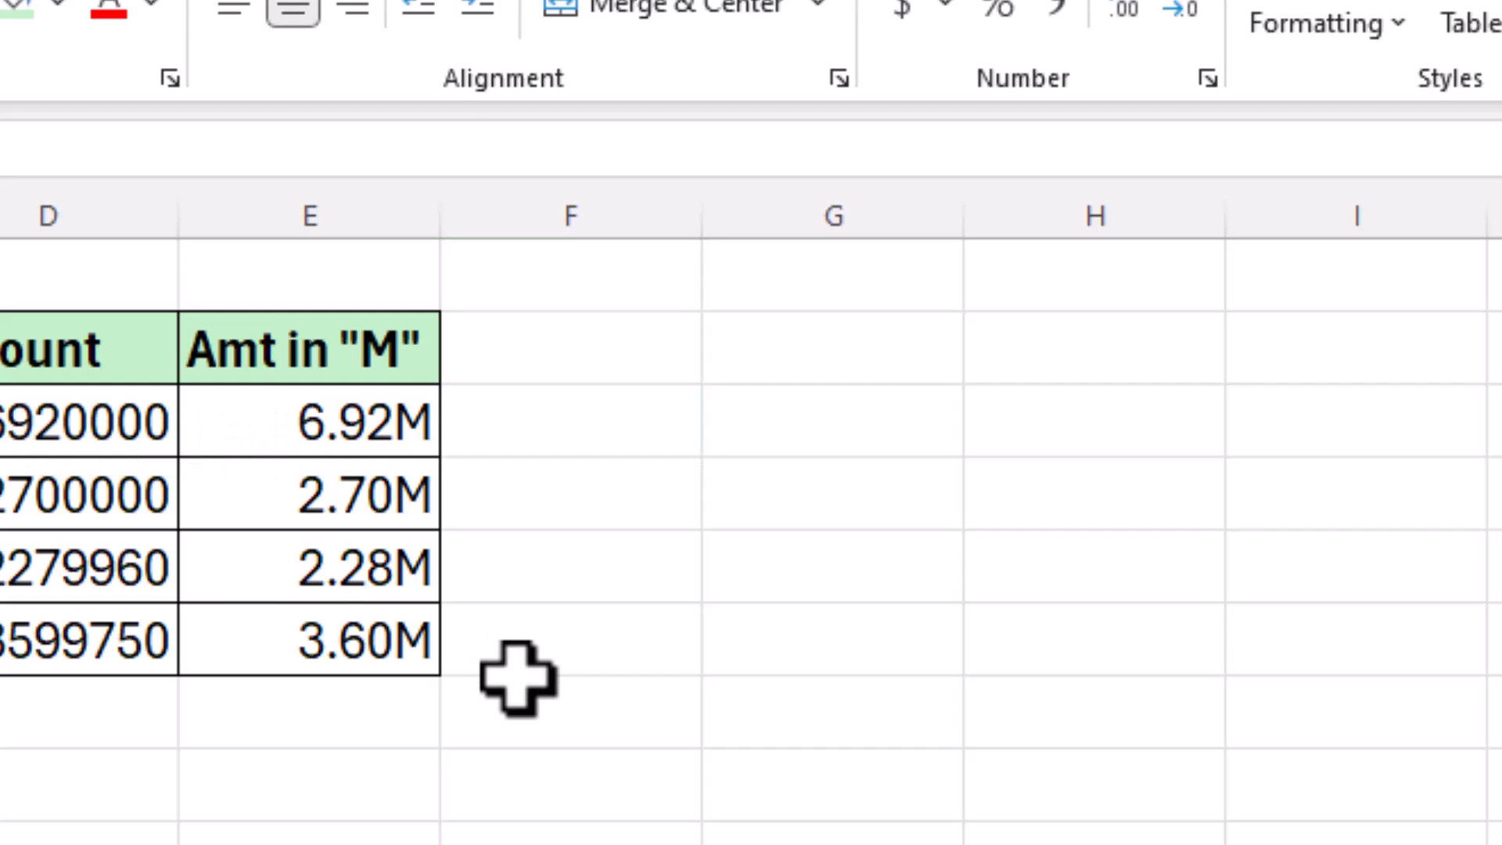
key("F2")
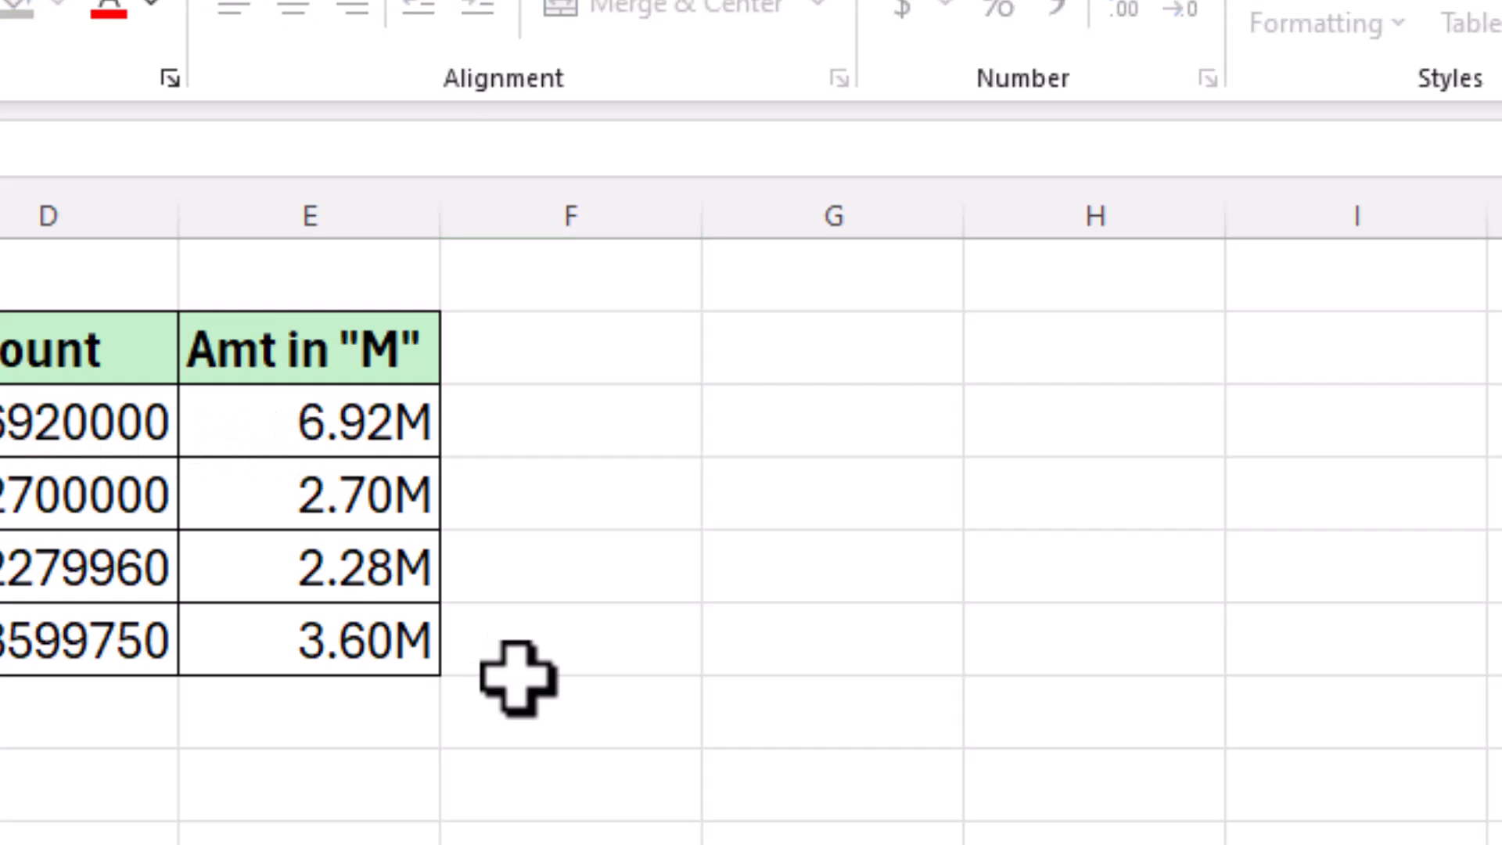
key("Return")
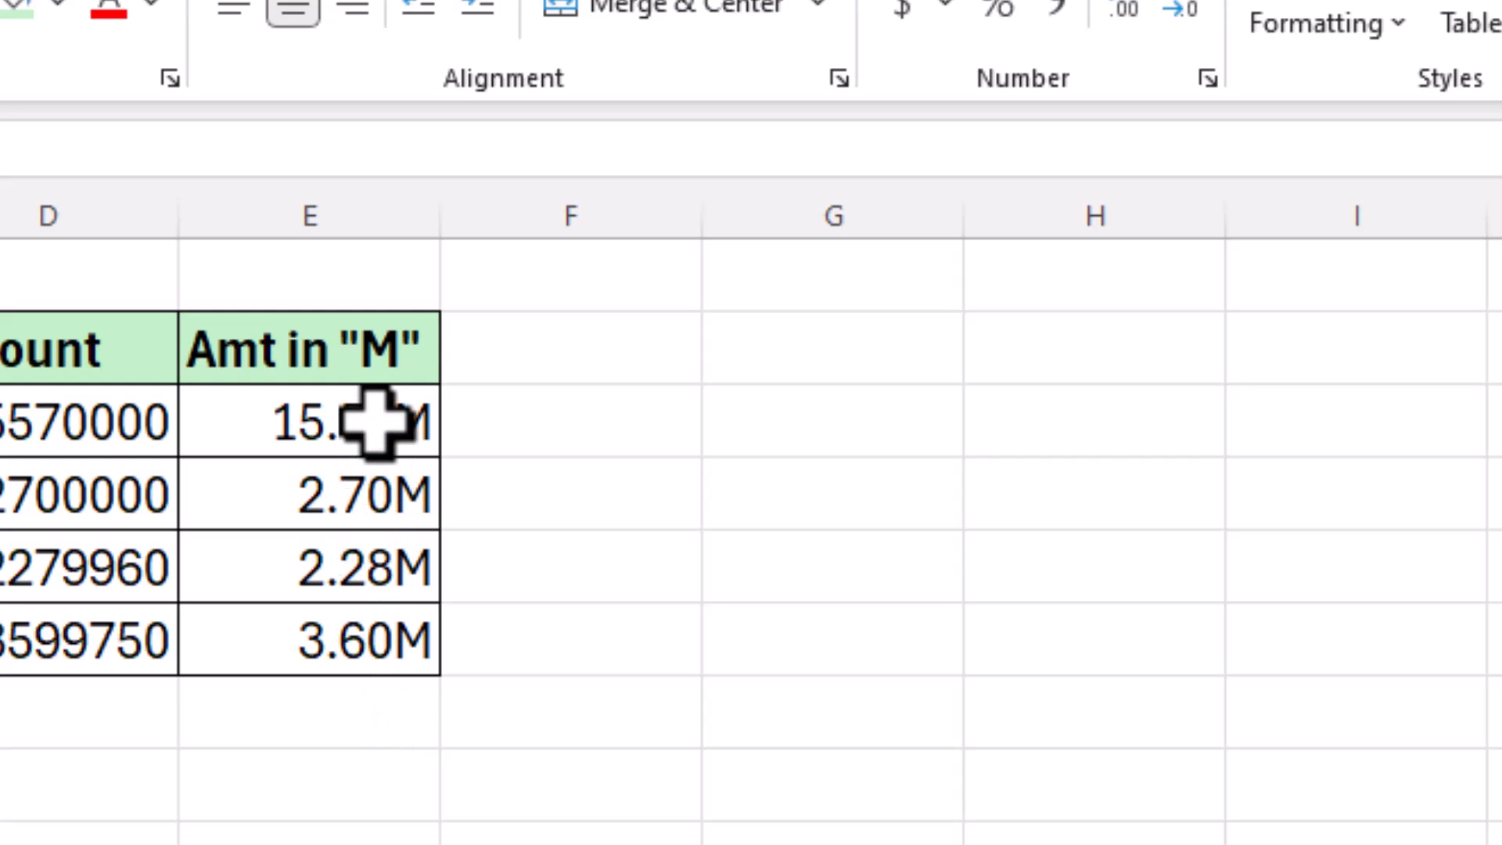
left_click(360, 704)
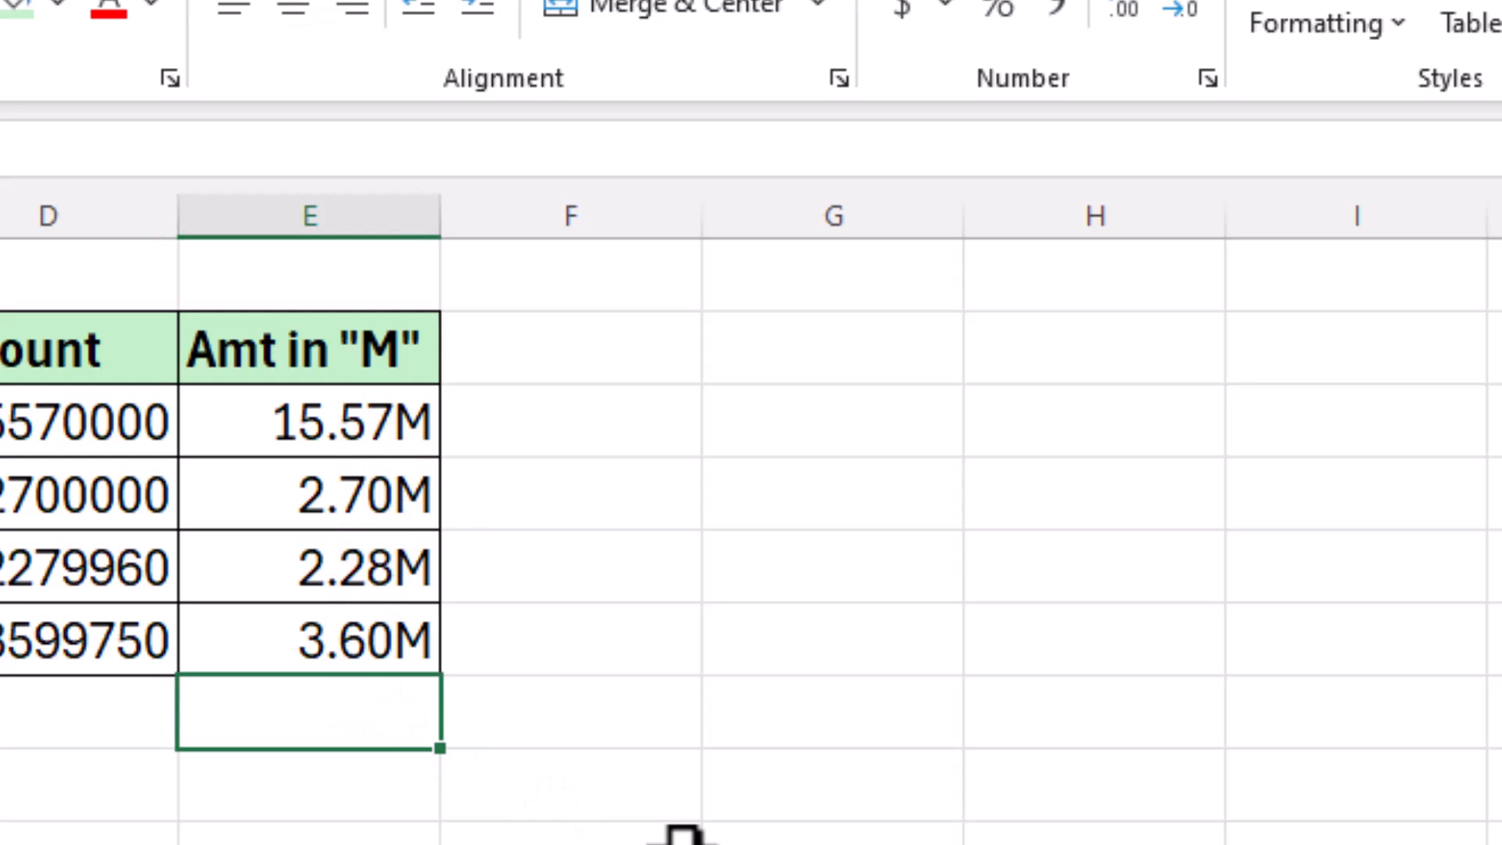
key("alt+equal")
key("Return")
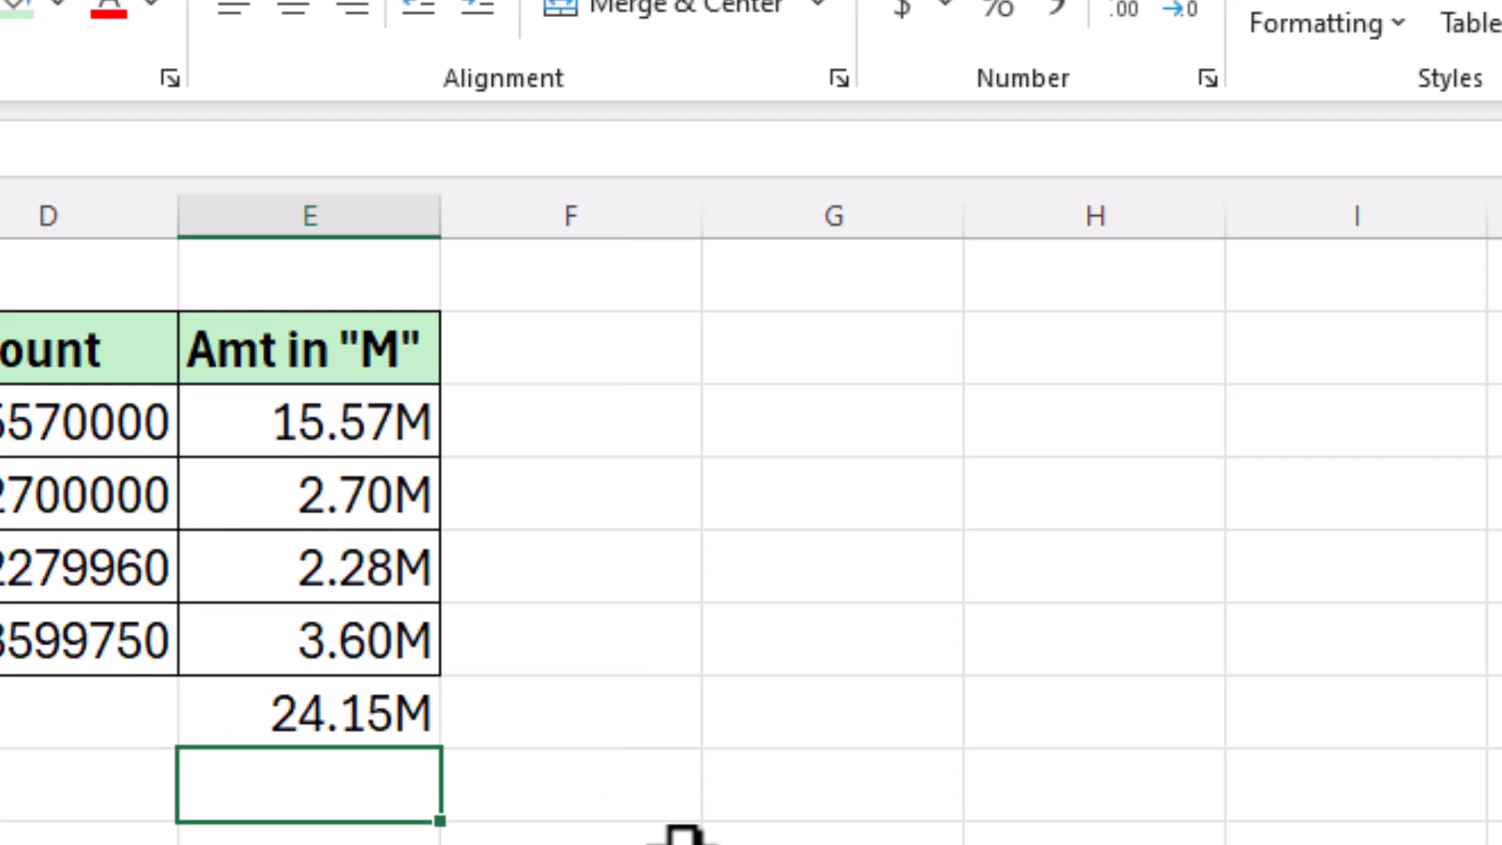
left_click(501, 724)
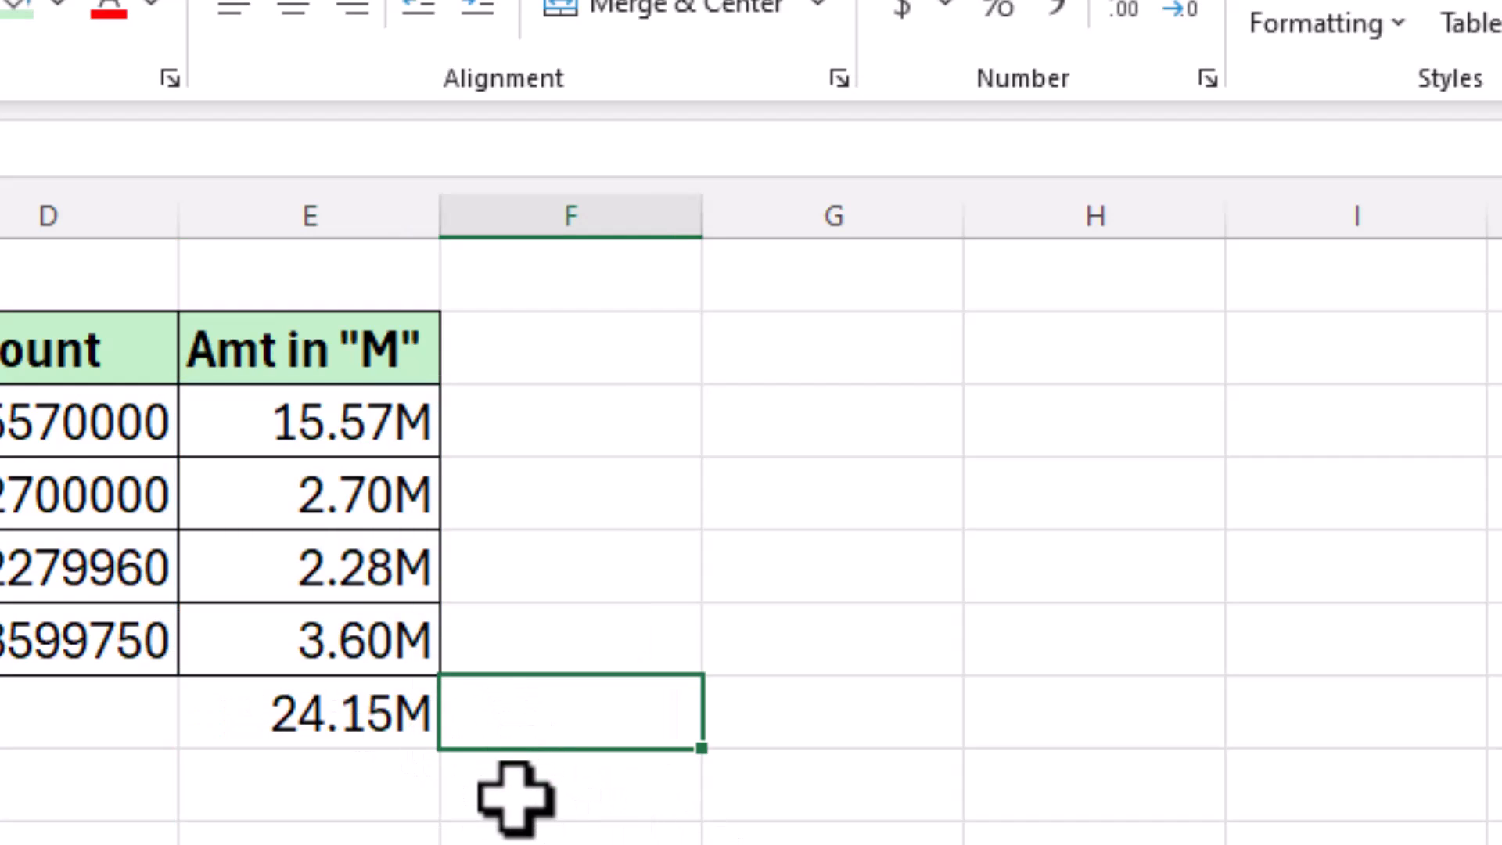
key("Left")
key("Delete")
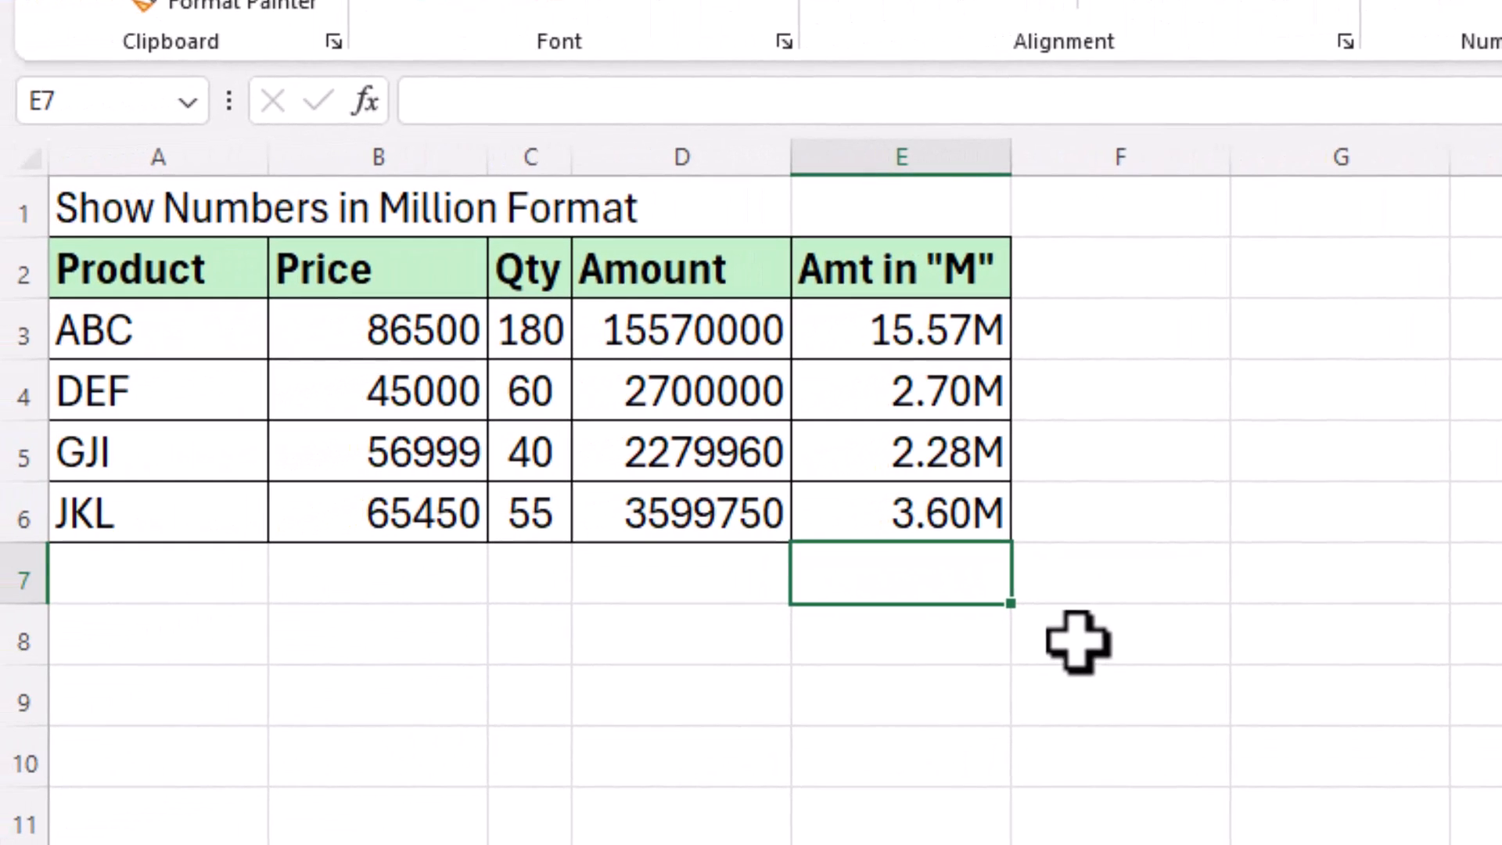
left_click(1126, 520)
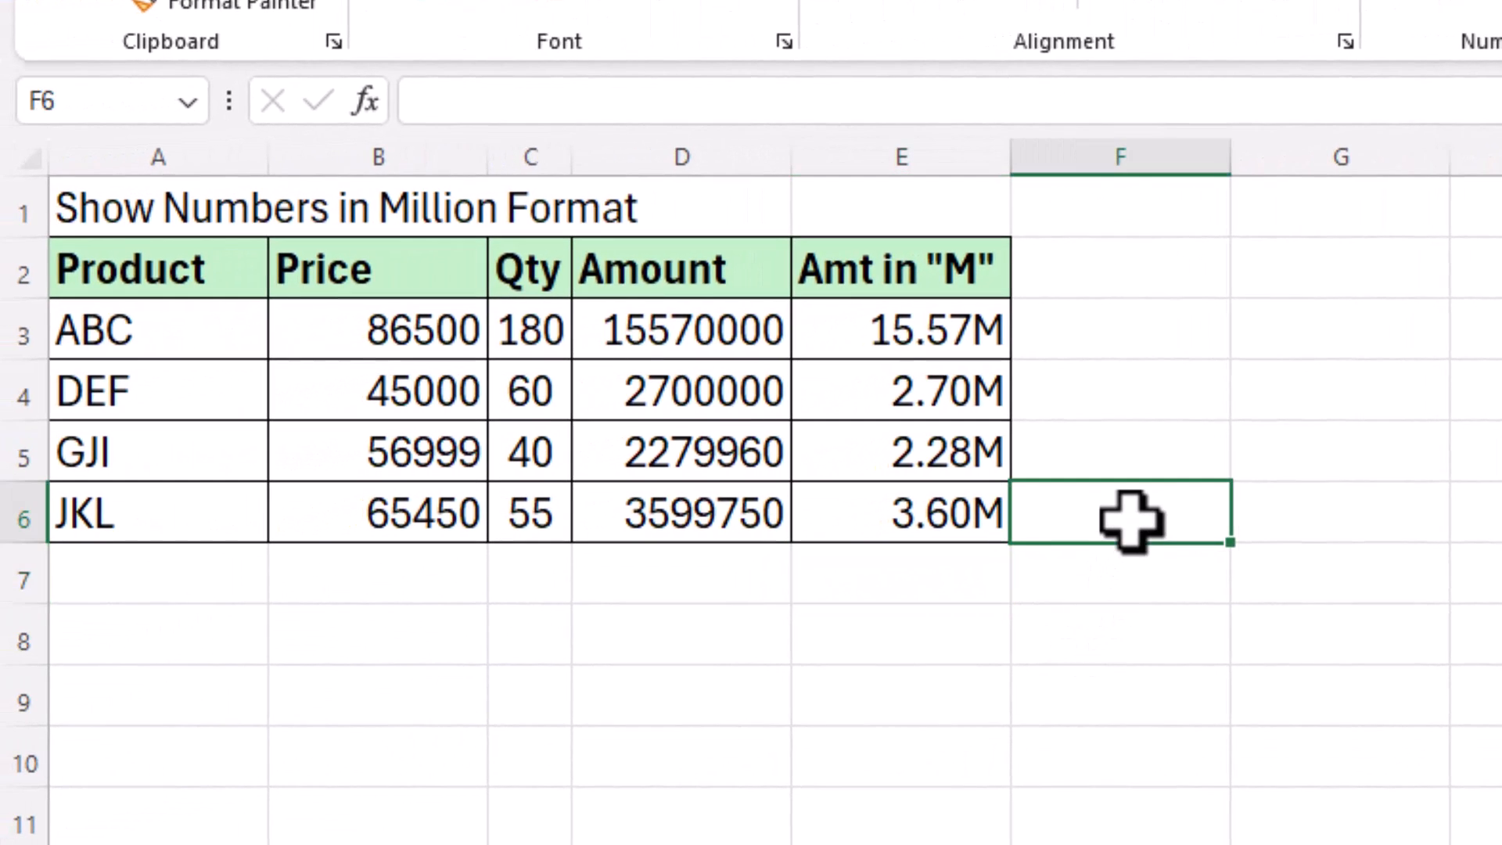
left_click(1397, 448)
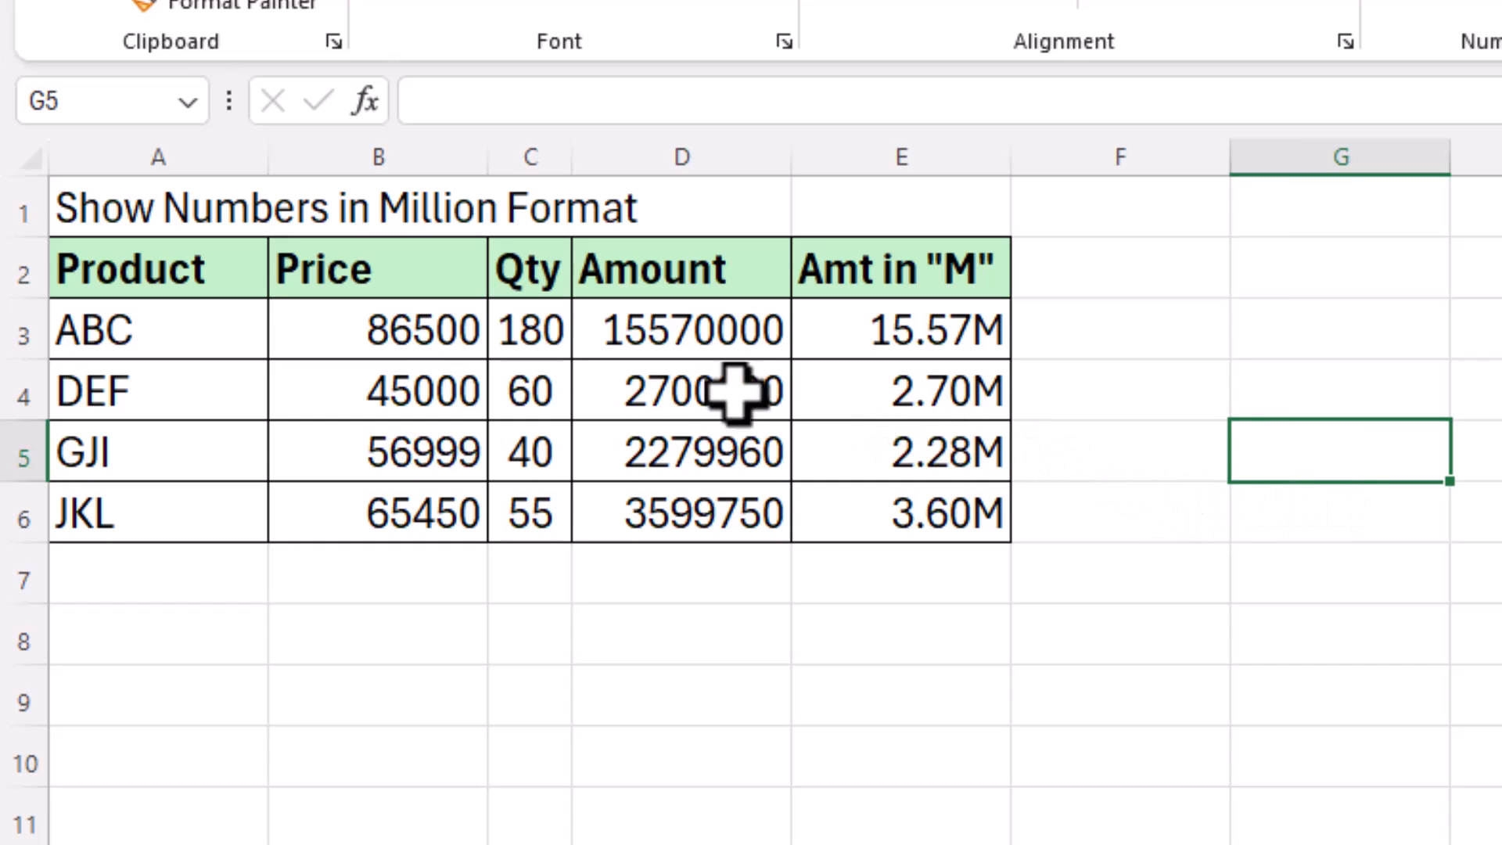
left_click(684, 342)
left_click_drag(689, 399, 688, 509)
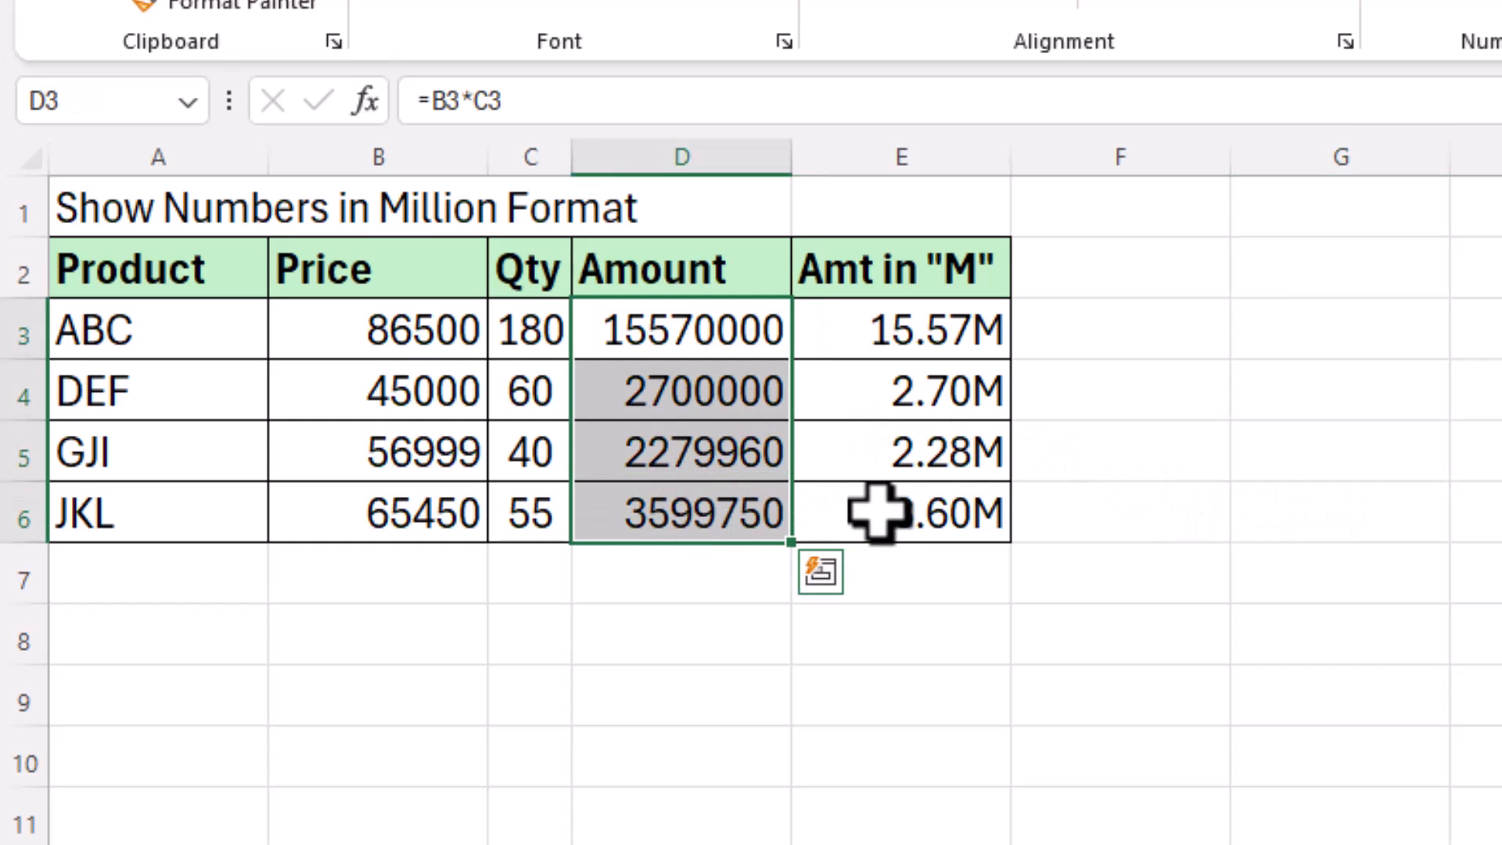
left_click(1213, 470)
left_click(1334, 470)
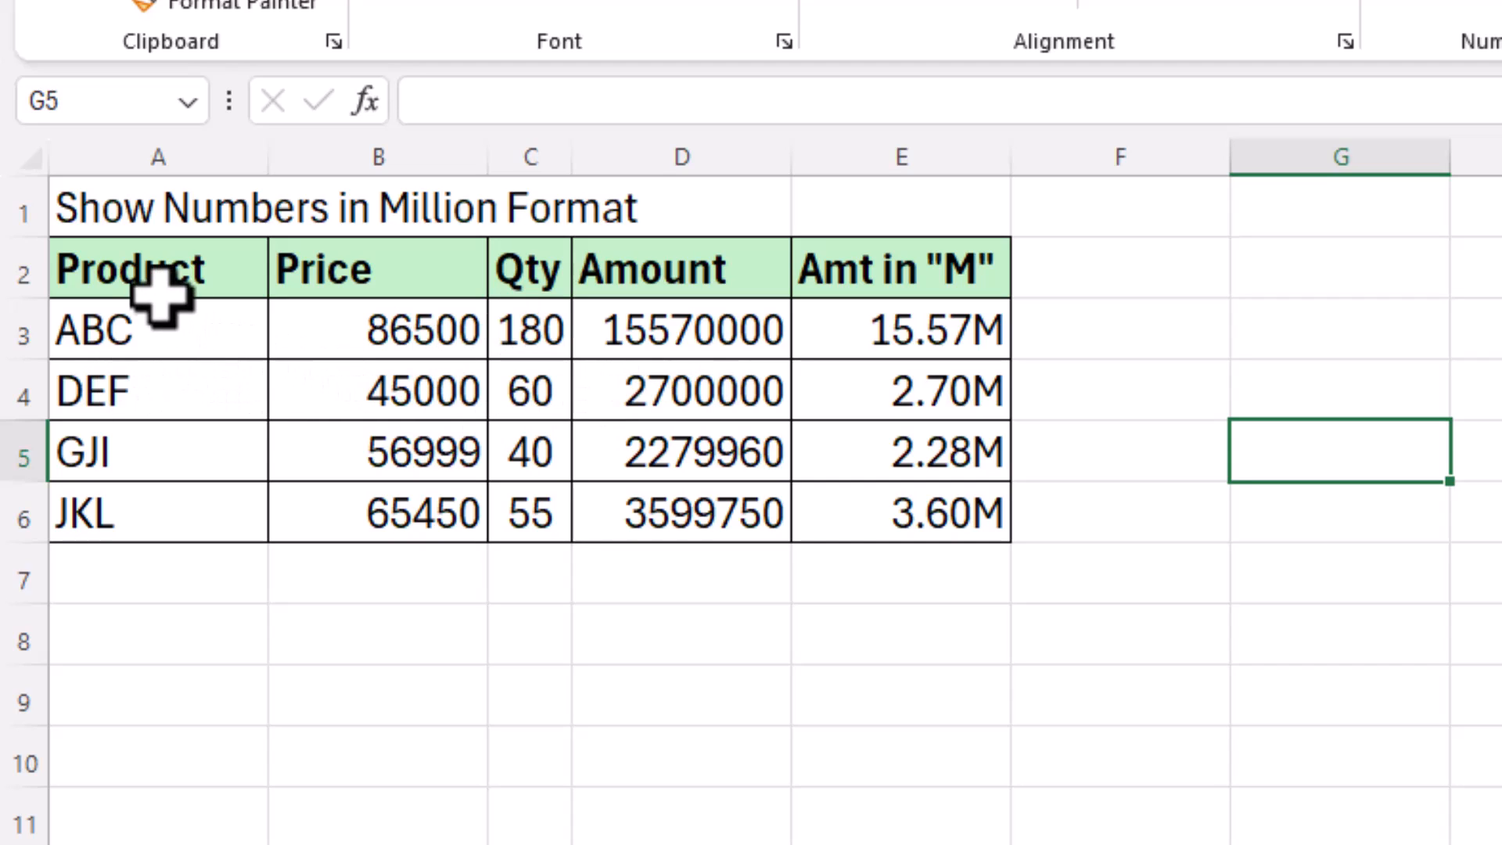
Step: Chart Product names A2:A6 and Amount D2:D6 as a clustered column chart right of the table
left_click_drag(165, 275, 168, 517)
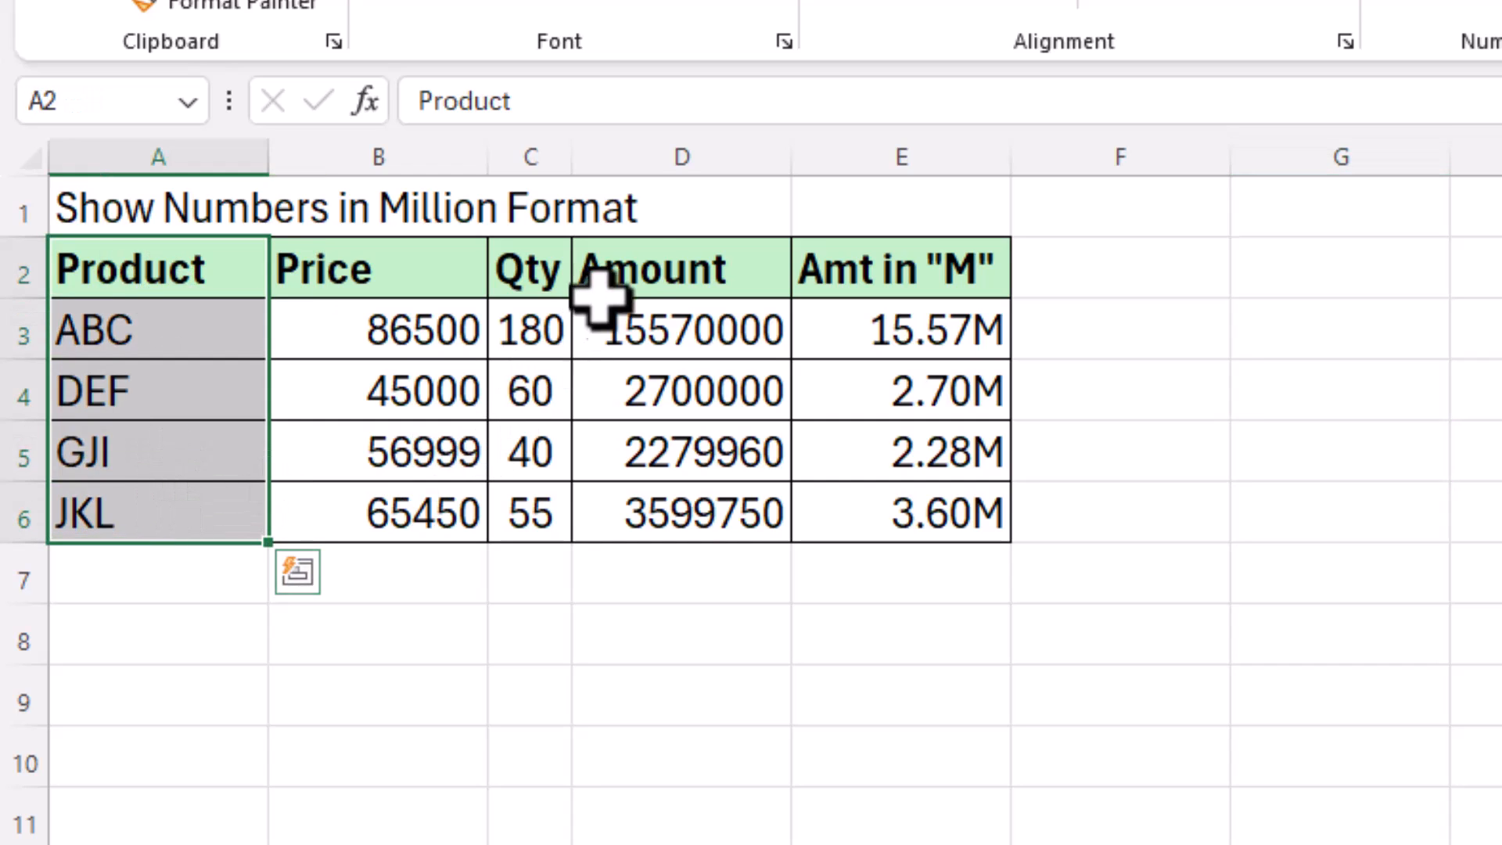
left_click_drag(650, 265, 660, 501, "ctrl")
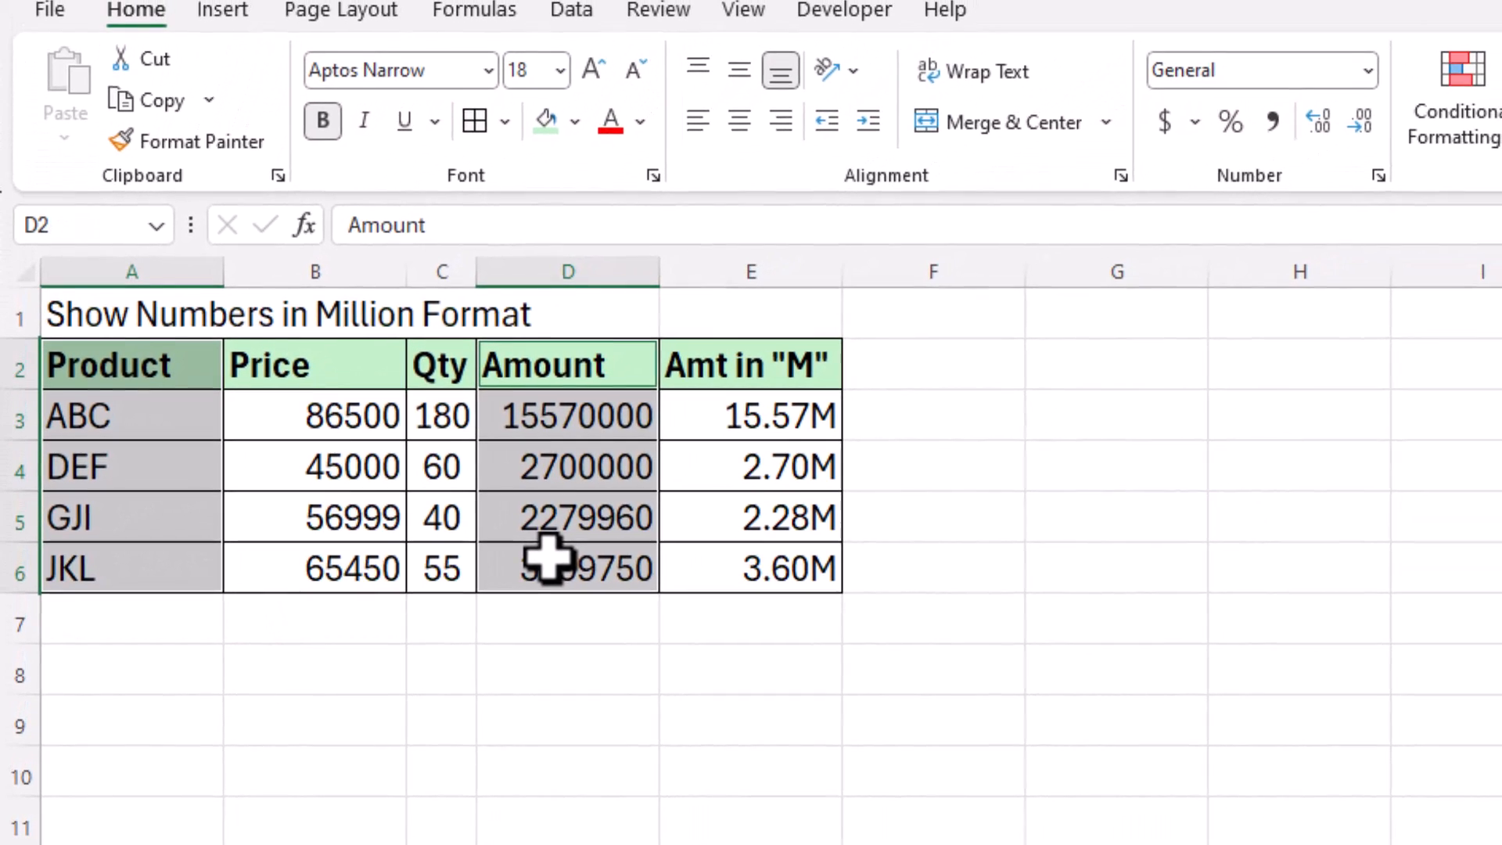
left_click(223, 11)
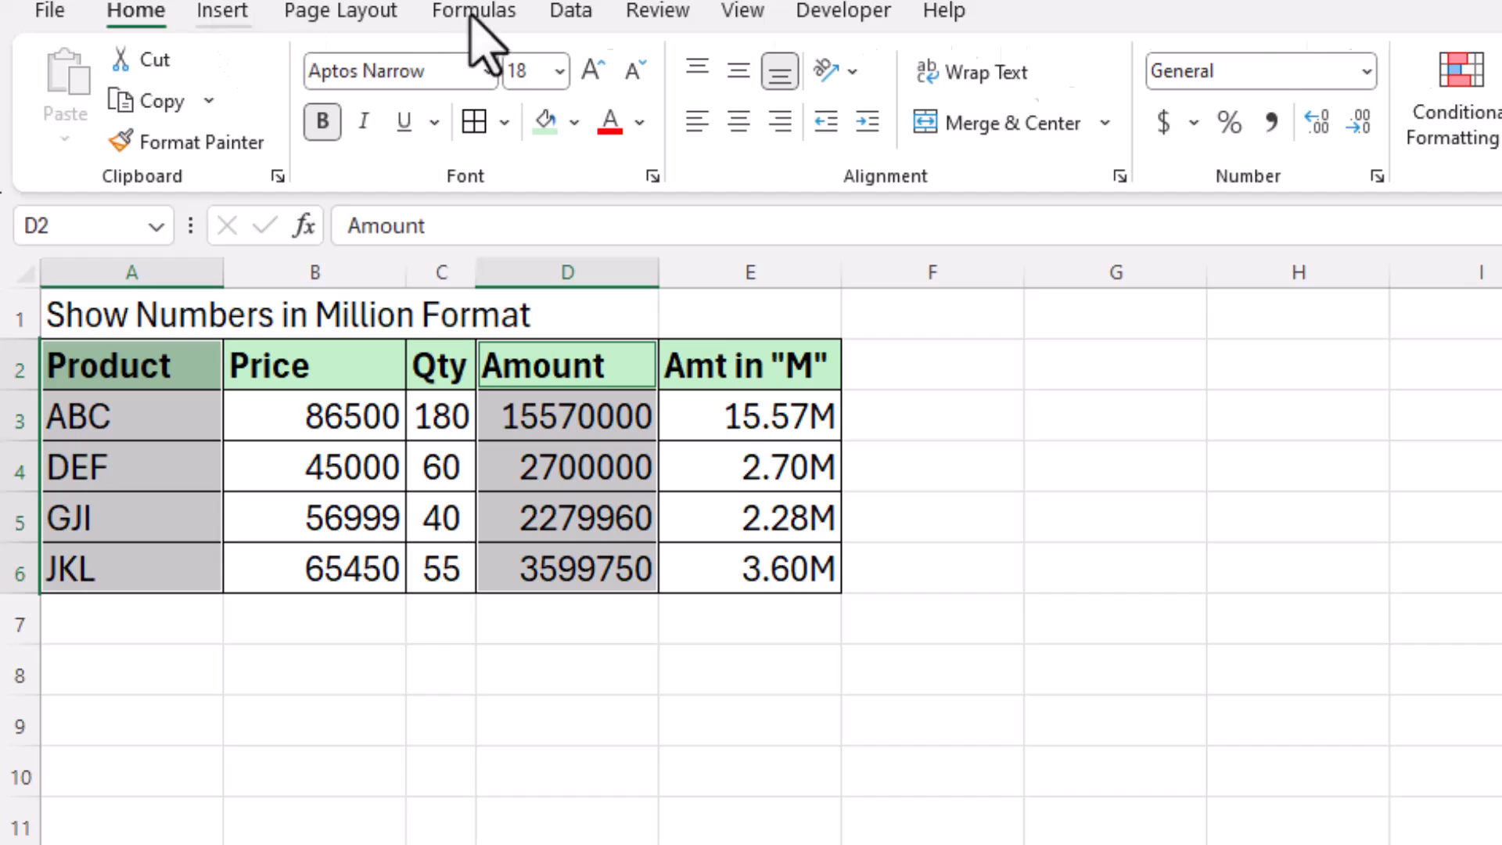
left_click(980, 62)
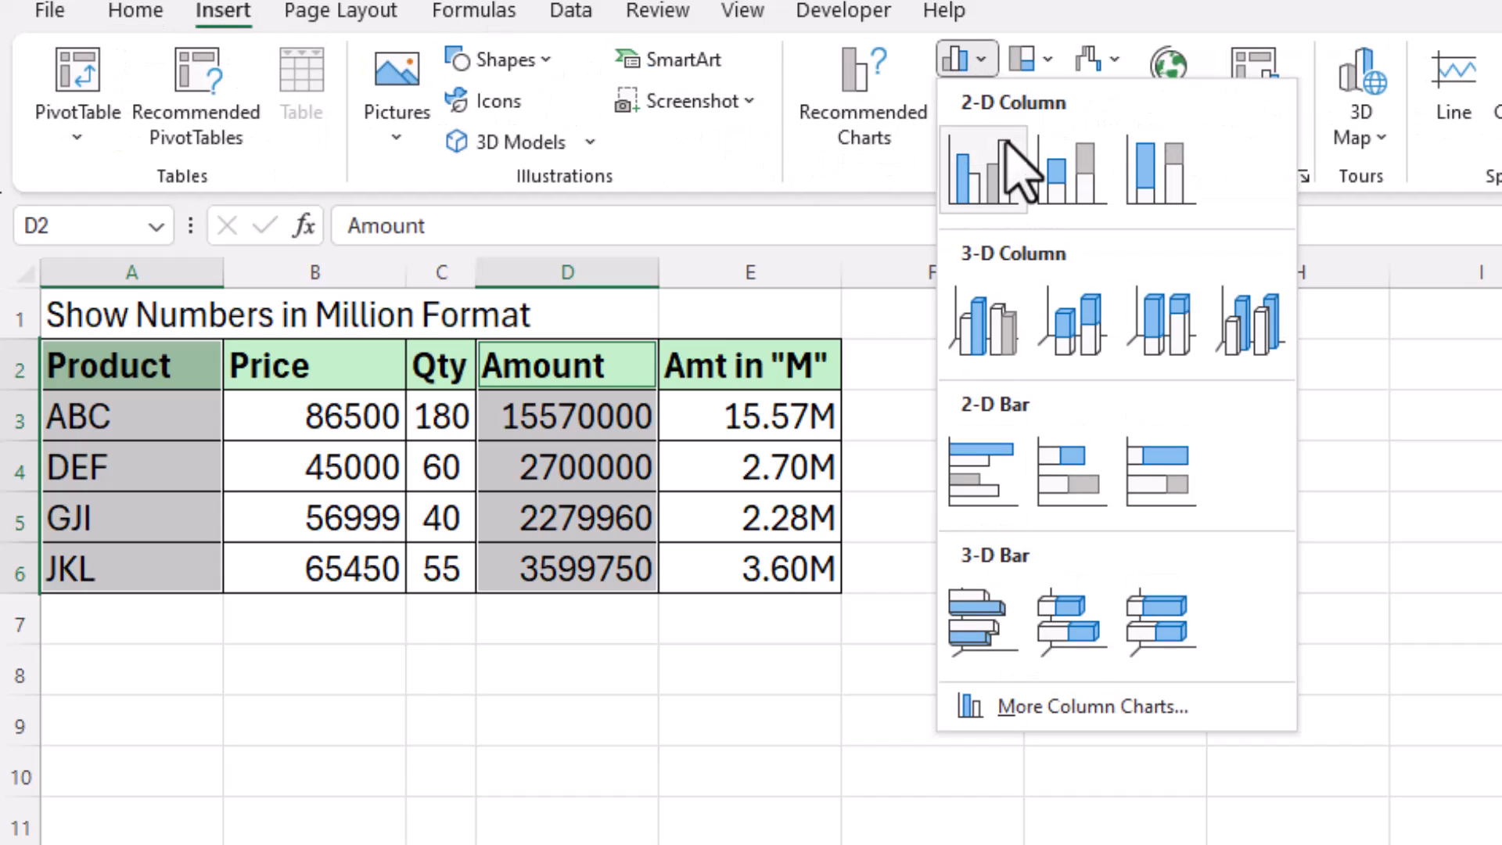
left_click(1007, 179)
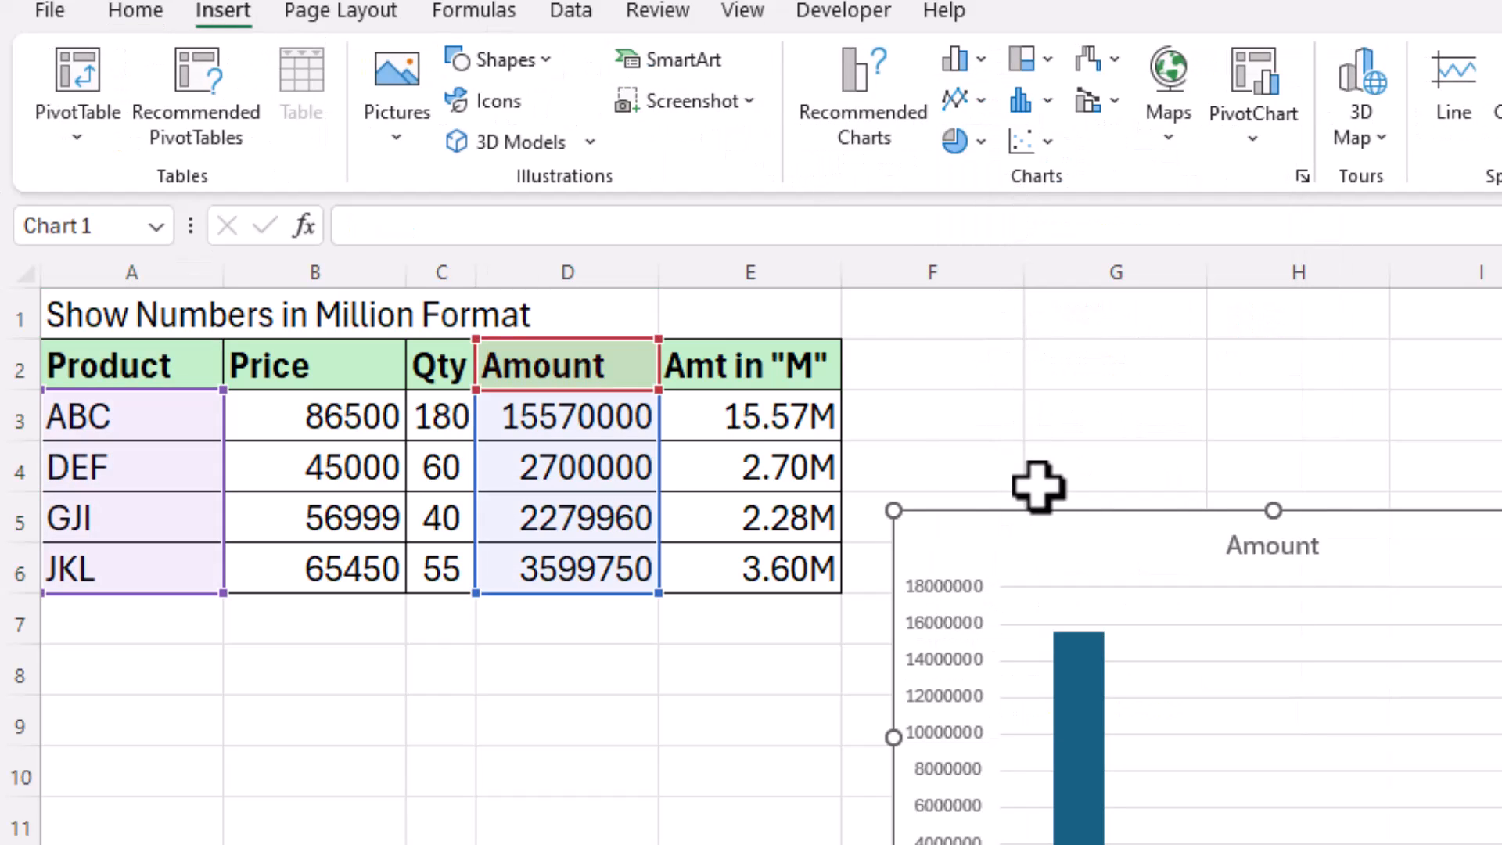
left_click_drag(1119, 536, 1111, 436)
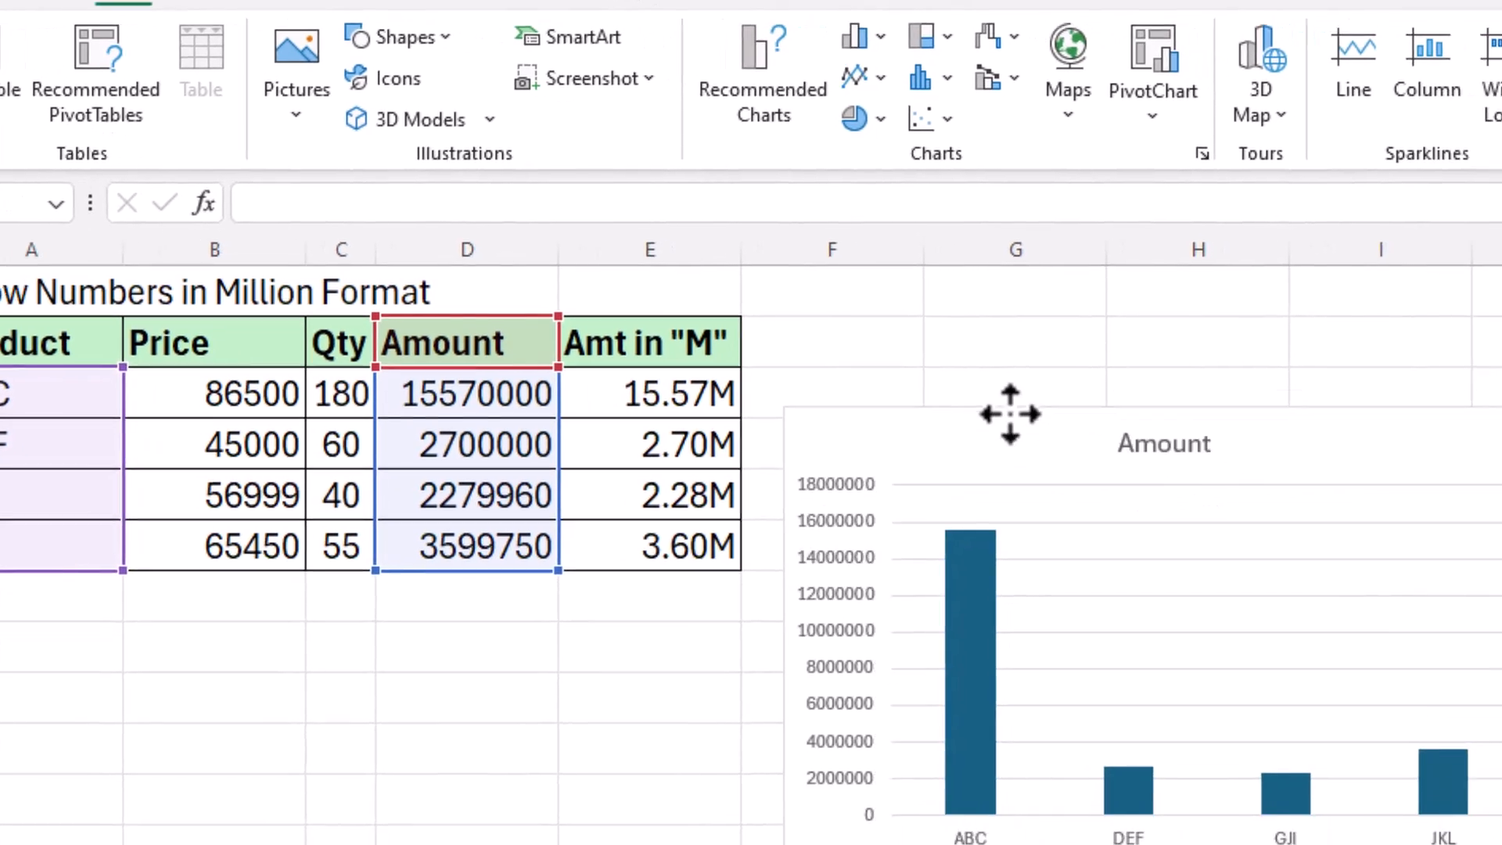
left_click_drag(1009, 414, 994, 348)
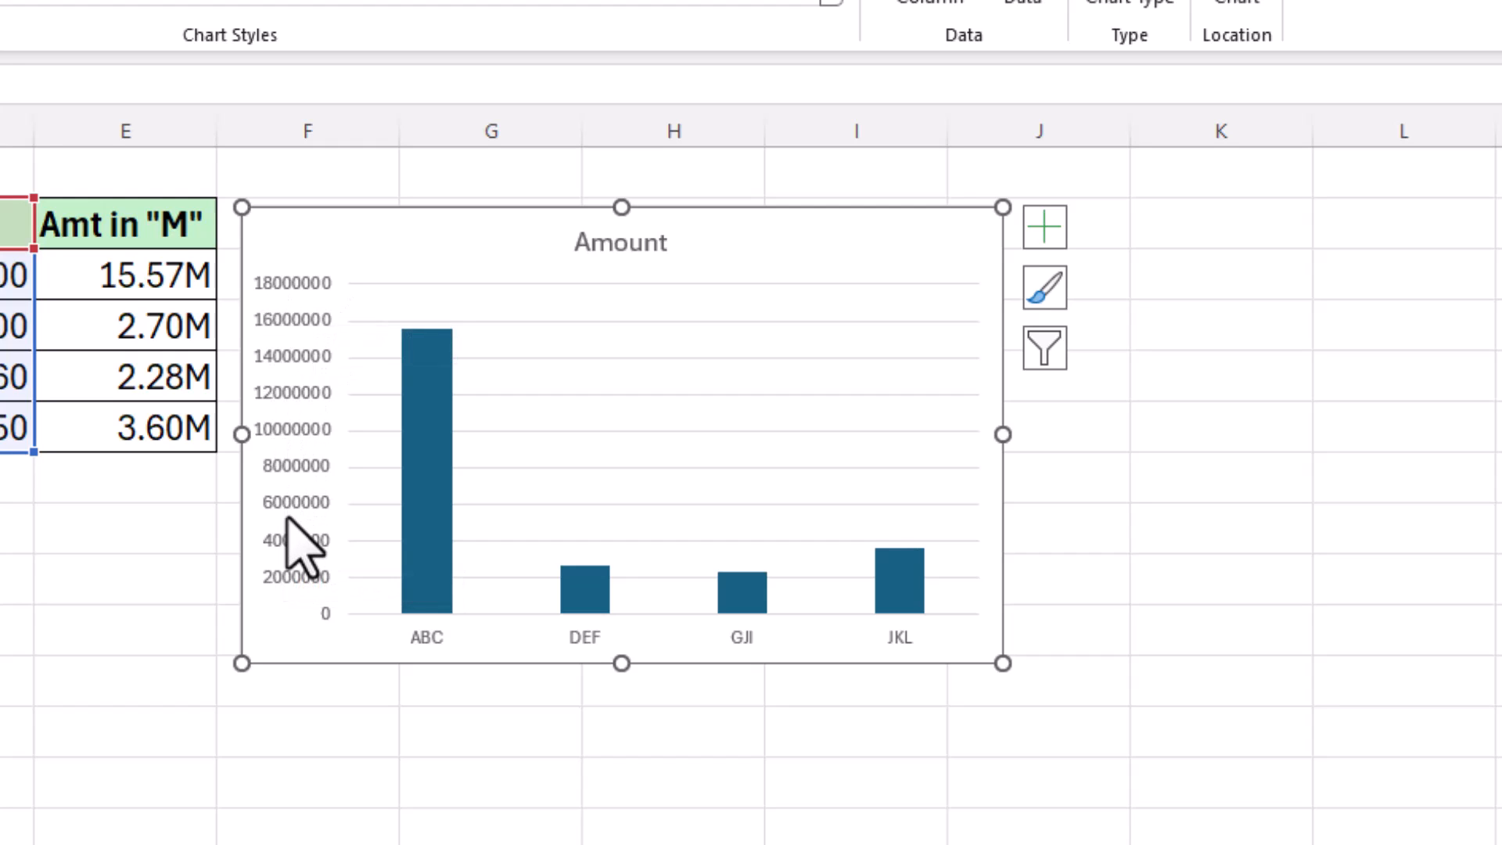
Step: Set the value axis display units to Millions with a Millions label, so it reads 0 to 18
left_click(296, 413)
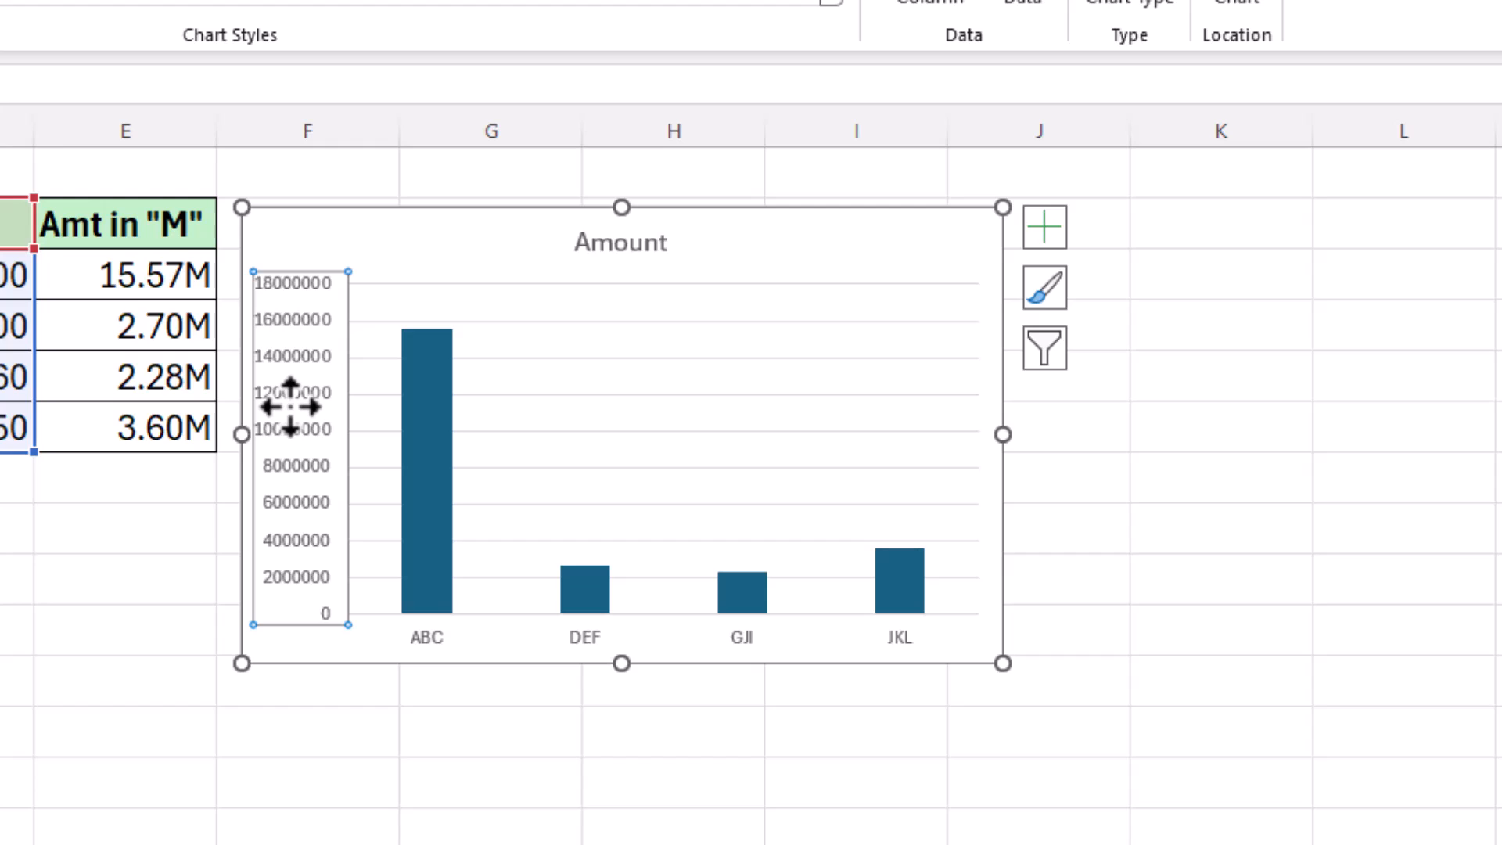
right_click(291, 407)
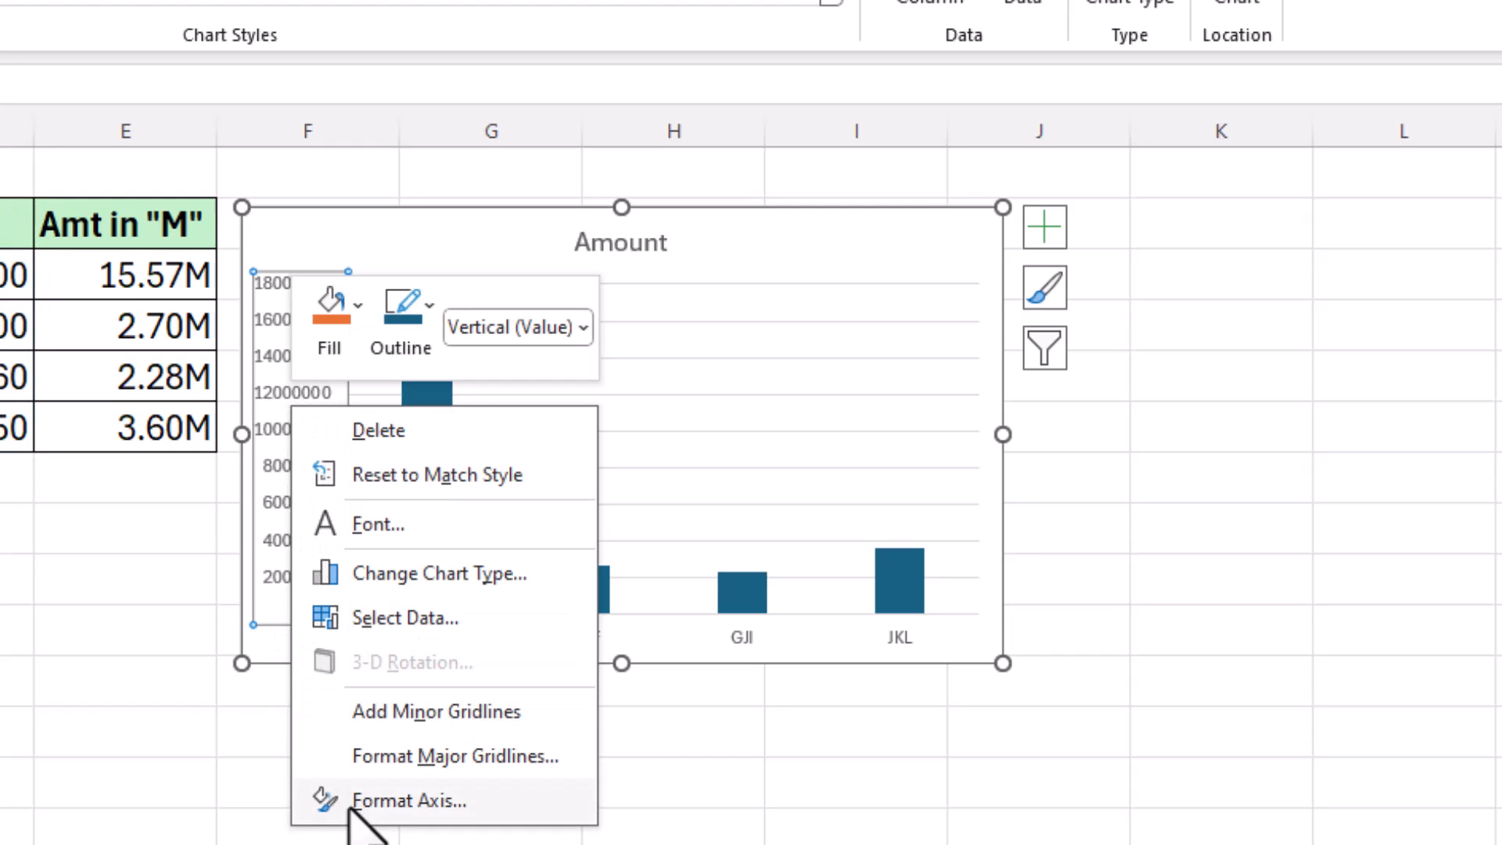
left_click(407, 800)
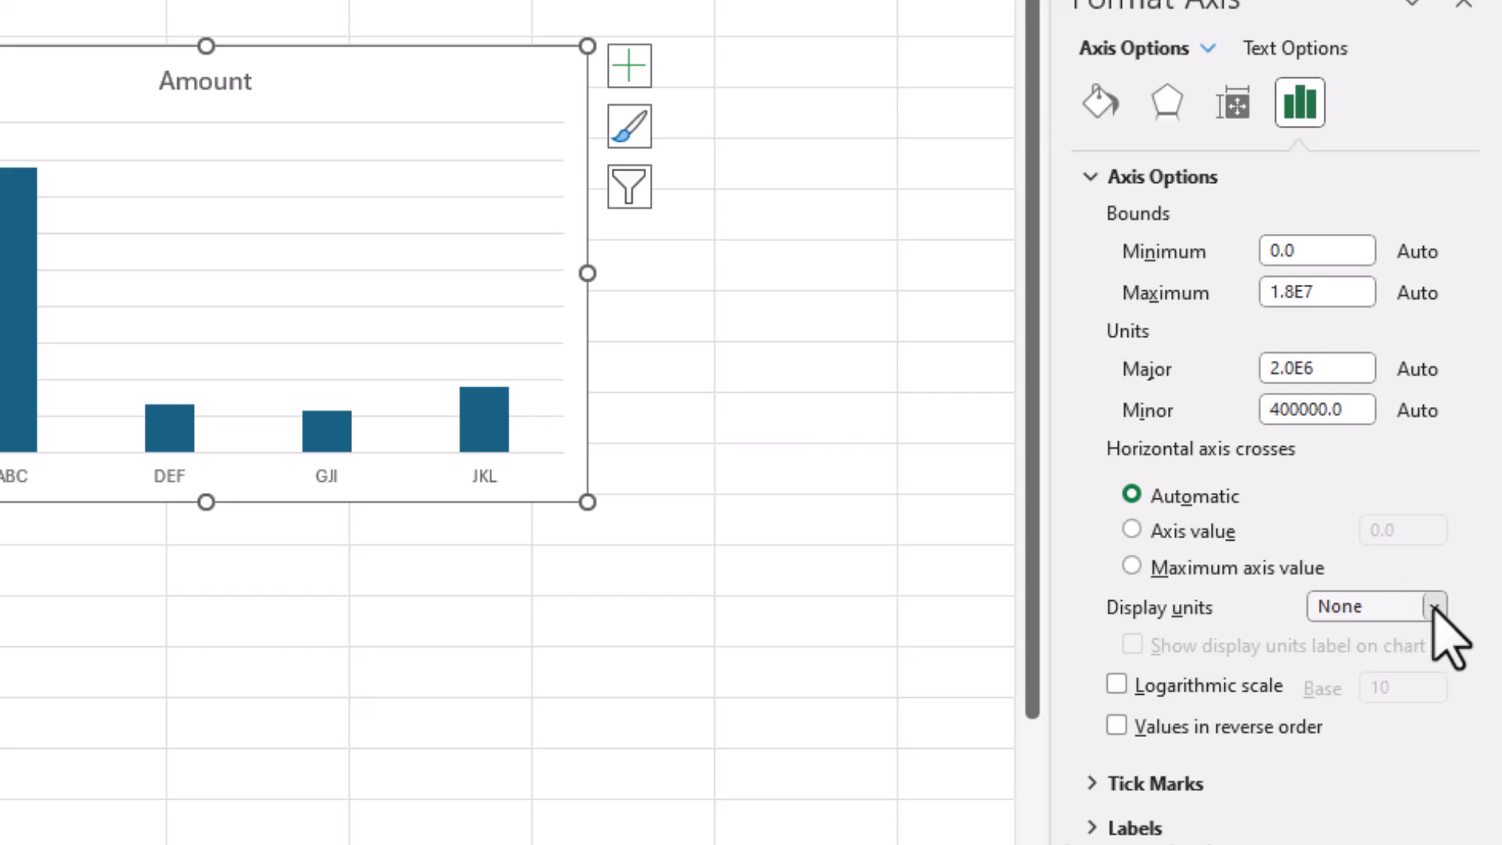
left_click(1435, 608)
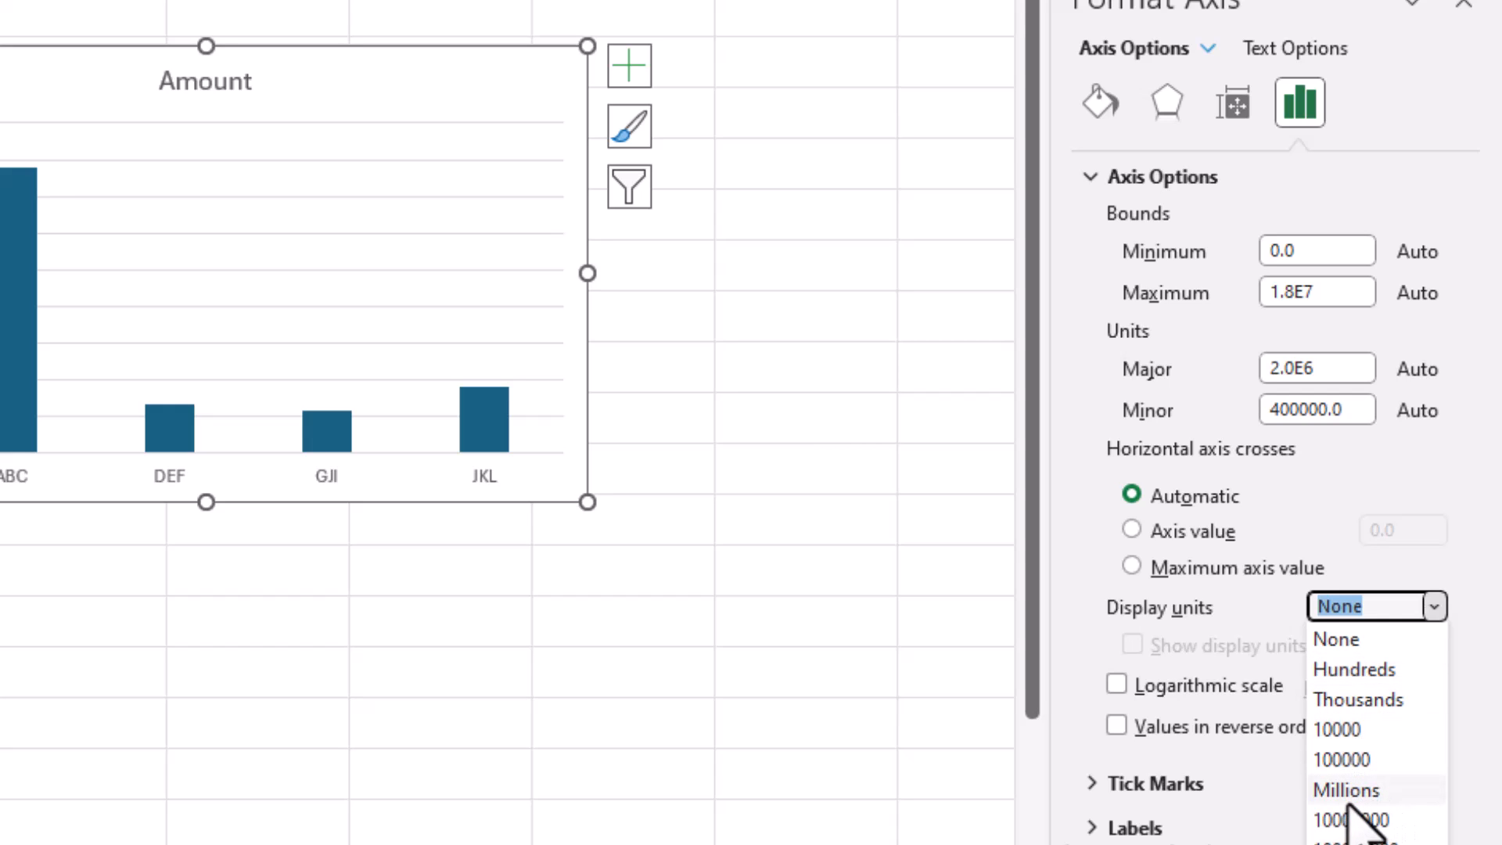
left_click(1350, 844)
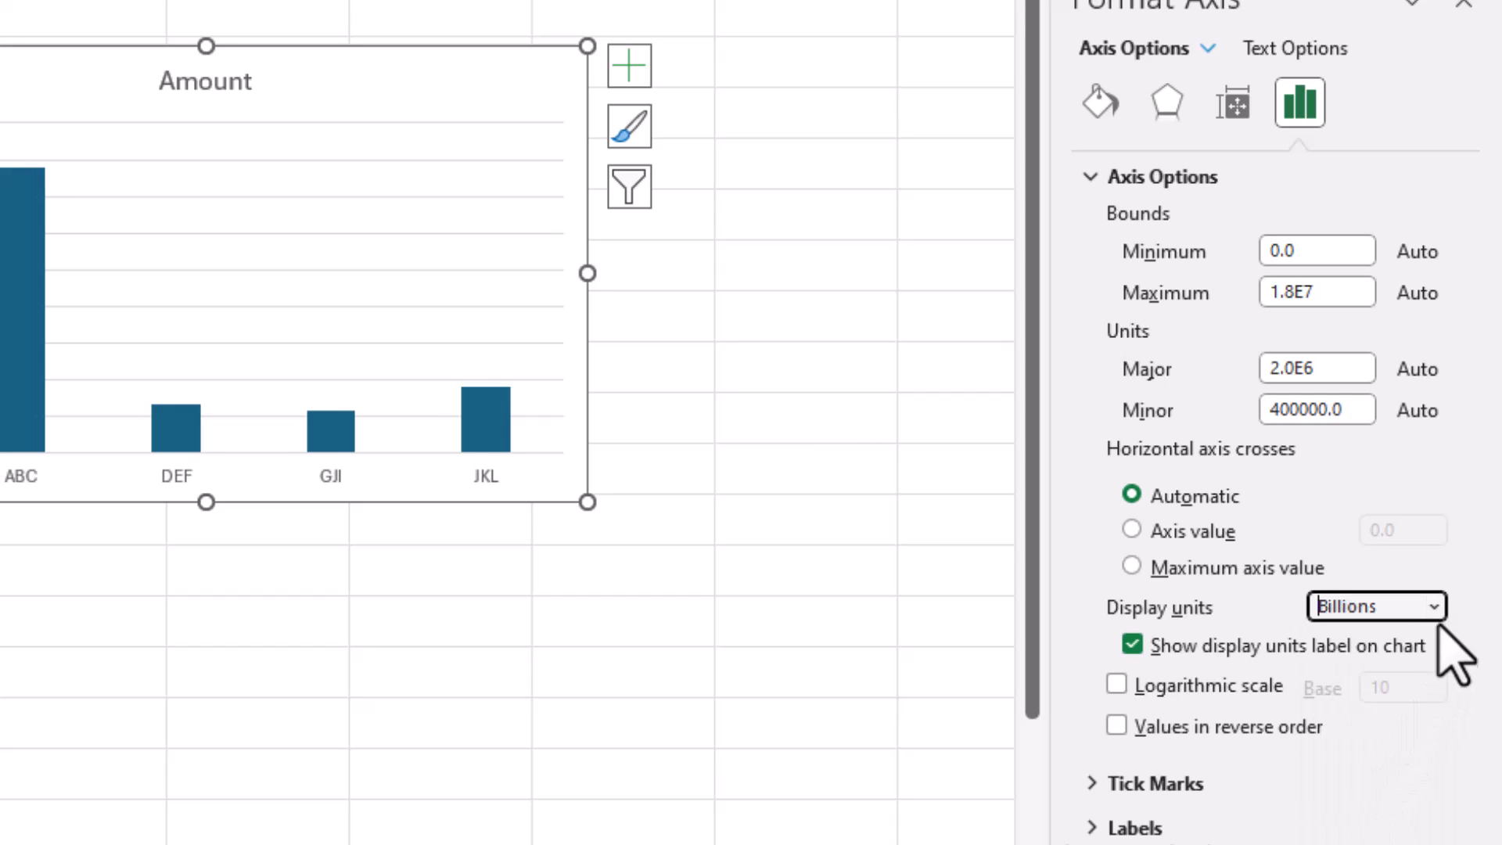
left_click(1440, 599)
left_click(1343, 789)
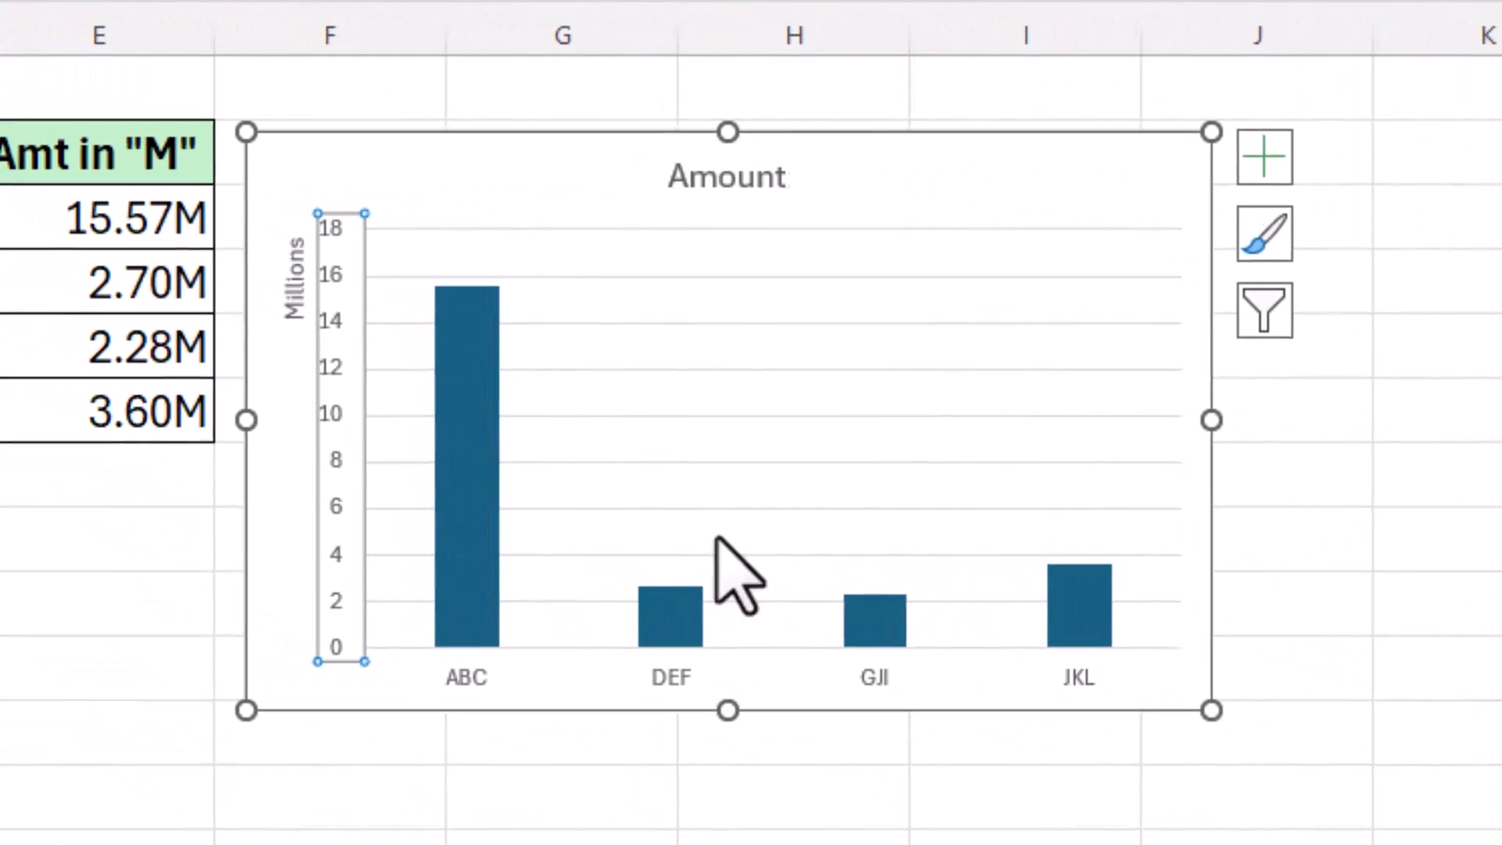
left_click(298, 425)
Step: Deselect the chart, review the amounts in columns E and D, then go to the Thousands-to-Crore sheet
left_click(336, 454)
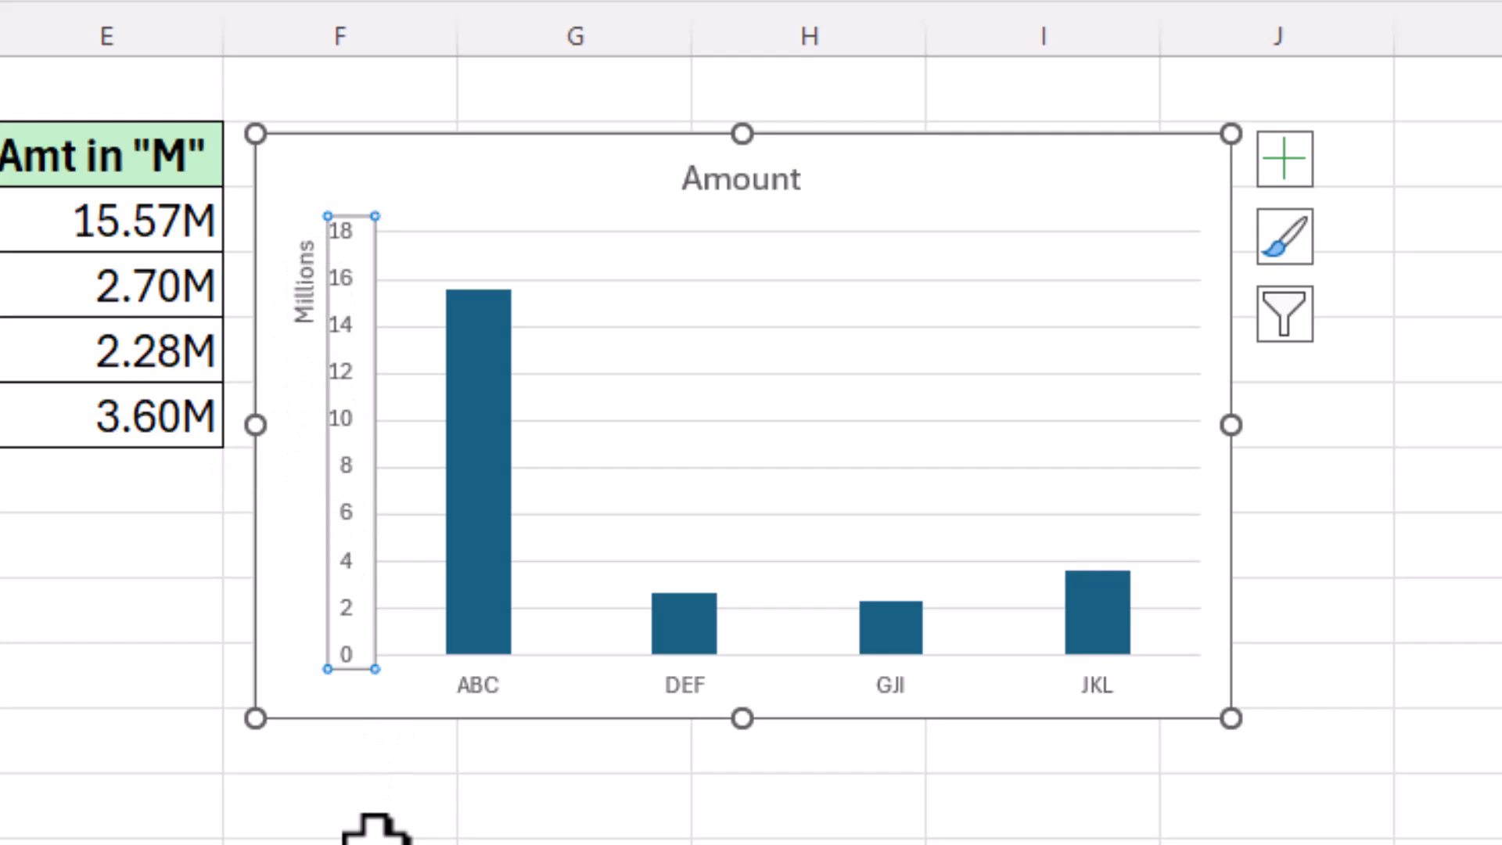
left_click(368, 831)
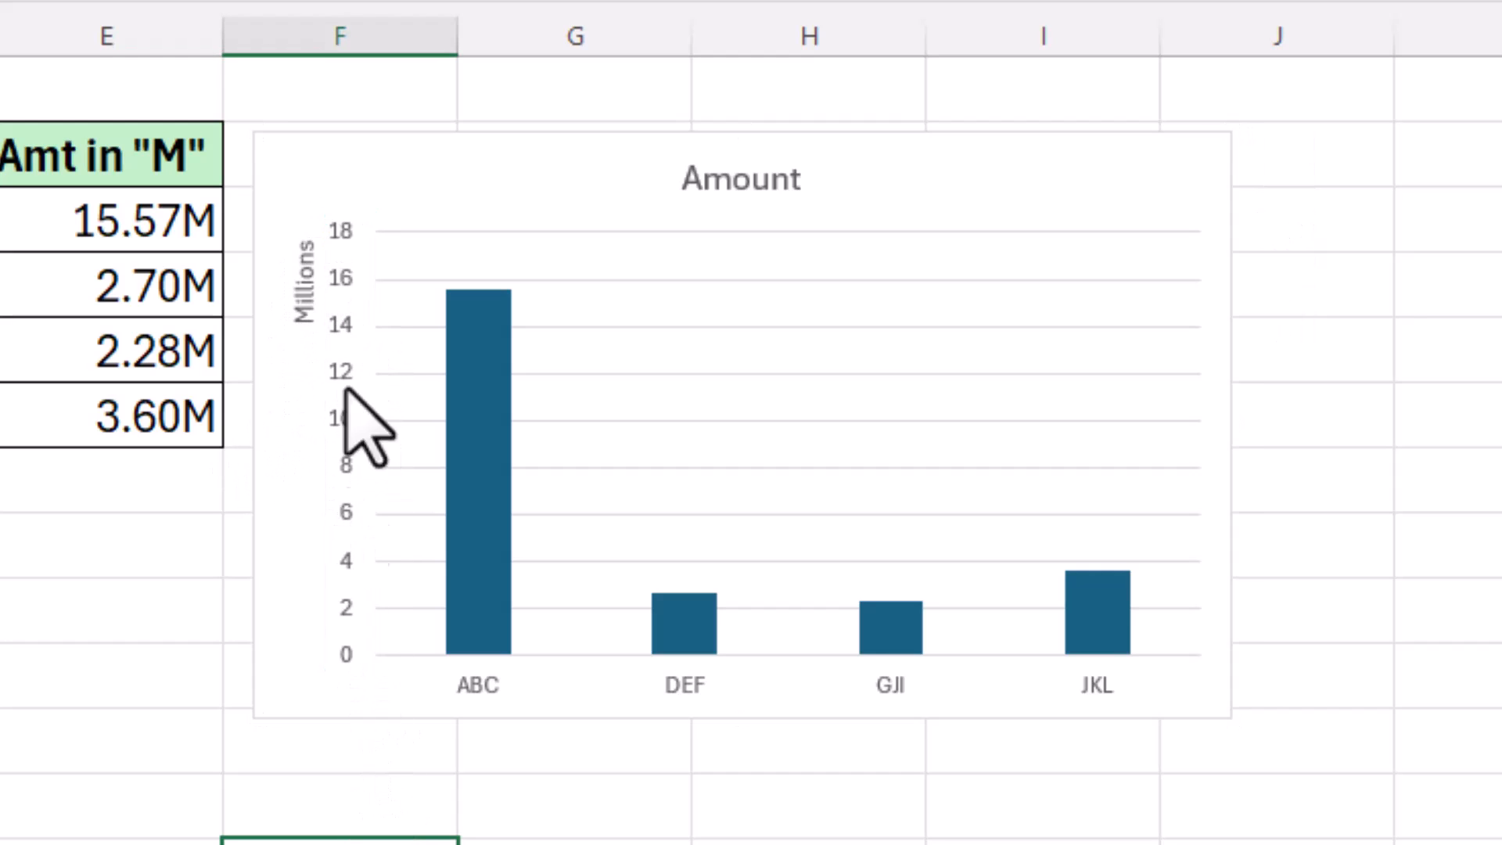
left_click(809, 843)
left_click(575, 843)
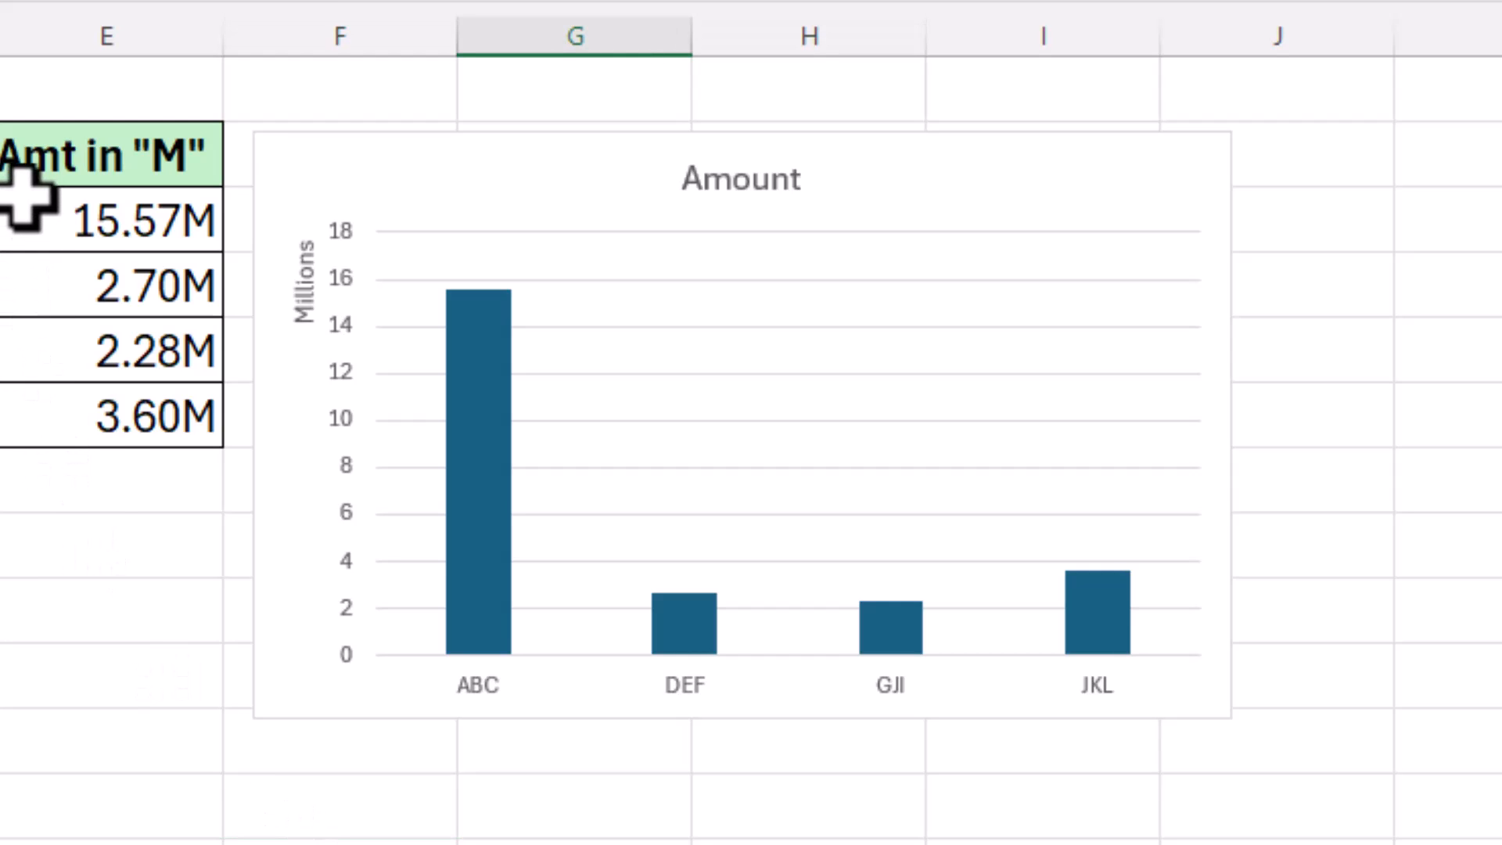
left_click_drag(69, 216, 102, 414)
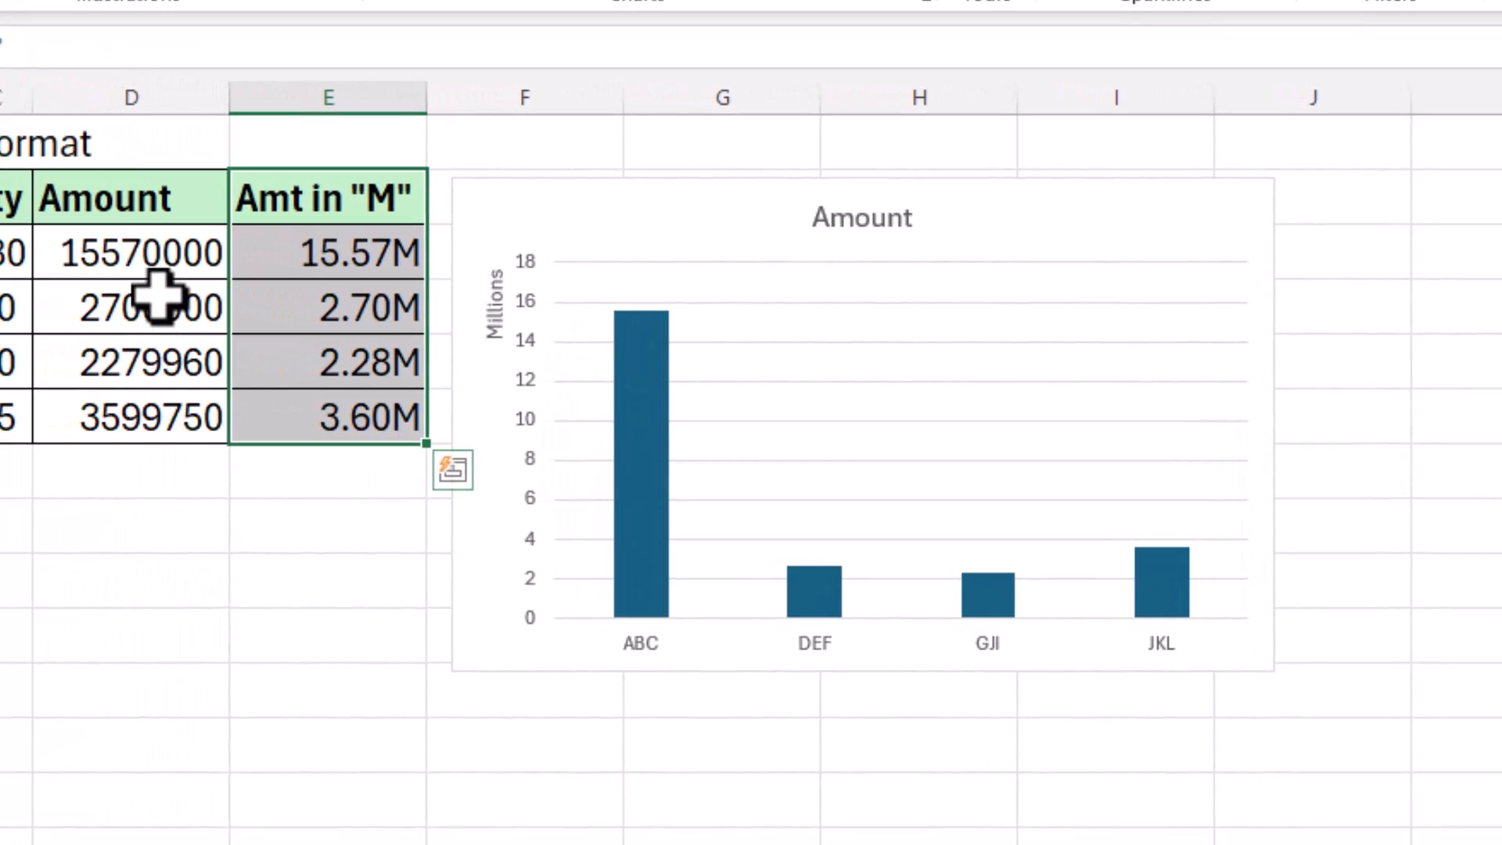
left_click_drag(128, 249, 151, 413)
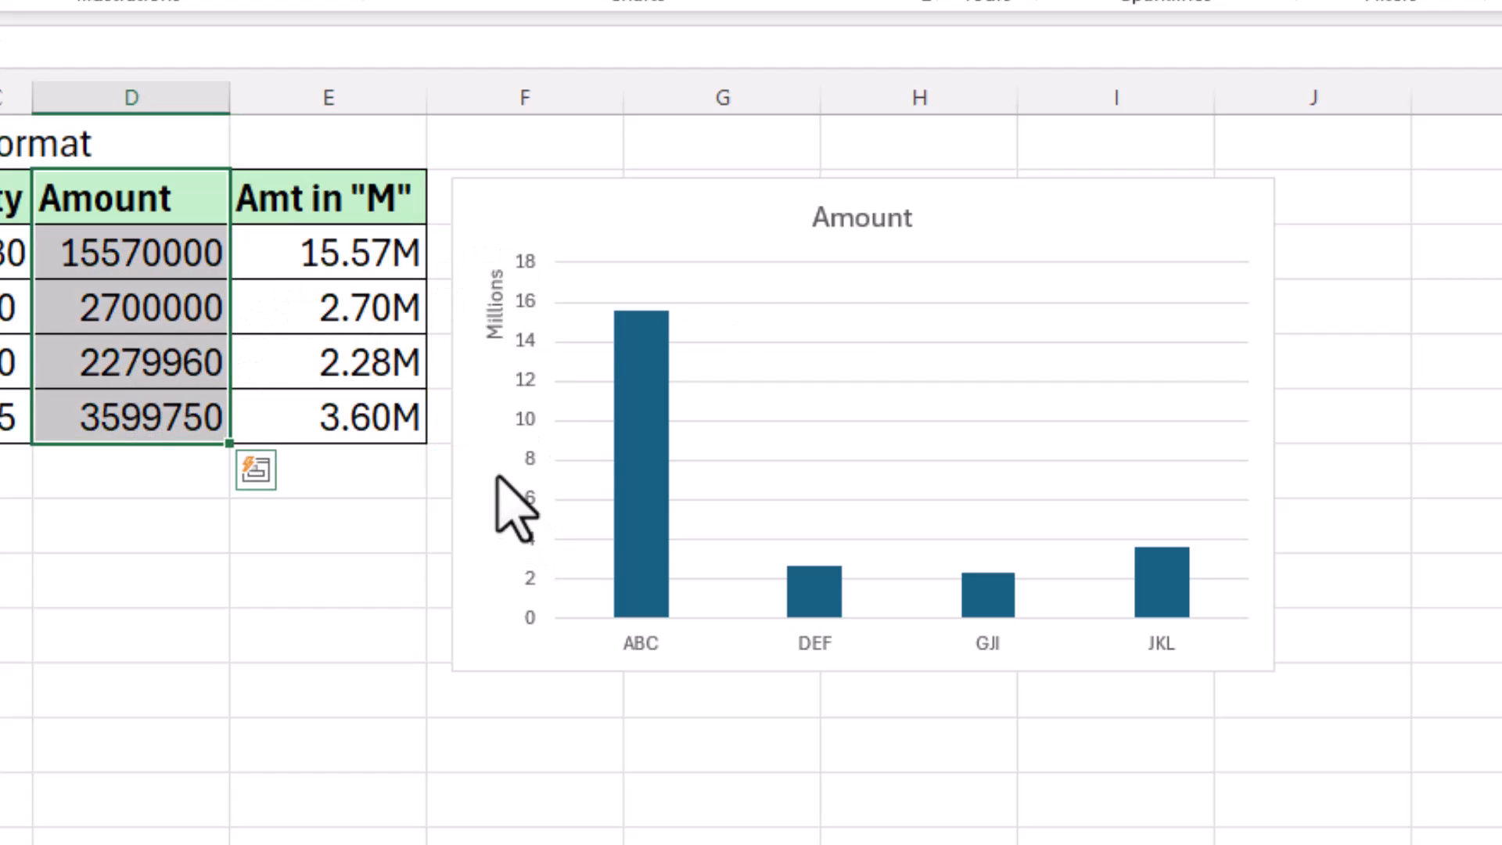
left_click(349, 529)
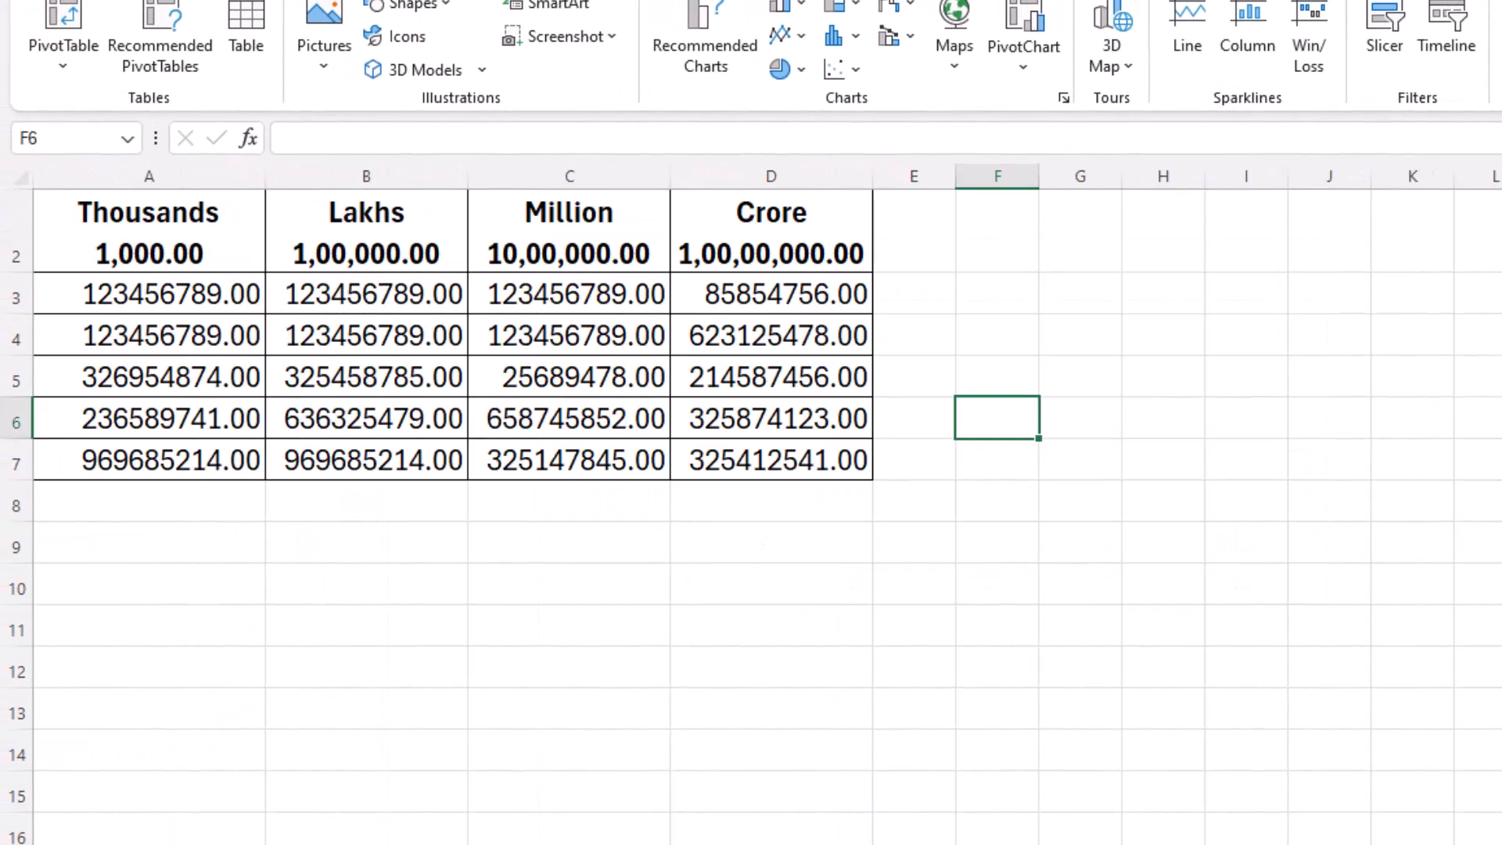
left_click(366, 672)
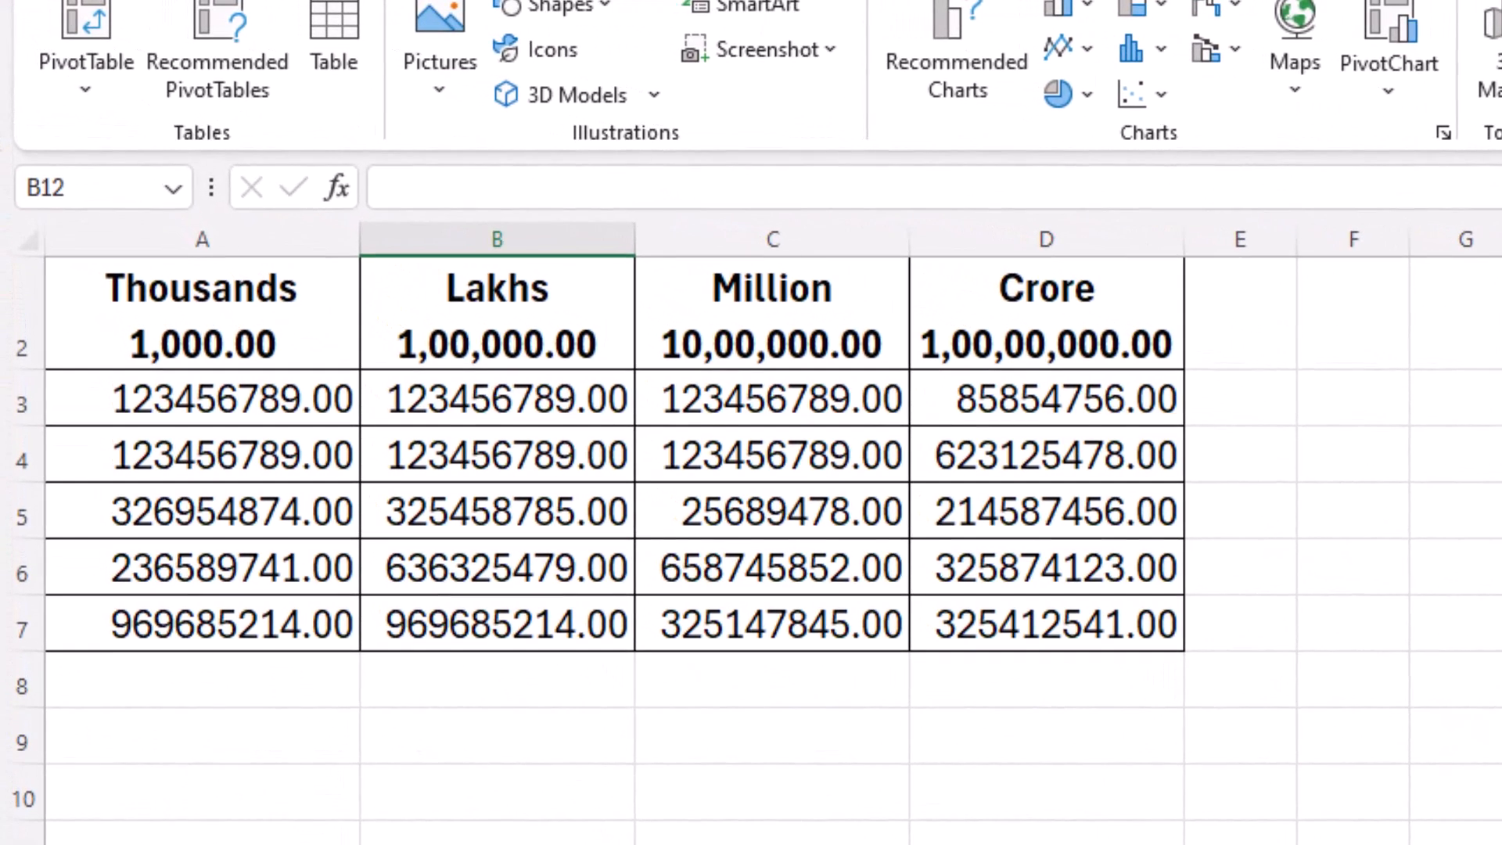
left_click_drag(274, 400, 1004, 601)
left_click_drag(242, 409, 227, 622)
Step: Select the Lakhs, Million and Crore number columns to review their raw values
left_click_drag(470, 387, 473, 622)
left_click_drag(788, 408, 788, 620)
left_click_drag(1092, 403, 1083, 618)
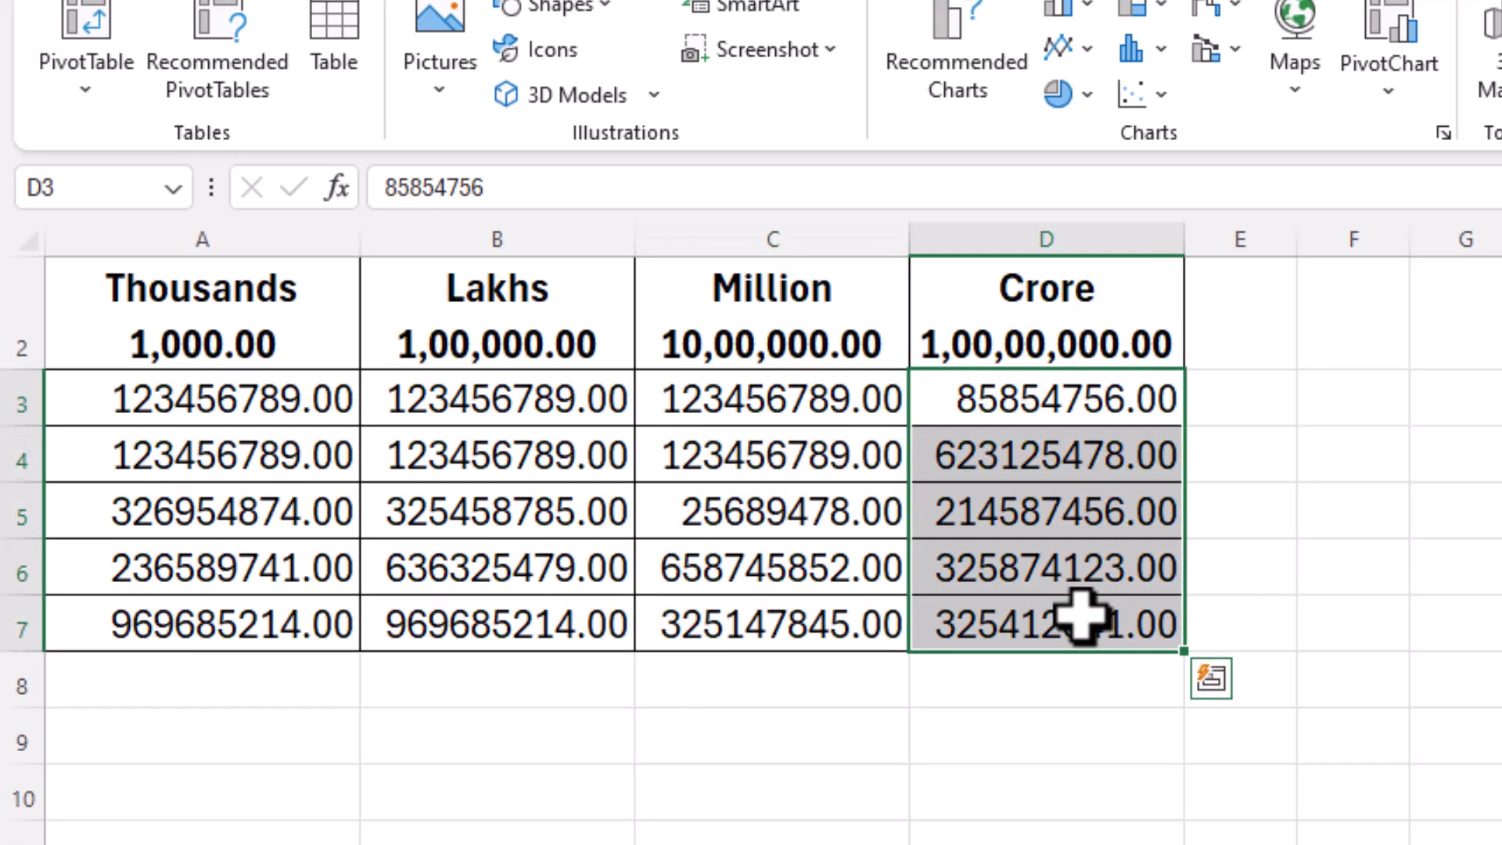
Step: Enter 1,000, 100000, 1000000 and 10000000 across A9:D9 and select the four values
left_click(178, 738)
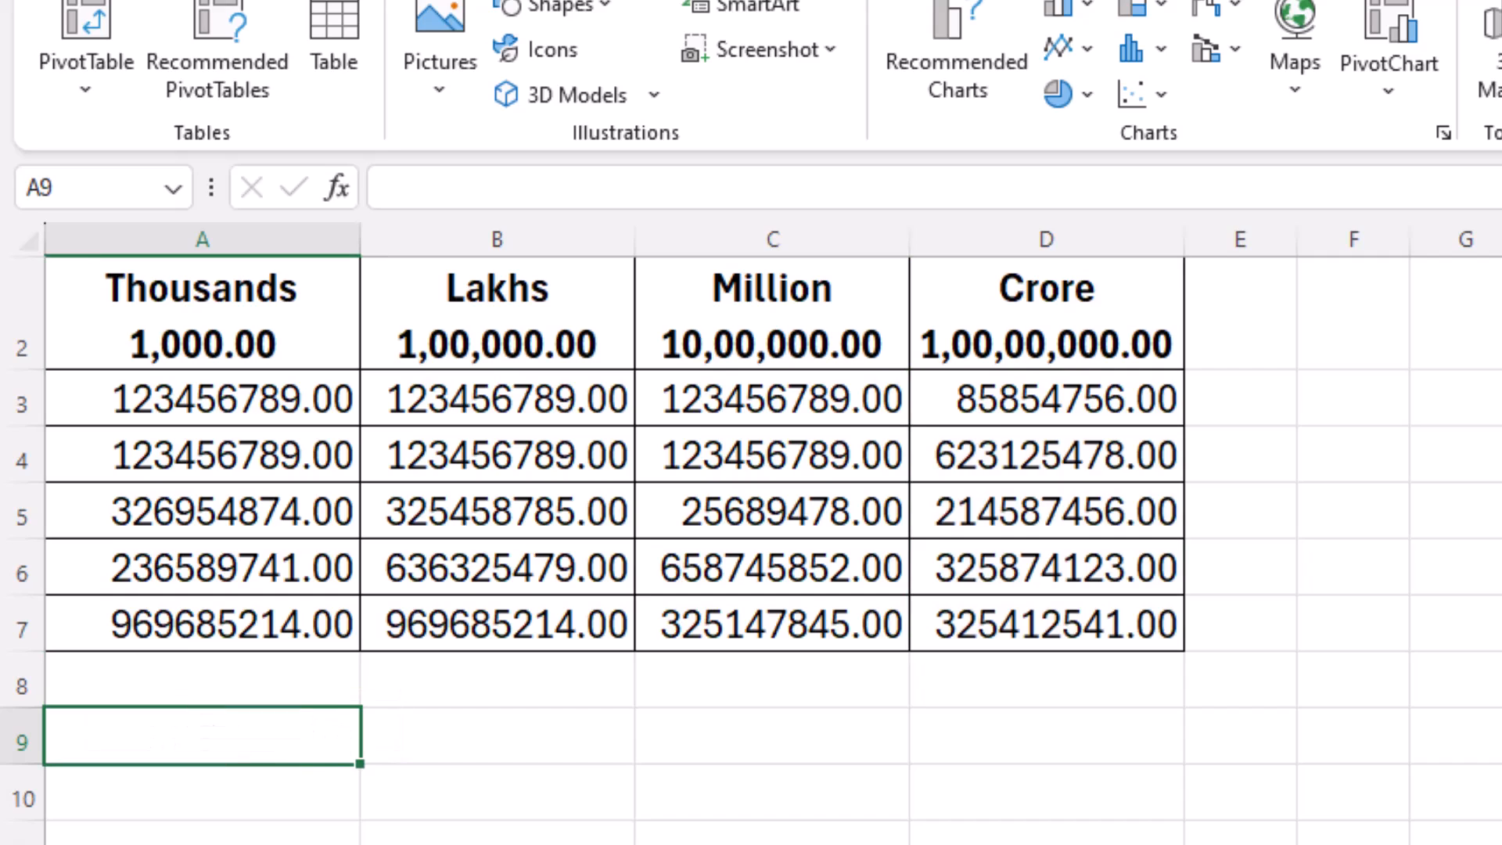
type("1000")
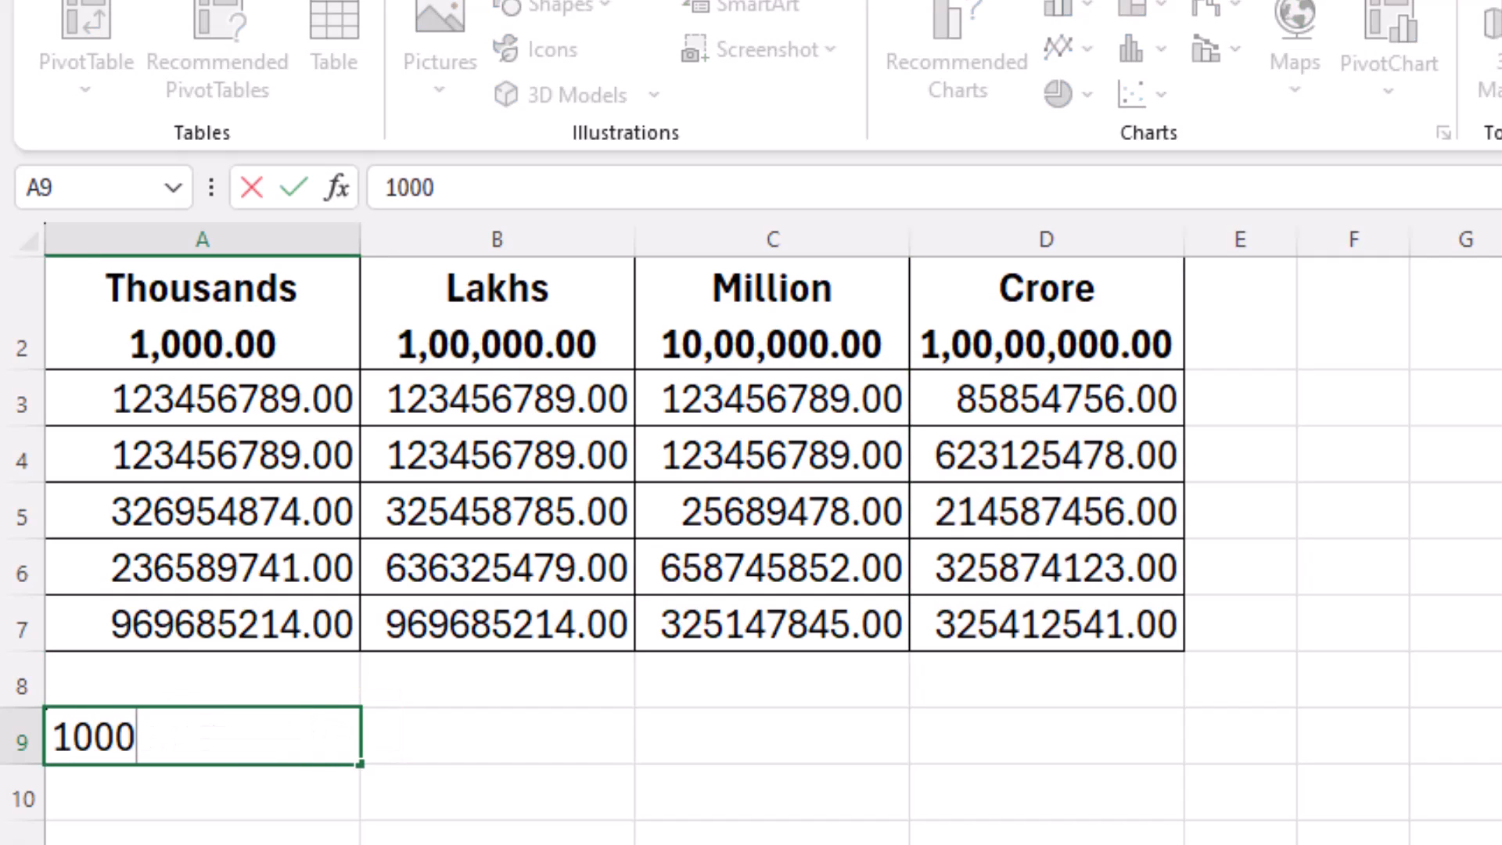
key("Tab")
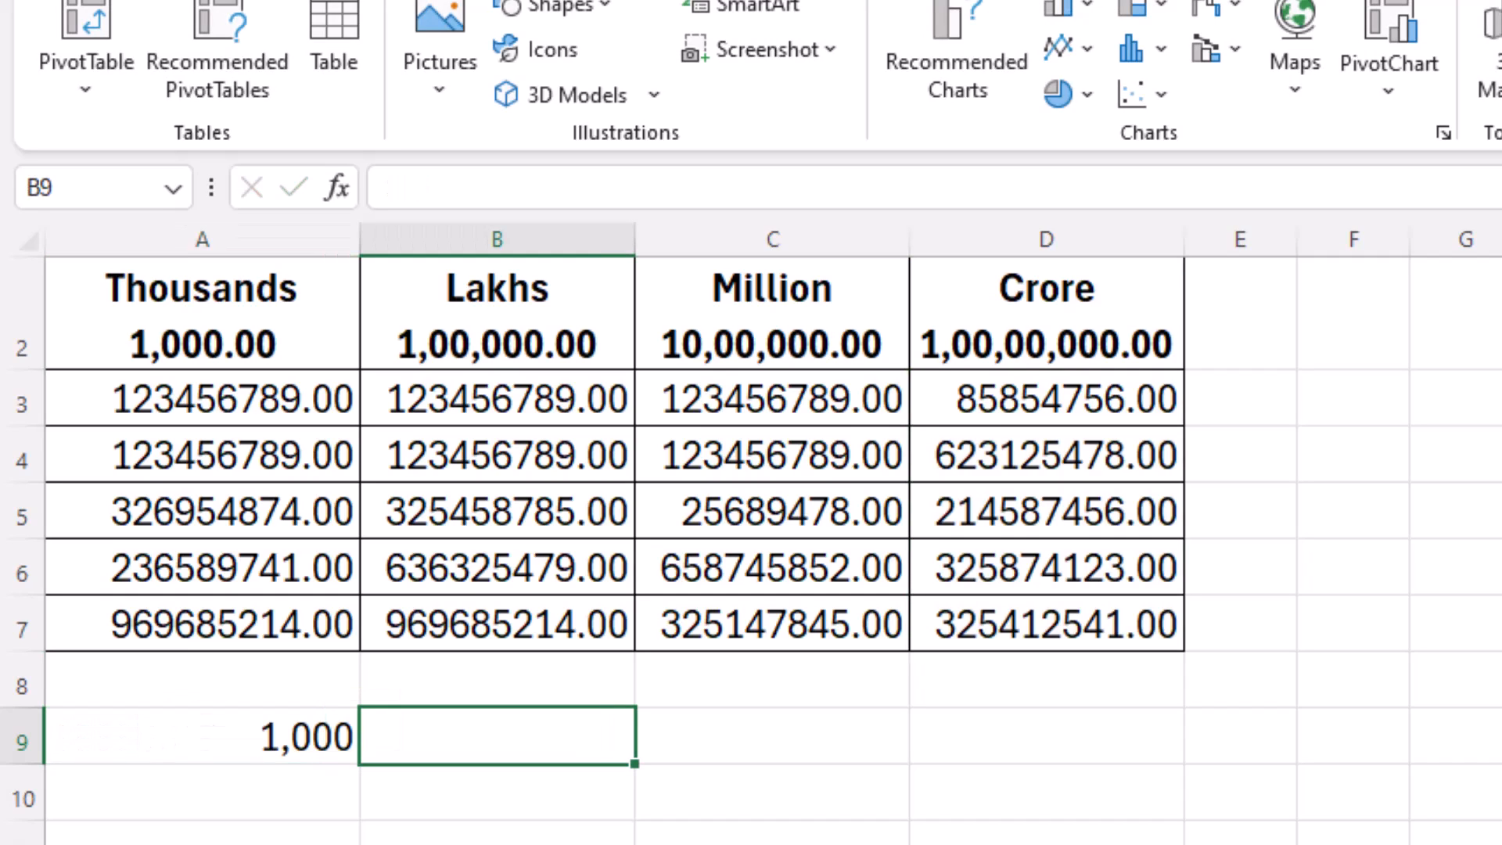
type("100000")
key("Tab")
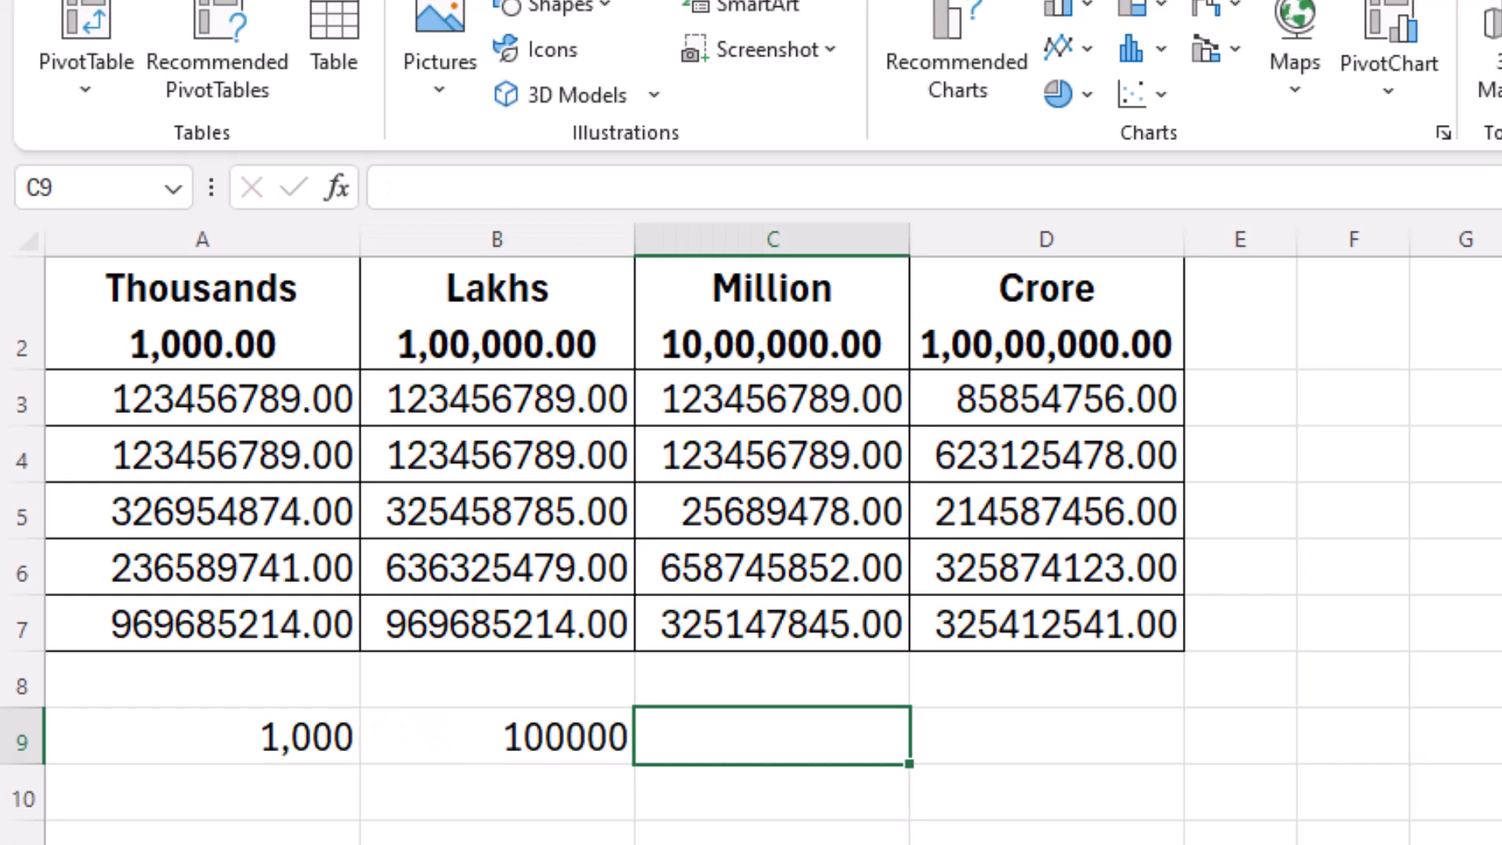
type("1000000")
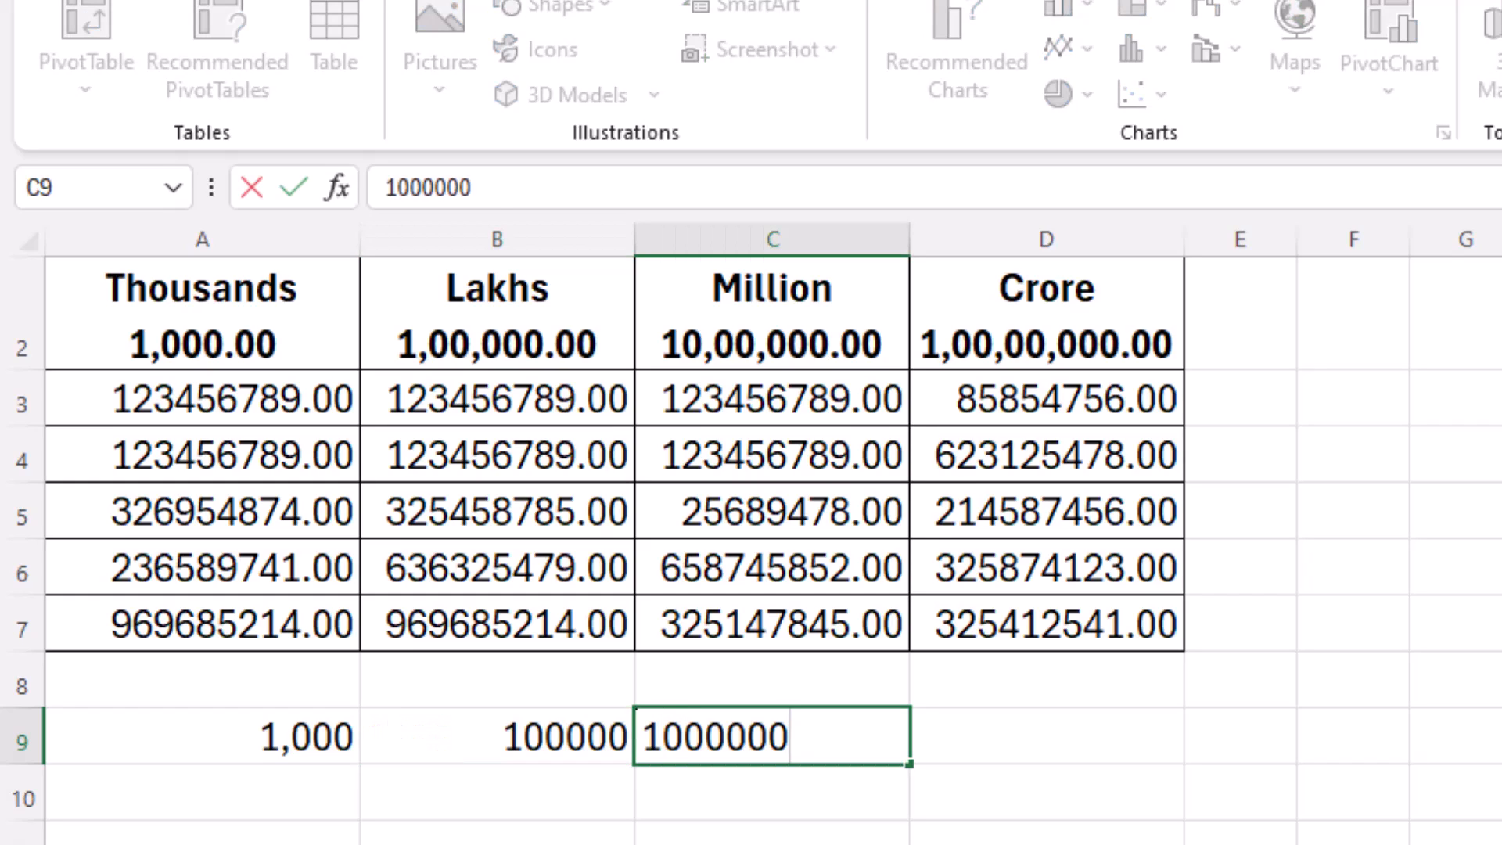
key("Tab")
type("1")
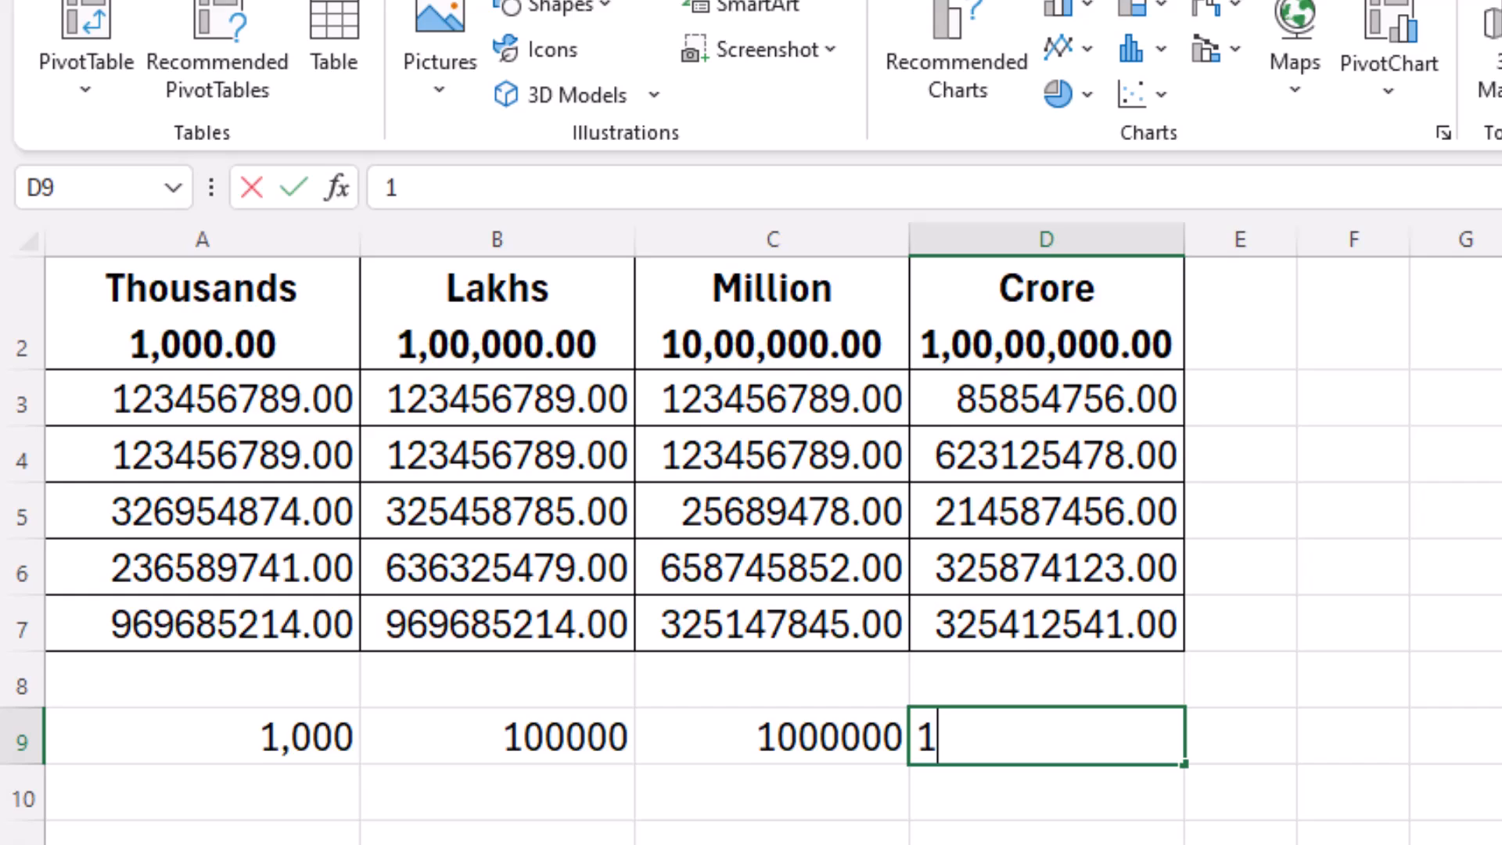
type("0000000")
key("Return")
left_click_drag(275, 731, 1099, 747)
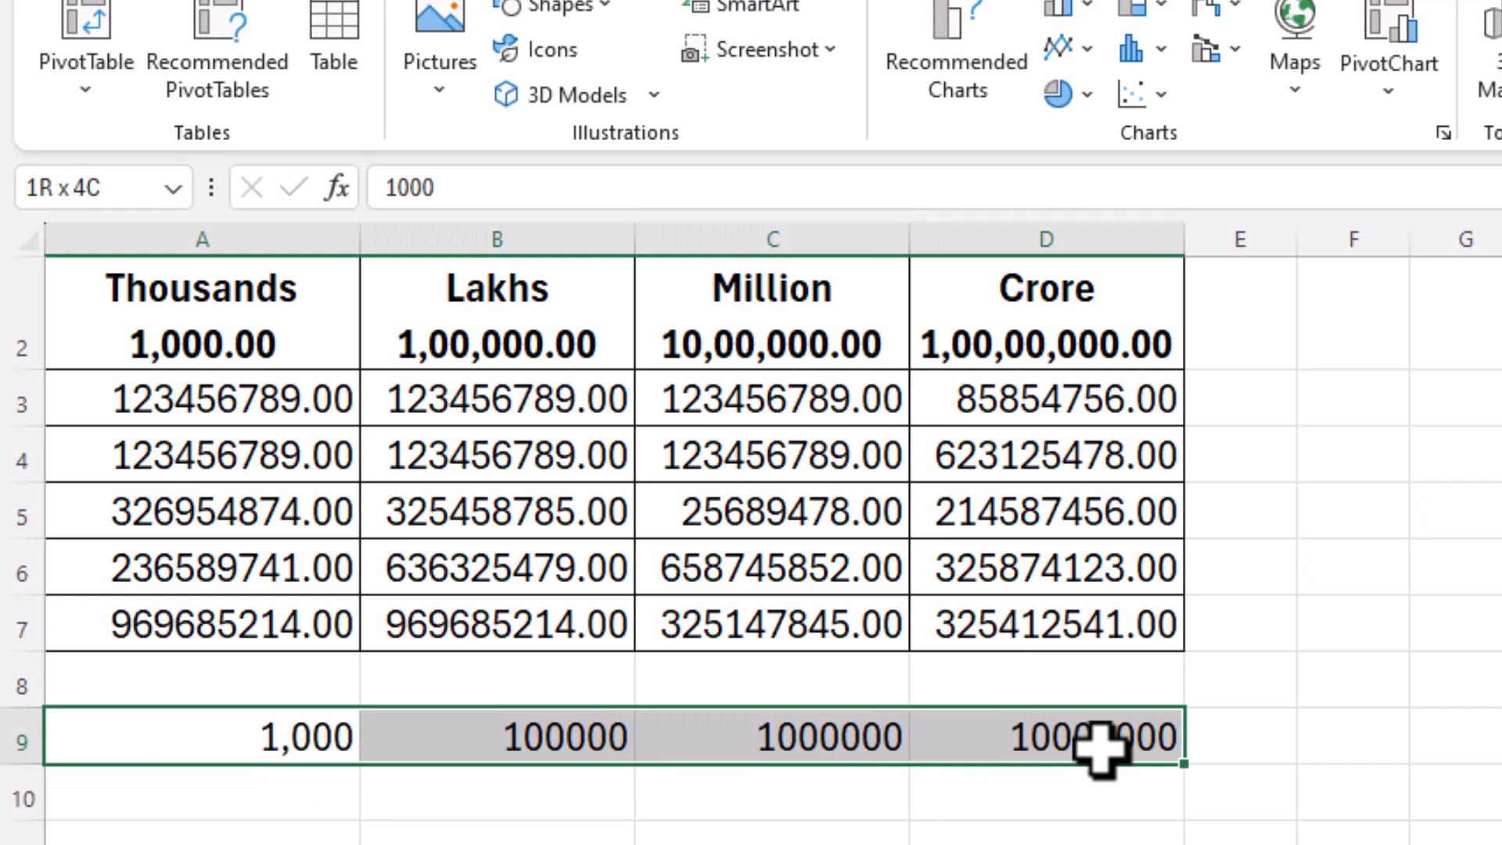
Step: Check the values stored in cells A9, B9 and C9
left_click(970, 802)
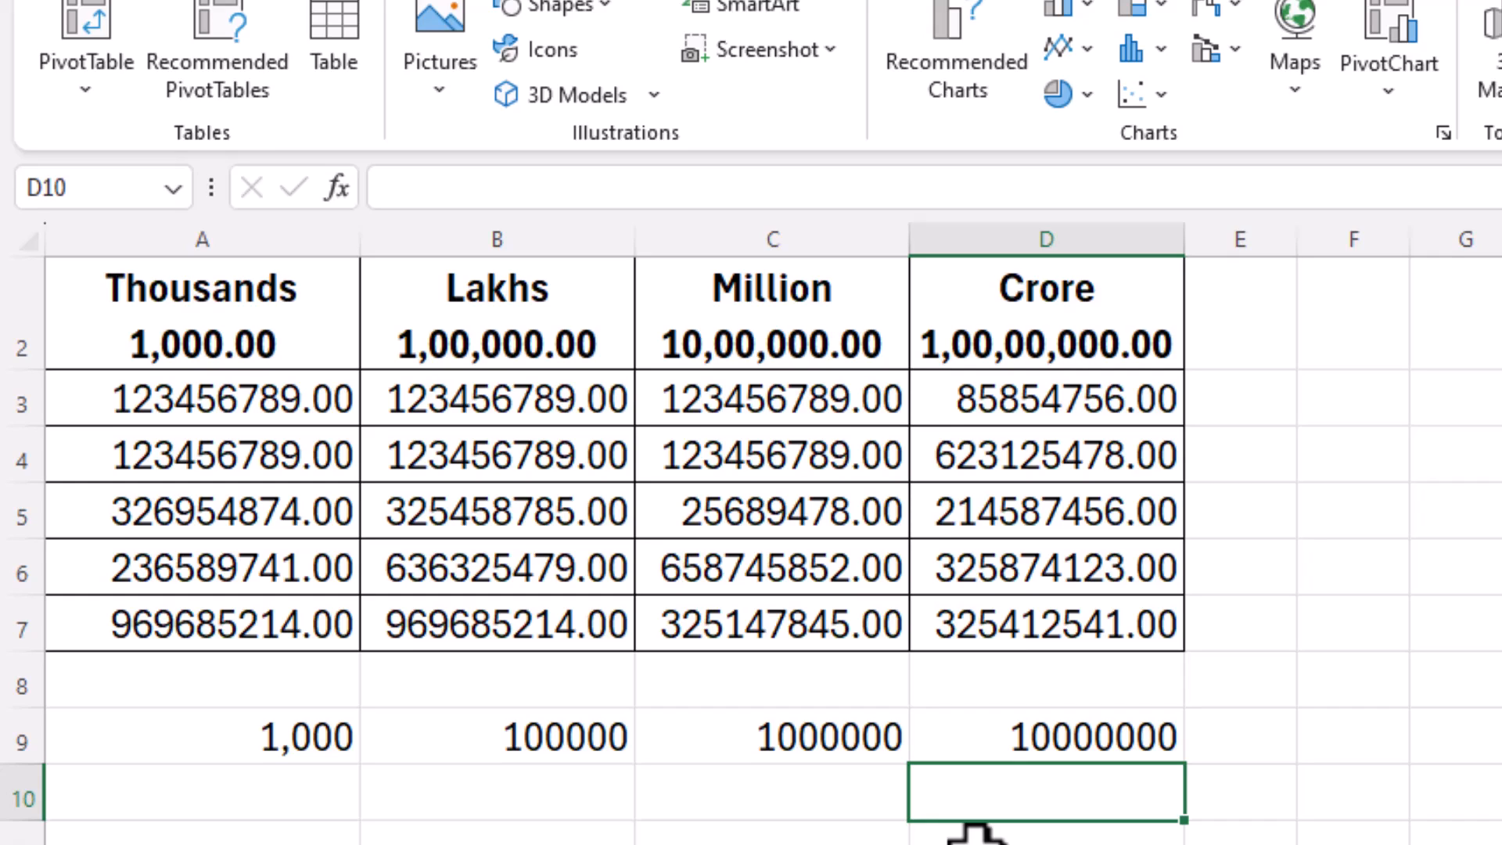
left_click(501, 734)
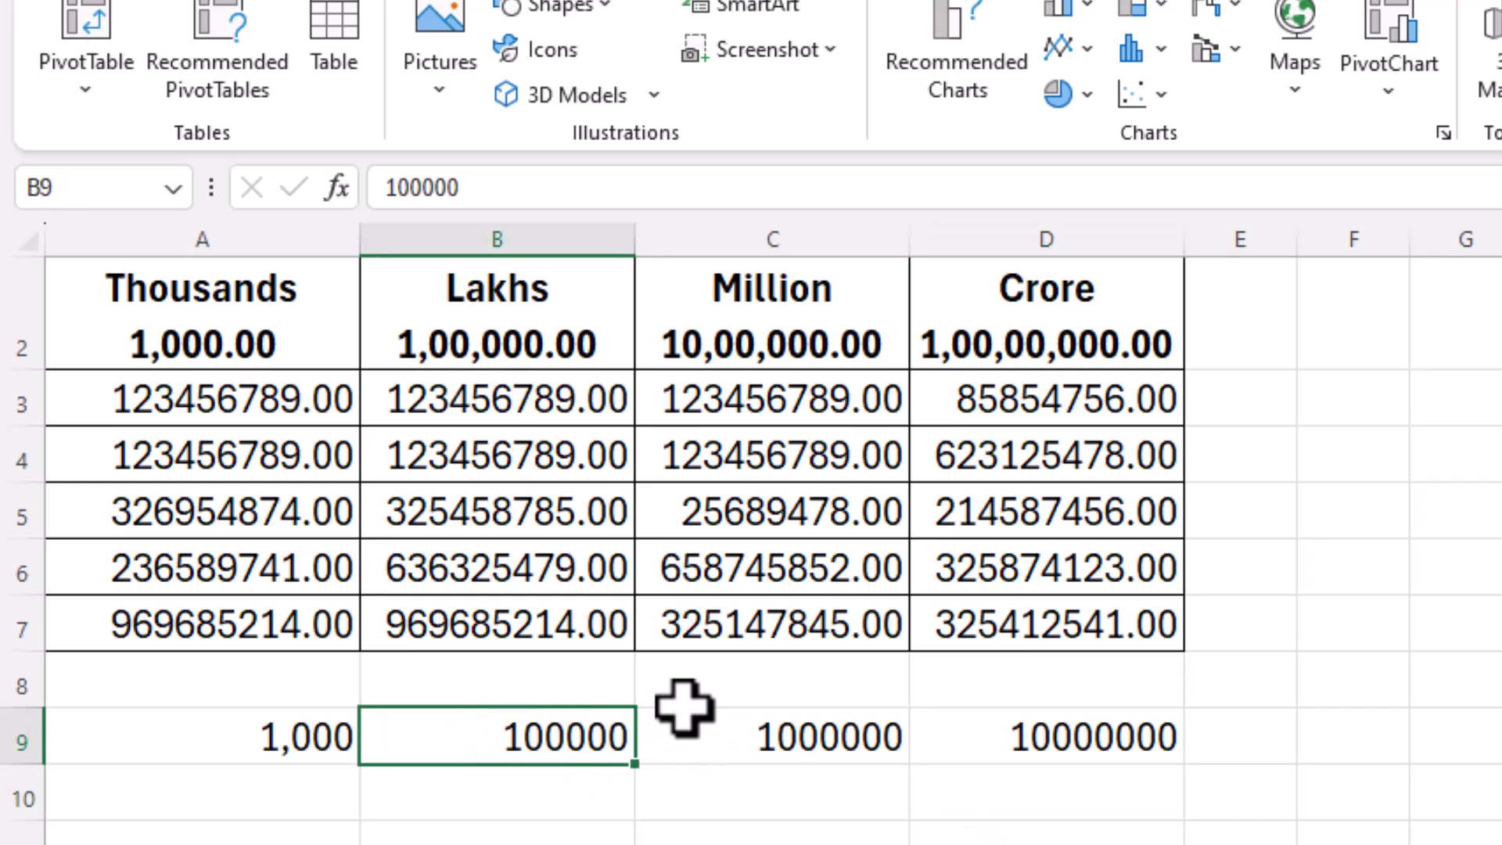
left_click(767, 743)
left_click(308, 731)
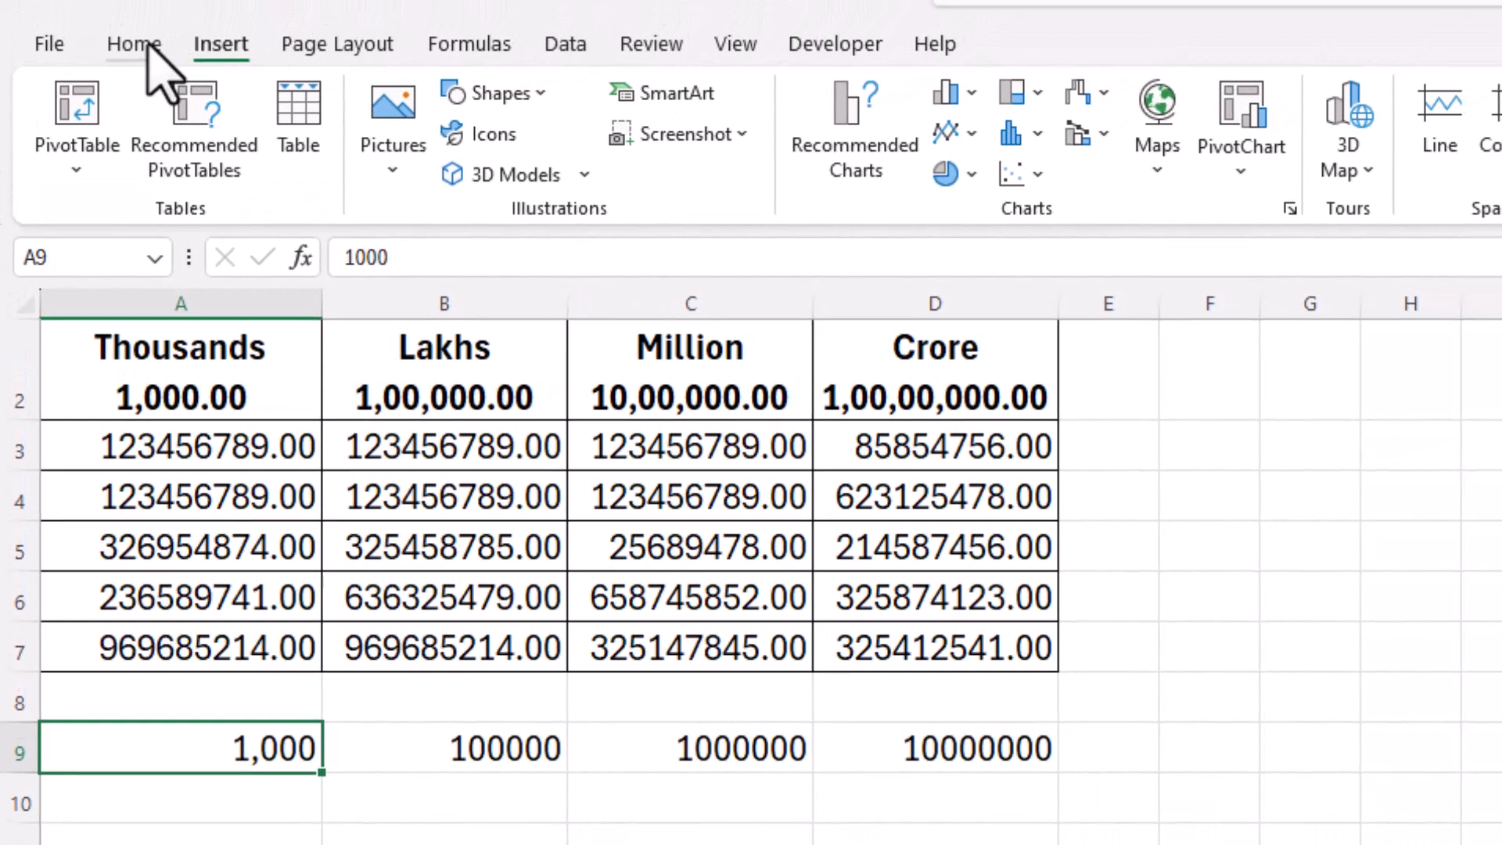
Step: Format B9:D9 as Number with zero decimal places, then select A9
left_click(148, 45)
left_click(417, 751)
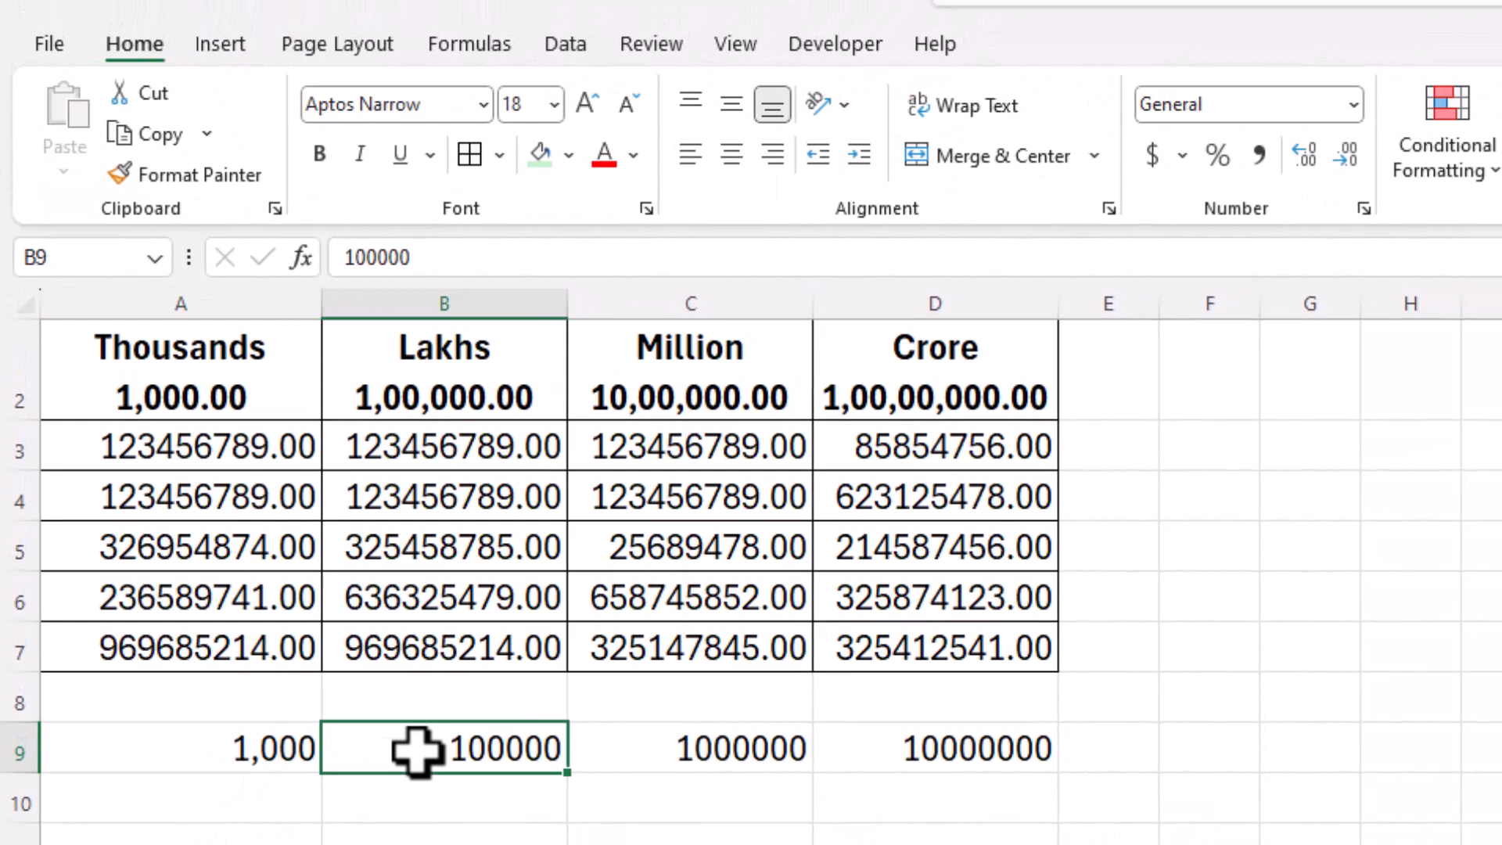
left_click_drag(417, 751, 1017, 747)
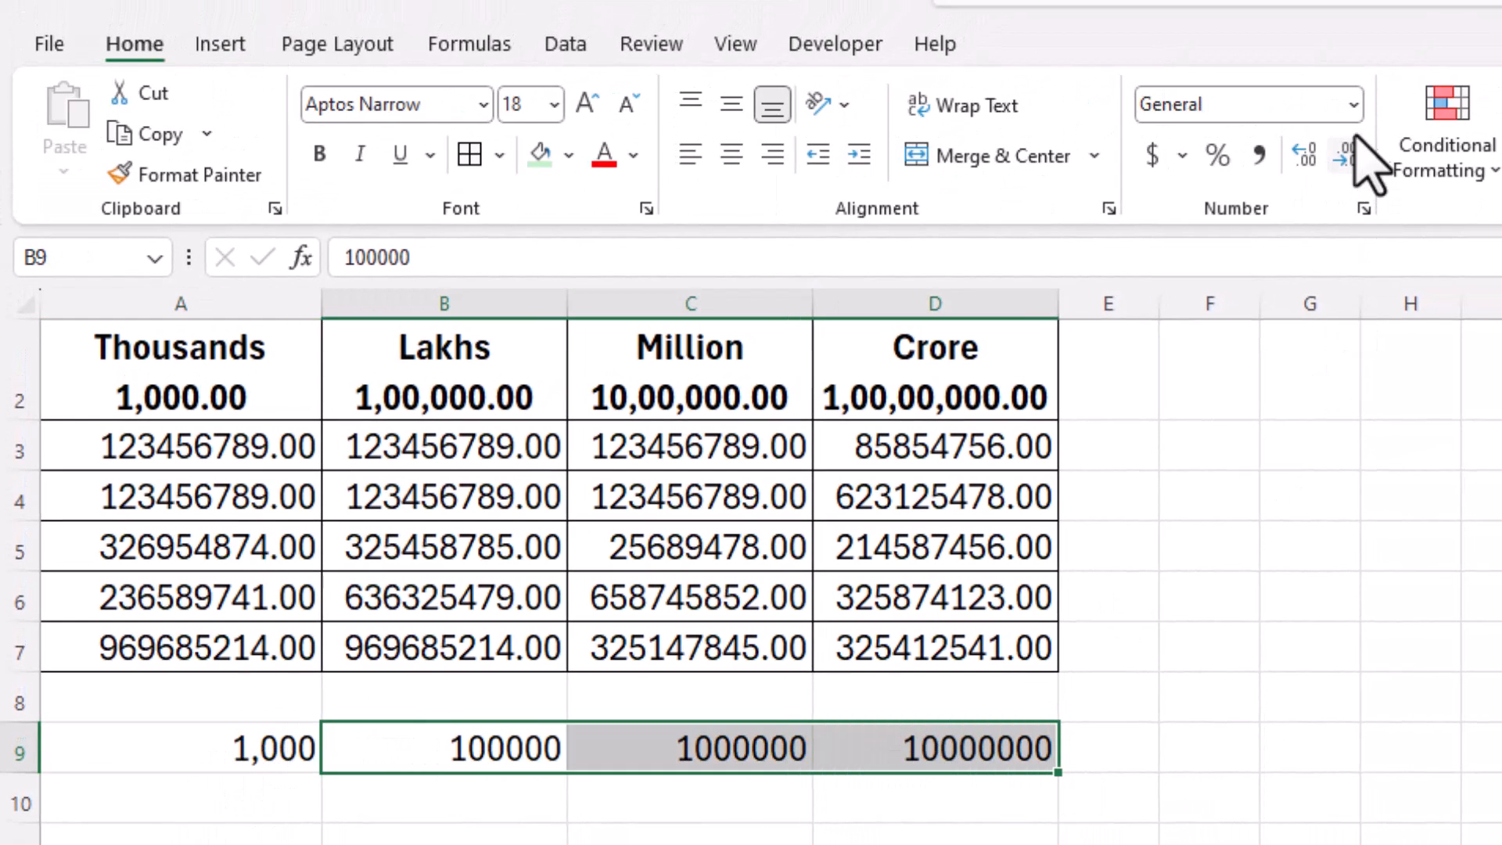
left_click(1353, 105)
left_click(1285, 234)
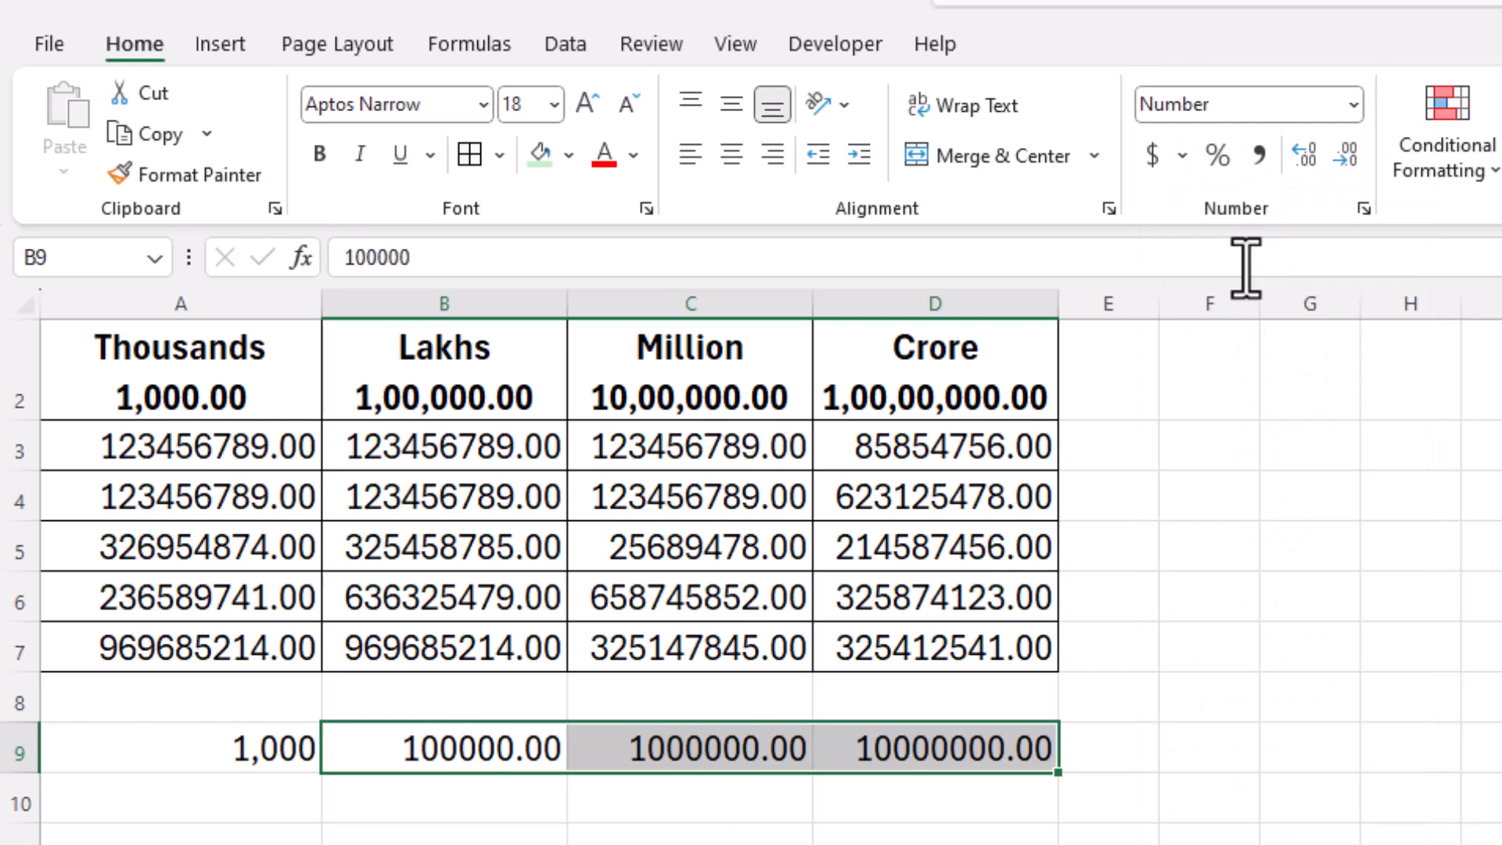
left_click(1345, 156)
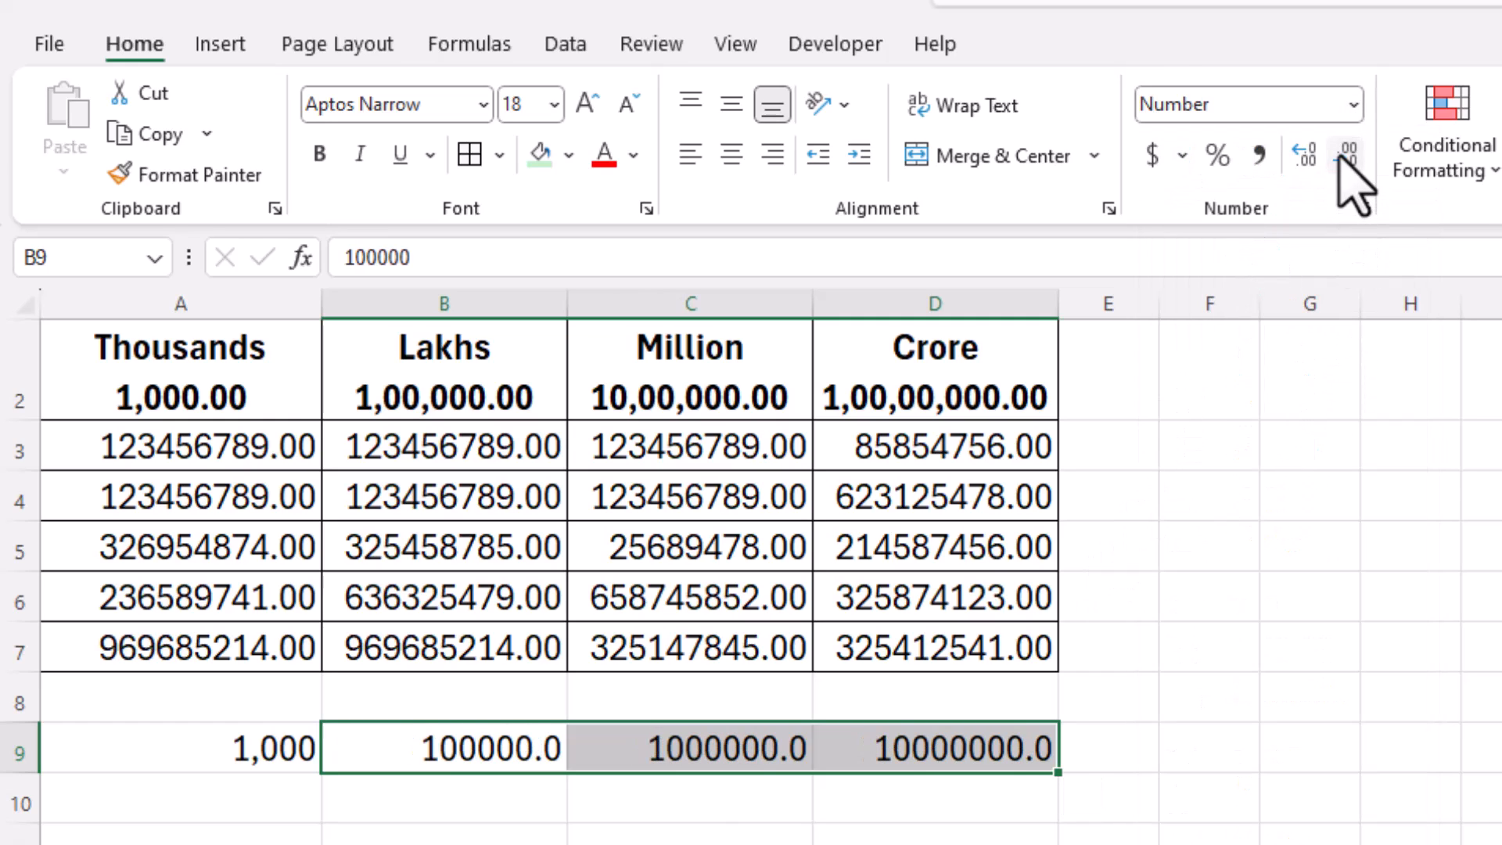
left_click(1346, 155)
left_click(248, 799)
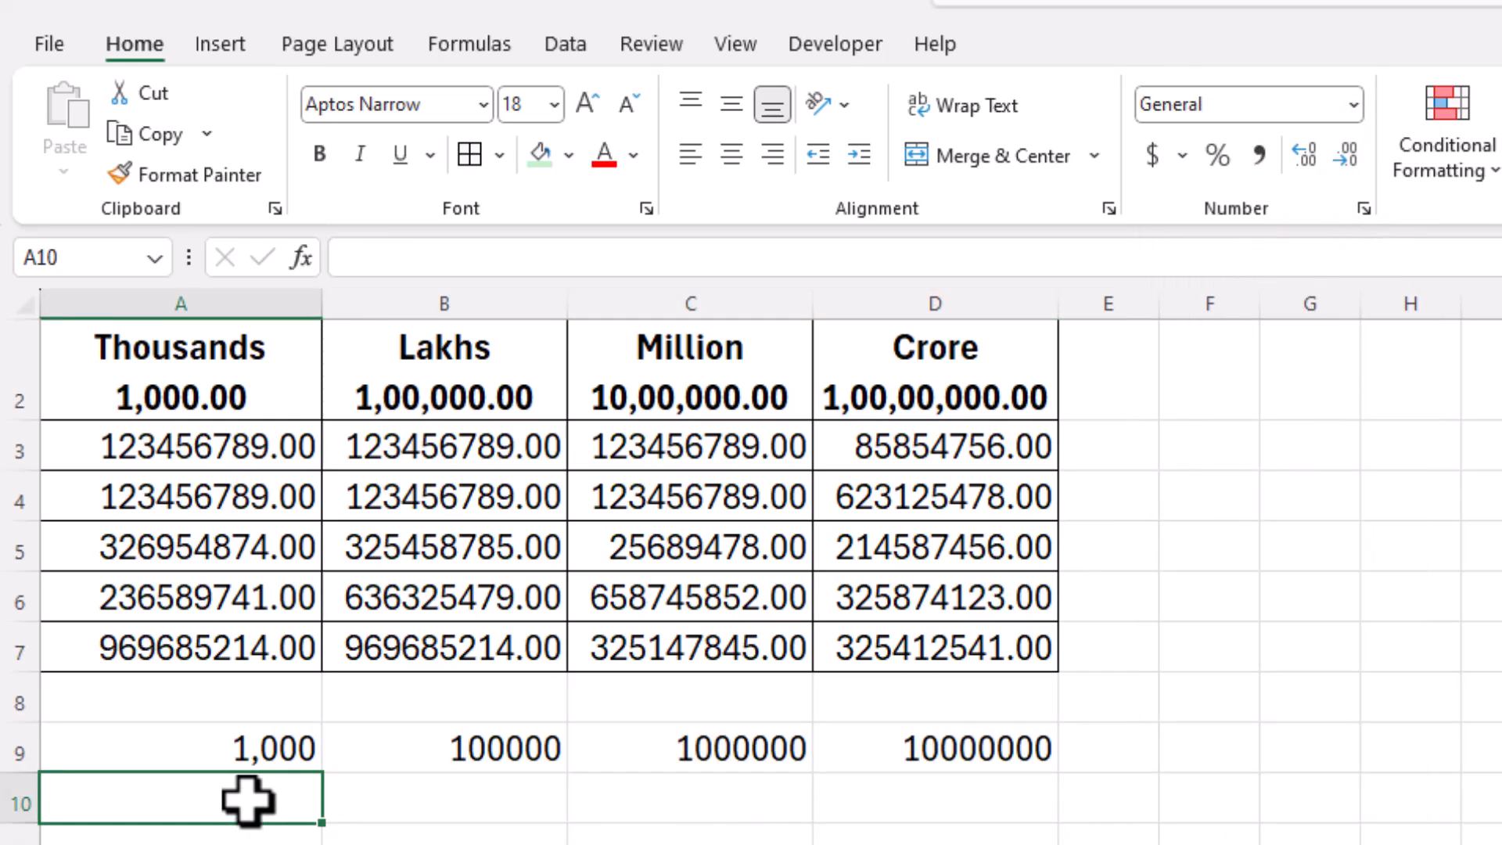
left_click(252, 751)
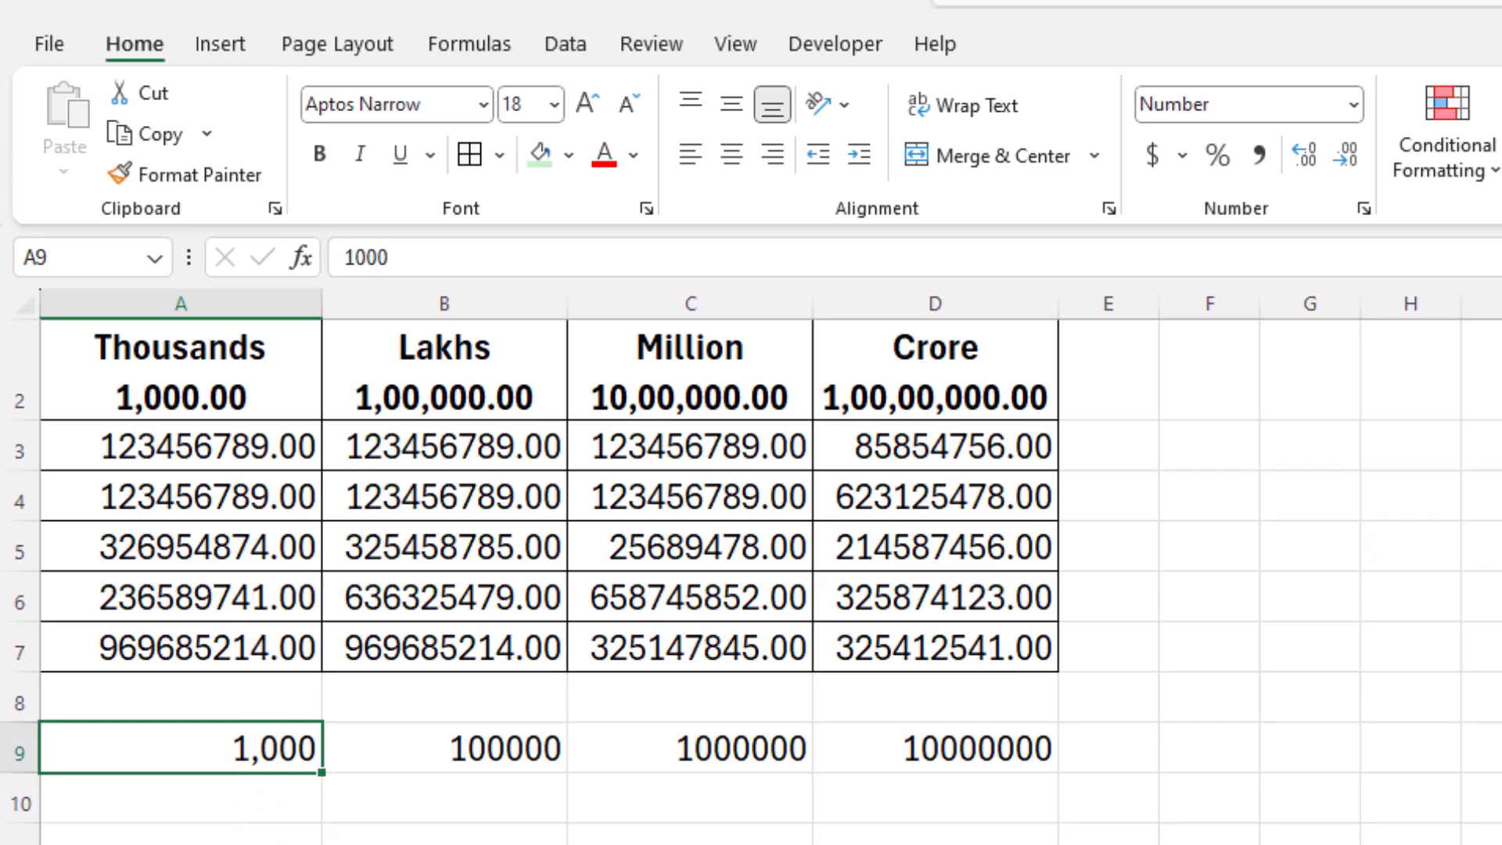
Step: Divide the Thousands values A3:A7 by 1,000 in place with Paste Special Divide
left_click_drag(226, 448, 221, 633)
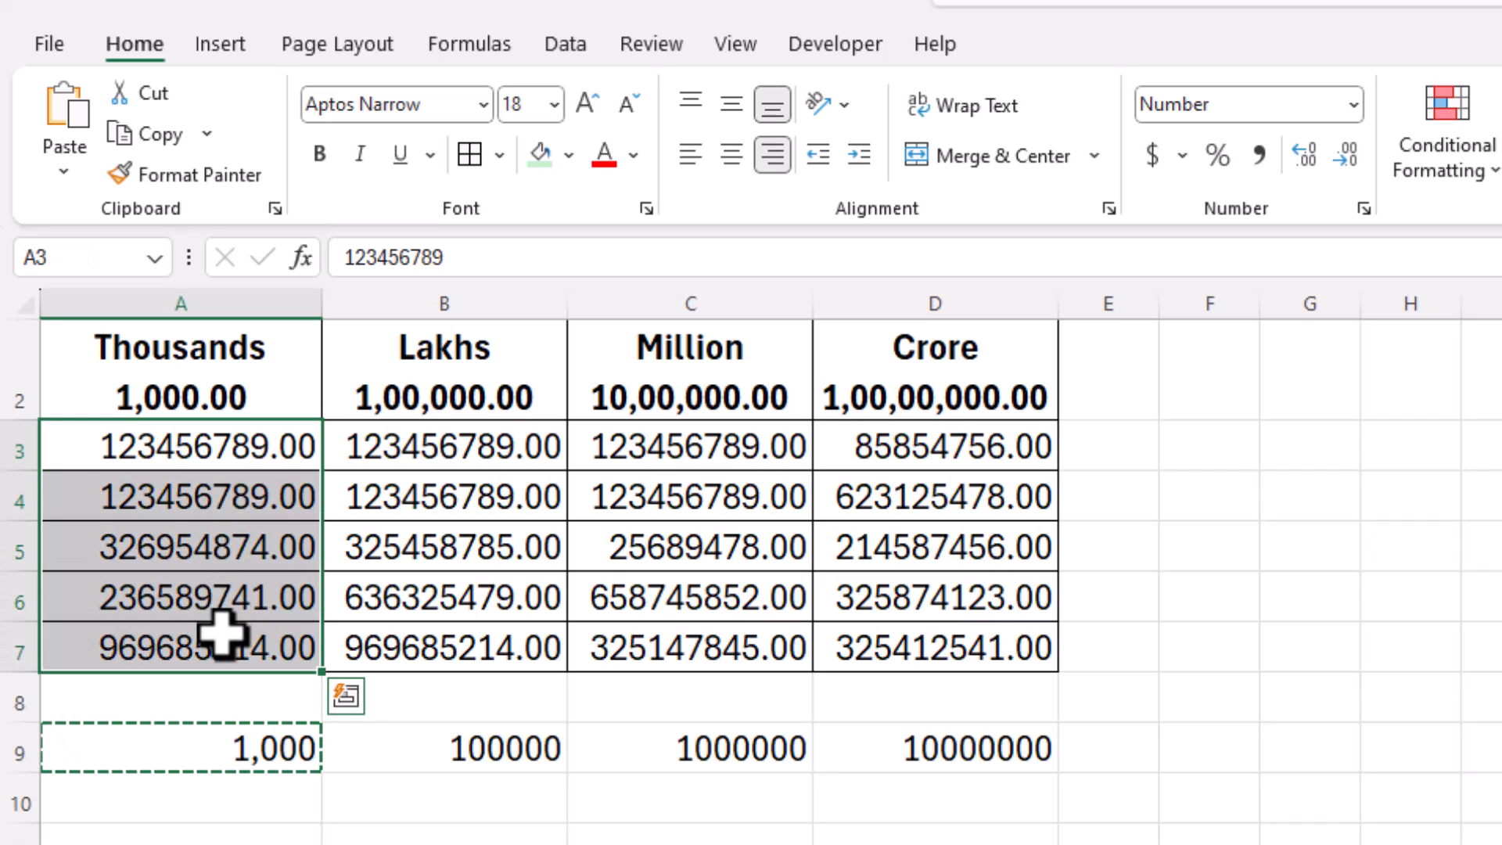
left_click(63, 177)
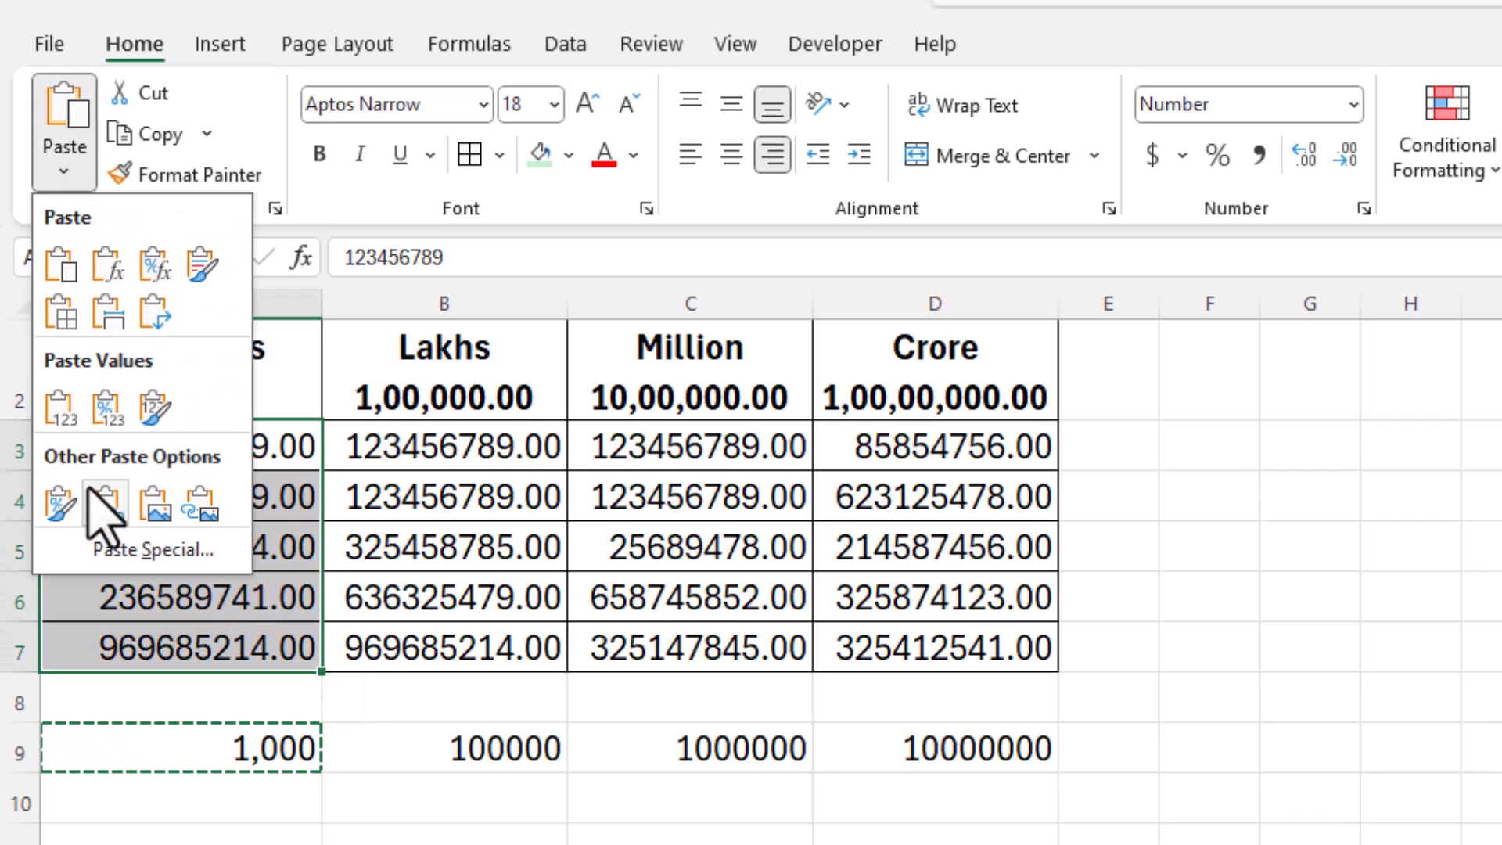
left_click(149, 551)
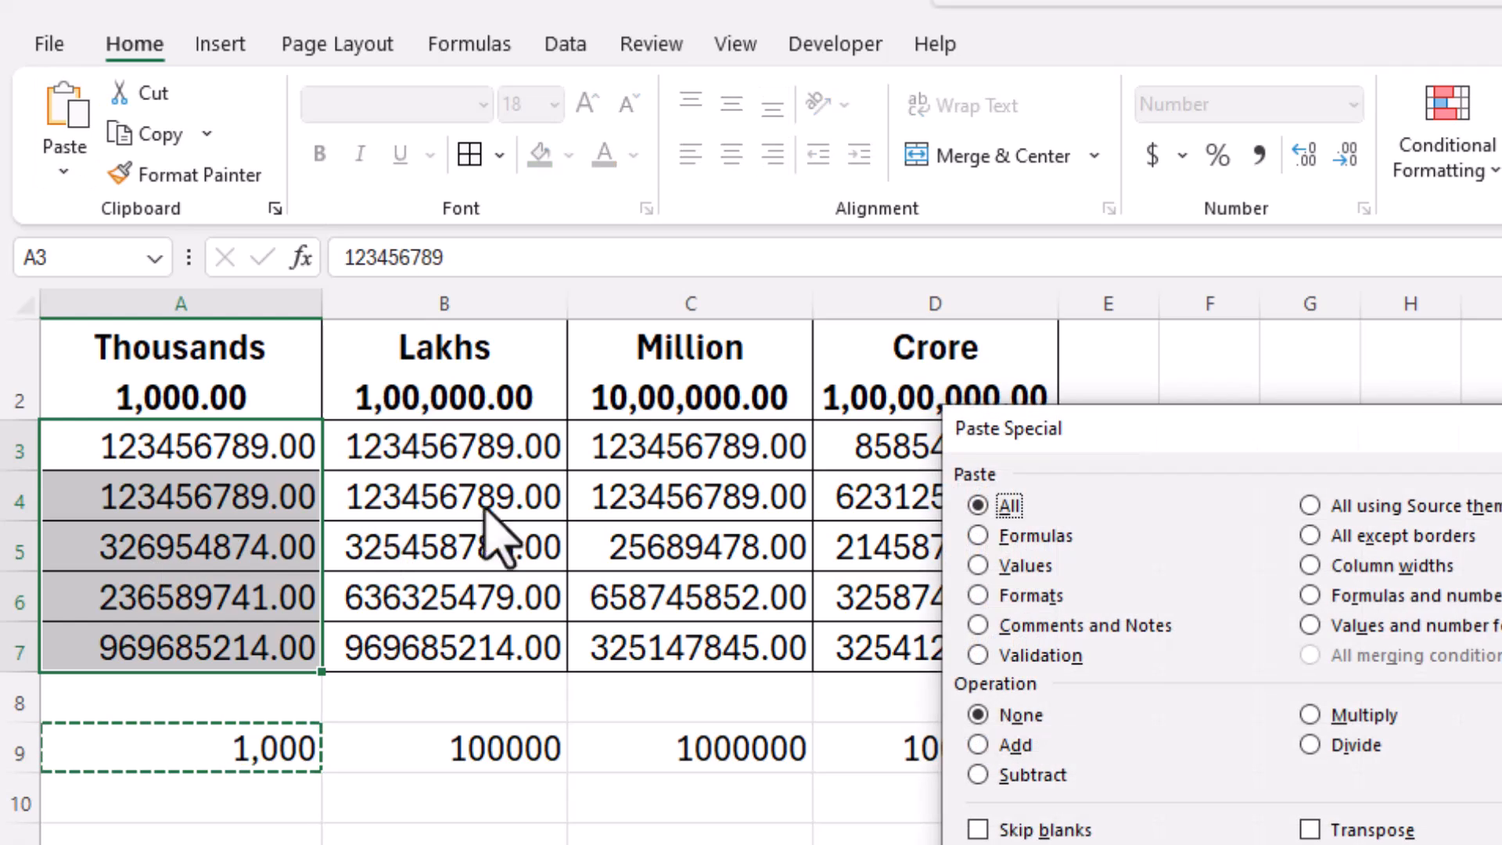
left_click_drag(1140, 446, 795, 352)
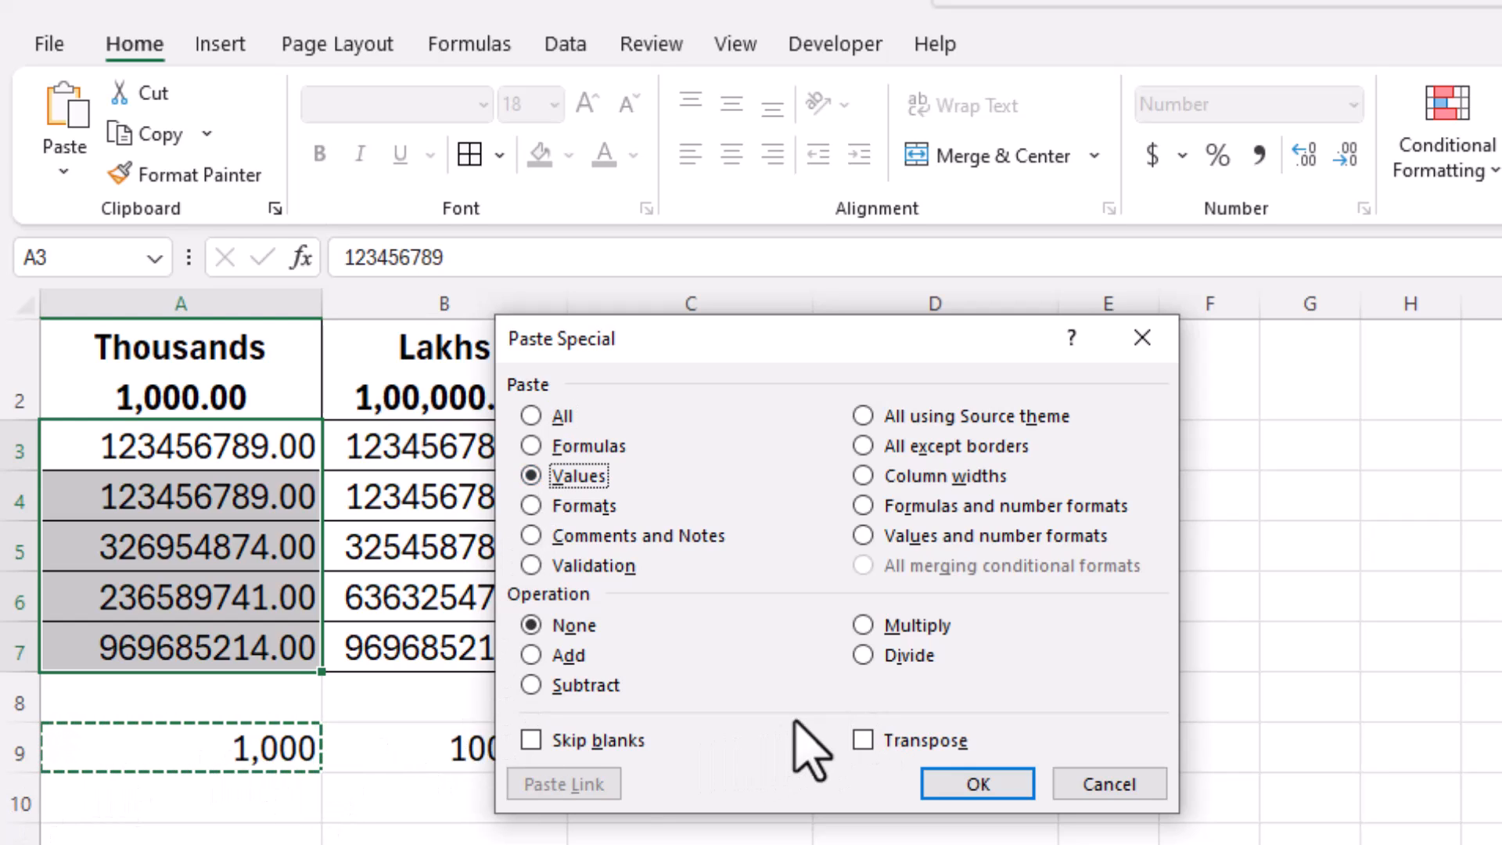
left_click(862, 656)
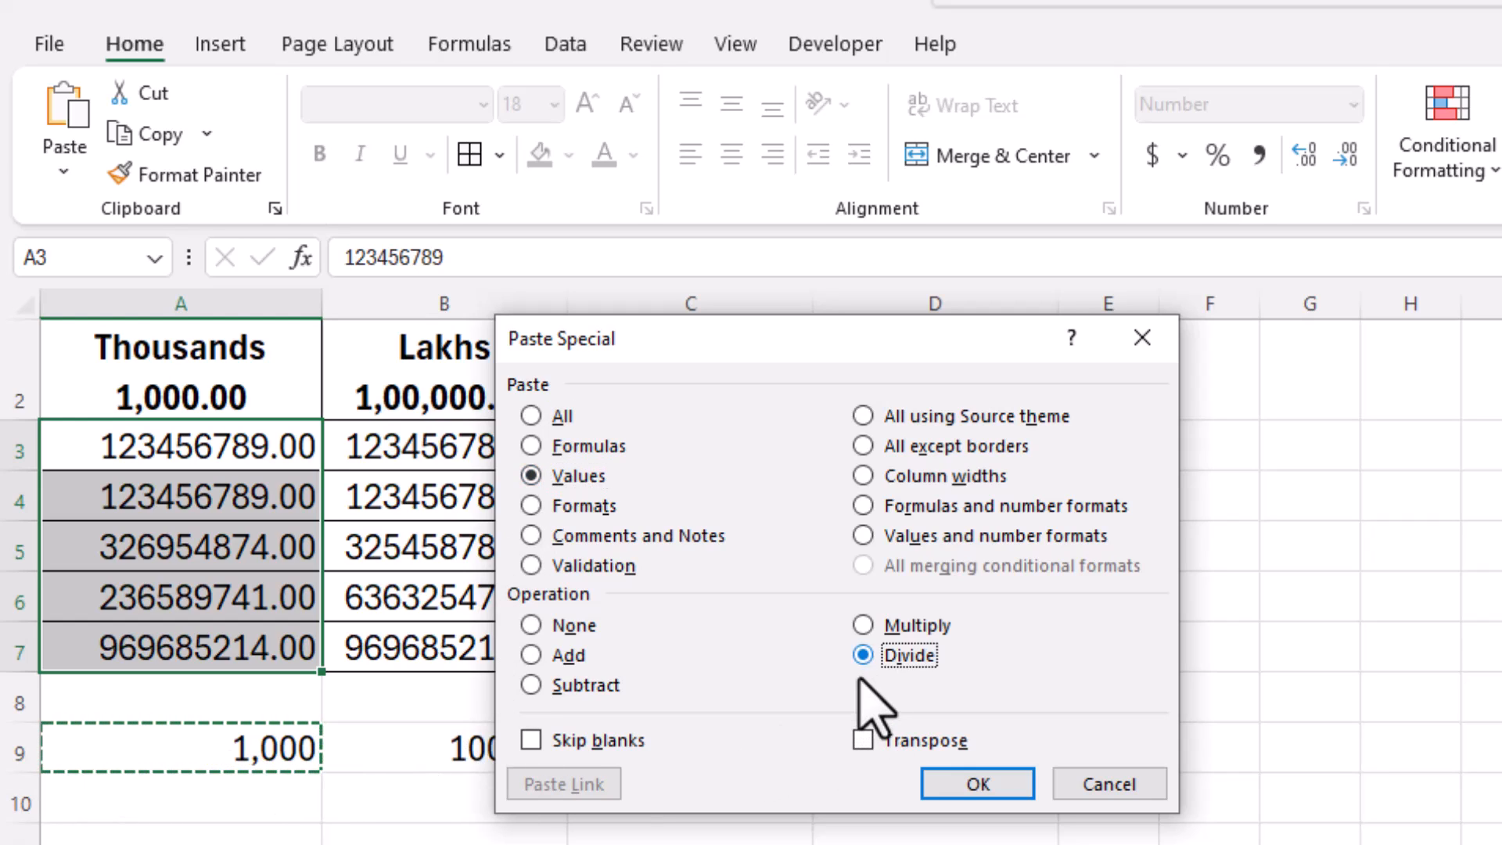
left_click(943, 783)
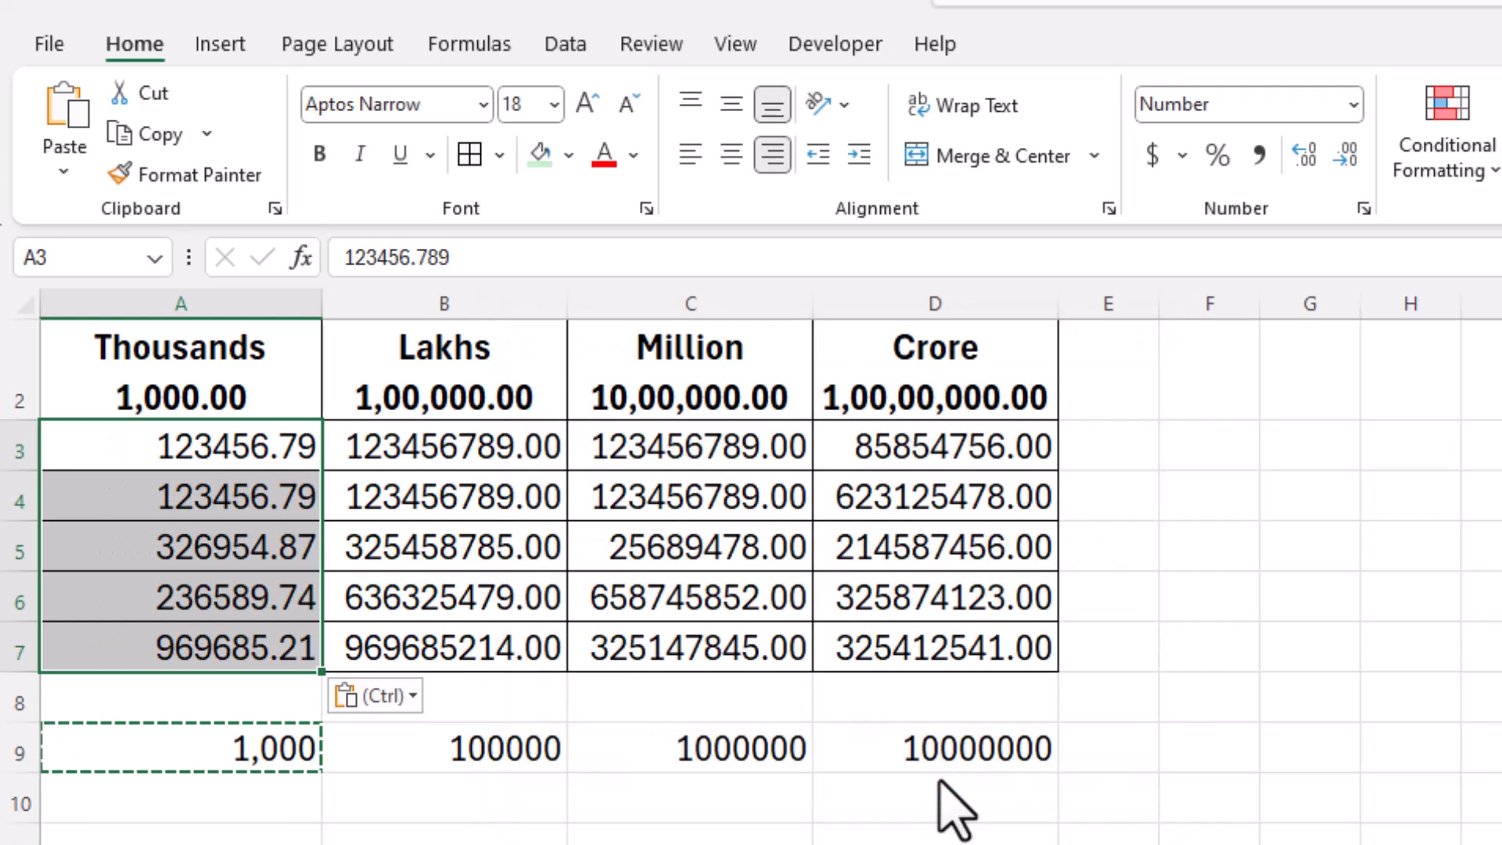
left_click(270, 446)
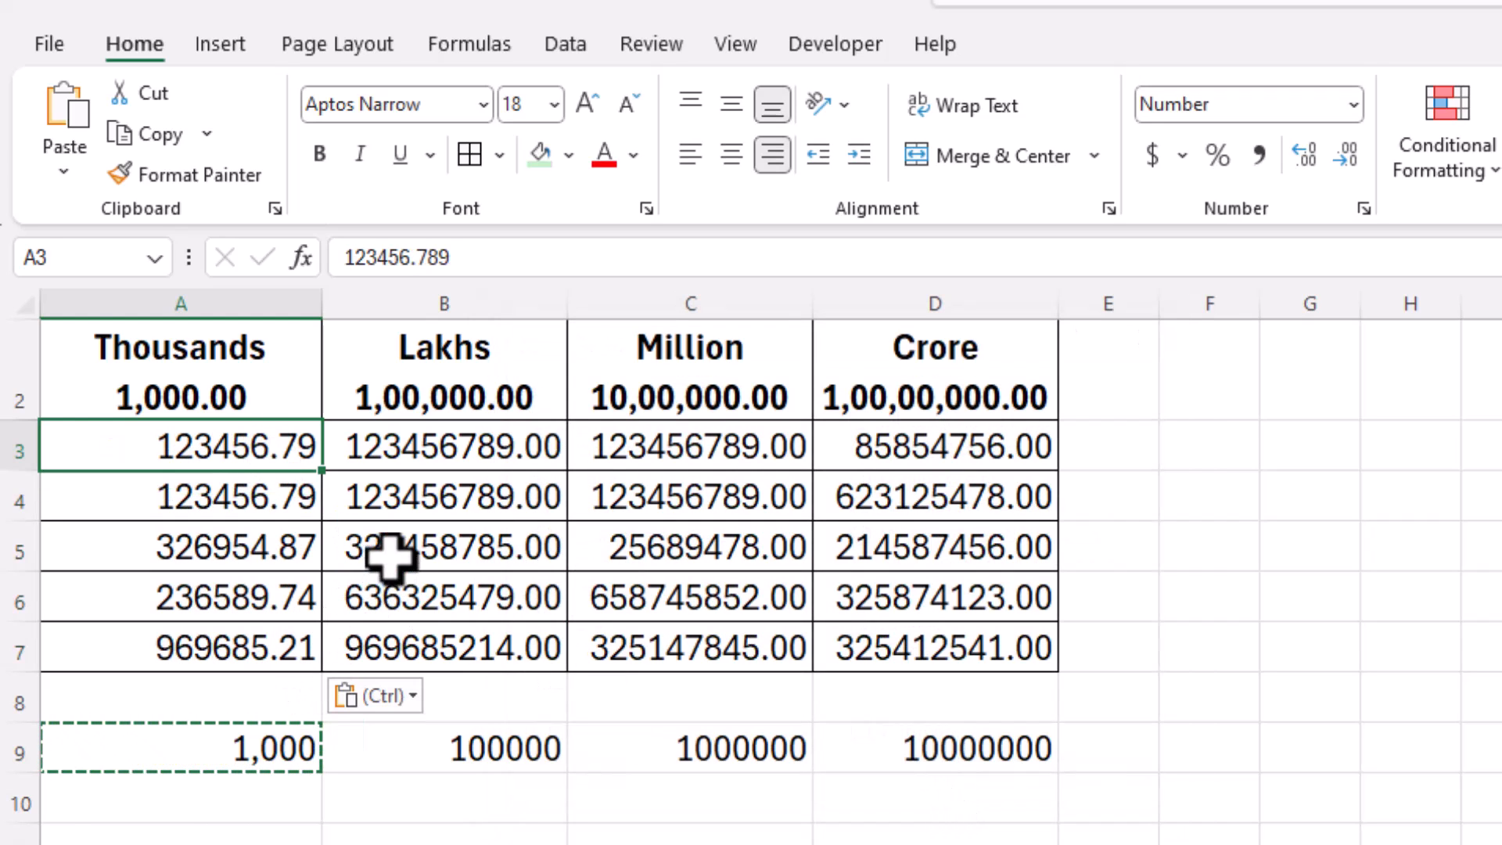
Step: Review the Lakhs, Million and Crore values and select the 100000 divisor in B9
left_click_drag(453, 449, 462, 626)
left_click_drag(642, 457, 644, 649)
left_click_drag(872, 442, 884, 634)
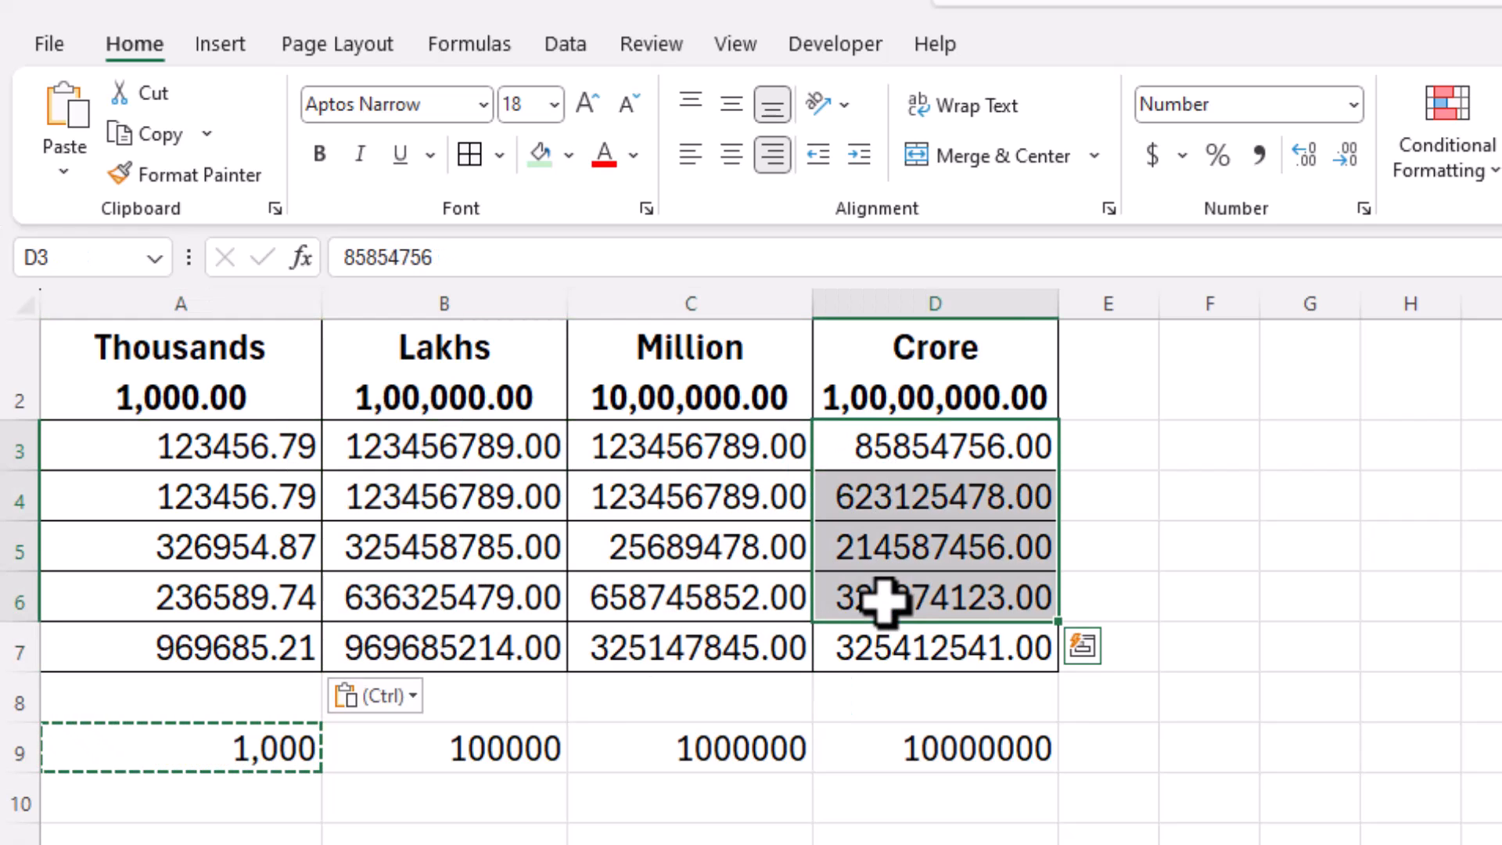
left_click(520, 458)
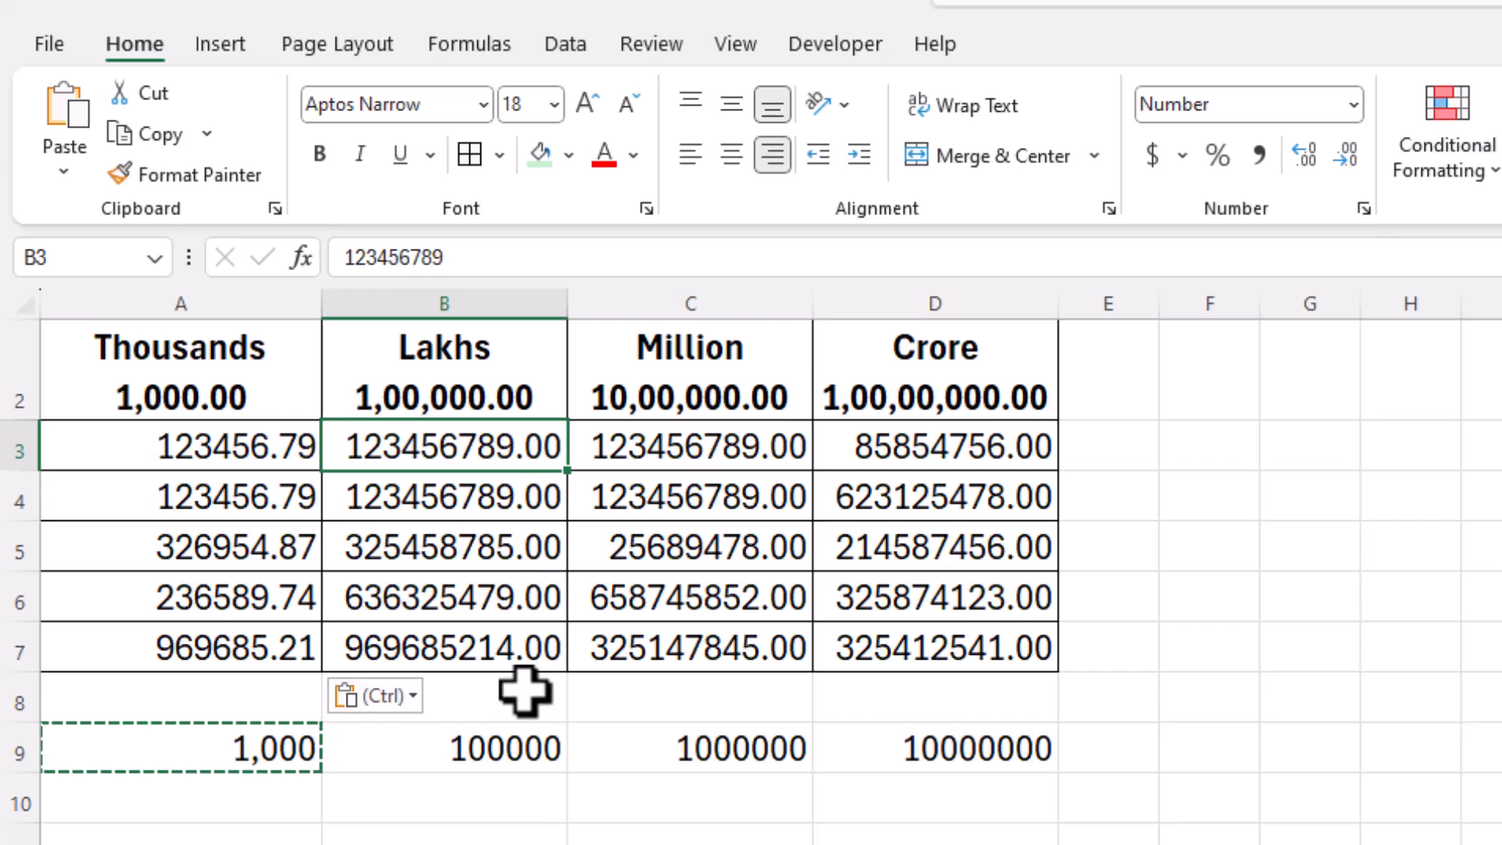
left_click(509, 747)
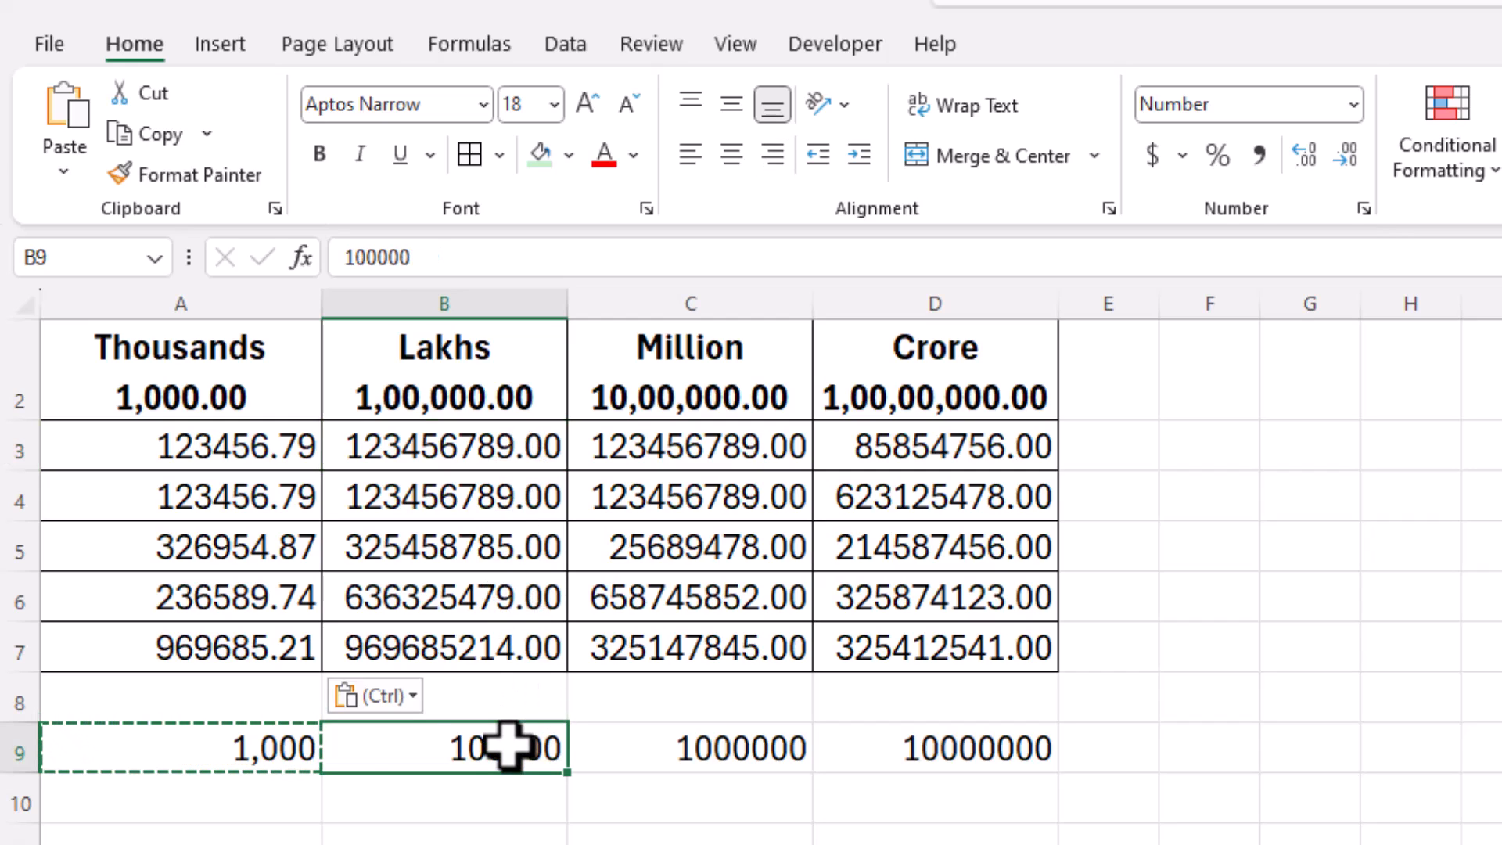
Step: Divide the Lakhs values B3:B7 by 100000 using Paste Special Values and Divide
left_click_drag(503, 462, 507, 626)
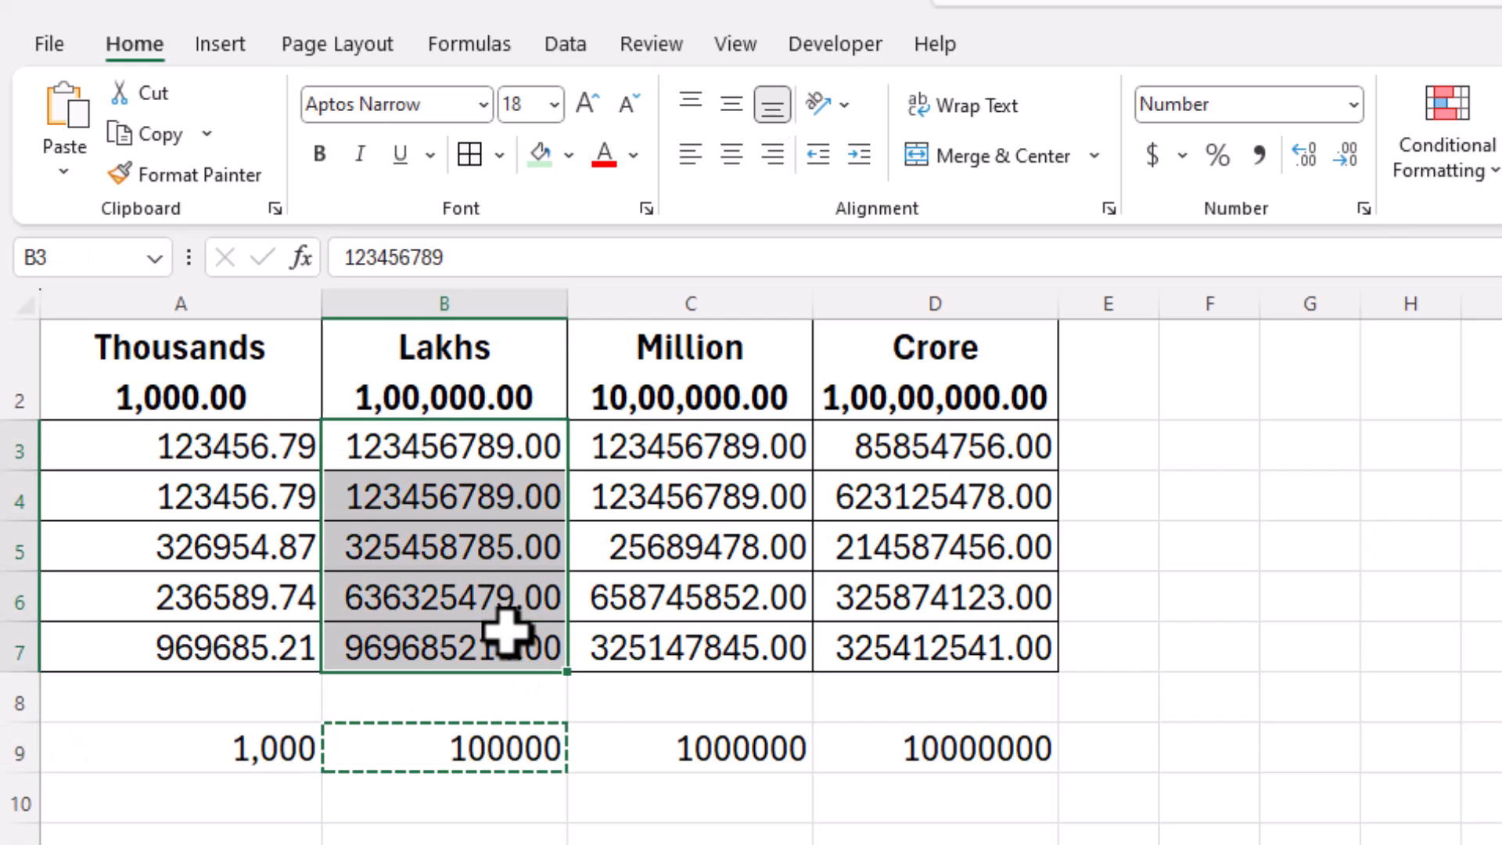
left_click(64, 160)
left_click(157, 543)
left_click(580, 477)
left_click(864, 656)
left_click(959, 794)
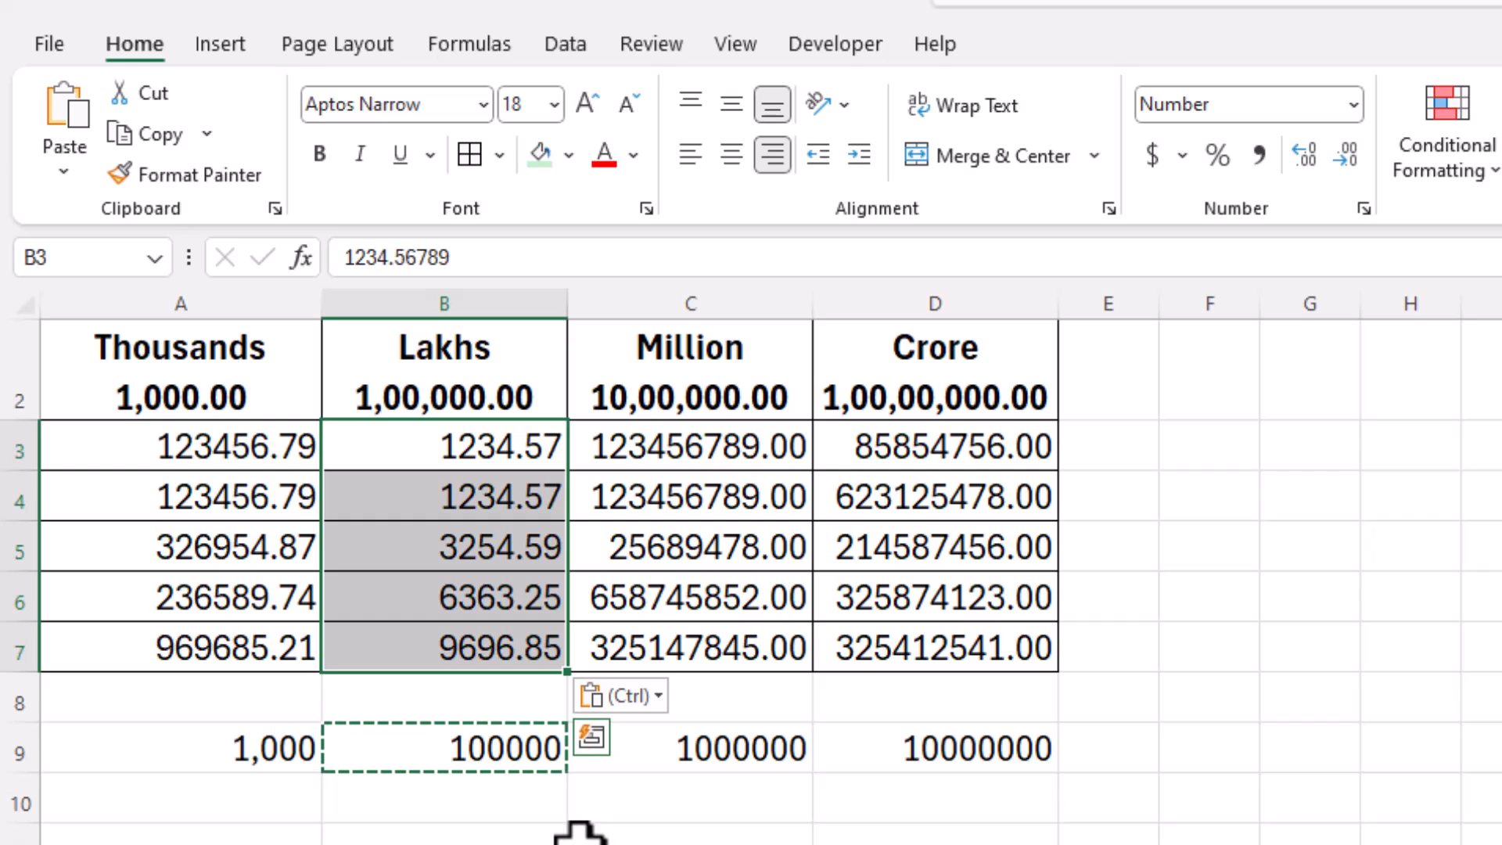
left_click(667, 768)
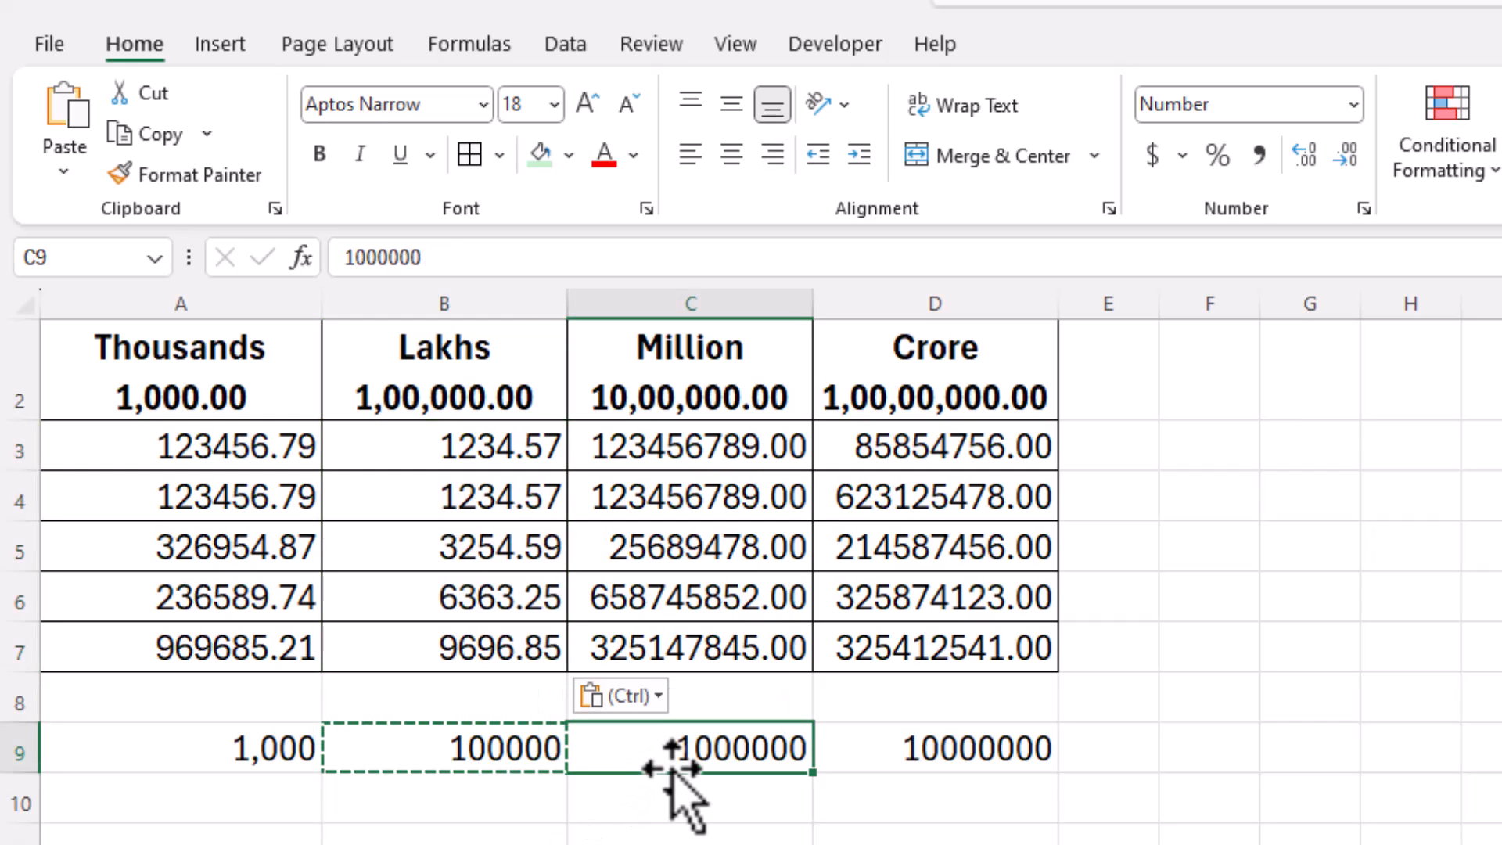
left_click(879, 758)
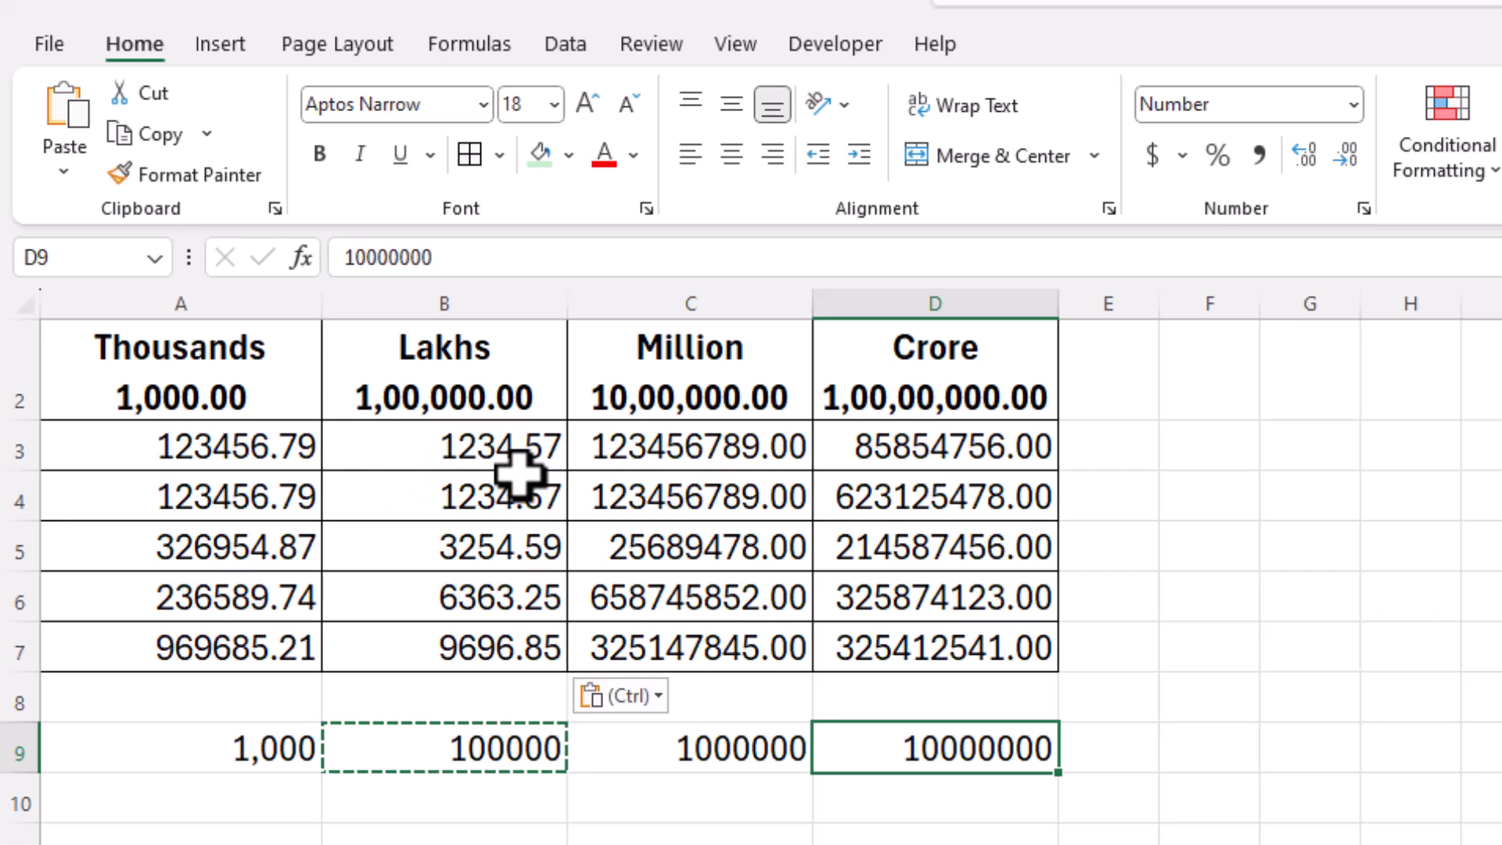
Step: Copy the 1000000 divisor from C9 and undo an accidental divide paste onto C9
left_click_drag(693, 450, 694, 597)
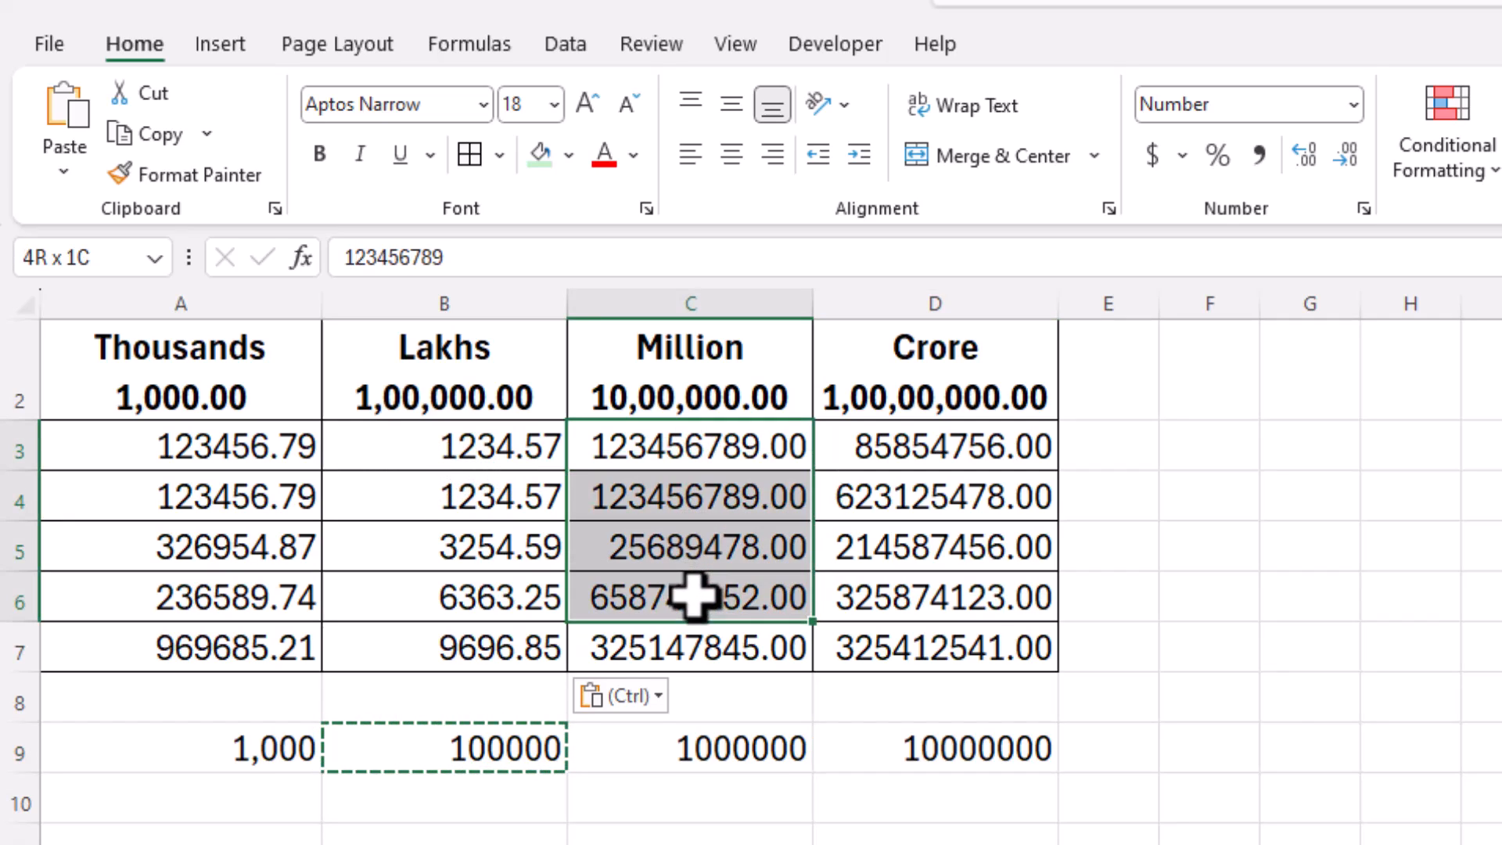
left_click(721, 755)
key("ctrl+c")
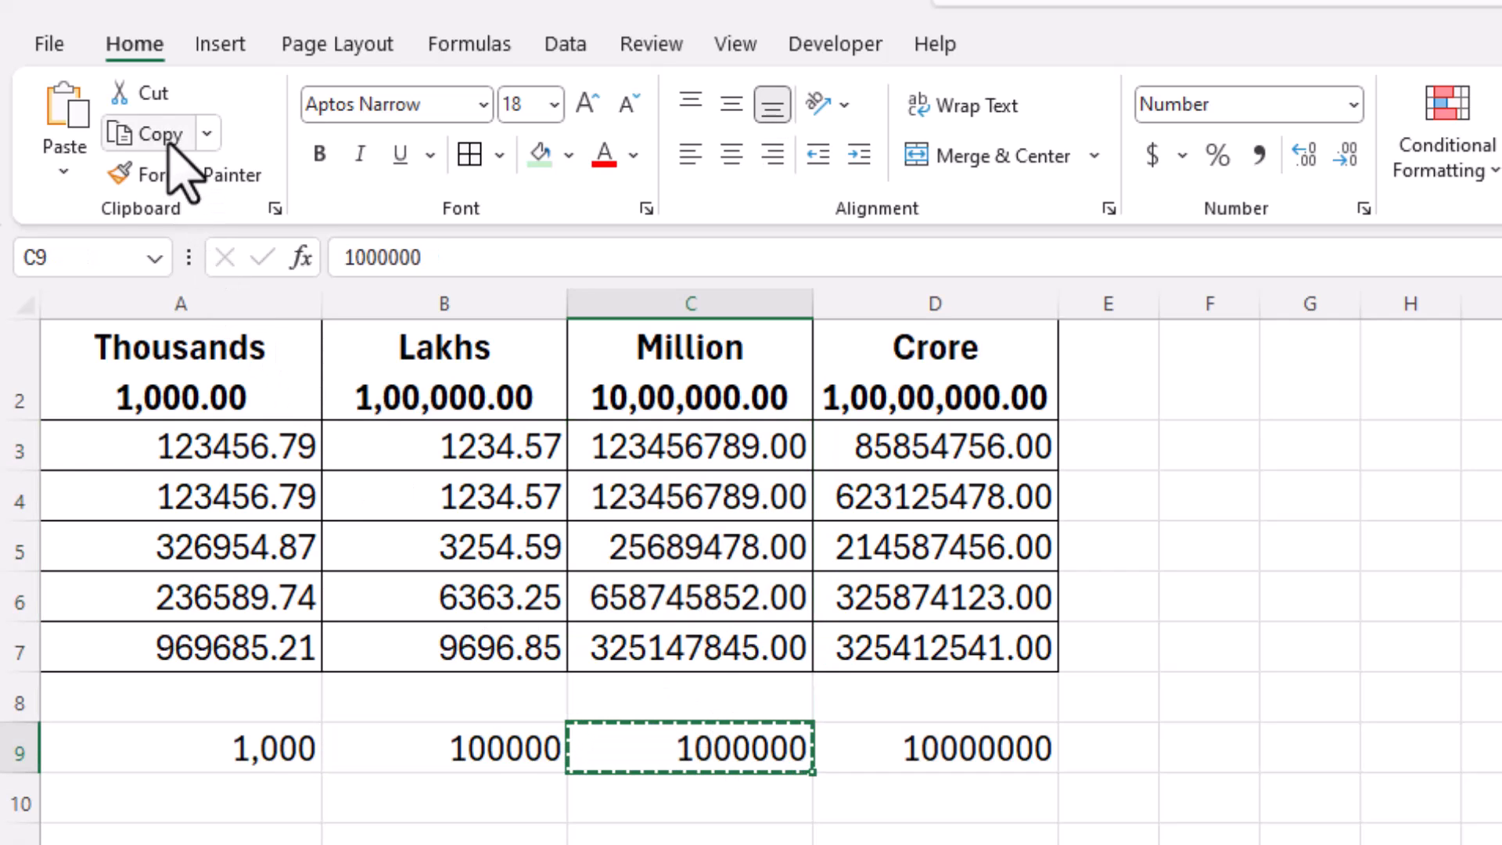
left_click(64, 166)
left_click(134, 548)
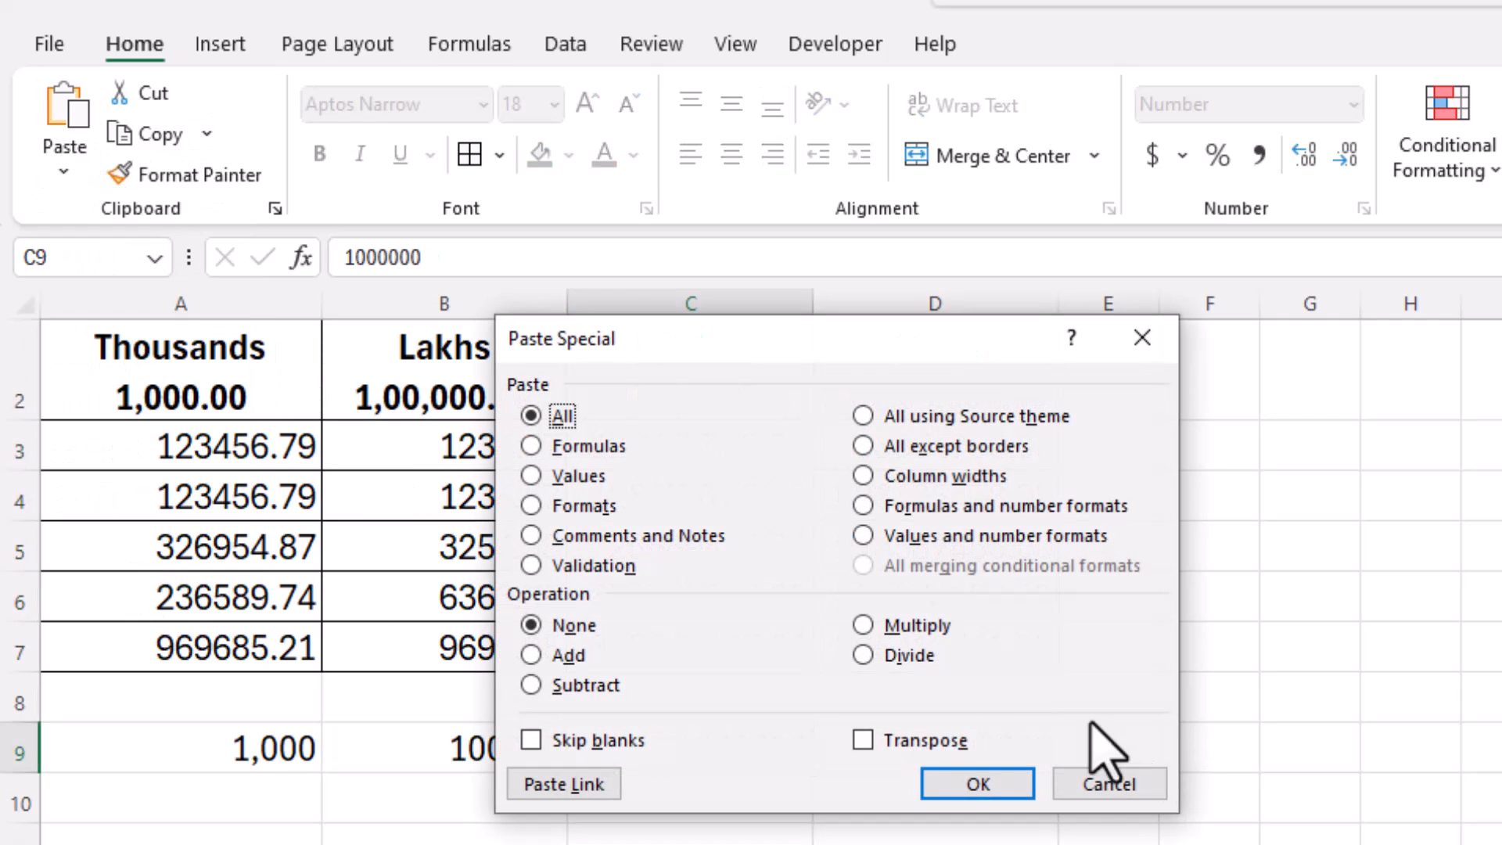
left_click(579, 476)
left_click(908, 655)
left_click(978, 784)
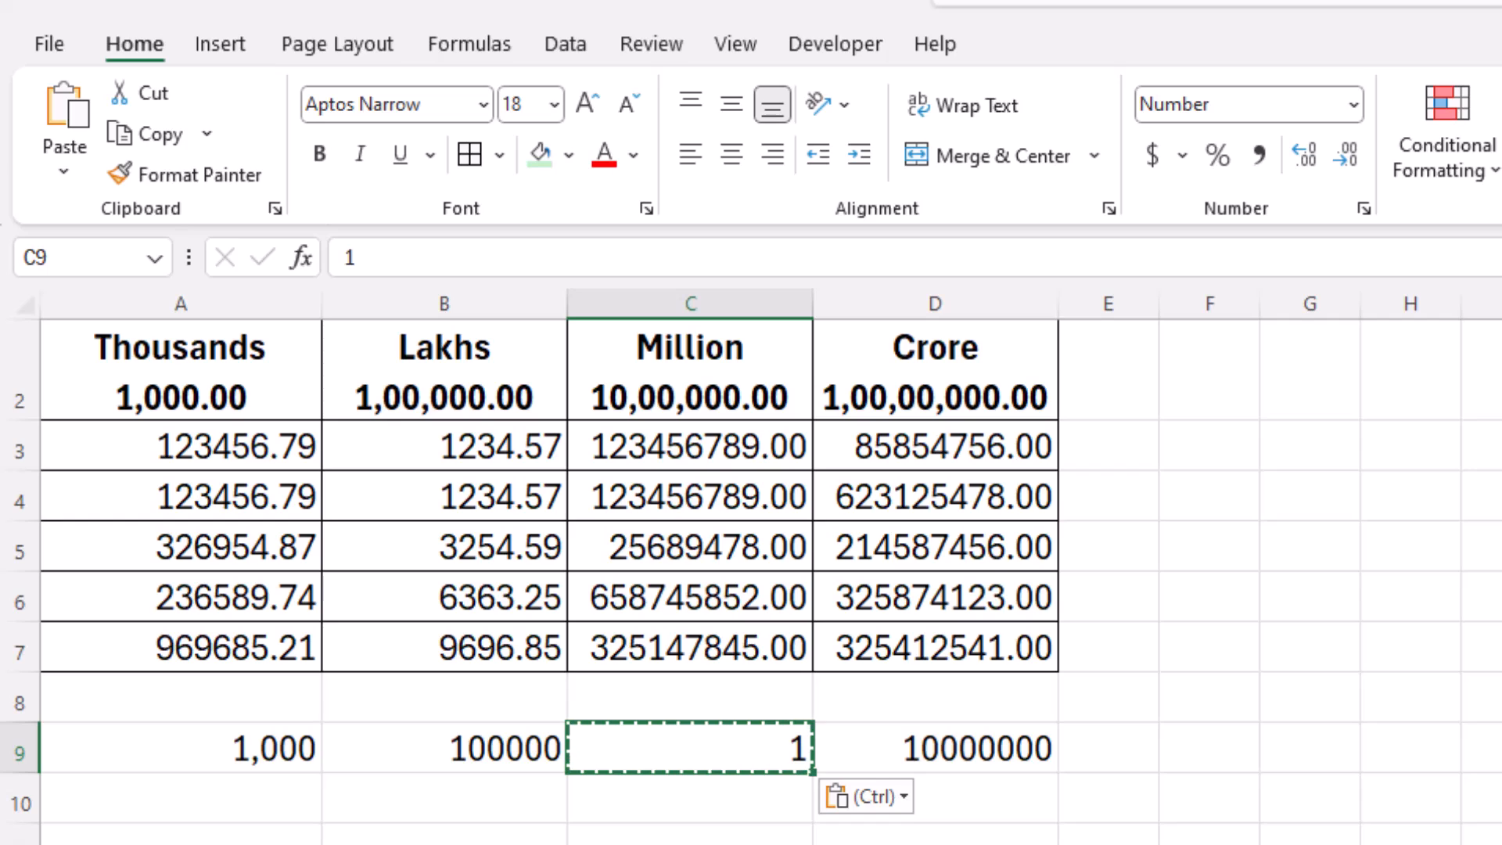
key("ctrl+z")
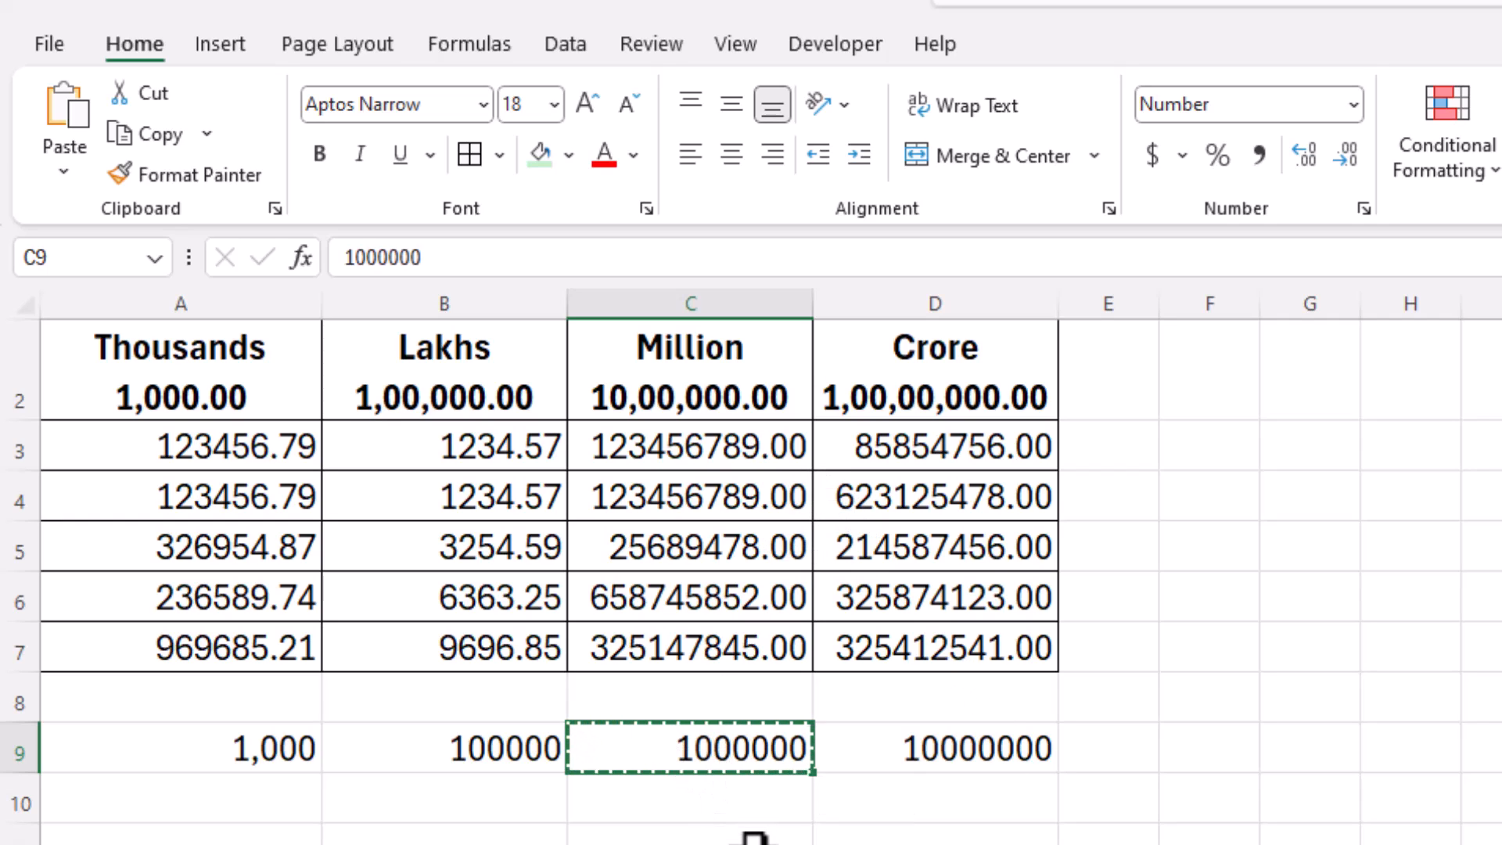
Step: Divide the Million values C3:C7 by 1000000 using Paste Special Values and Divide
left_click_drag(694, 438, 694, 629)
left_click(58, 173)
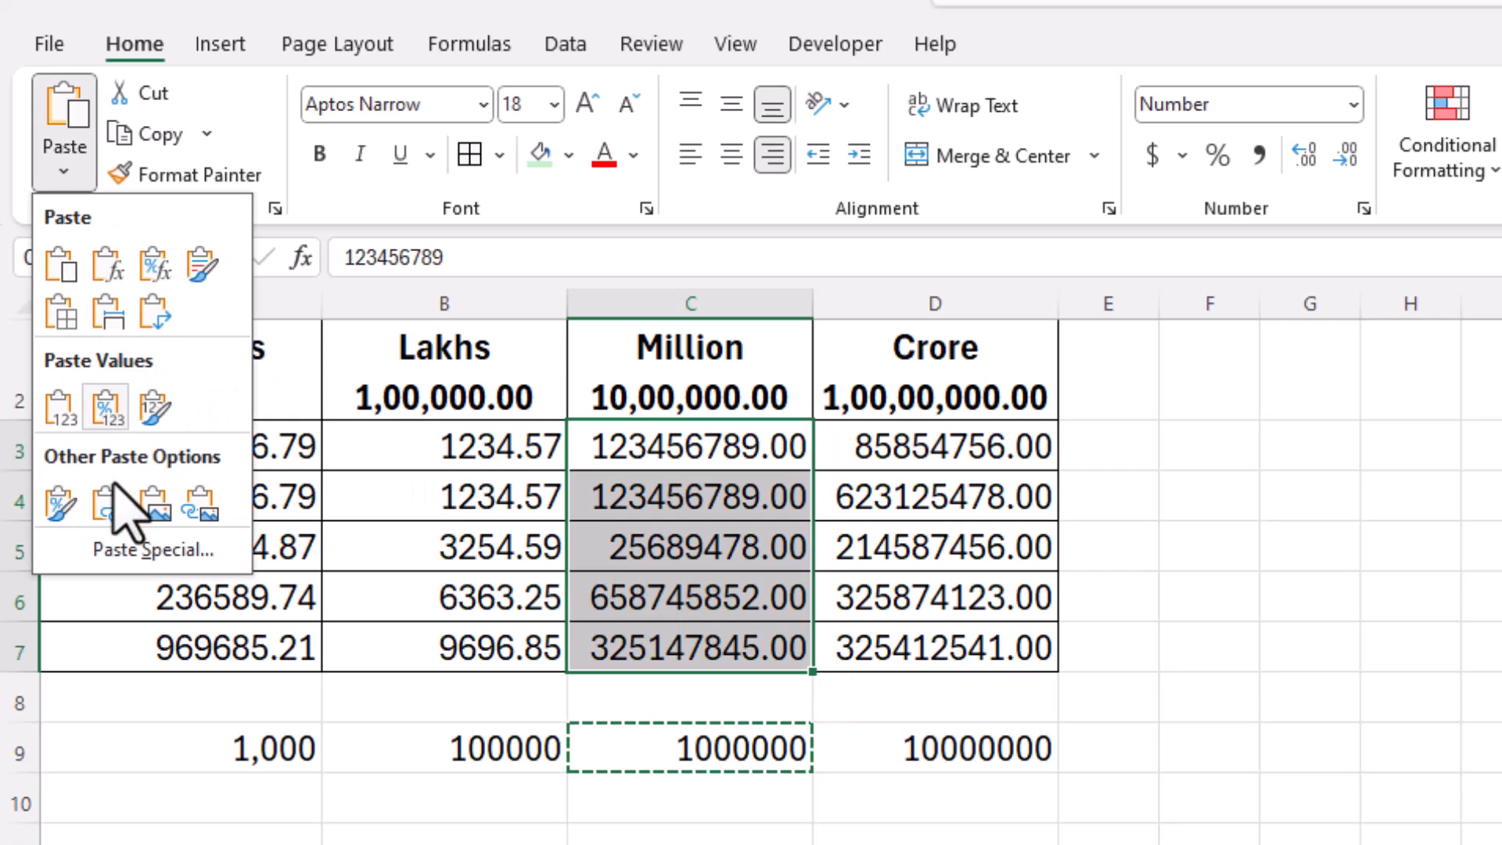
left_click(119, 551)
left_click(579, 476)
left_click(863, 655)
left_click(963, 784)
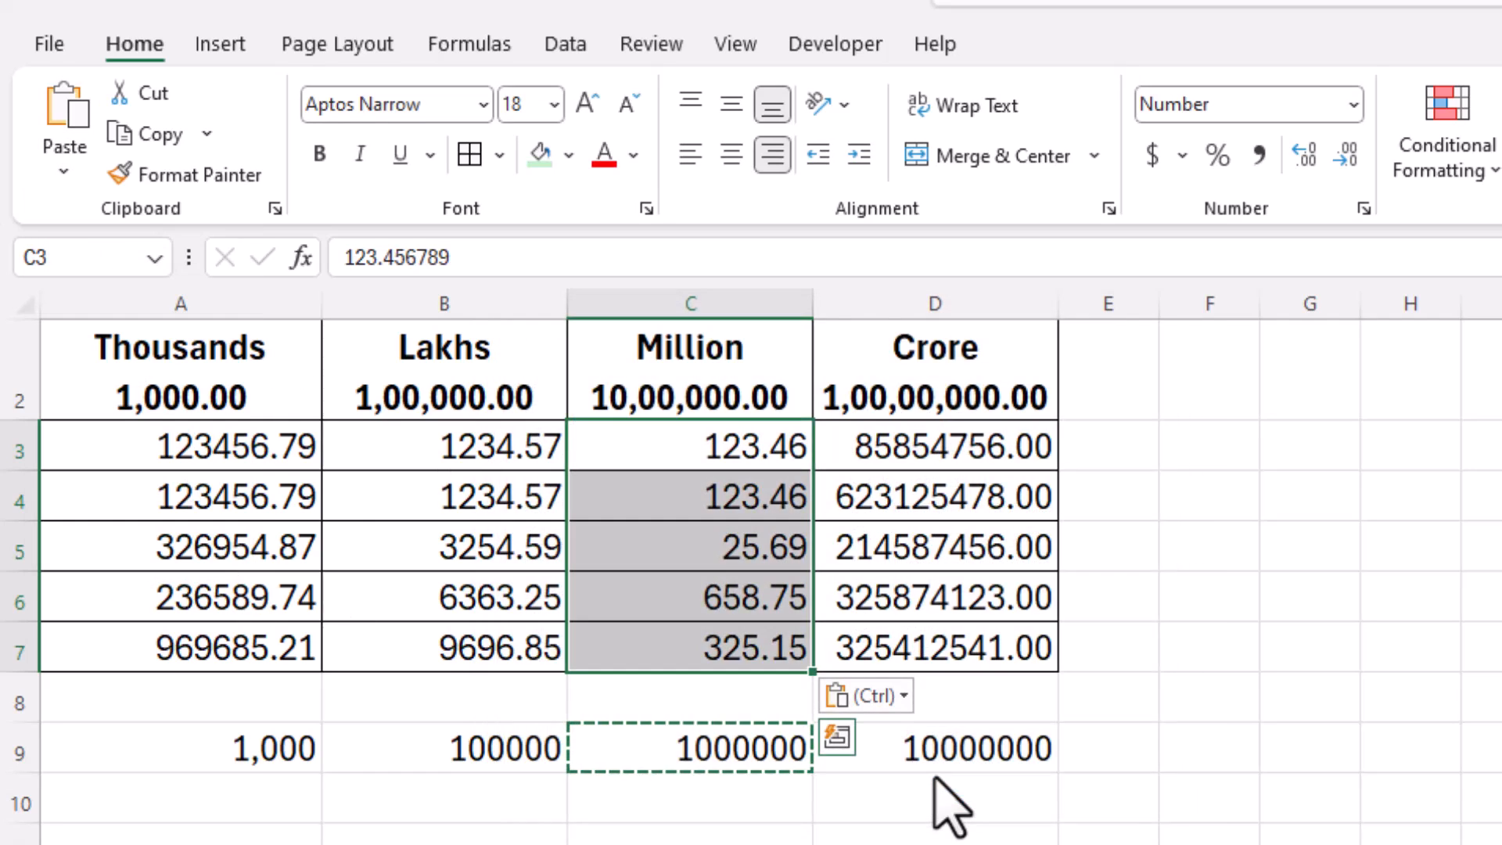
left_click(810, 811)
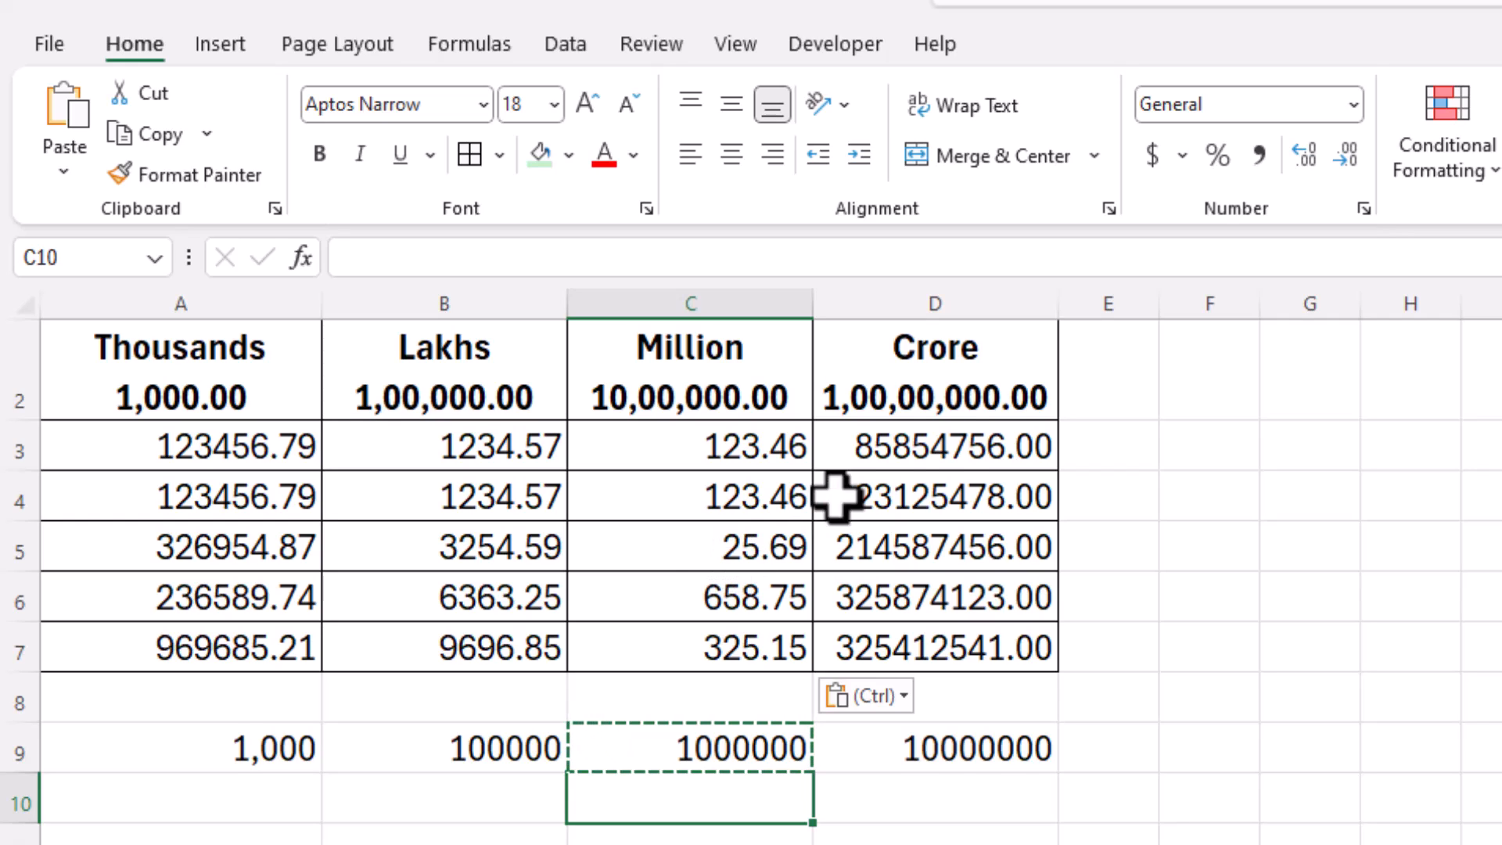
Step: Inspect the raw Crore values and copy the 10000000 divisor from D9
left_click(962, 442)
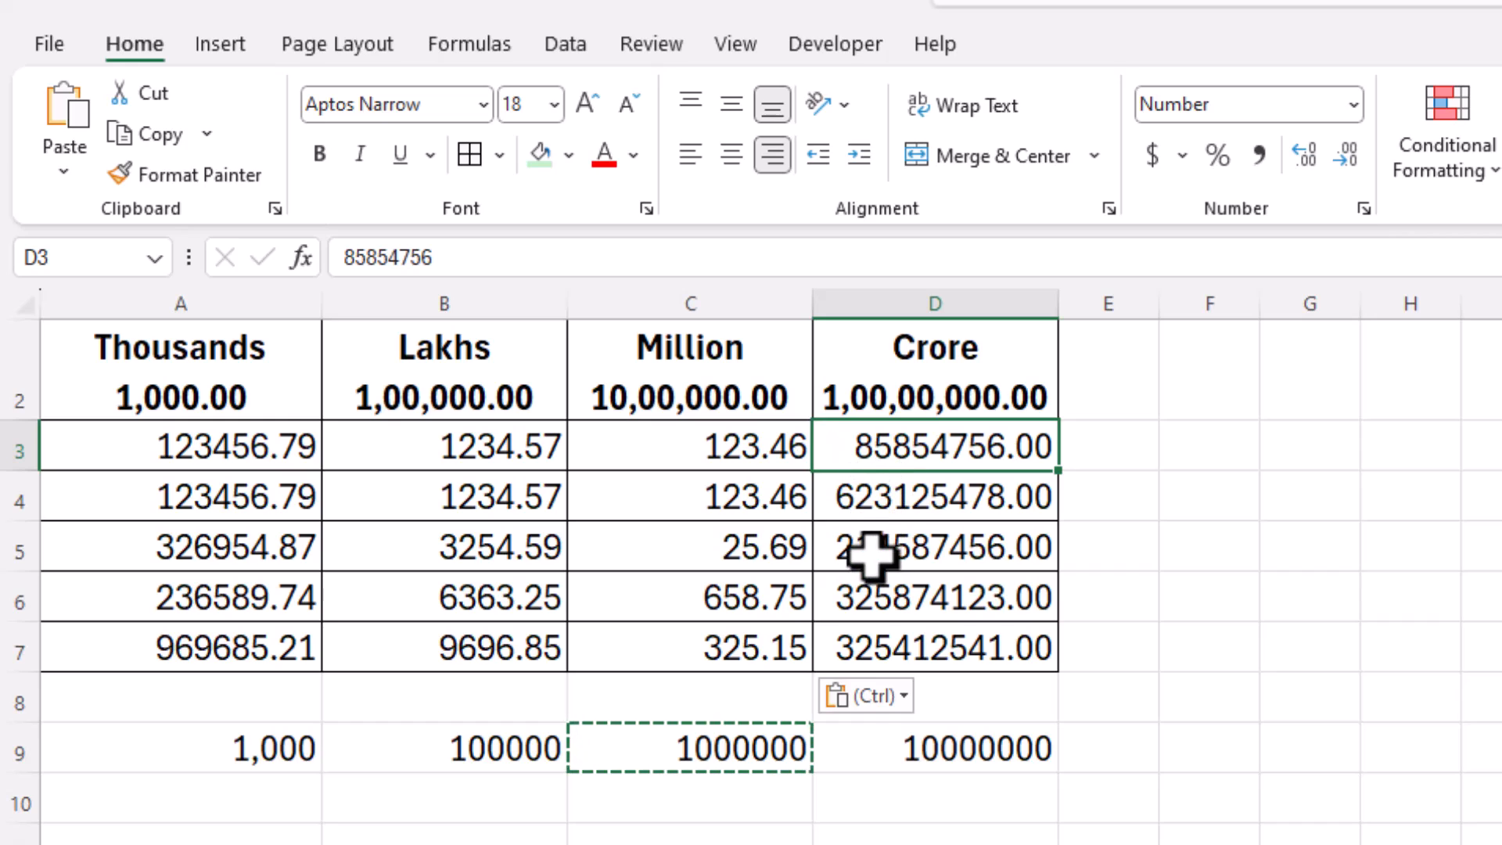
left_click(868, 503)
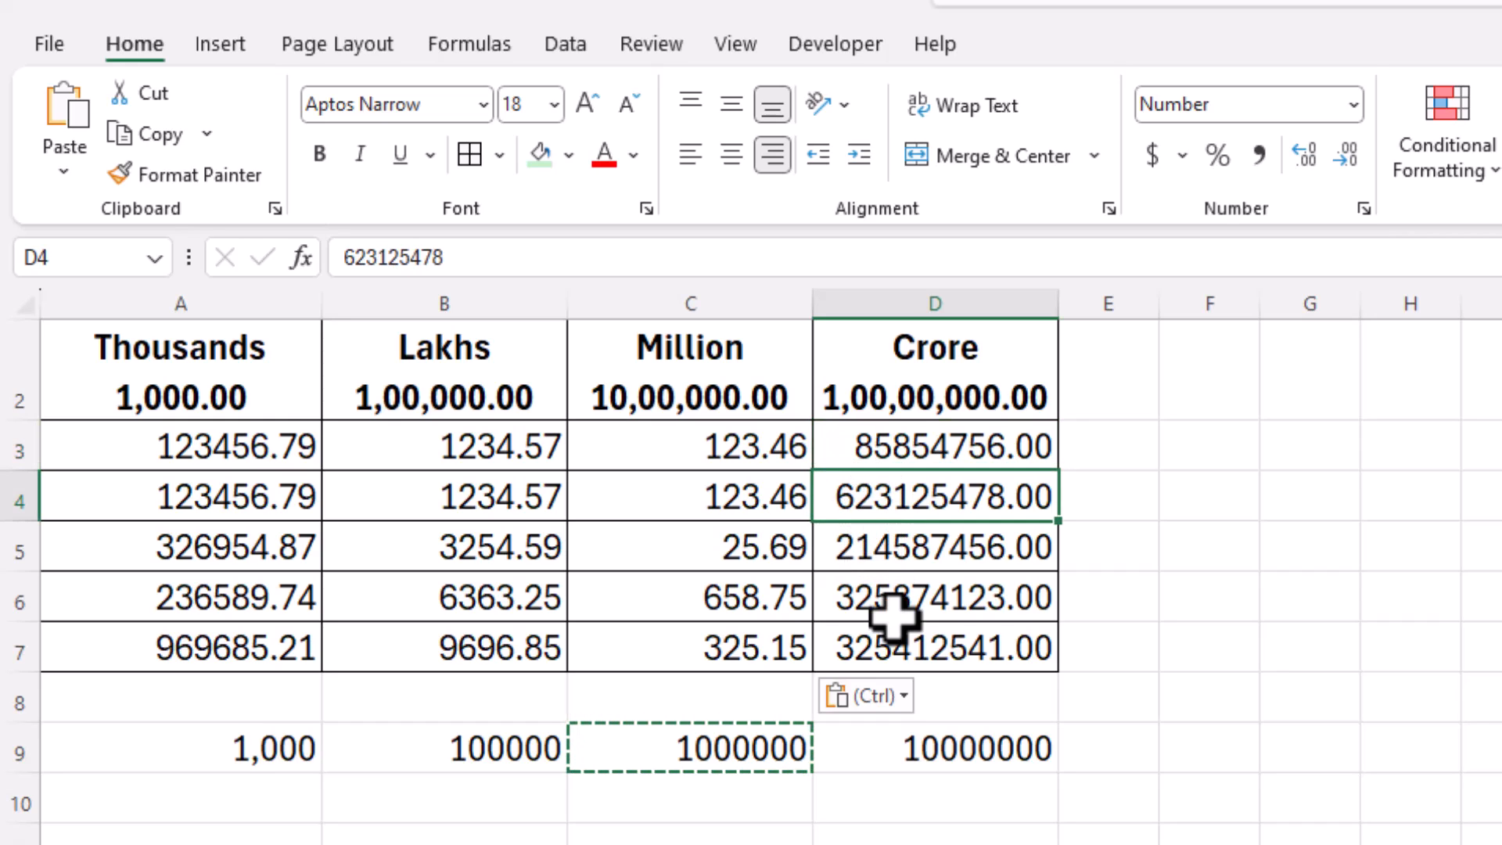
left_click(961, 782)
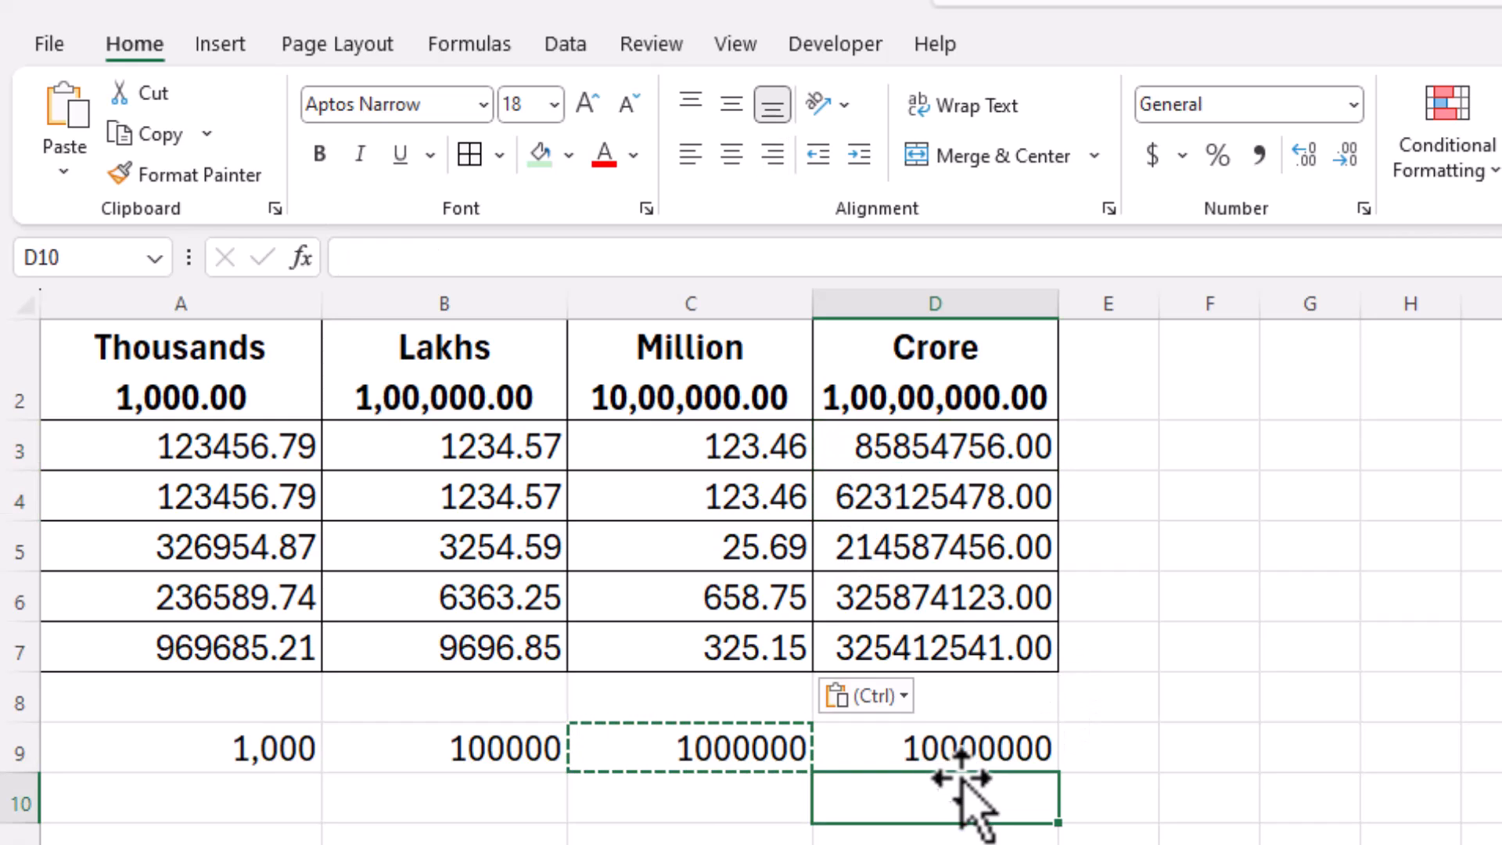
left_click(963, 749)
key("ctrl+c")
Step: Divide the Crore values D3:D7 by 10000000 via Paste Special, giving 8.59, 62.31 and so on
left_click_drag(945, 444, 943, 642)
left_click(65, 169)
left_click(132, 544)
left_click(588, 477)
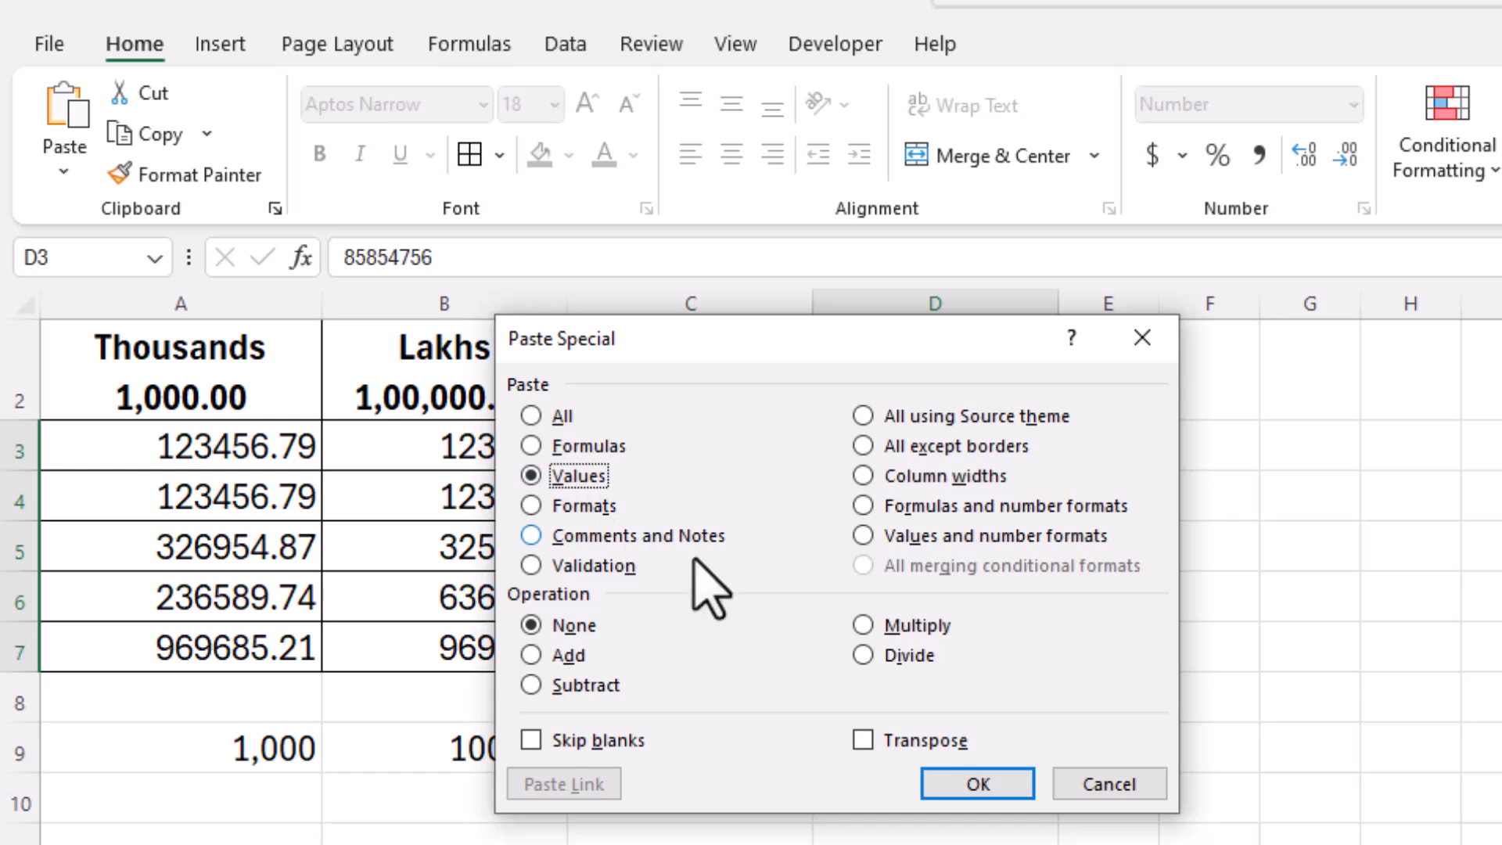
left_click(865, 656)
left_click(950, 783)
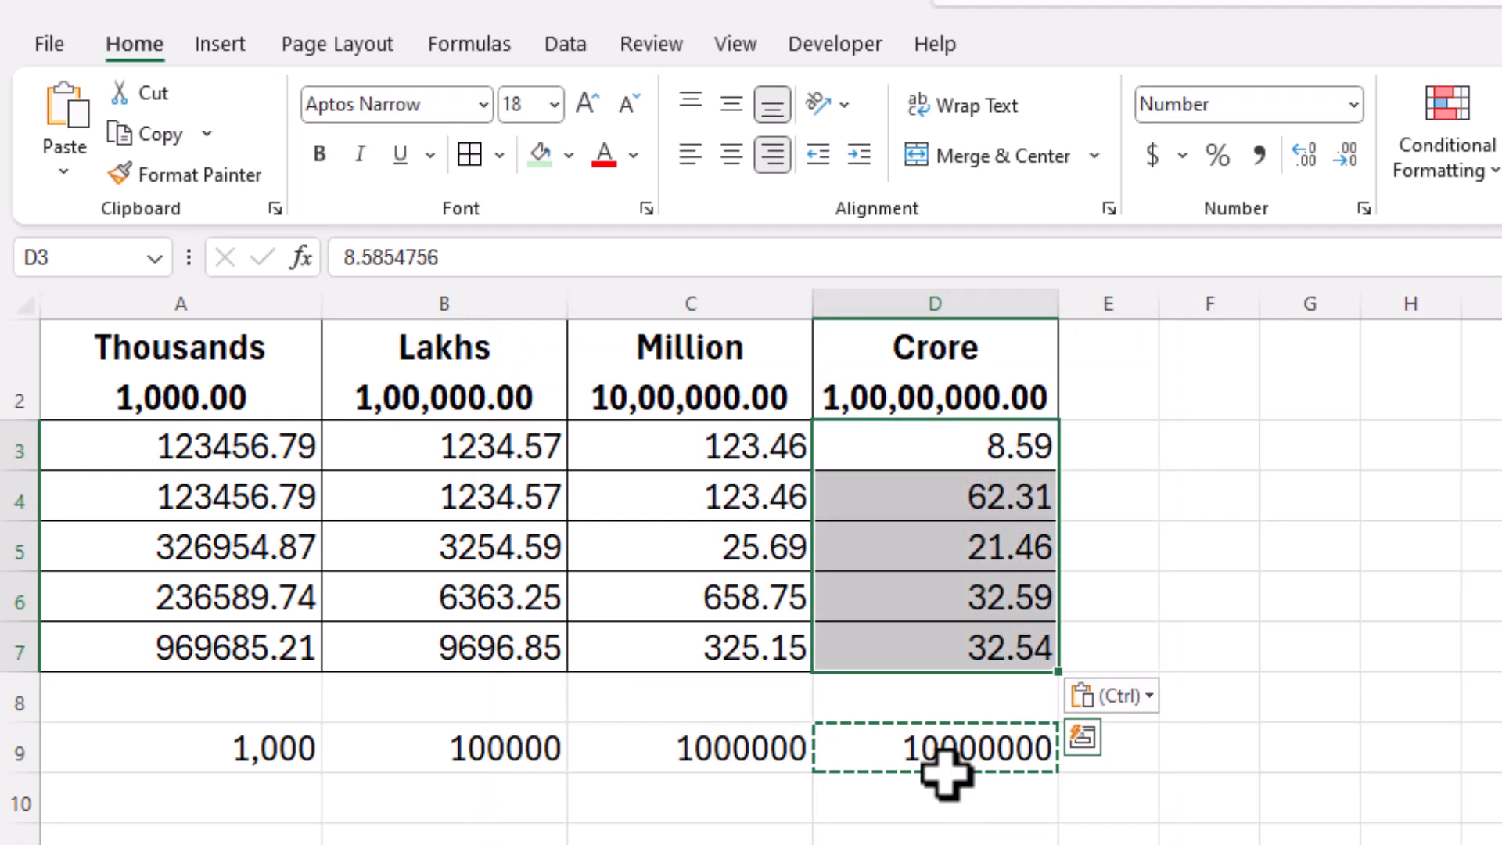
left_click(955, 503)
left_click(886, 443)
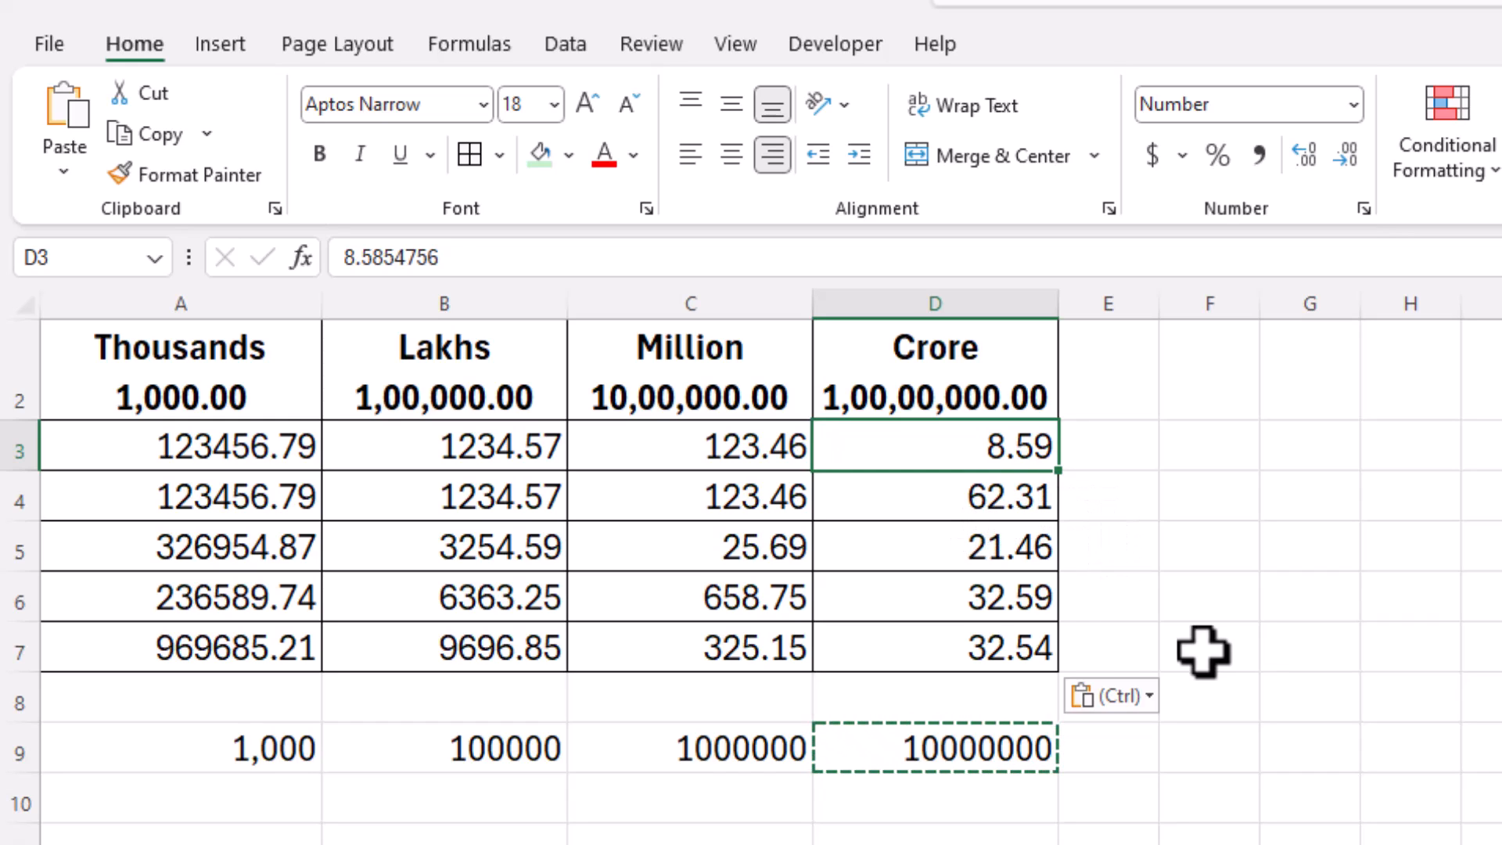
left_click(626, 442)
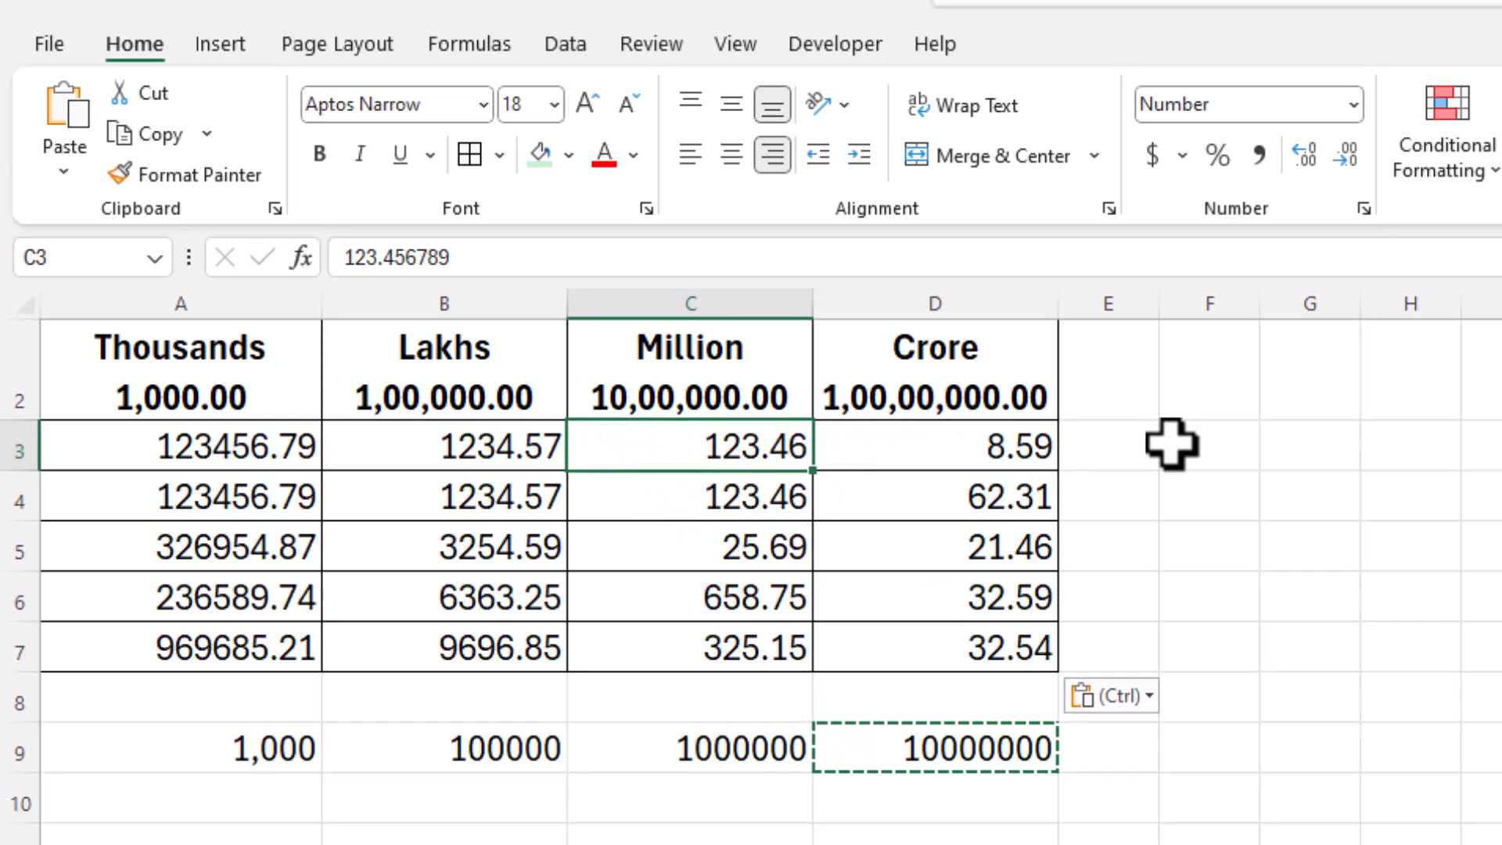
Step: Enter '12.50 Lakhs' in F3, autofit column F, then select the Amount values D3:D6
left_click(1205, 445)
type("12")
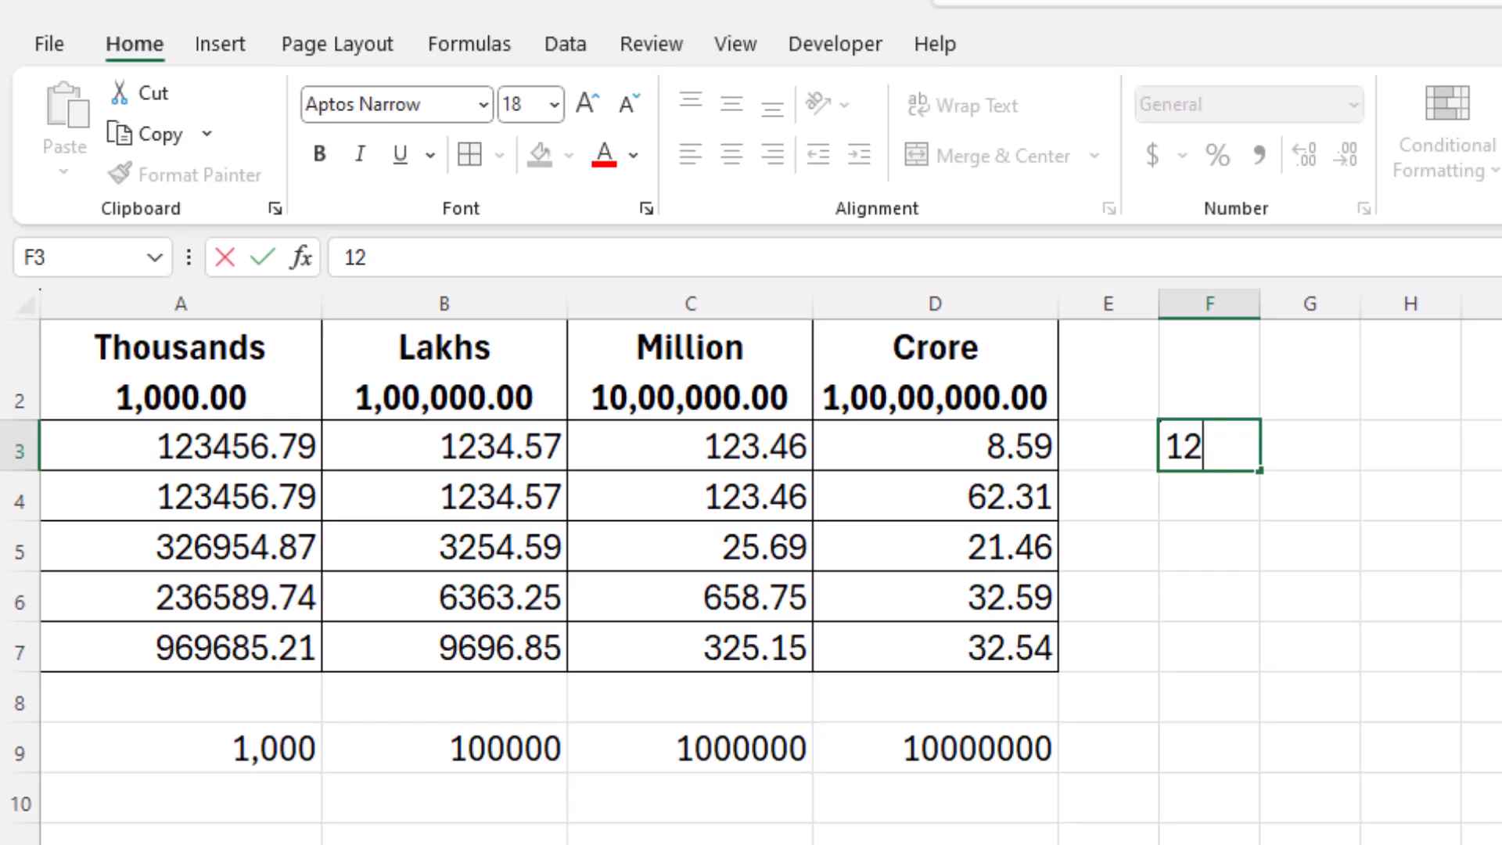
type(".50 Lakhs")
key("Return")
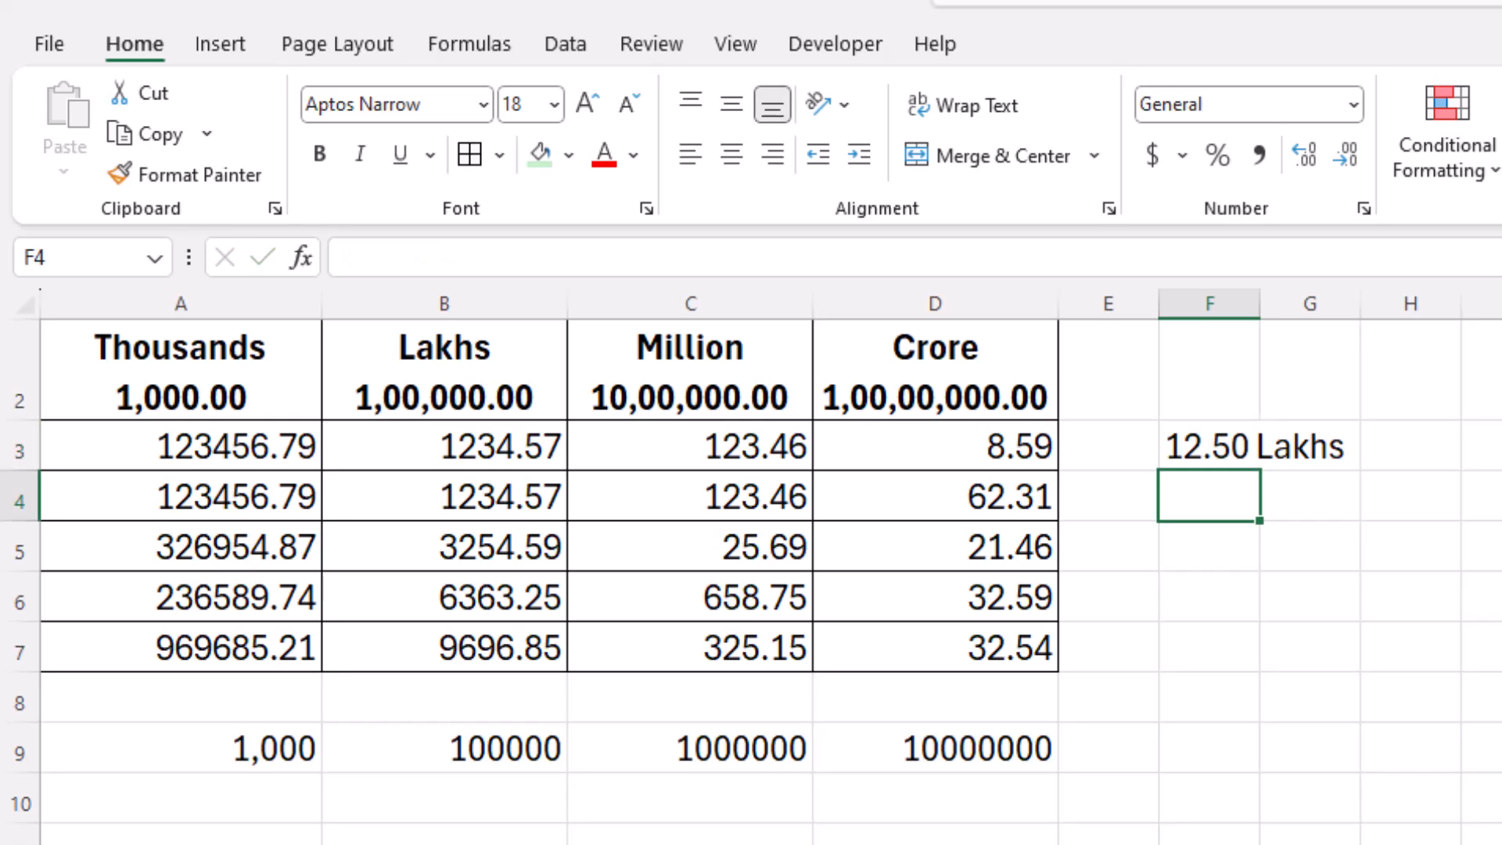
double_click(1261, 303)
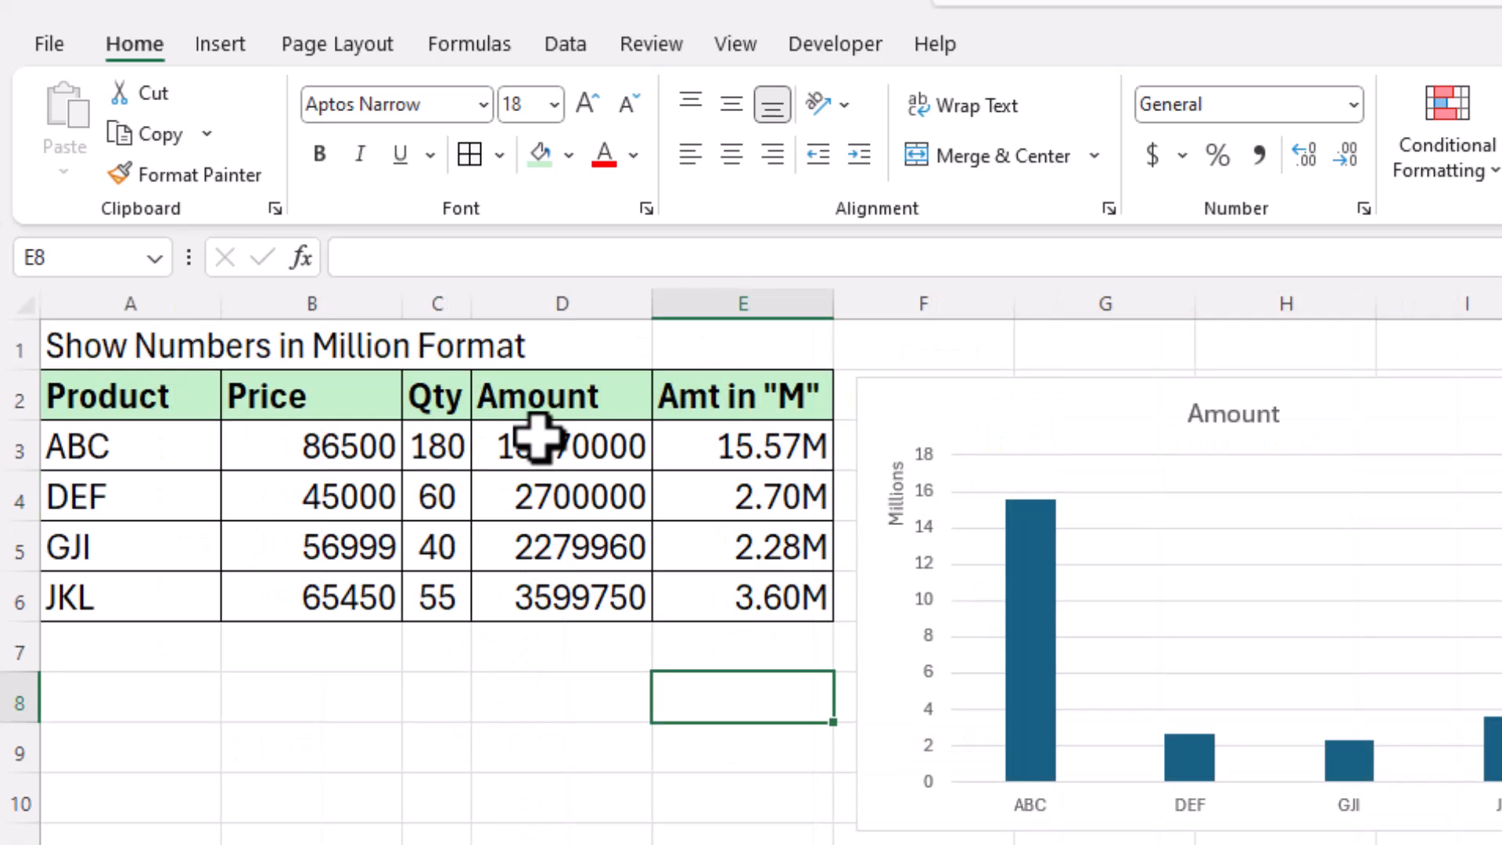
left_click_drag(539, 446, 569, 597)
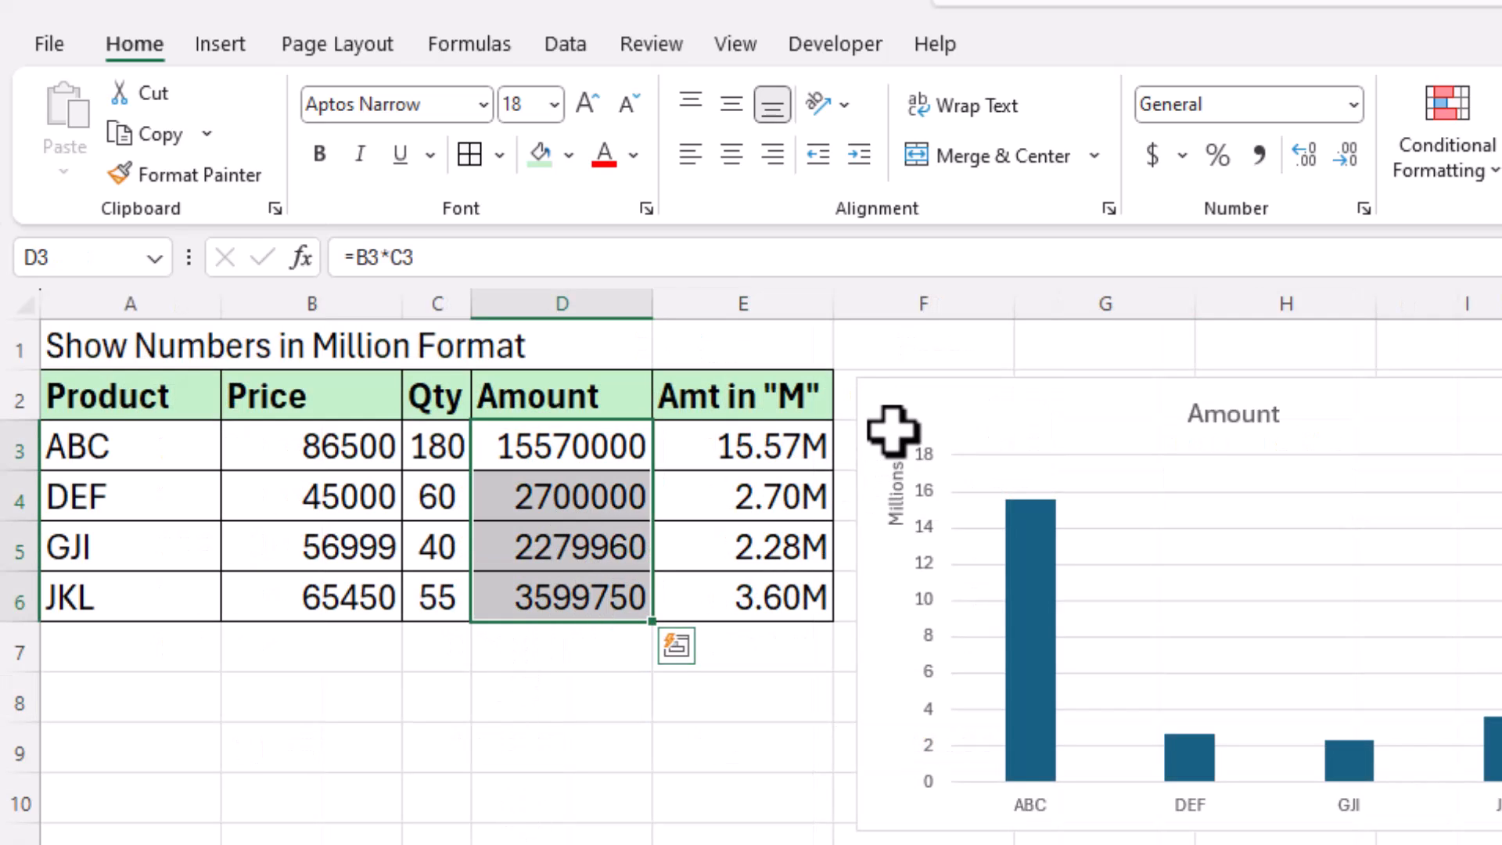
Step: Delete the Amount chart and the Amt in "M" column
left_click(913, 402)
key("Delete")
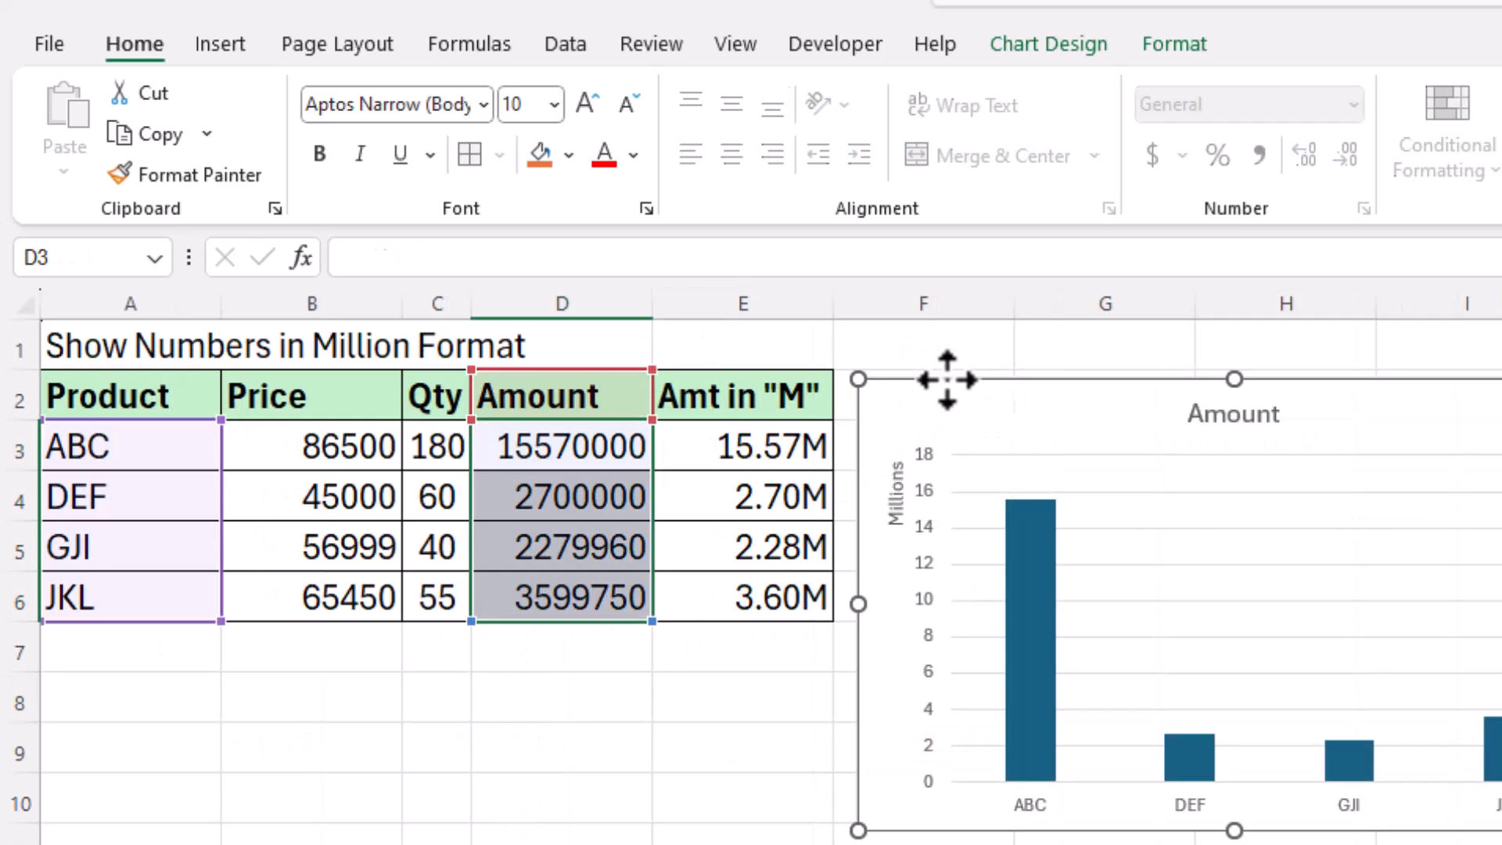
left_click_drag(792, 435, 791, 524)
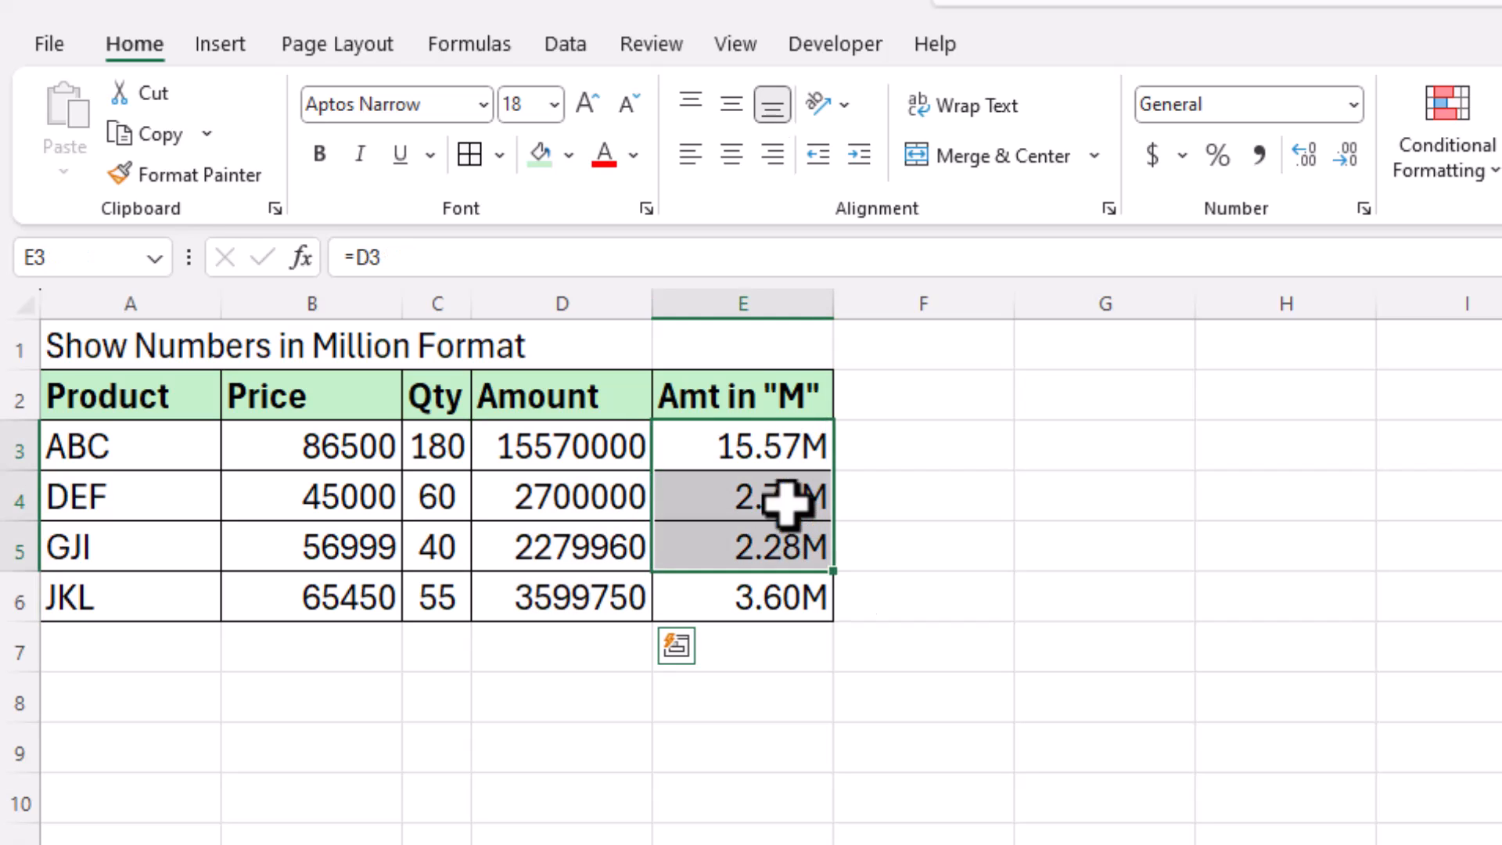
left_click(769, 304)
key("ctrl+minus")
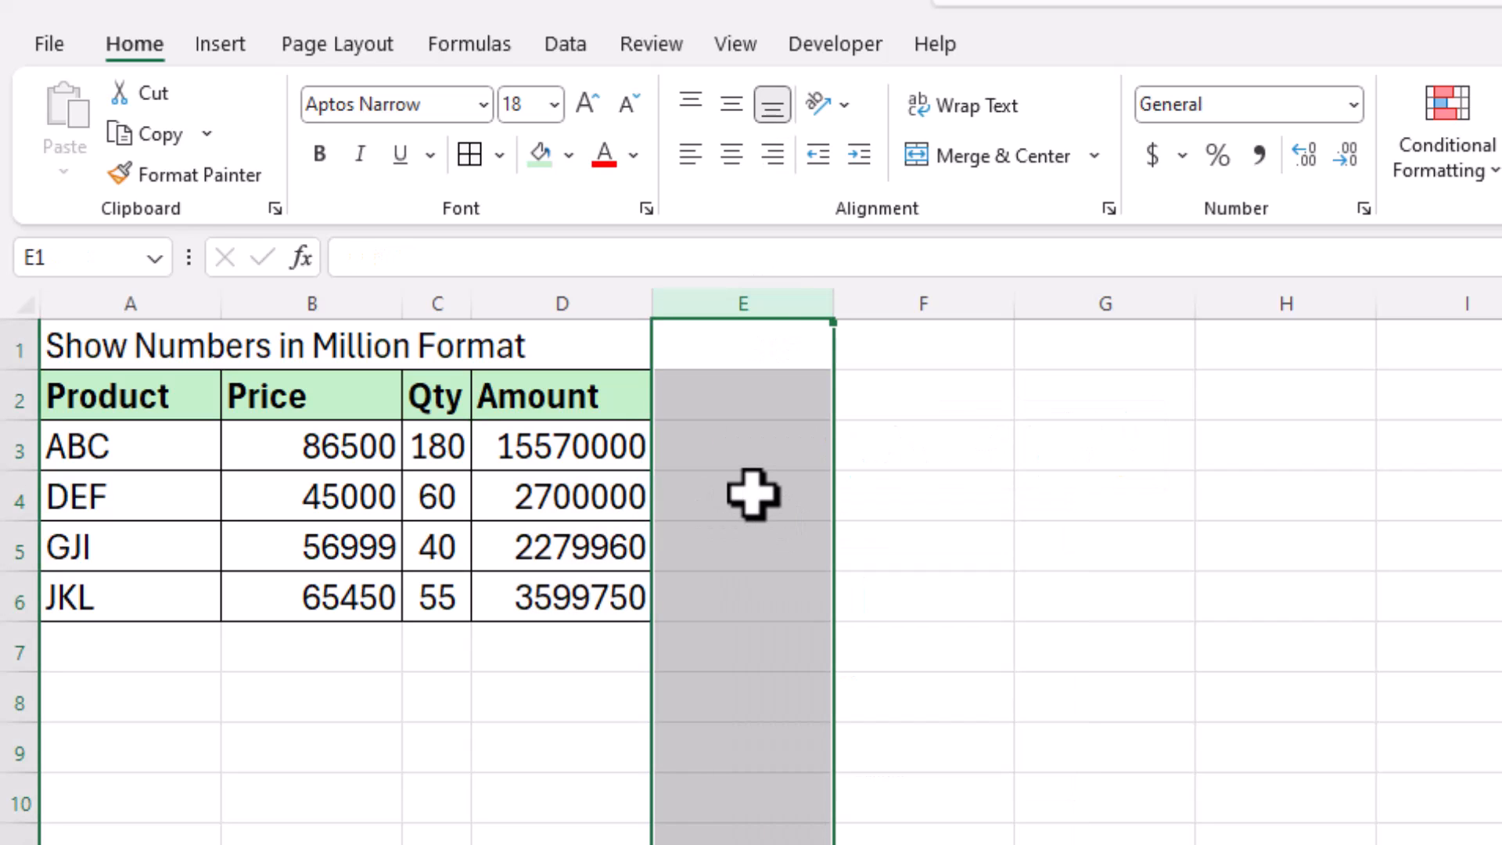
Step: Link E3:E6 to the Amount values with =D3 filled down to E6
left_click(736, 497)
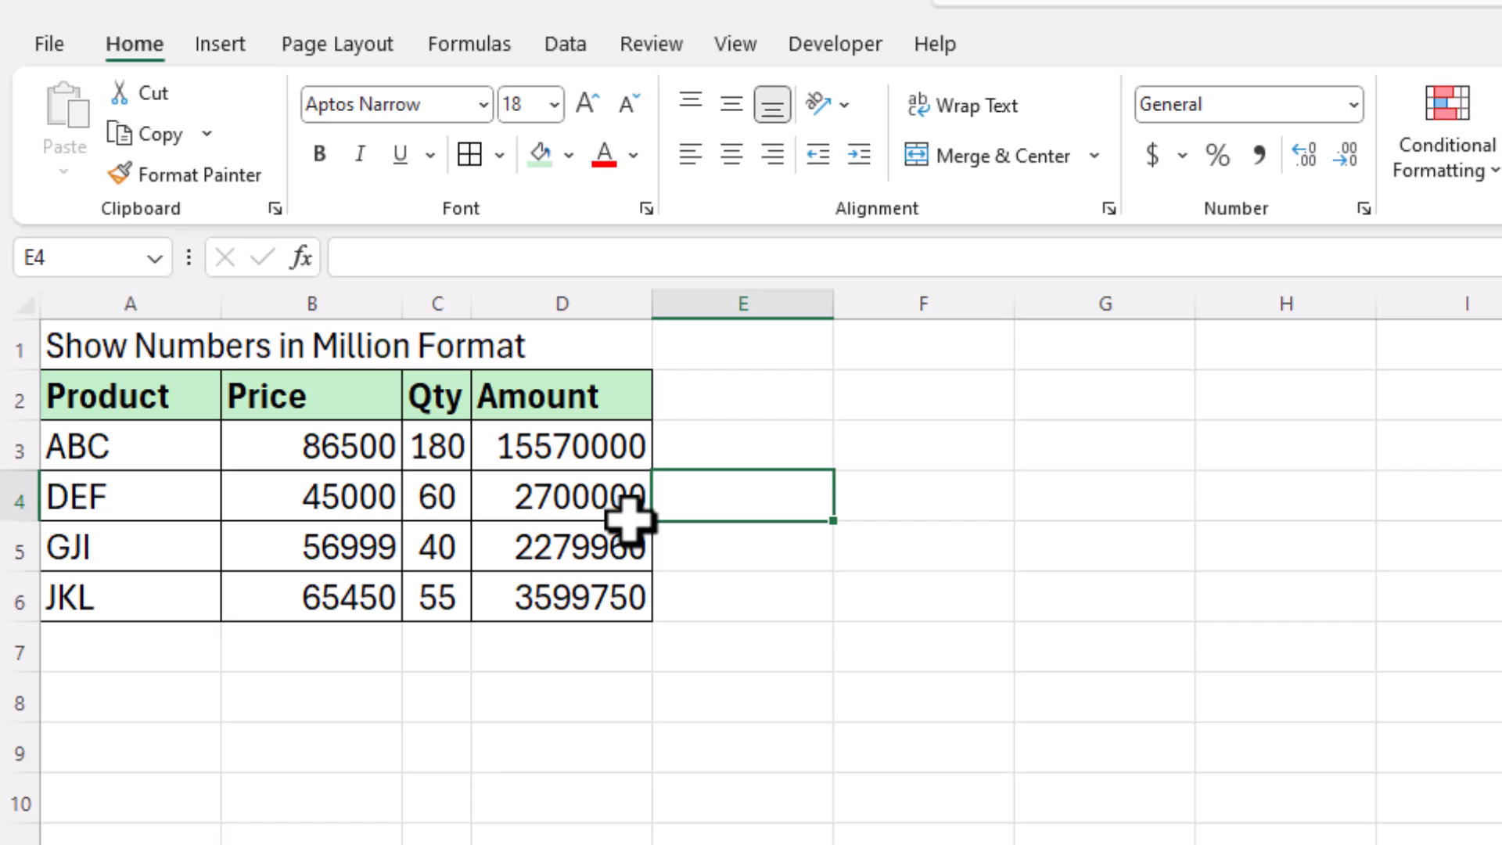
left_click(552, 500)
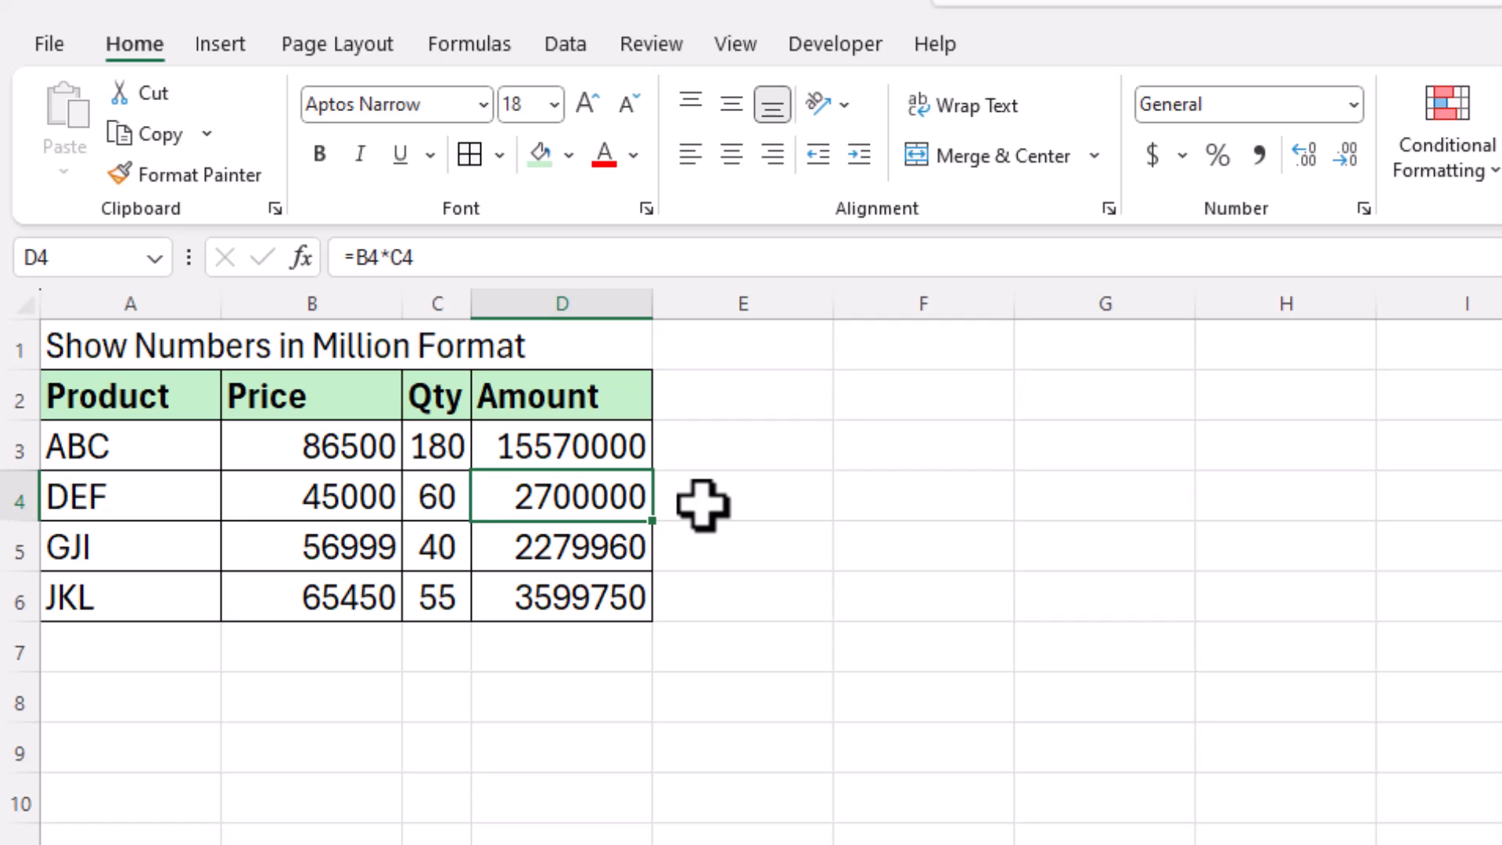
left_click_drag(577, 438, 570, 586)
key("ctrl+c")
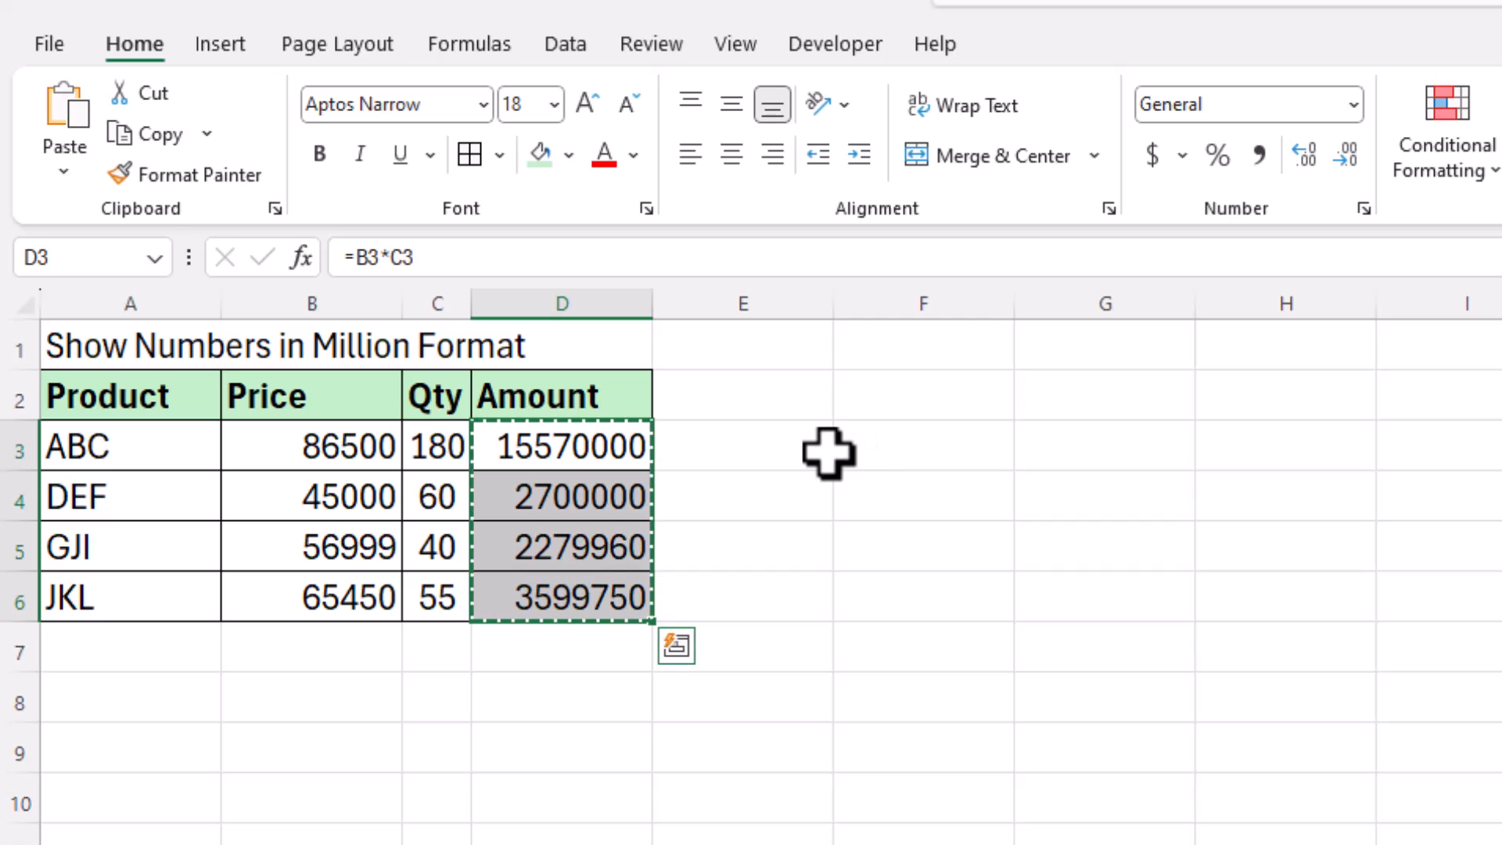
left_click(819, 453)
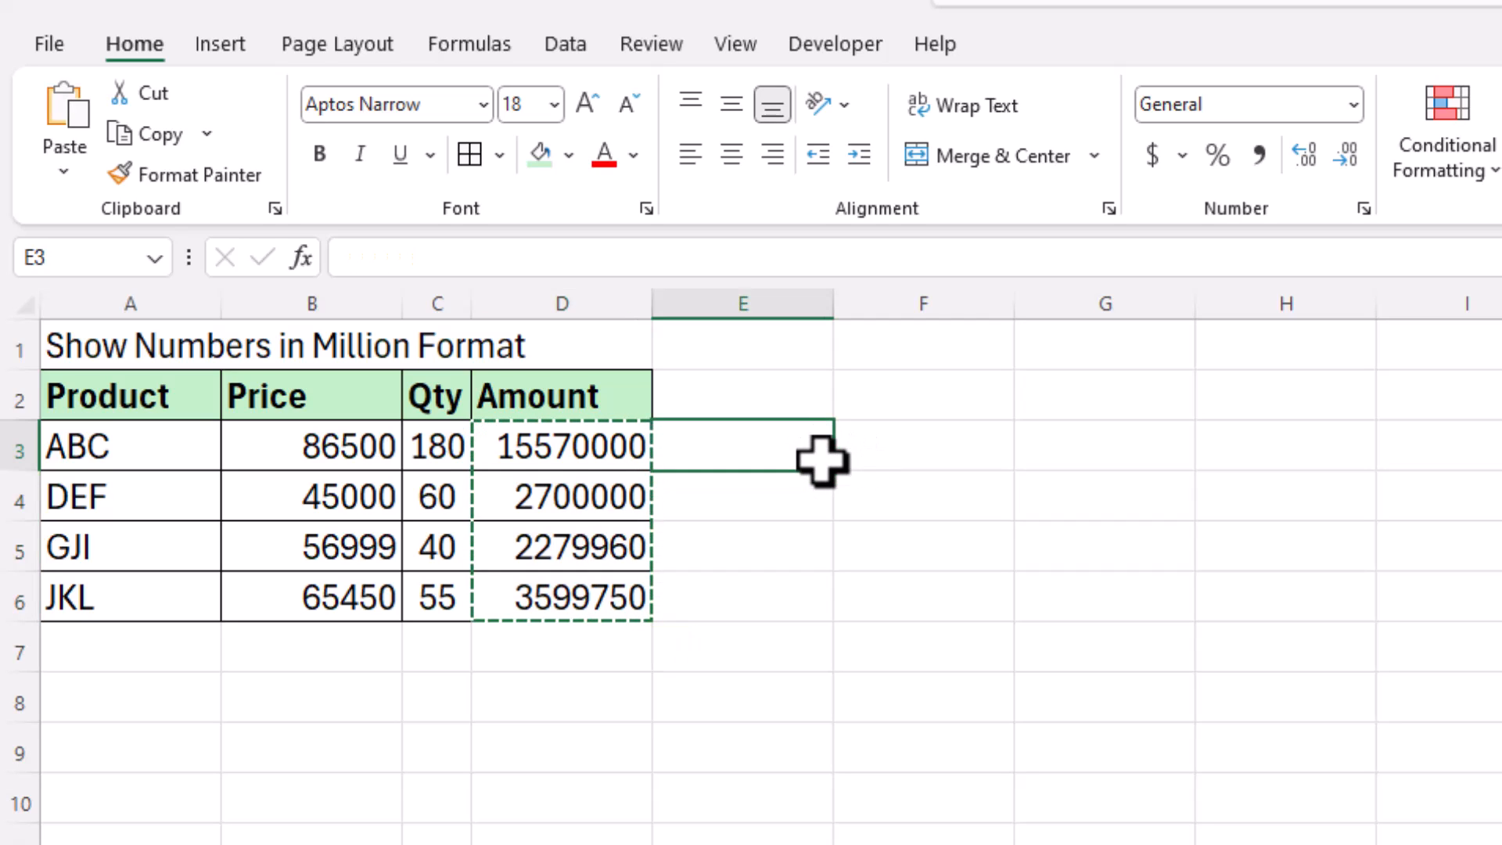
key("Escape")
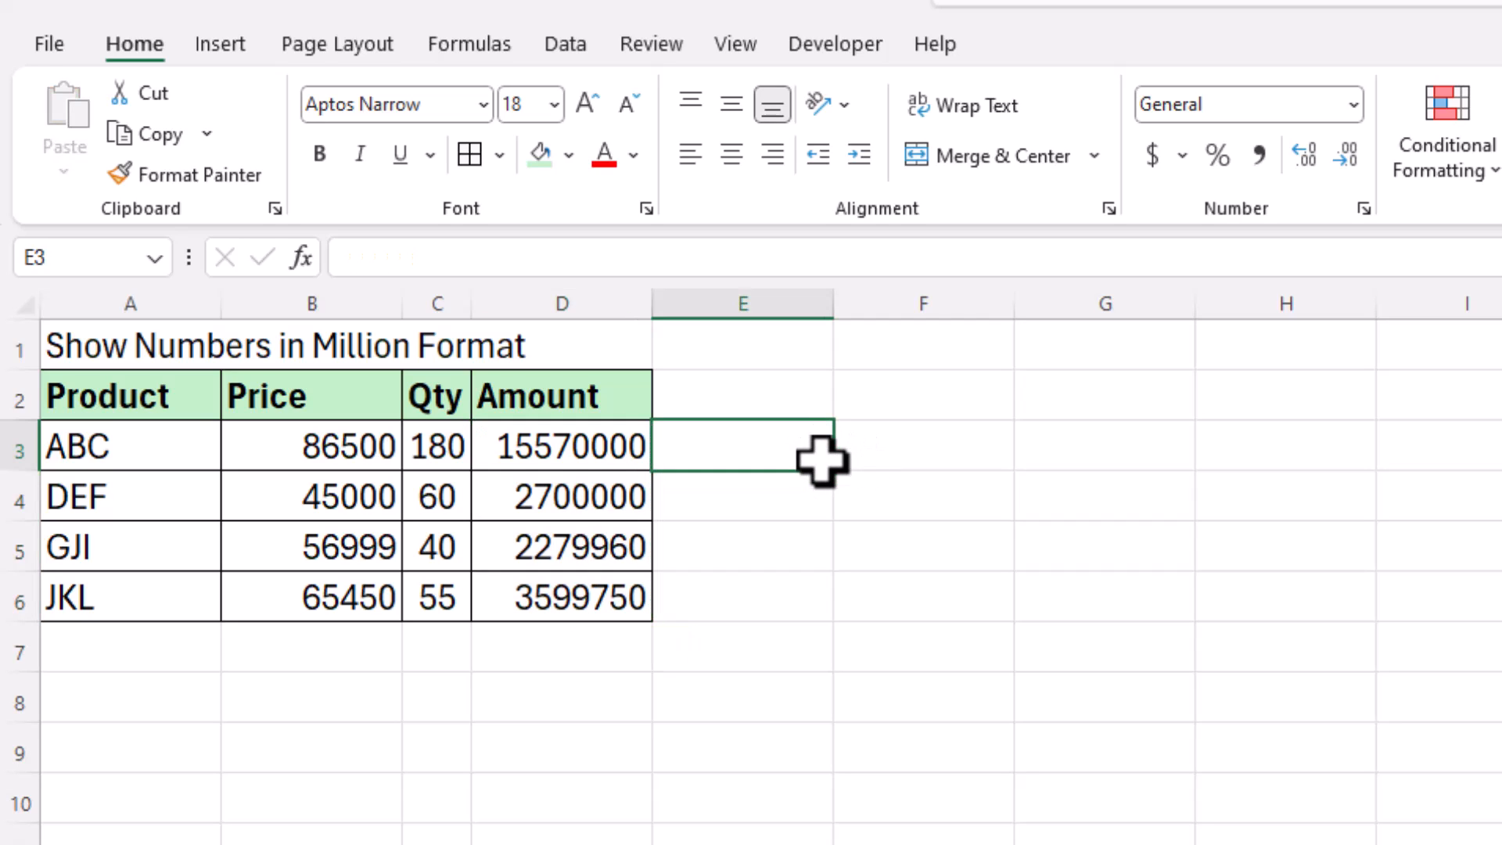
type("=")
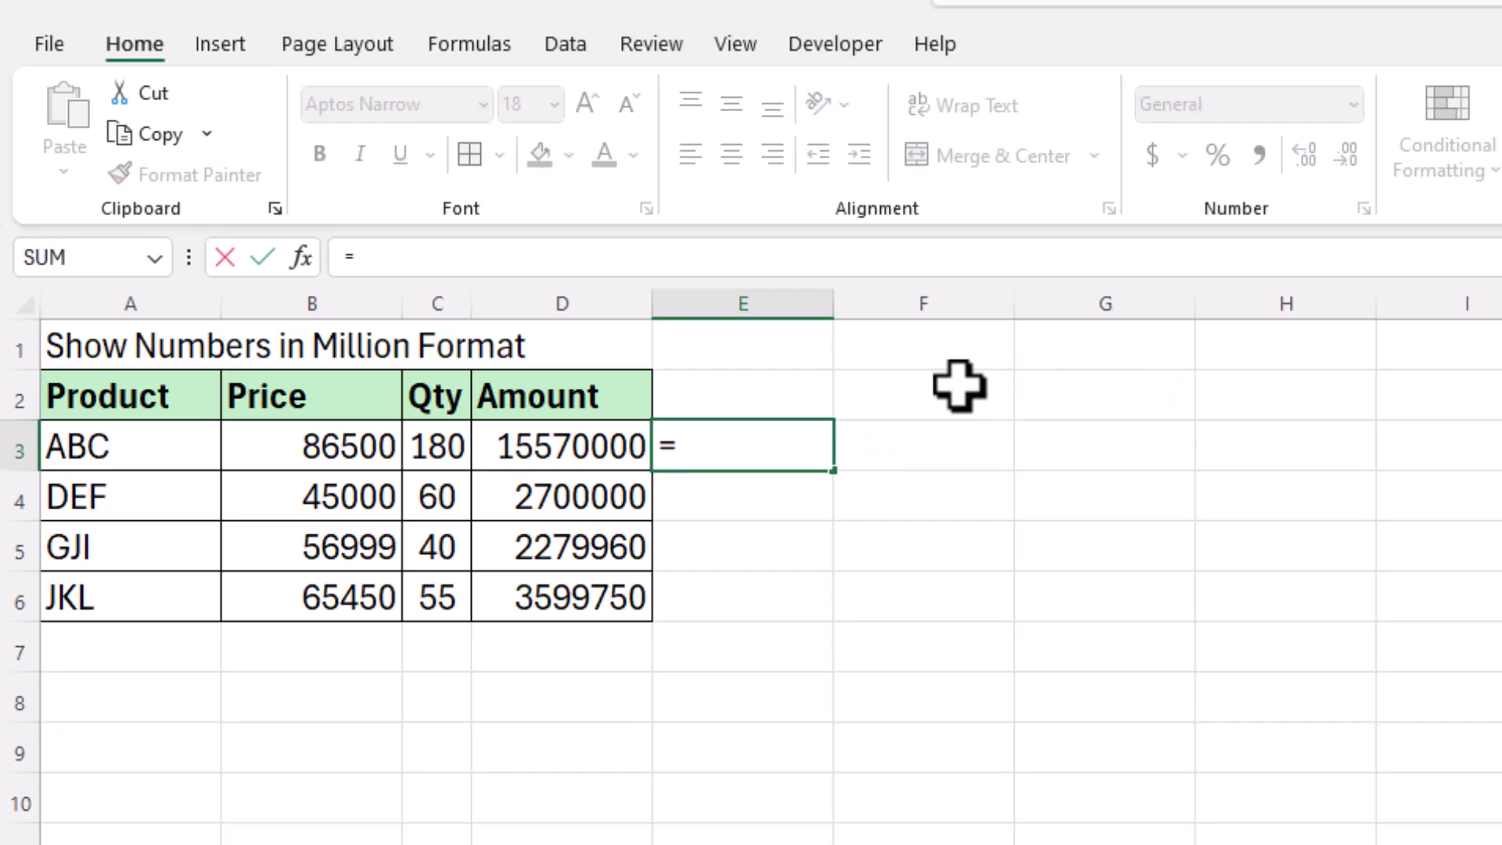
left_click(528, 444)
key("Return")
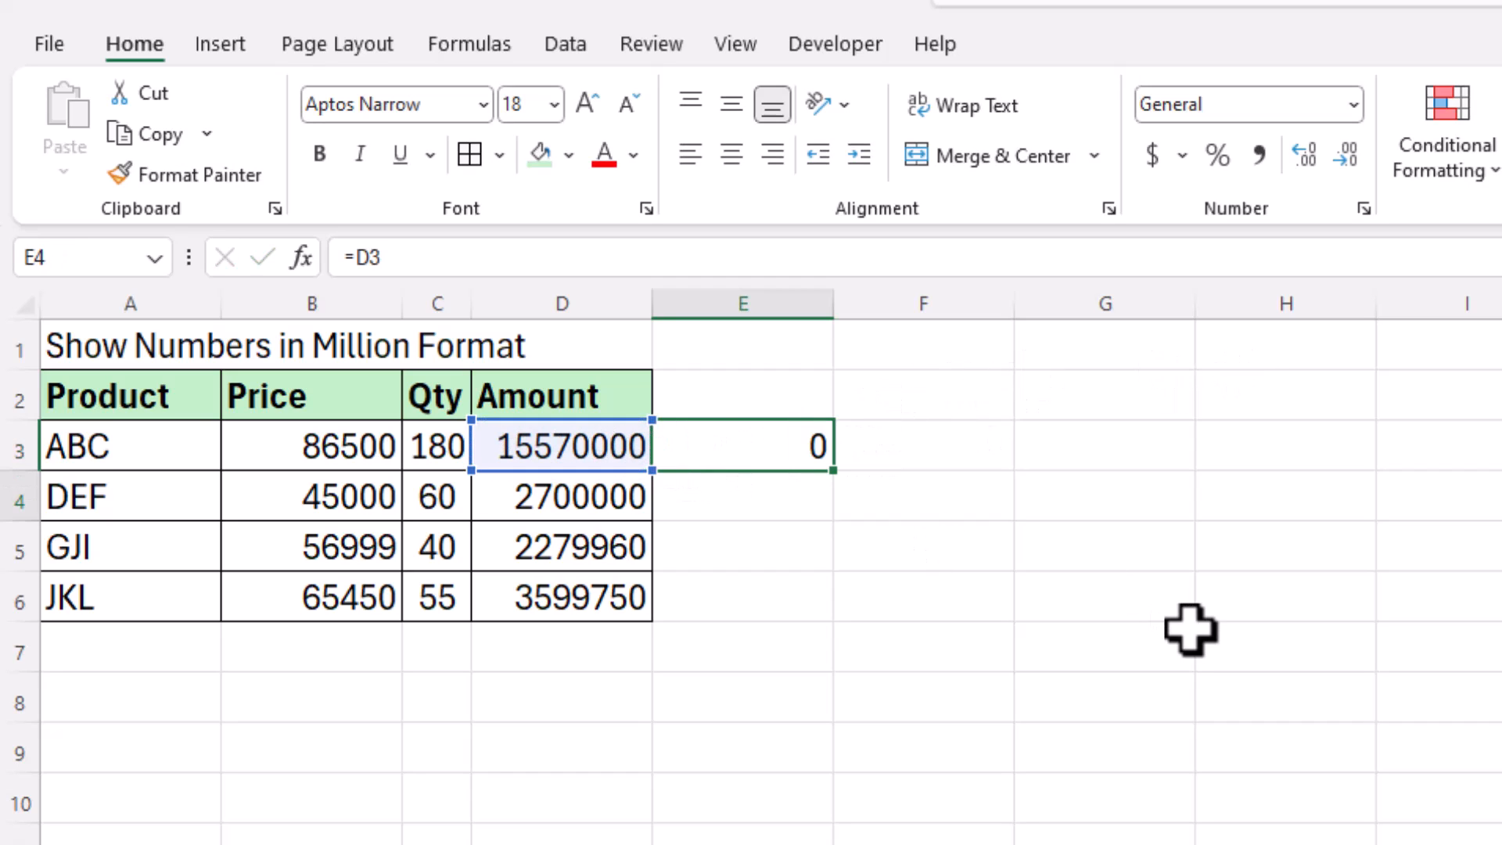
left_click(792, 454)
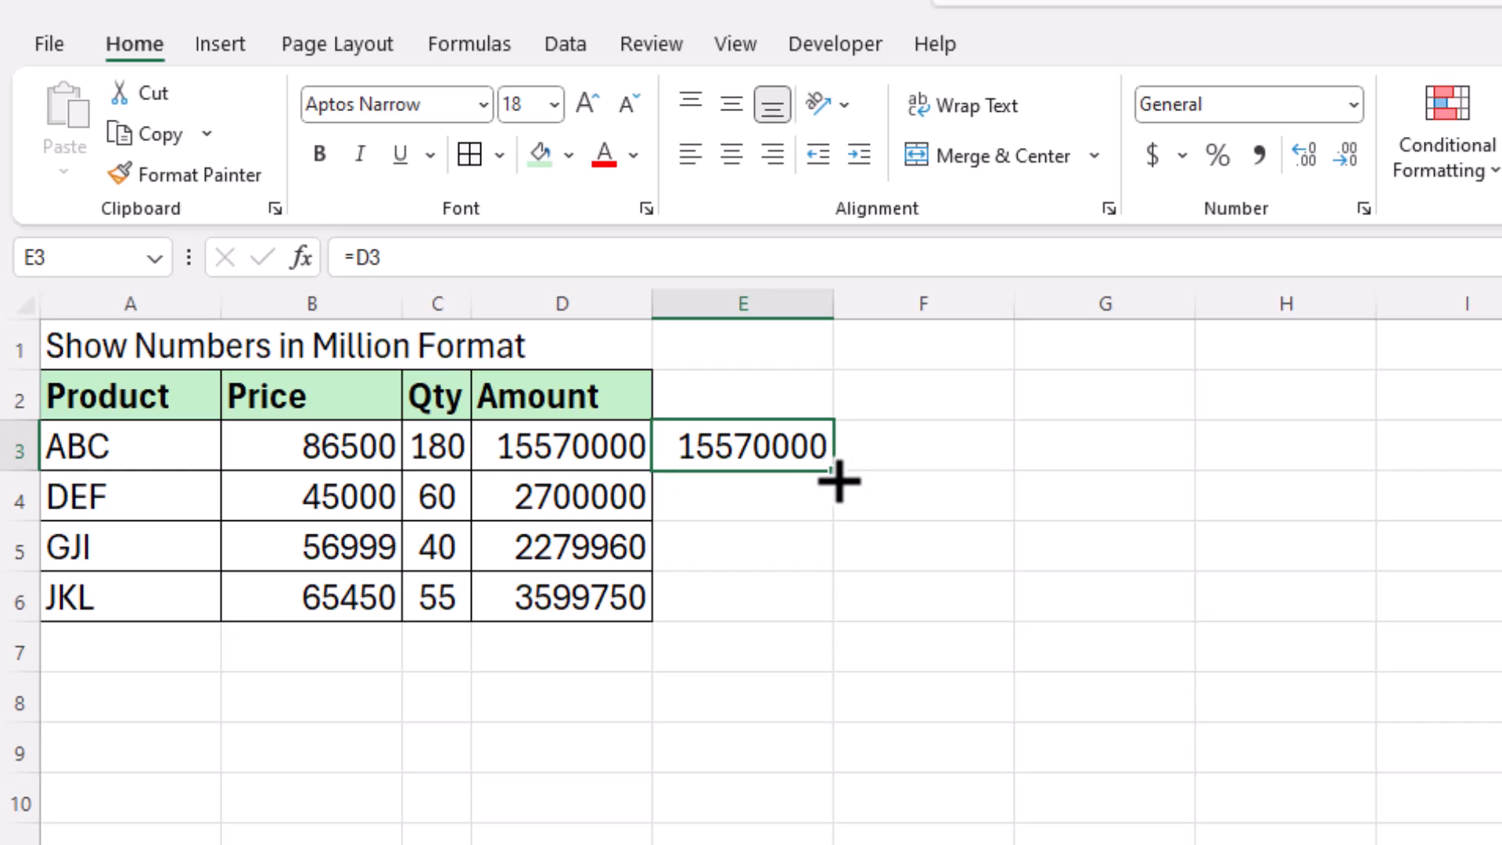
left_click_drag(837, 479, 838, 604)
left_click(926, 540)
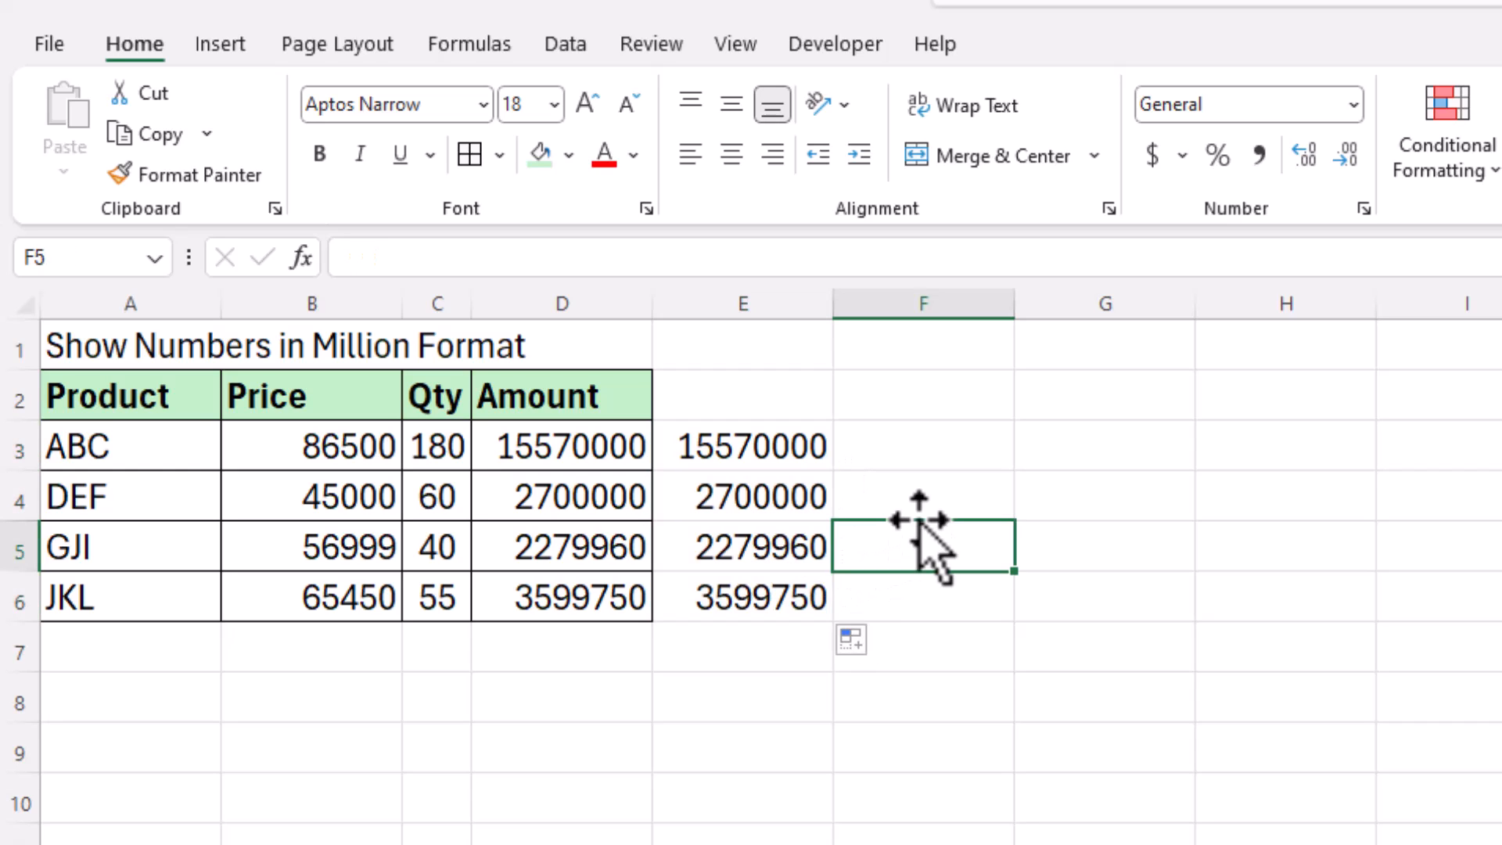
left_click_drag(820, 449, 806, 592)
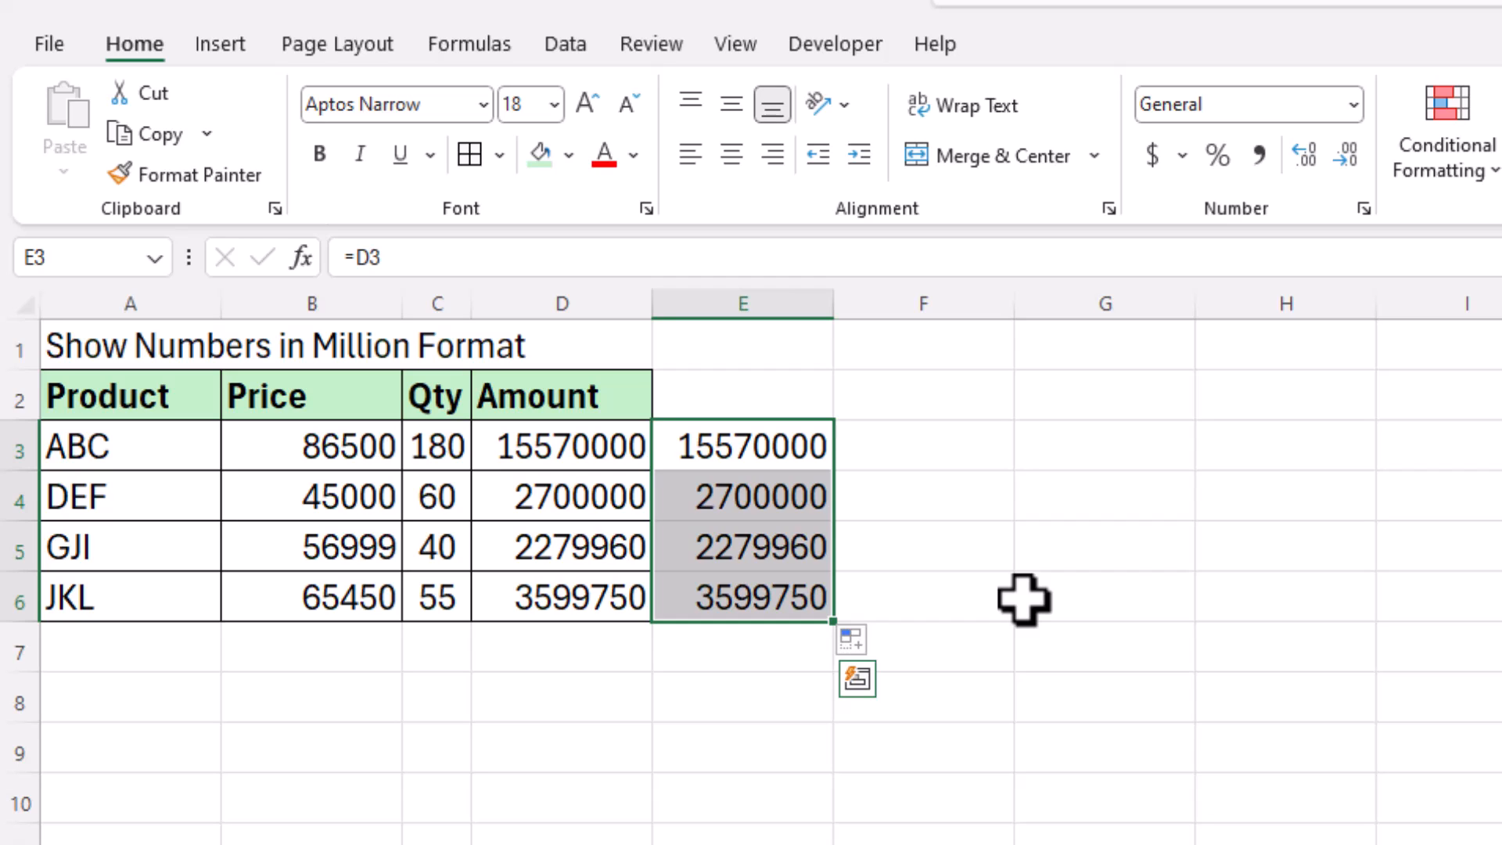
Step: Replace the General code for E3:E6 with the custom format #,,,.00" Lakhs"
key("ctrl+1")
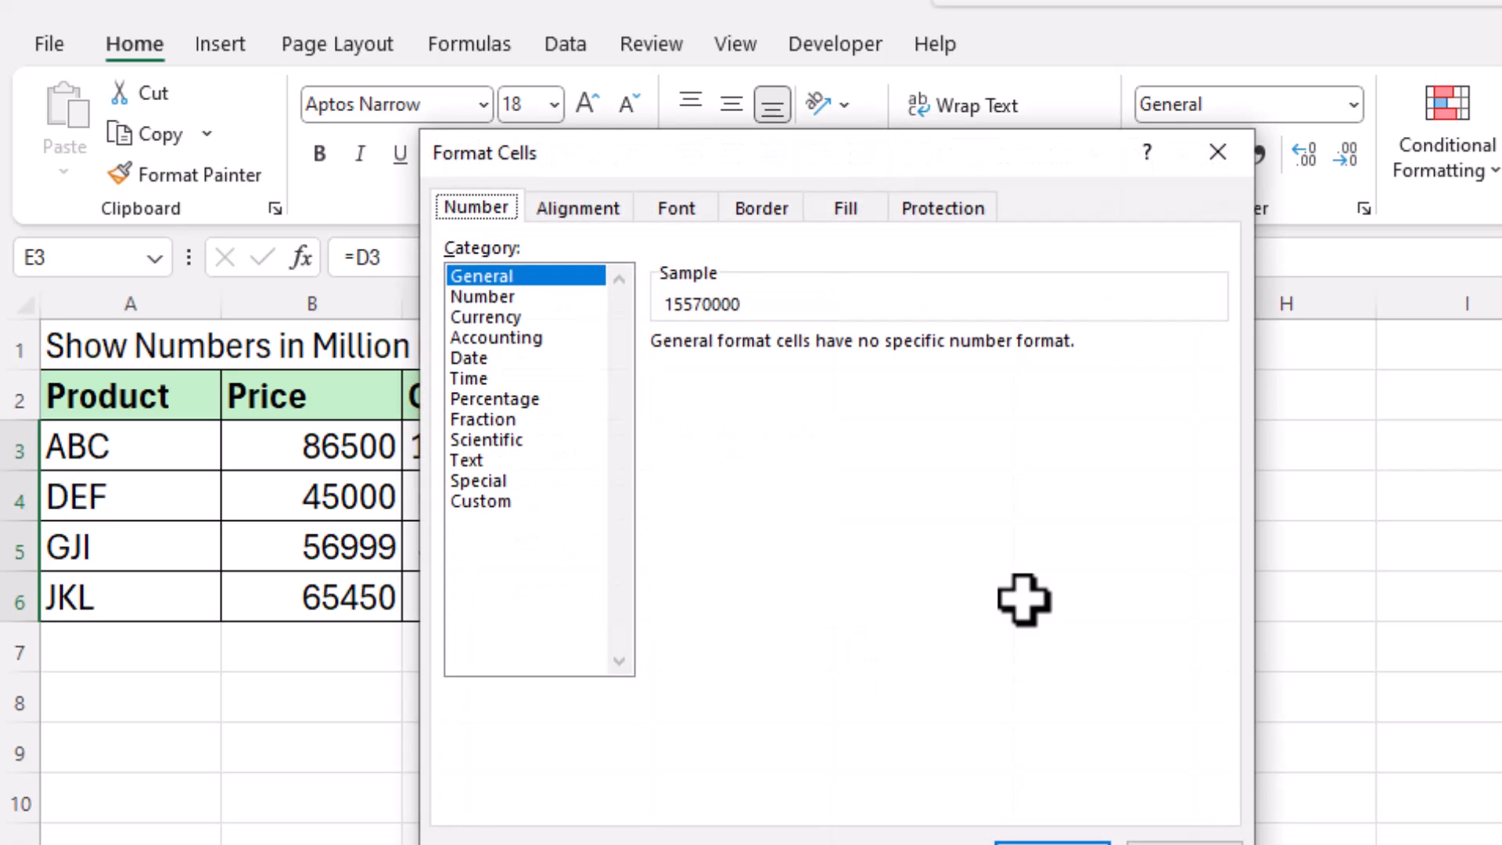
left_click_drag(765, 160, 1186, 218)
left_click(925, 557)
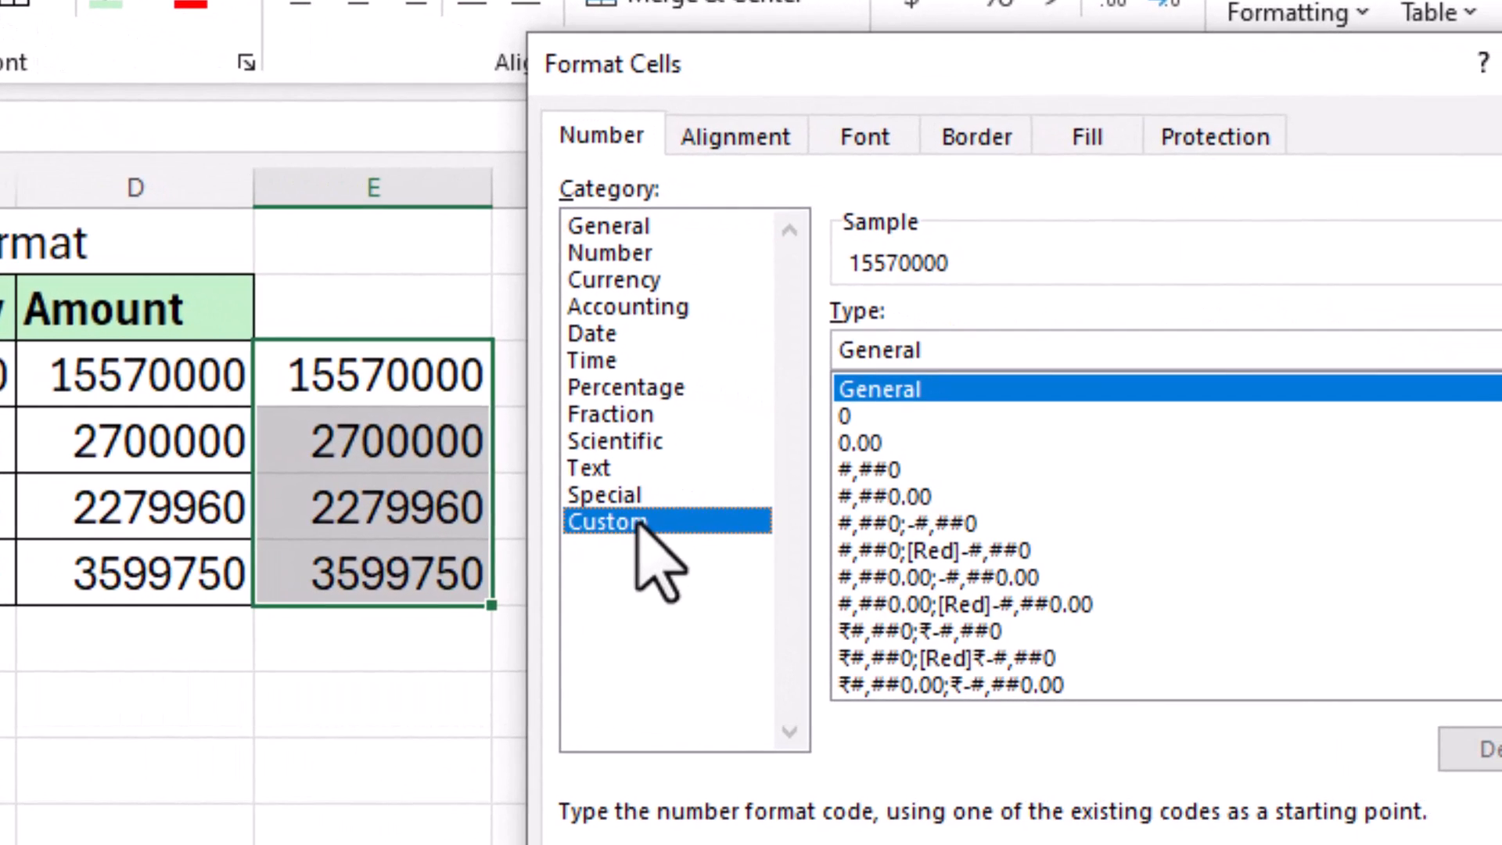
key("BackSpace")
key("BackSpace")
key("BackSpace")
key("BackSpace")
key("BackSpace")
key("BackSpace")
key("BackSpace")
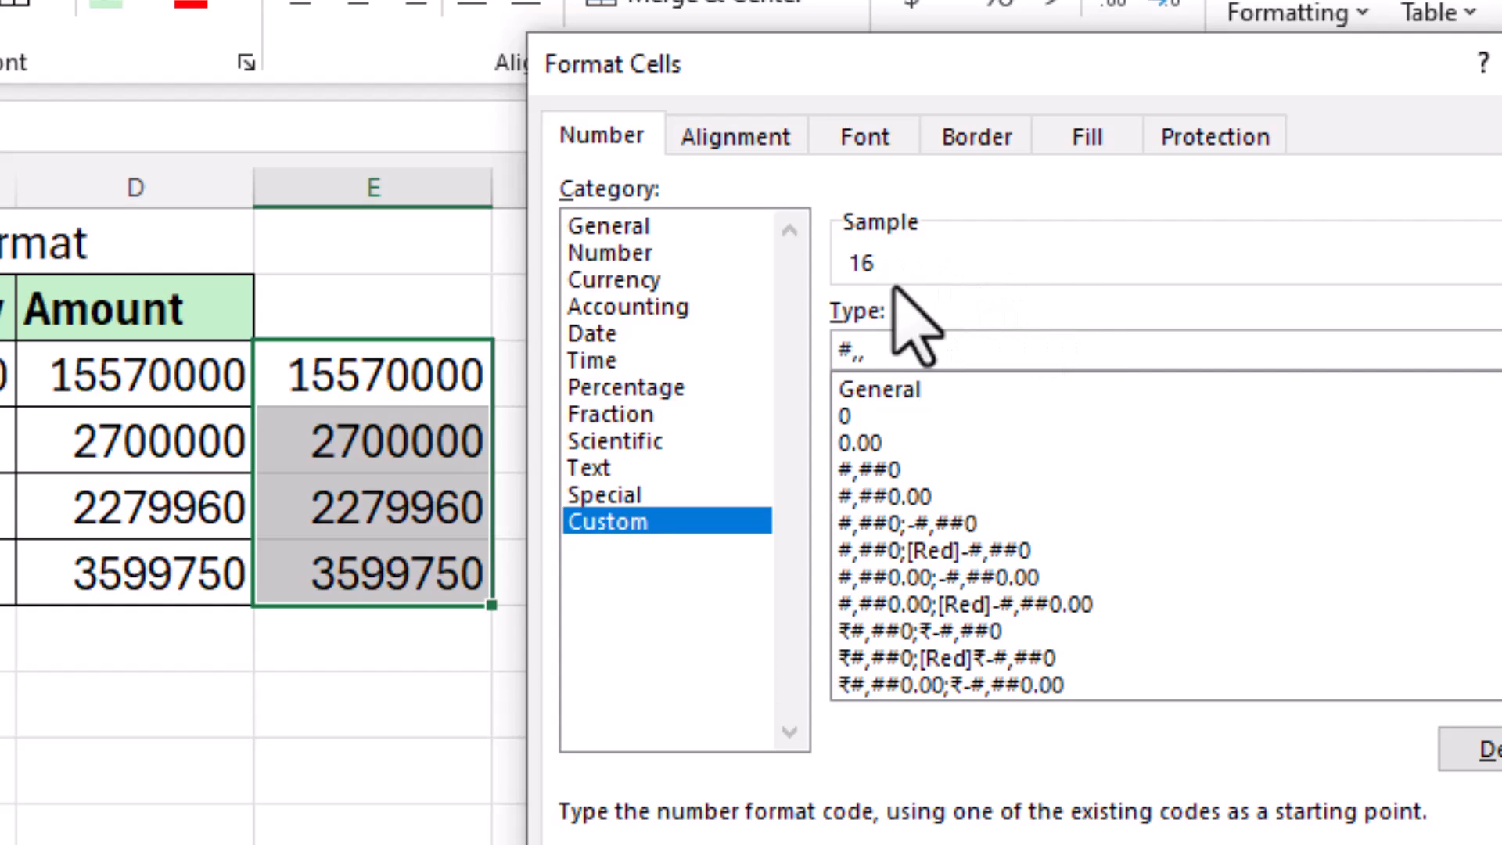
type(",.00\" Lakhs")
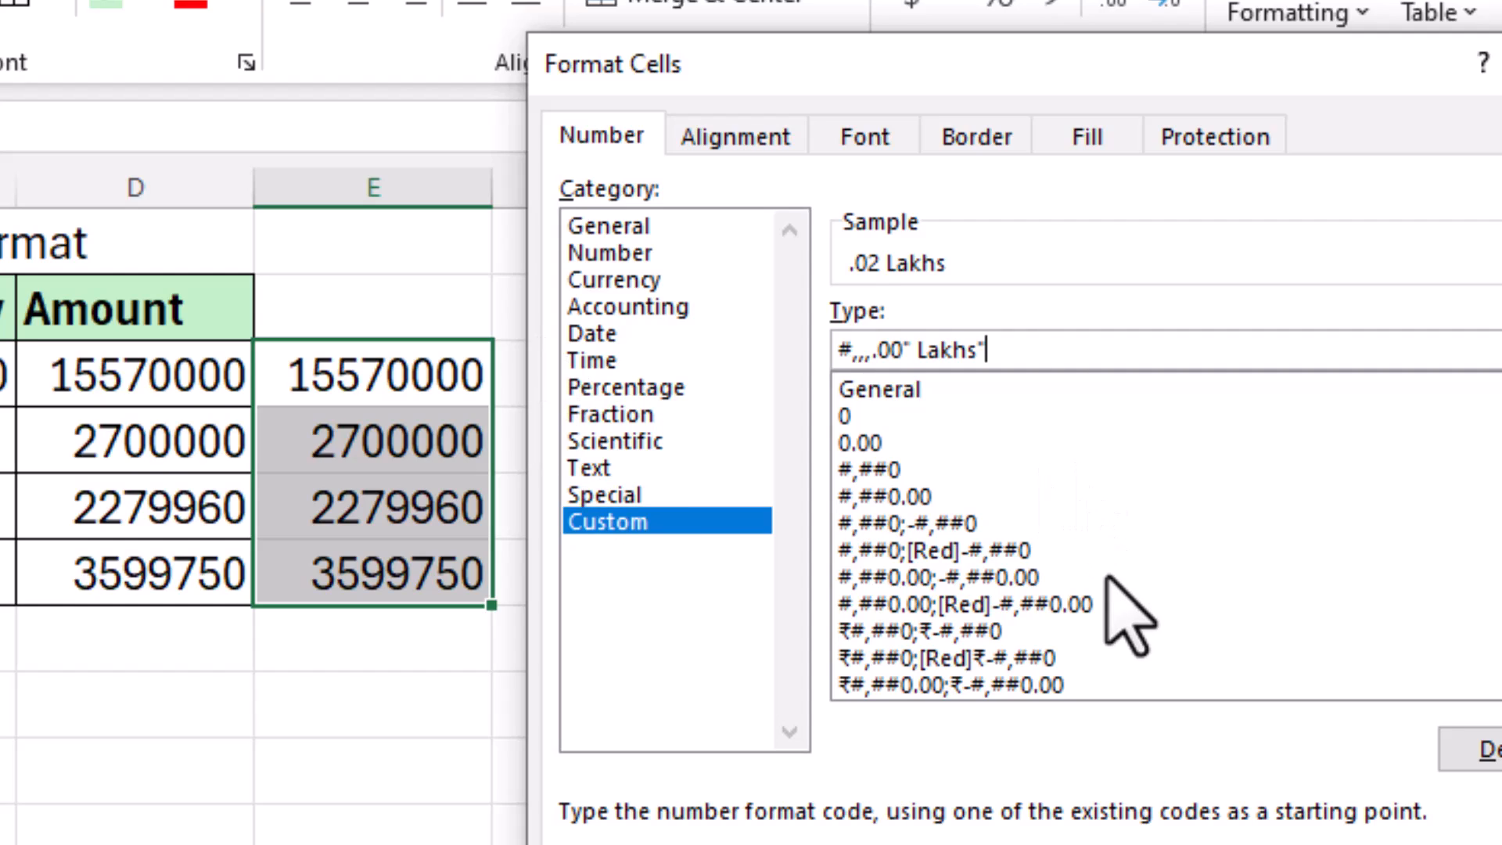
Step: Add %% after a line break to the Lakhs format code and apply it to E3:E6
type("%")
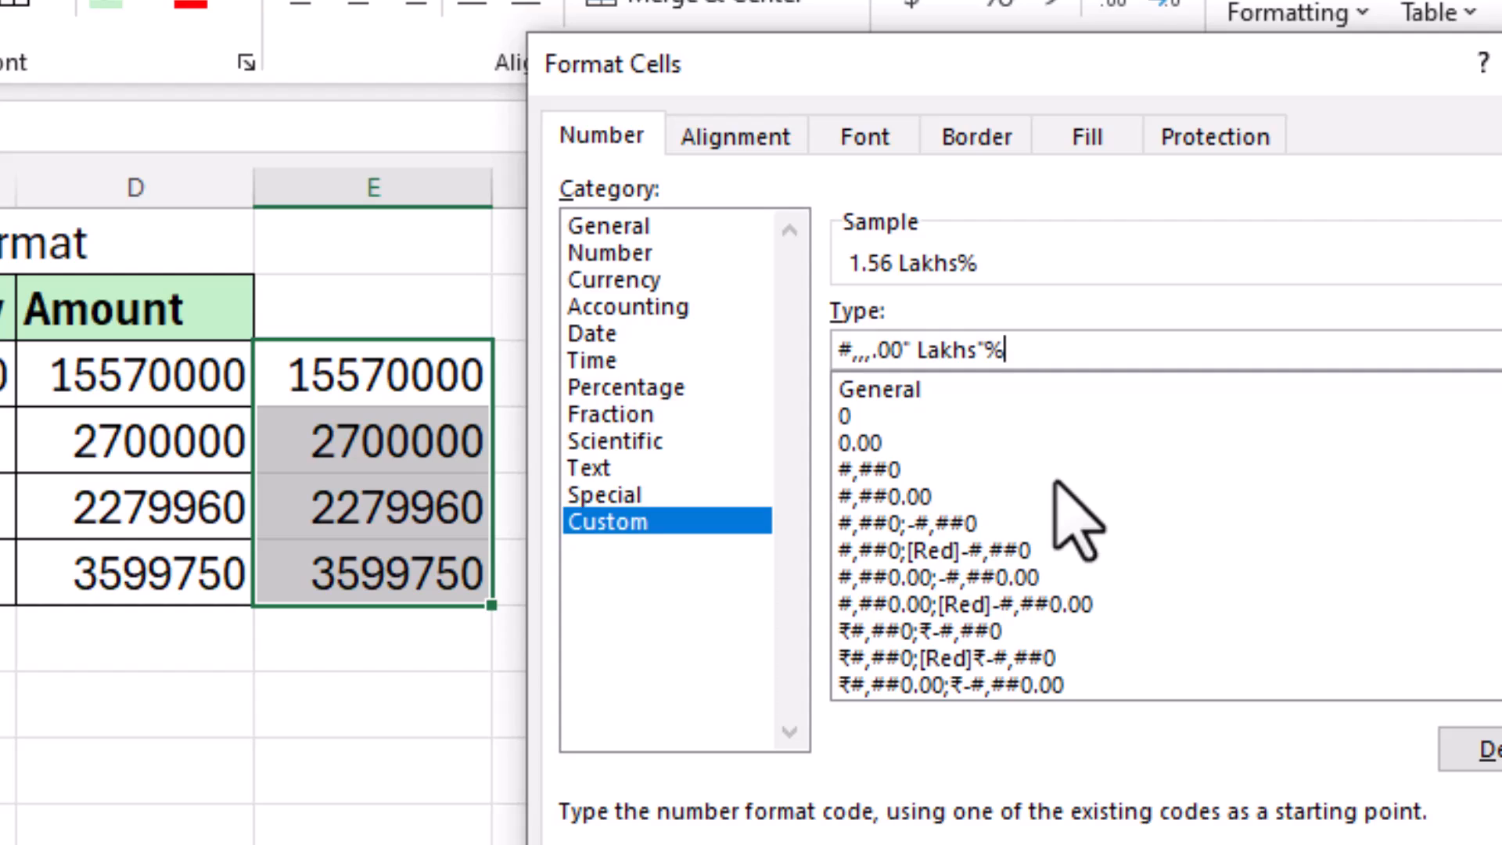
type("%")
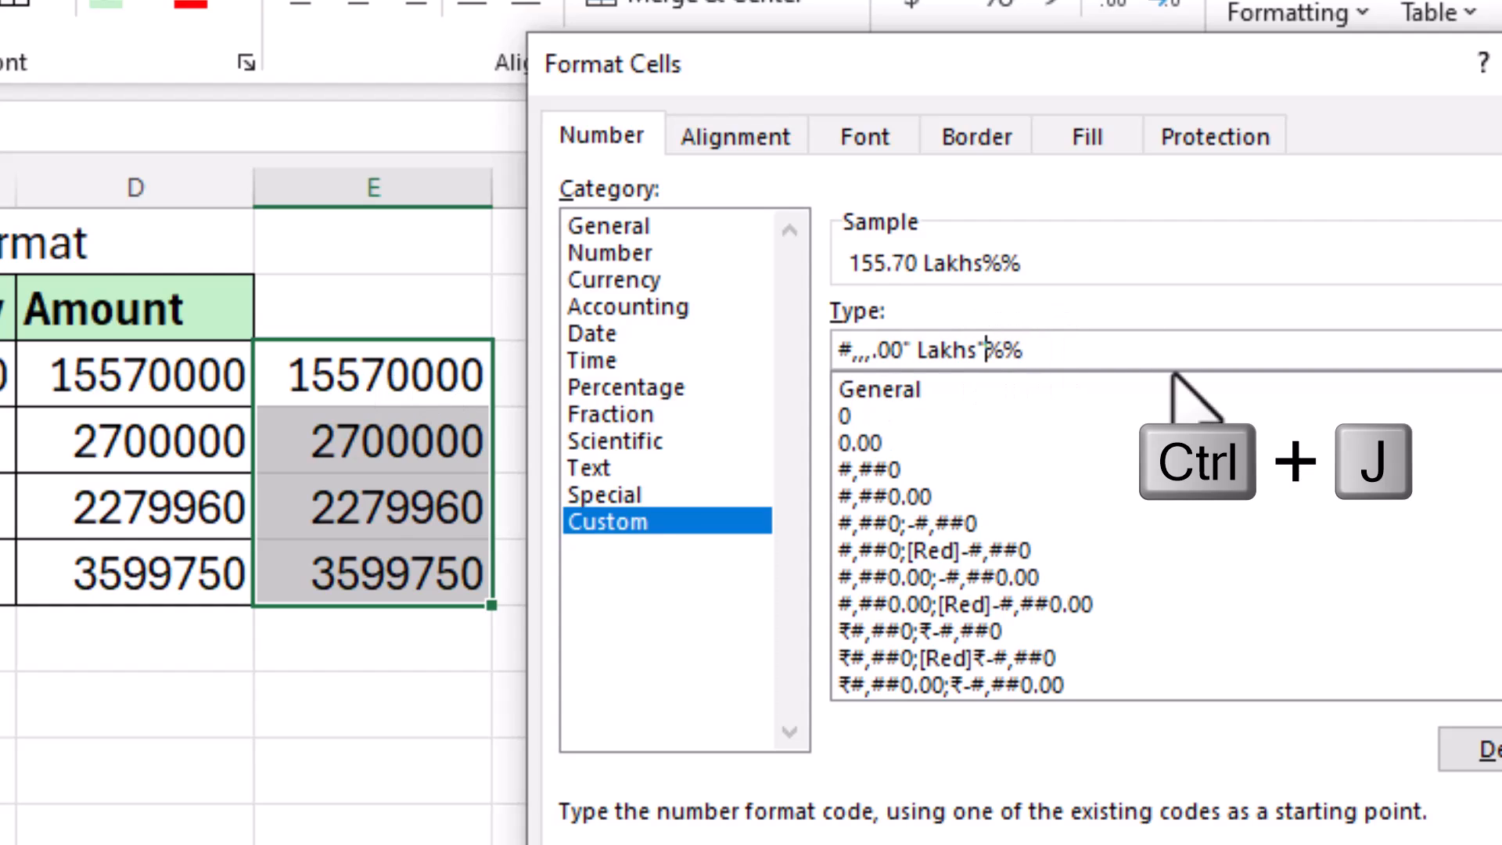
key("ctrl+j")
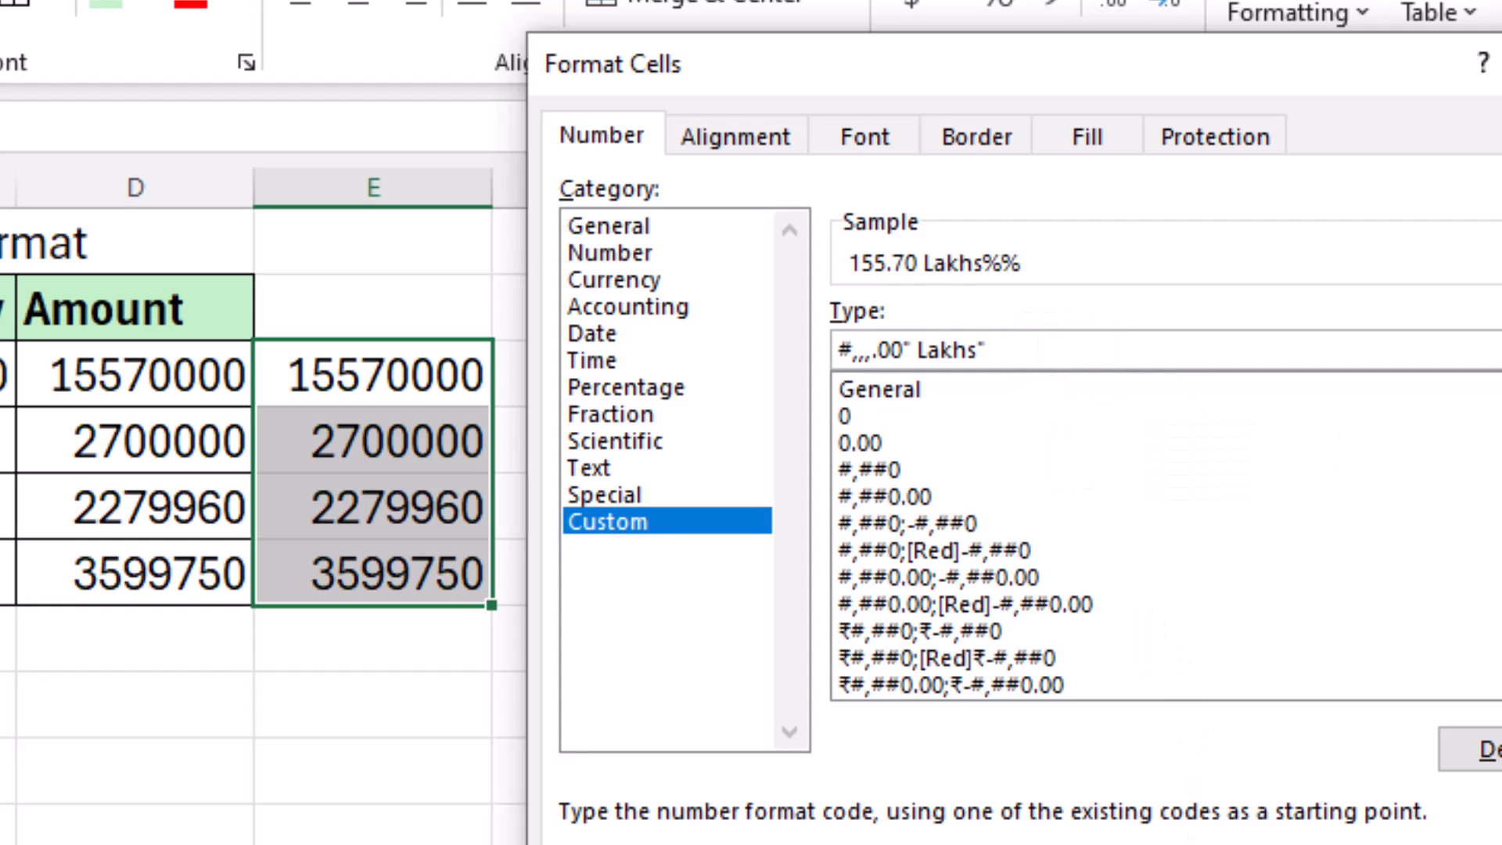
key("Return")
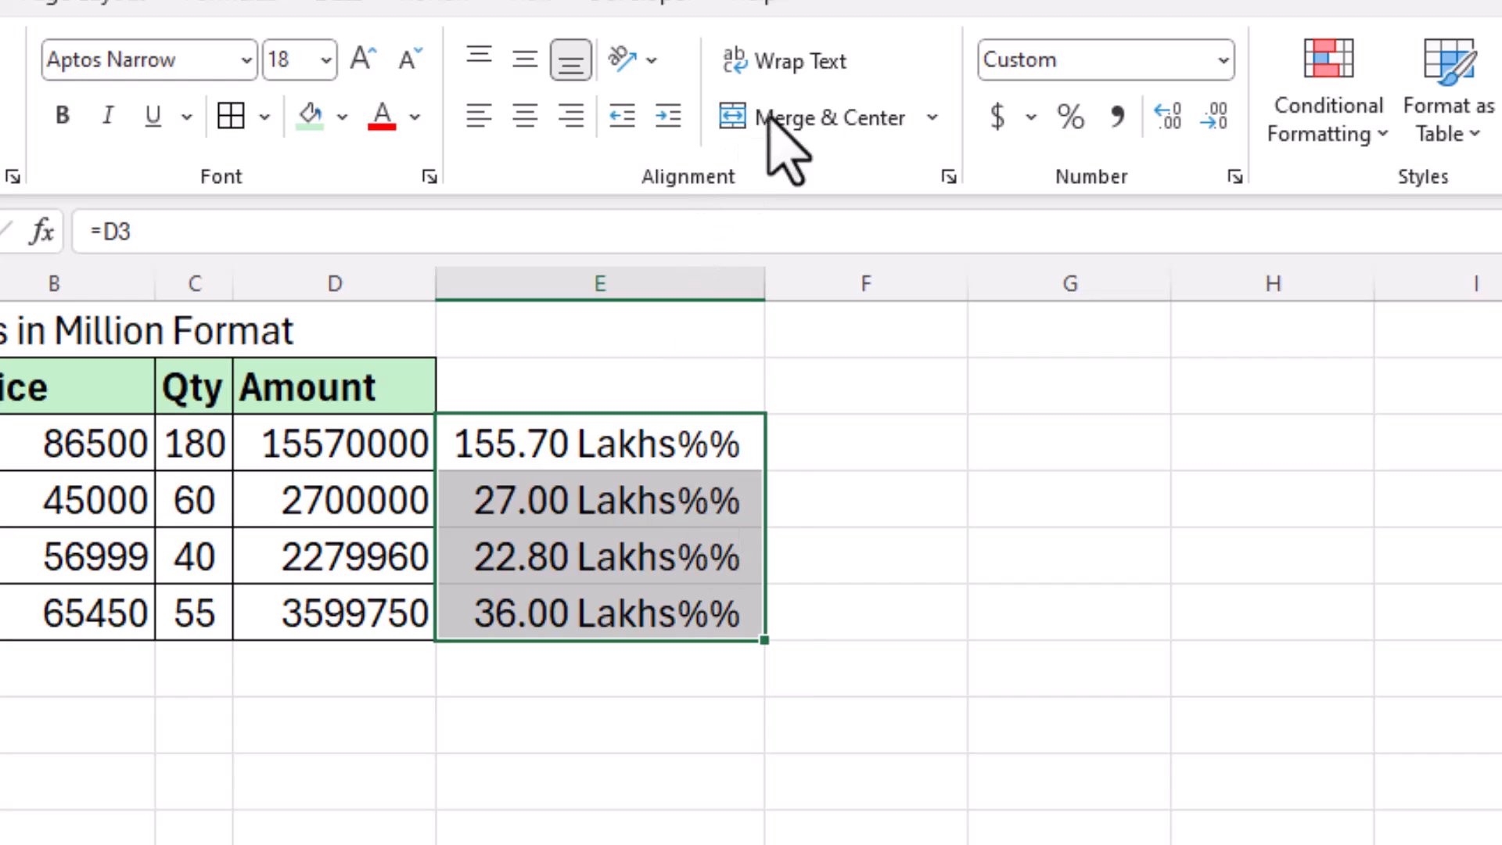
Step: Turn on Wrap Text for E3:E6 so the %% signs drop out of view
left_click(816, 66)
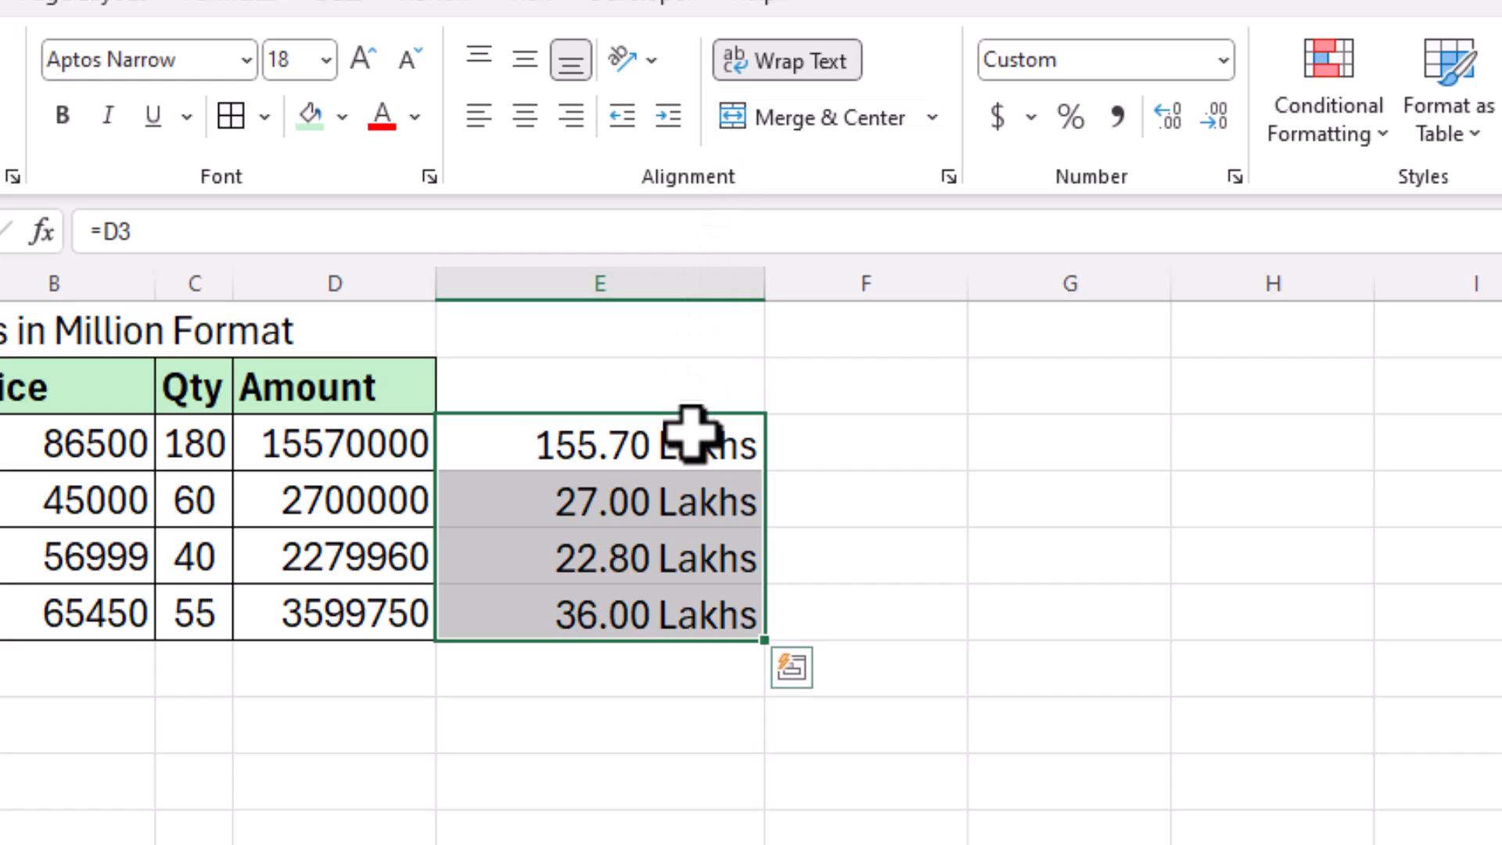
left_click(686, 505)
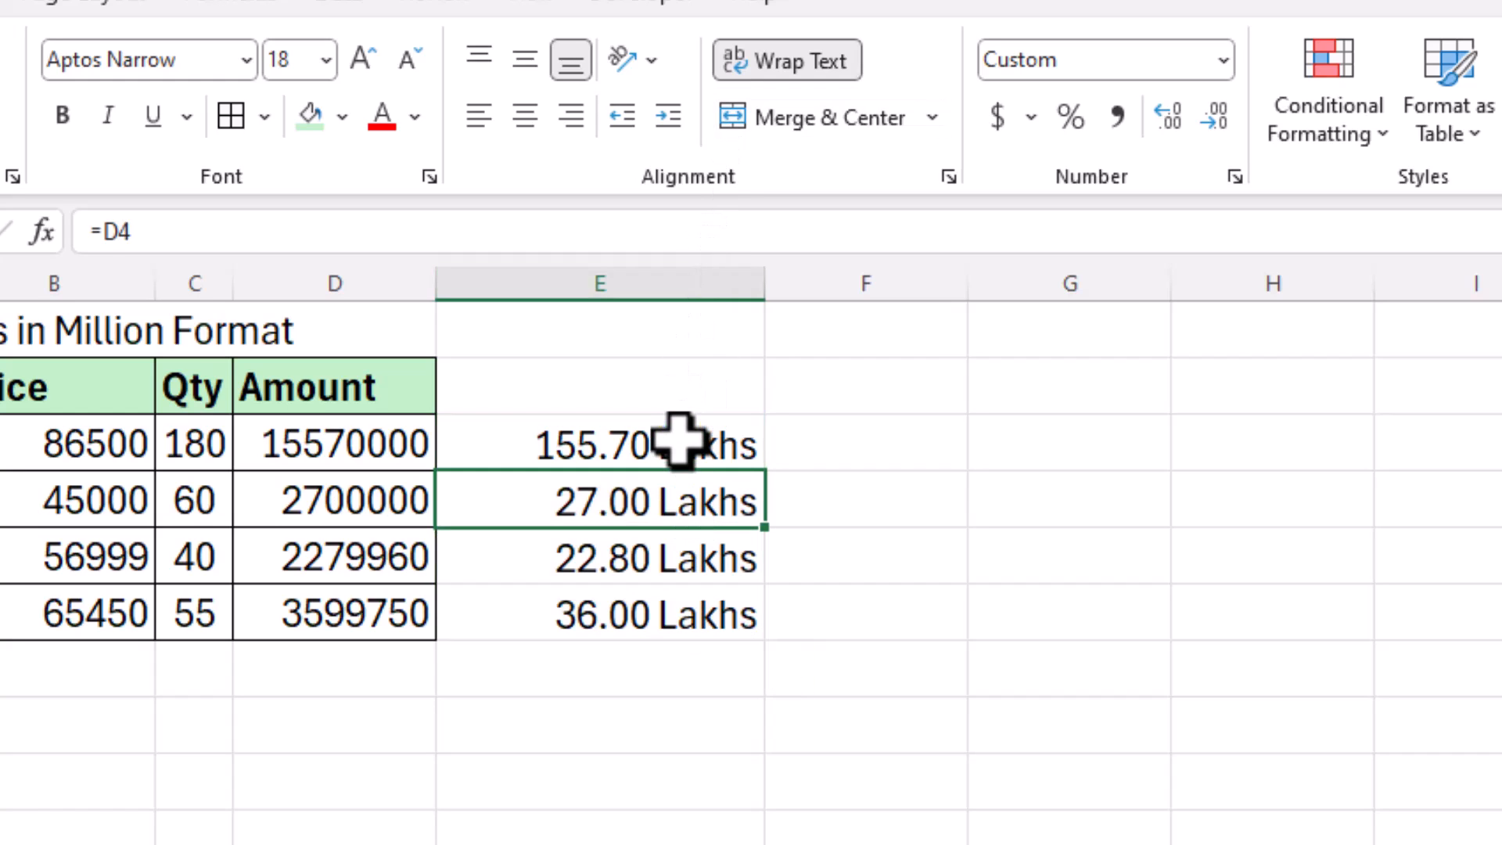
left_click_drag(691, 446, 692, 618)
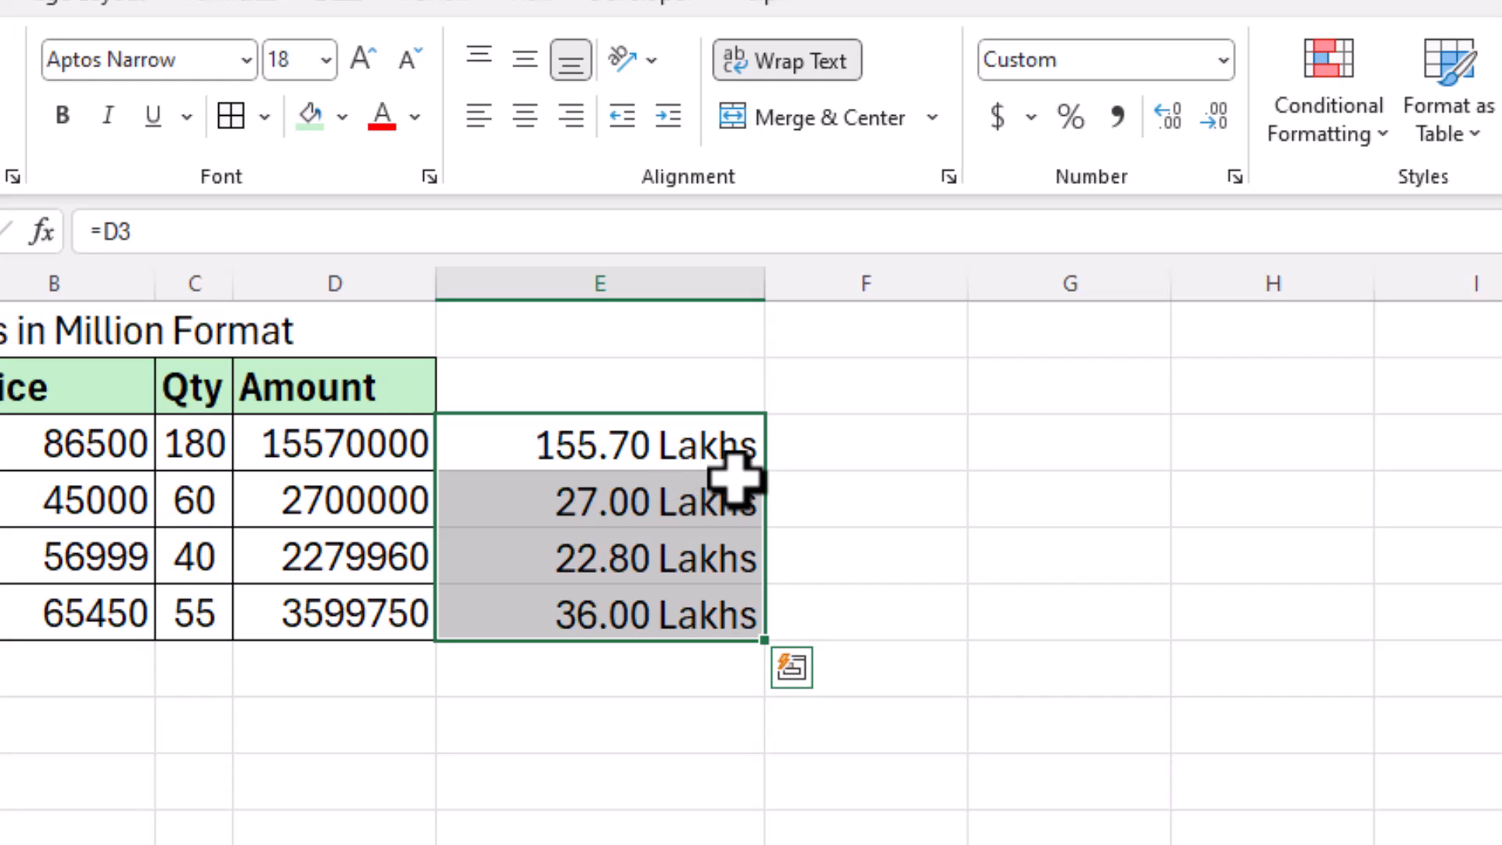
Step: Change the first product's price to 86626 and its quantity to 85
left_click(836, 481)
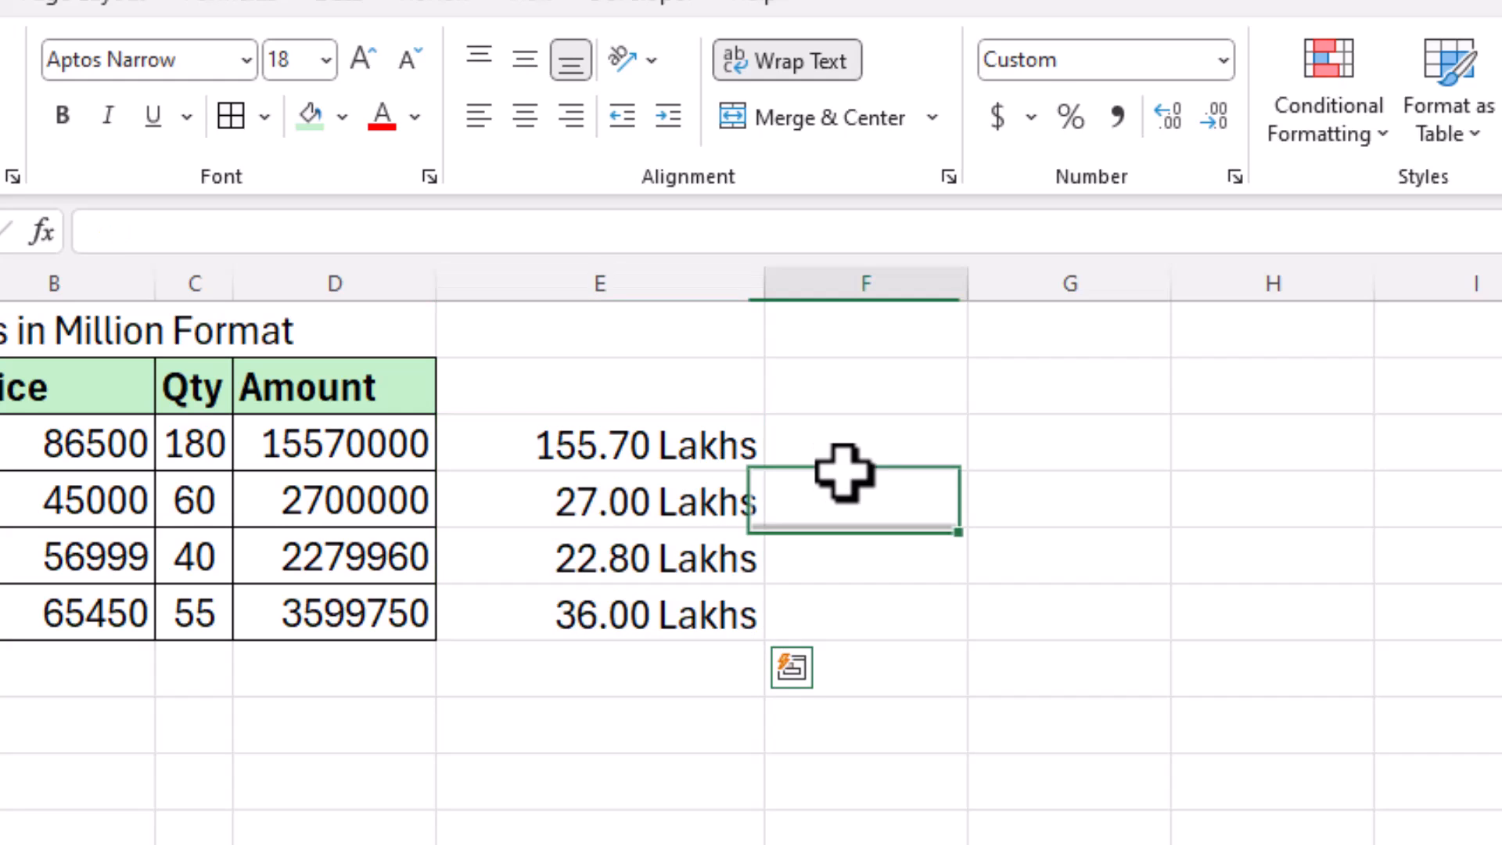
left_click(191, 438)
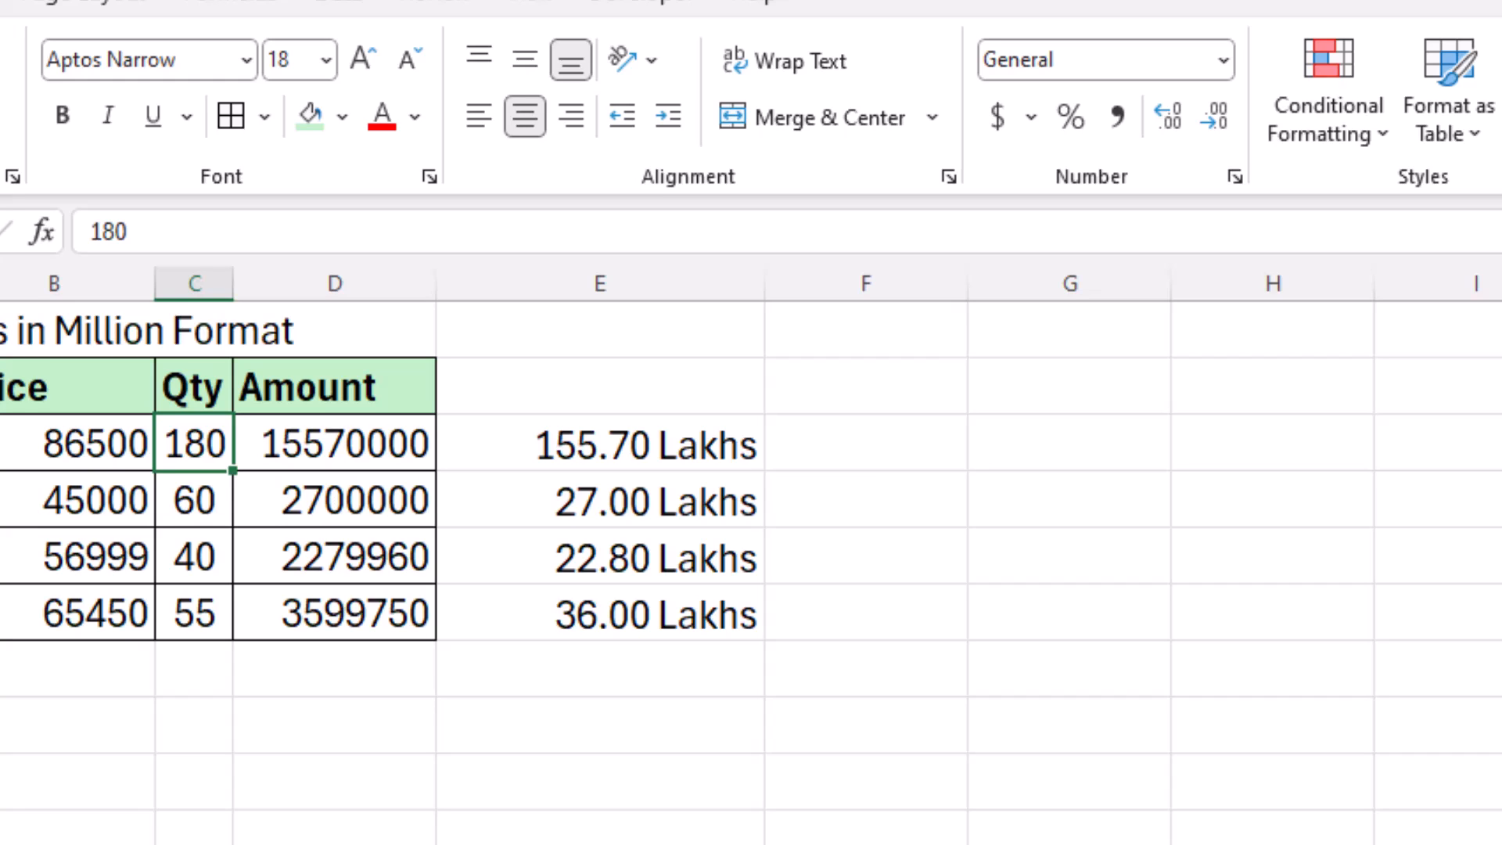
type("80")
key("Return")
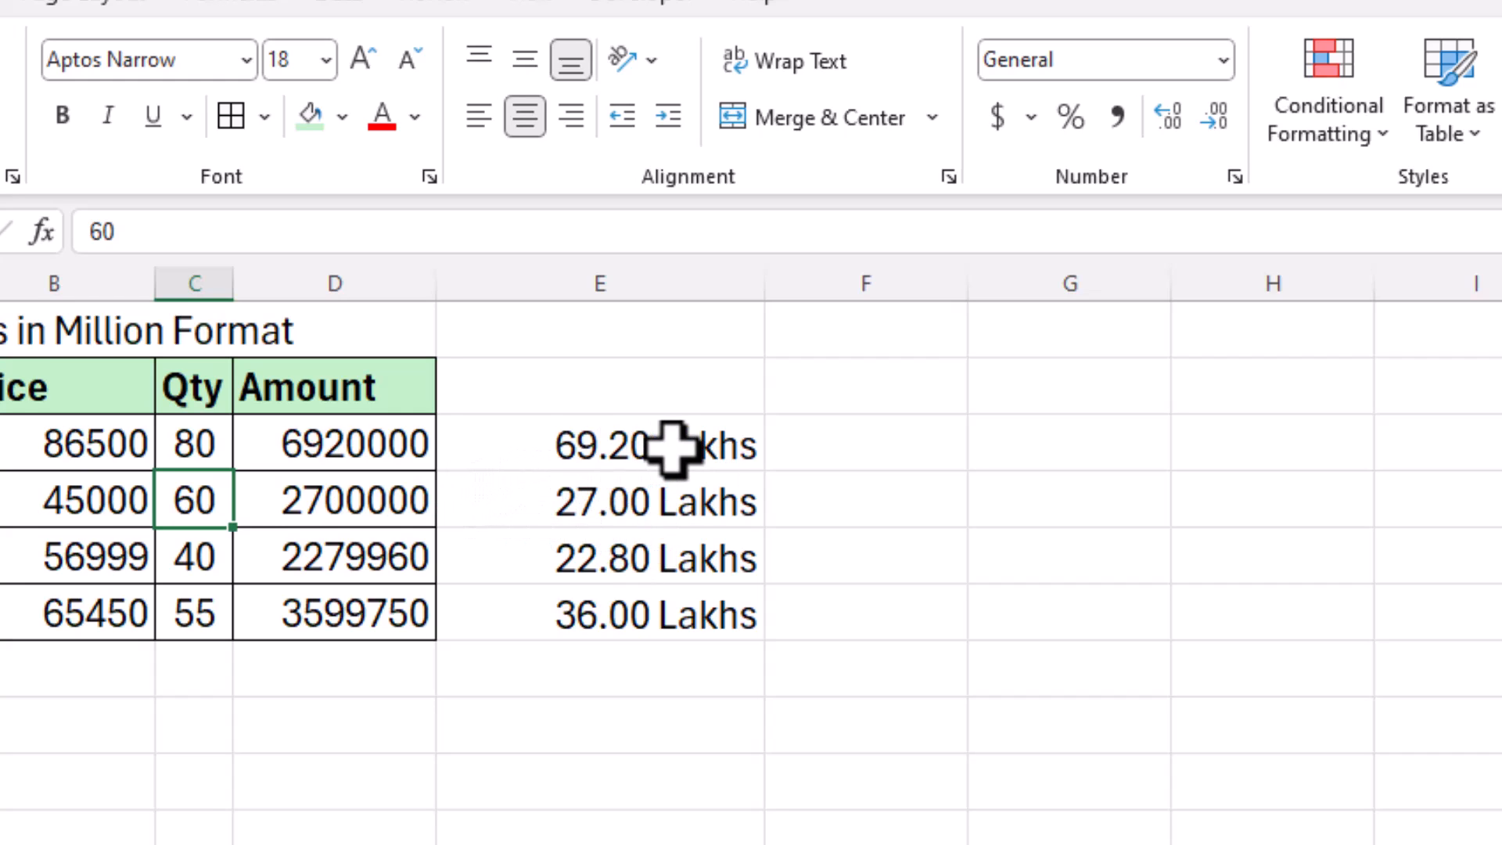
left_click(118, 447)
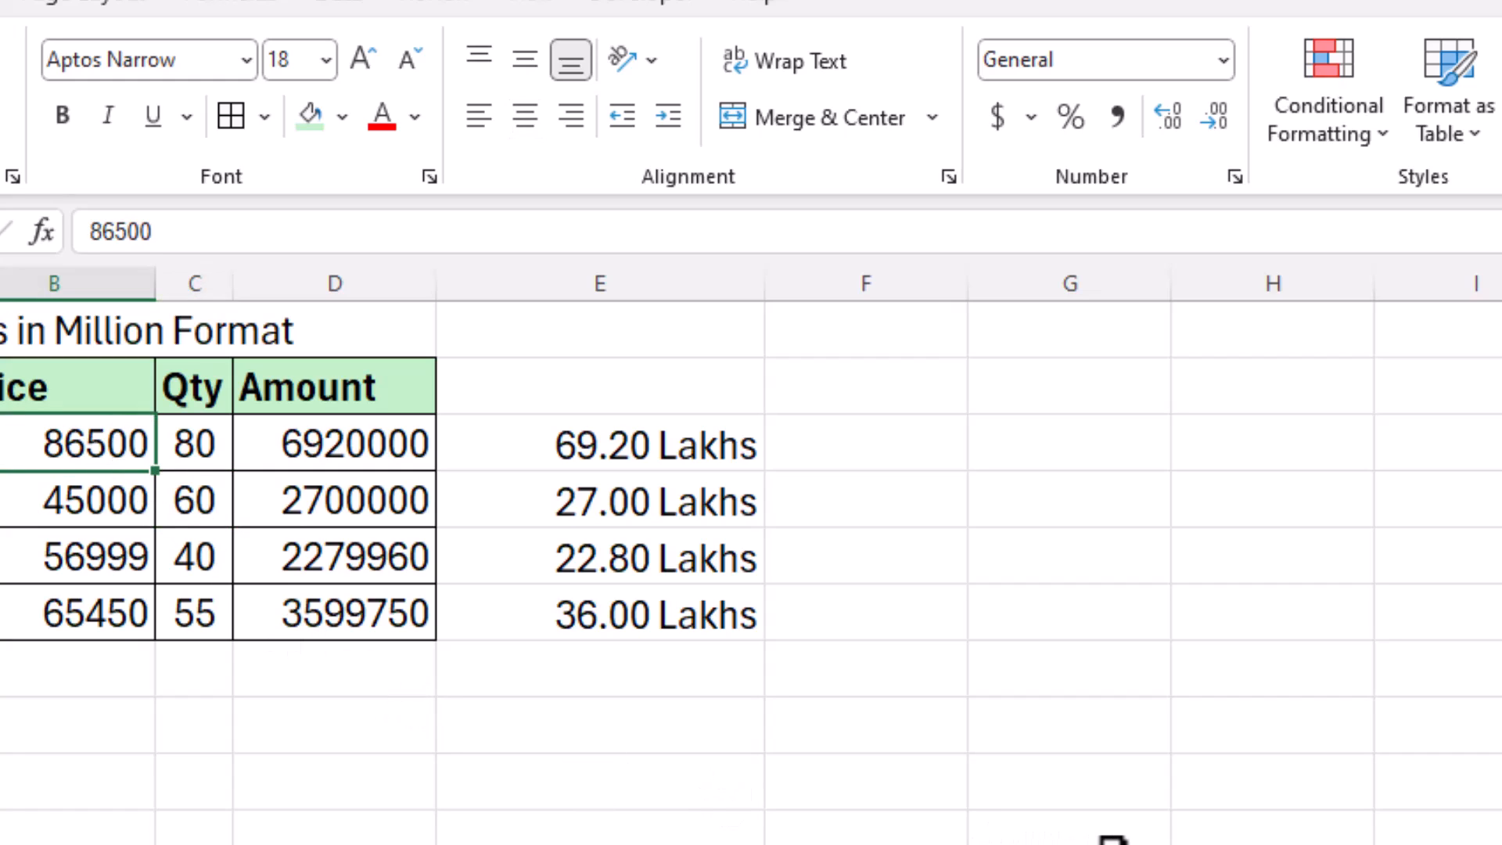
type("86626")
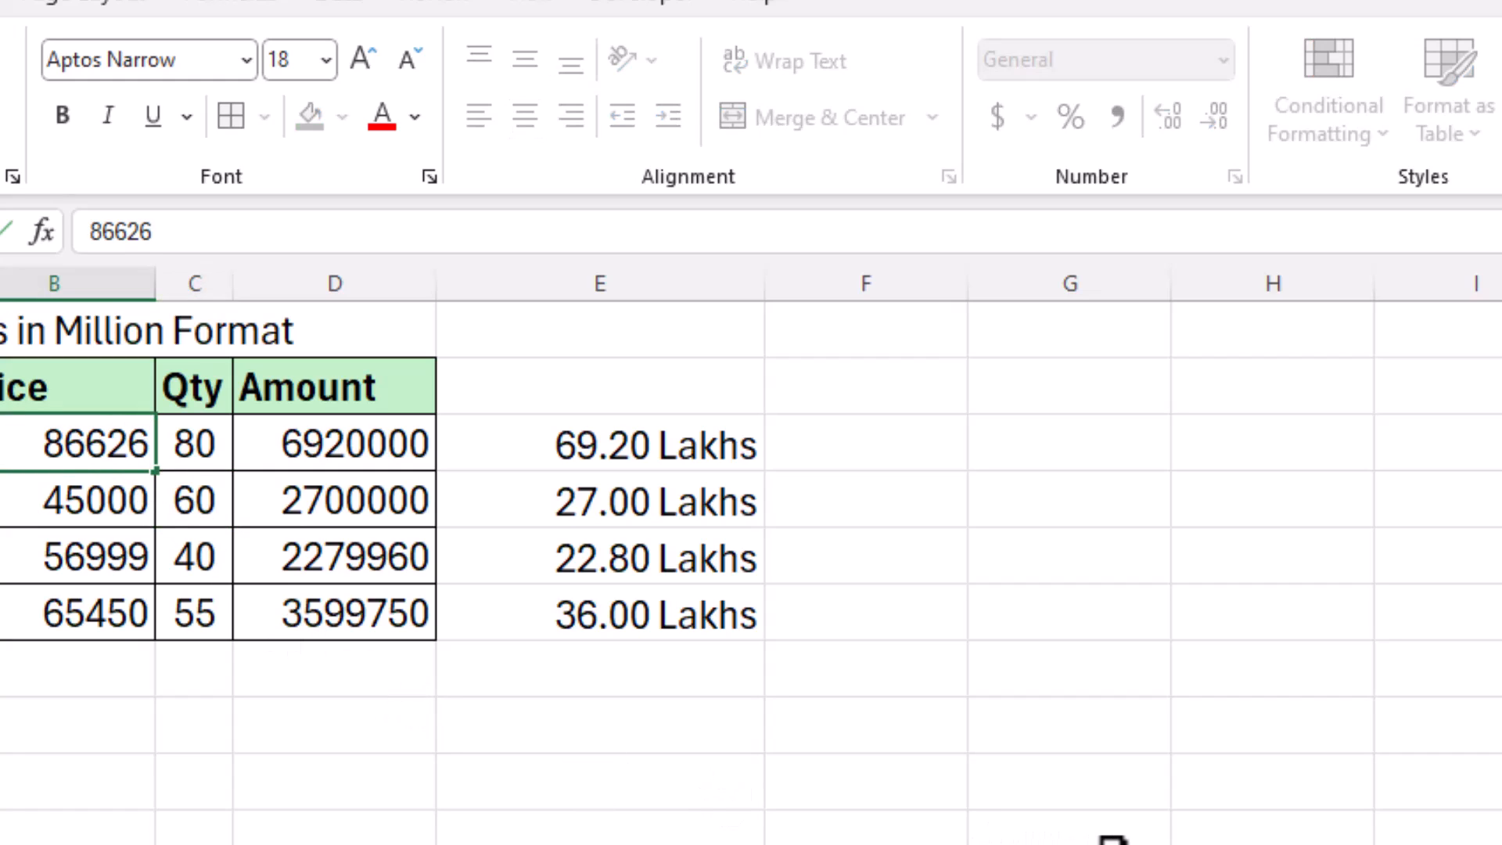
key("Return")
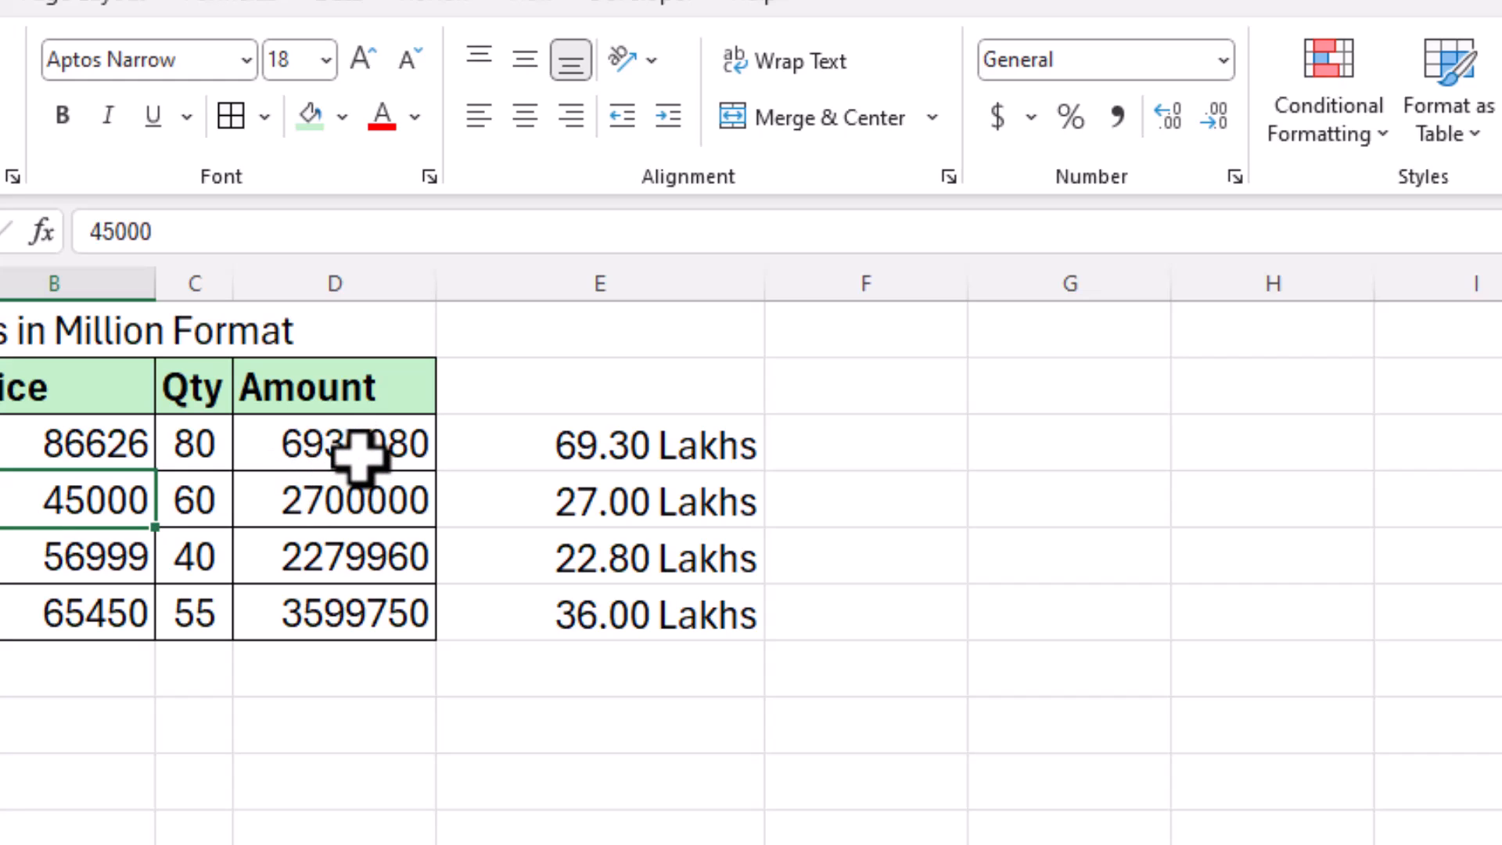
left_click(196, 444)
type("85")
key("Return")
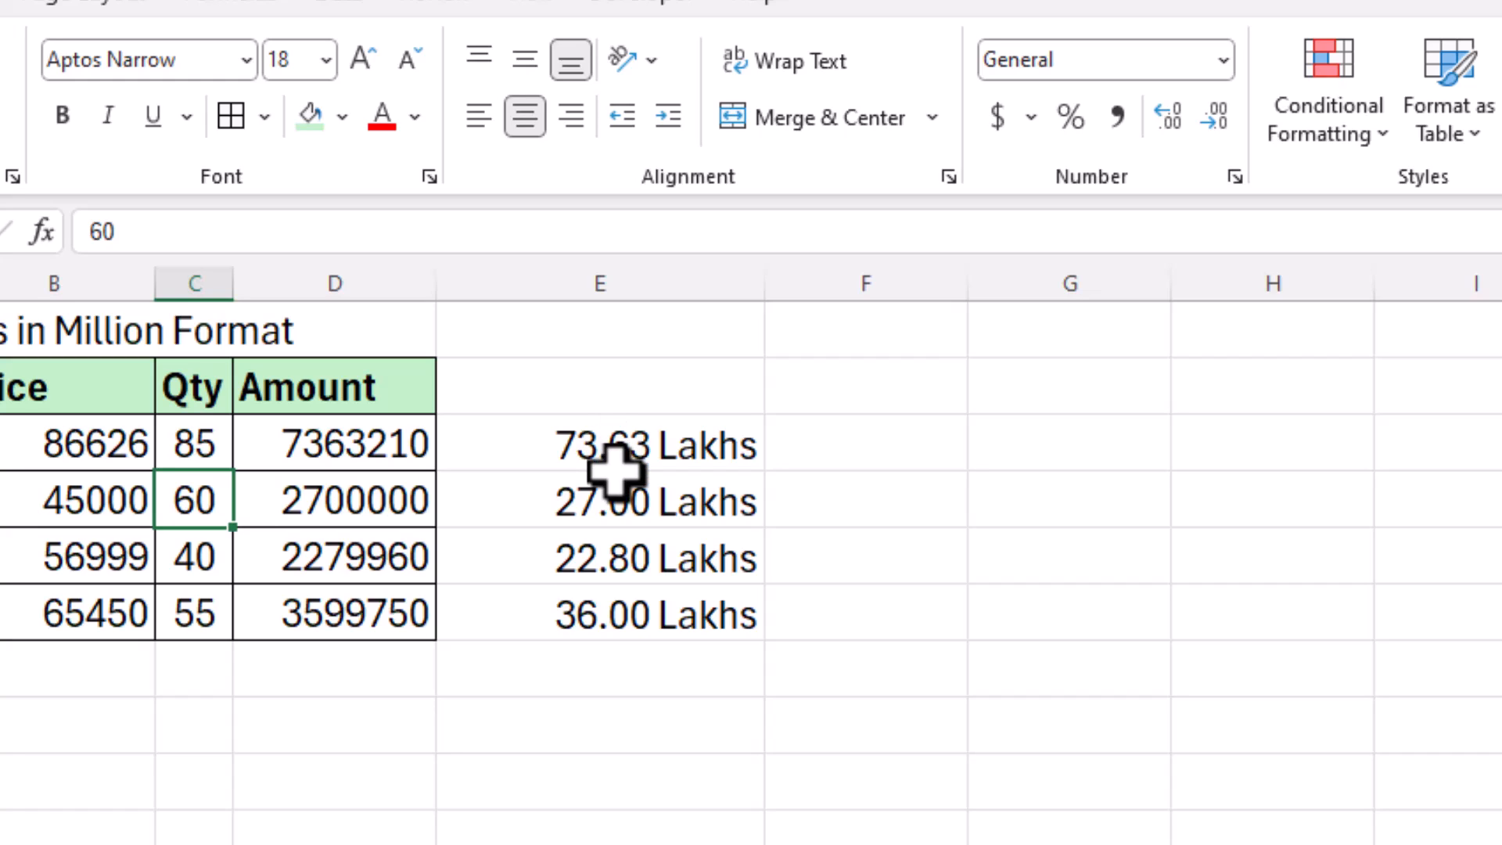
left_click_drag(677, 449, 665, 630)
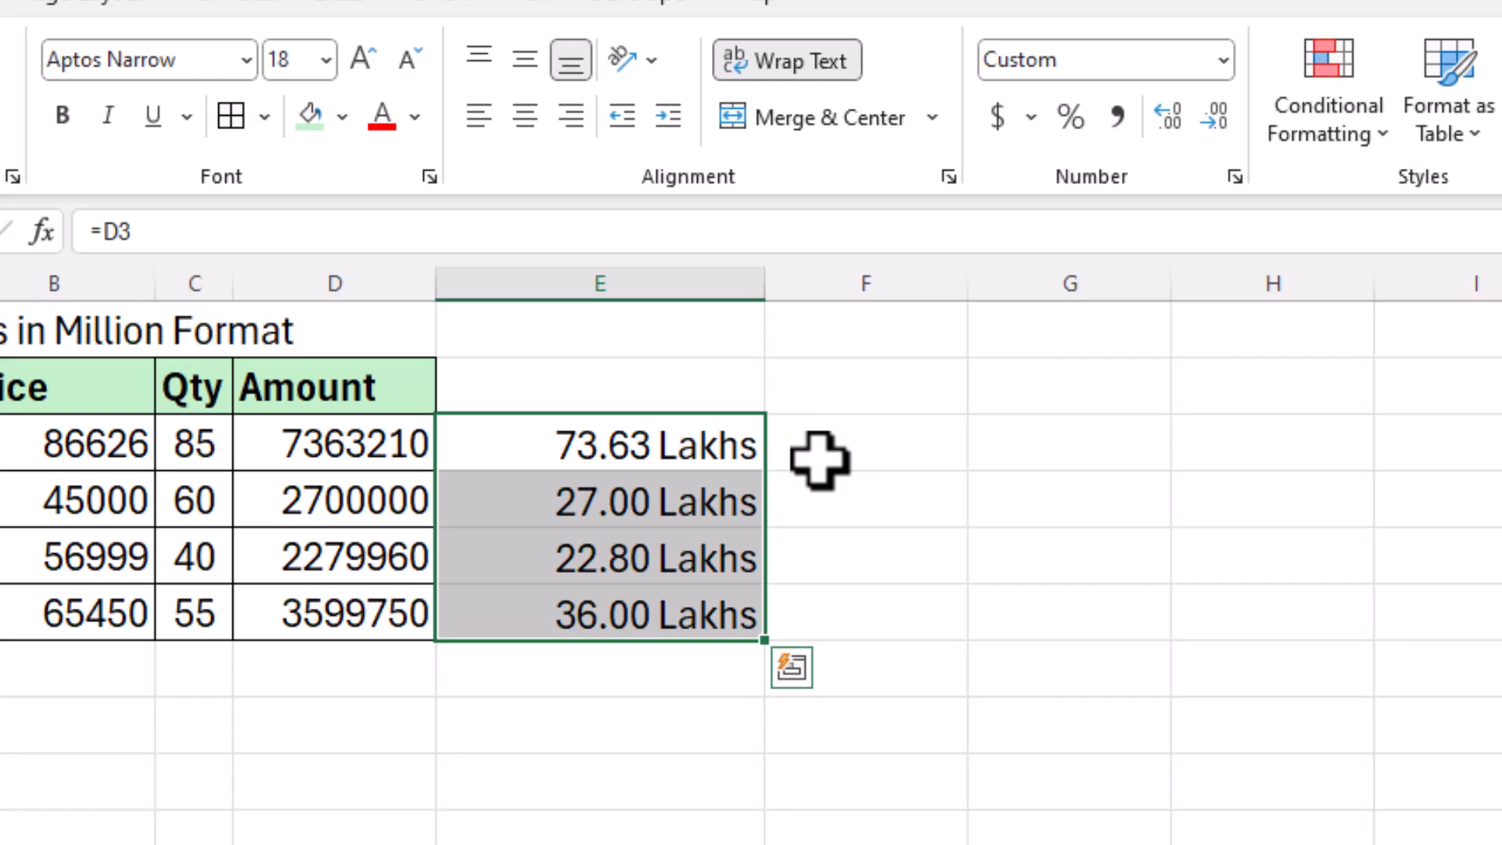
left_click(861, 446)
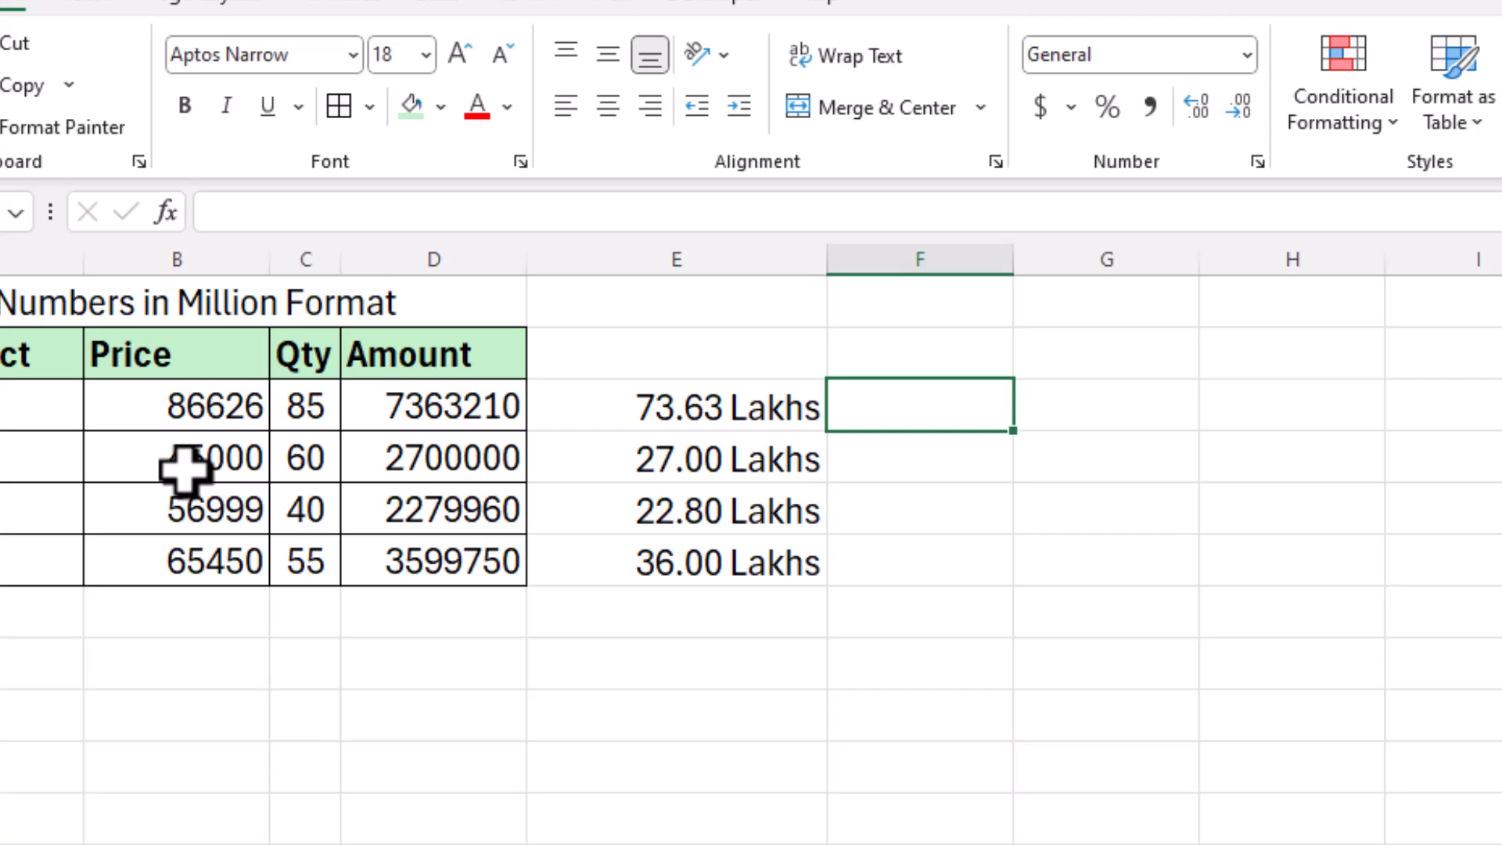
Step: Set the second product's price to 5000 and quantity to 10, giving .50 Lakhs
left_click(186, 468)
type("5000")
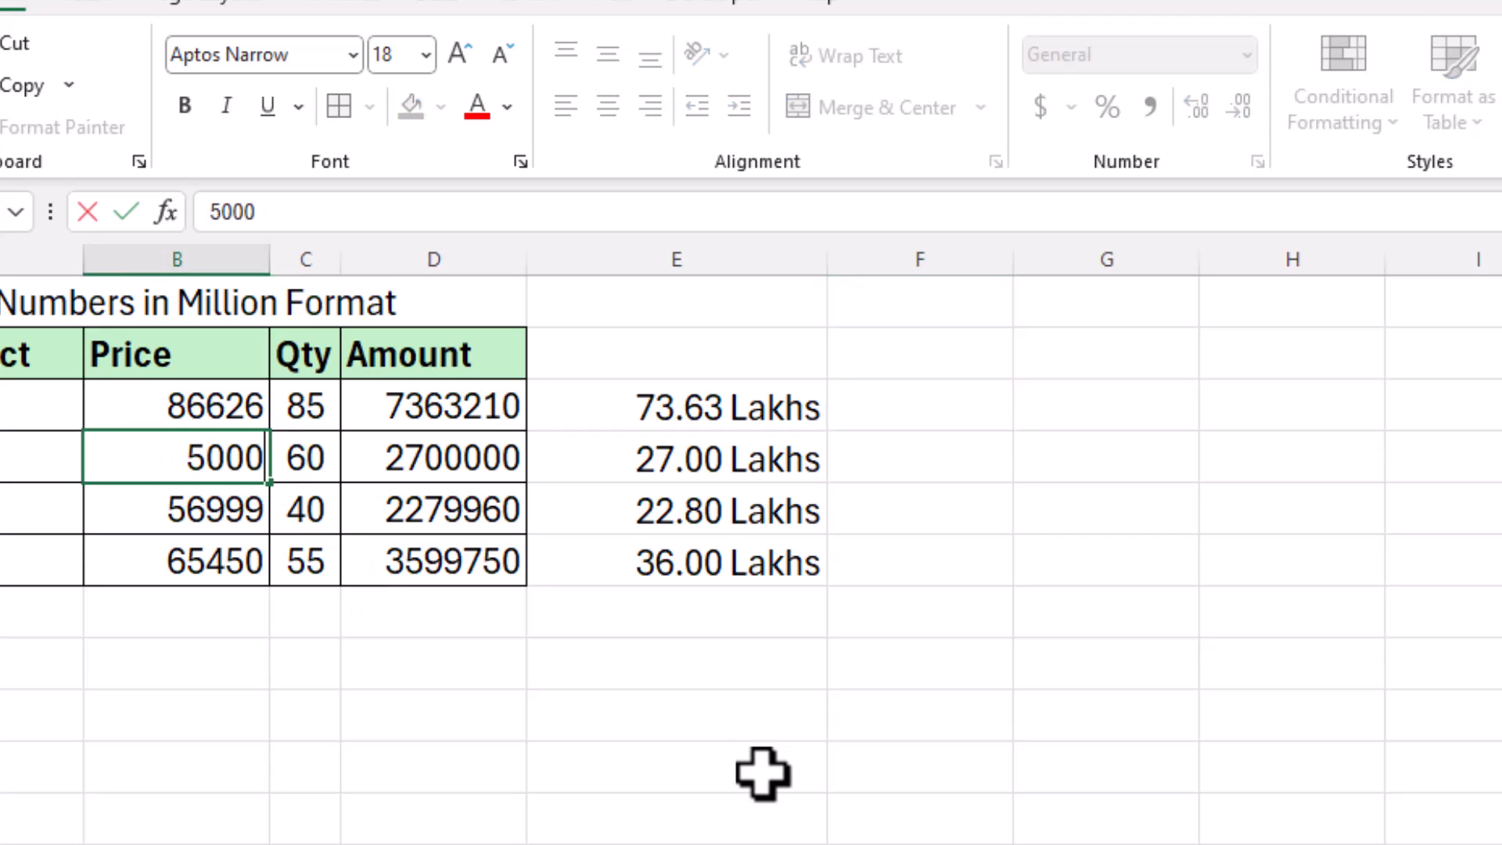
key("Tab")
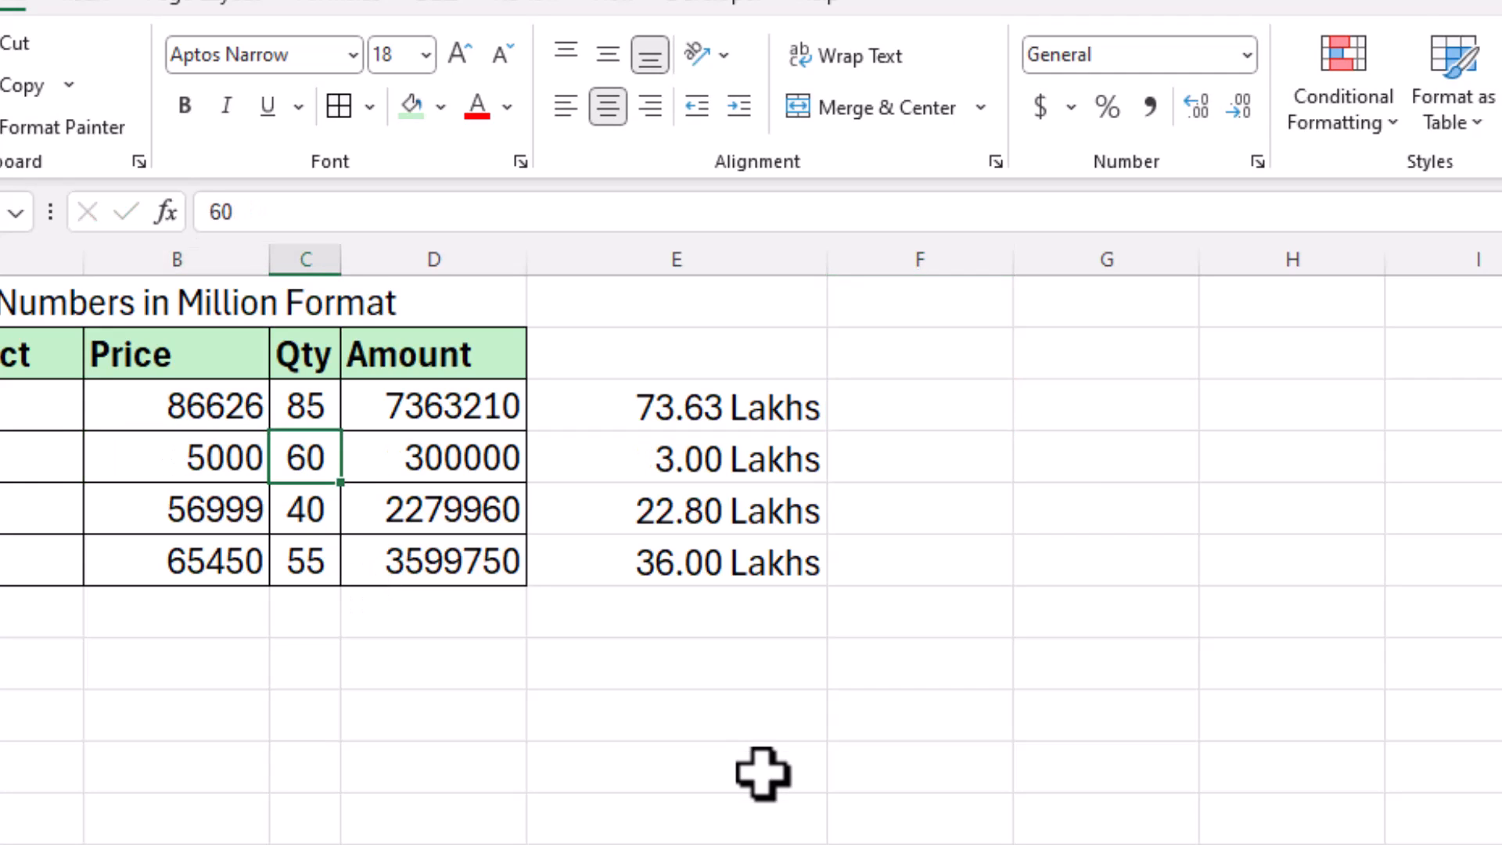
type("10")
key("Return")
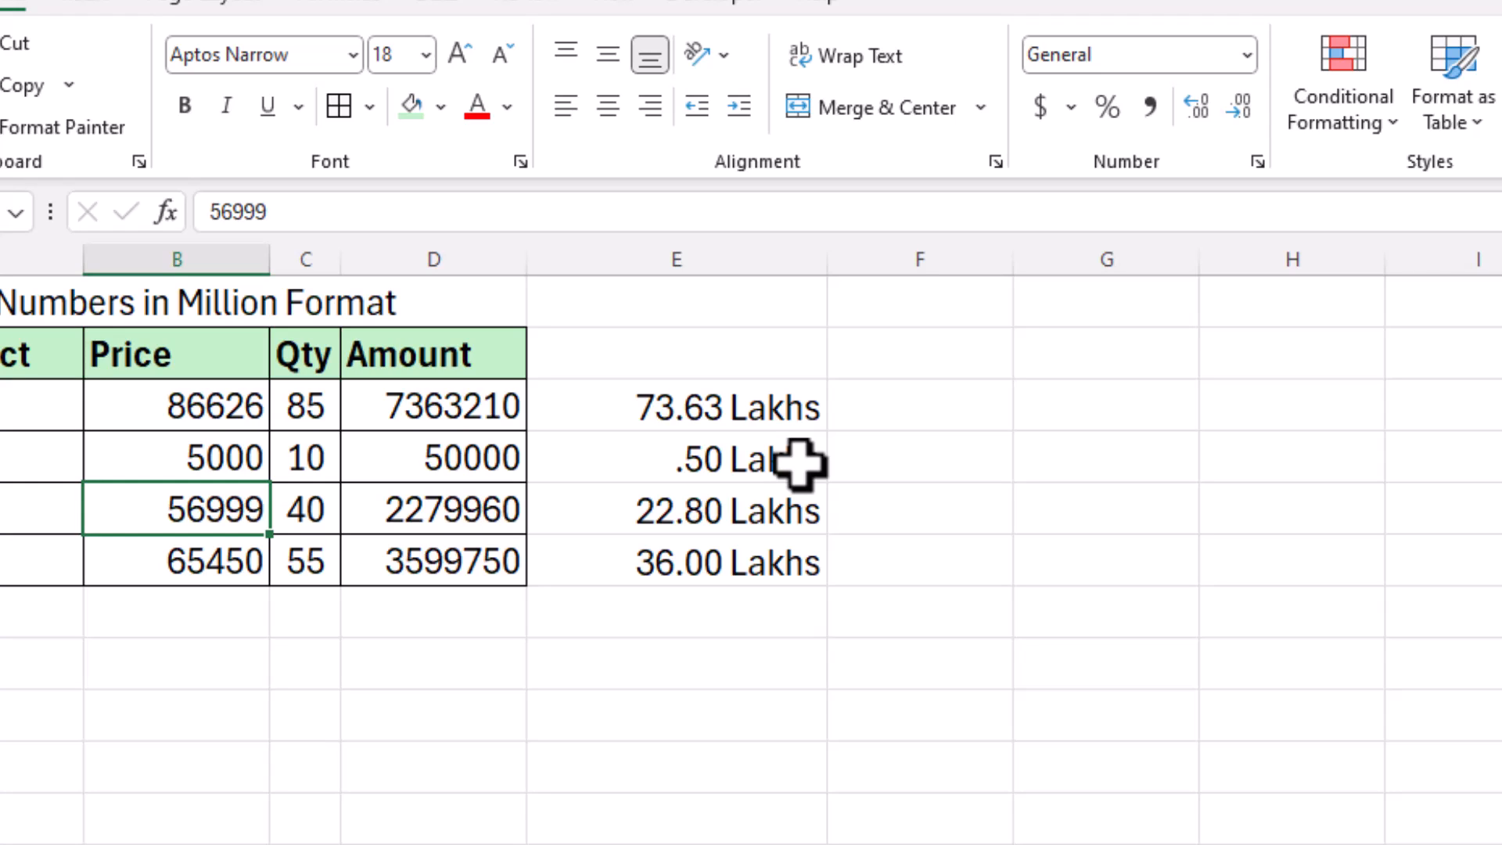
left_click(798, 464)
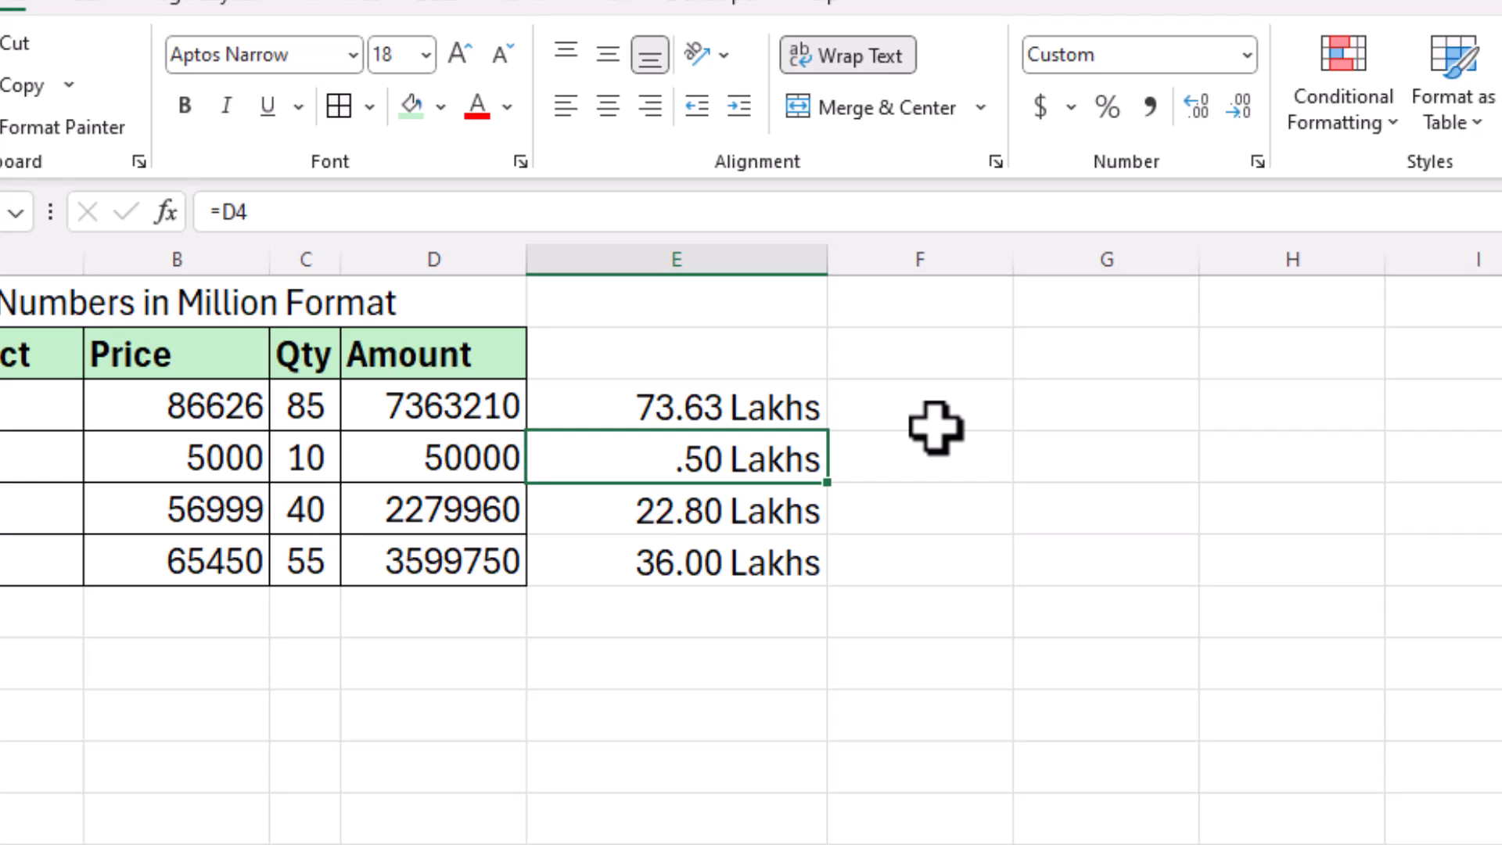
left_click(962, 411)
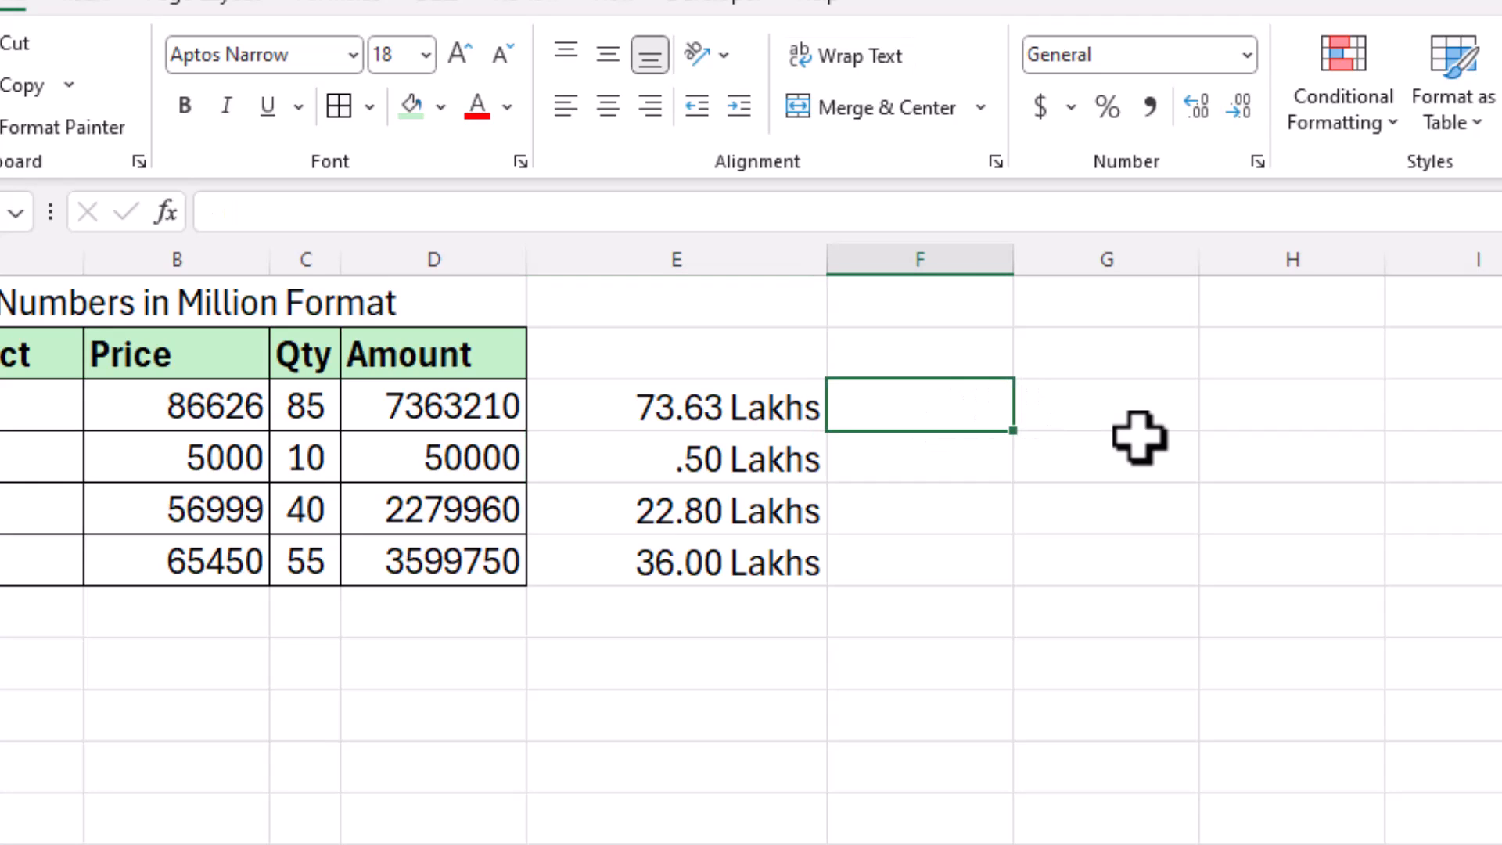
Step: Link F3:F6 to the Amount values with =D3 filled down
type("=")
left_click(450, 407)
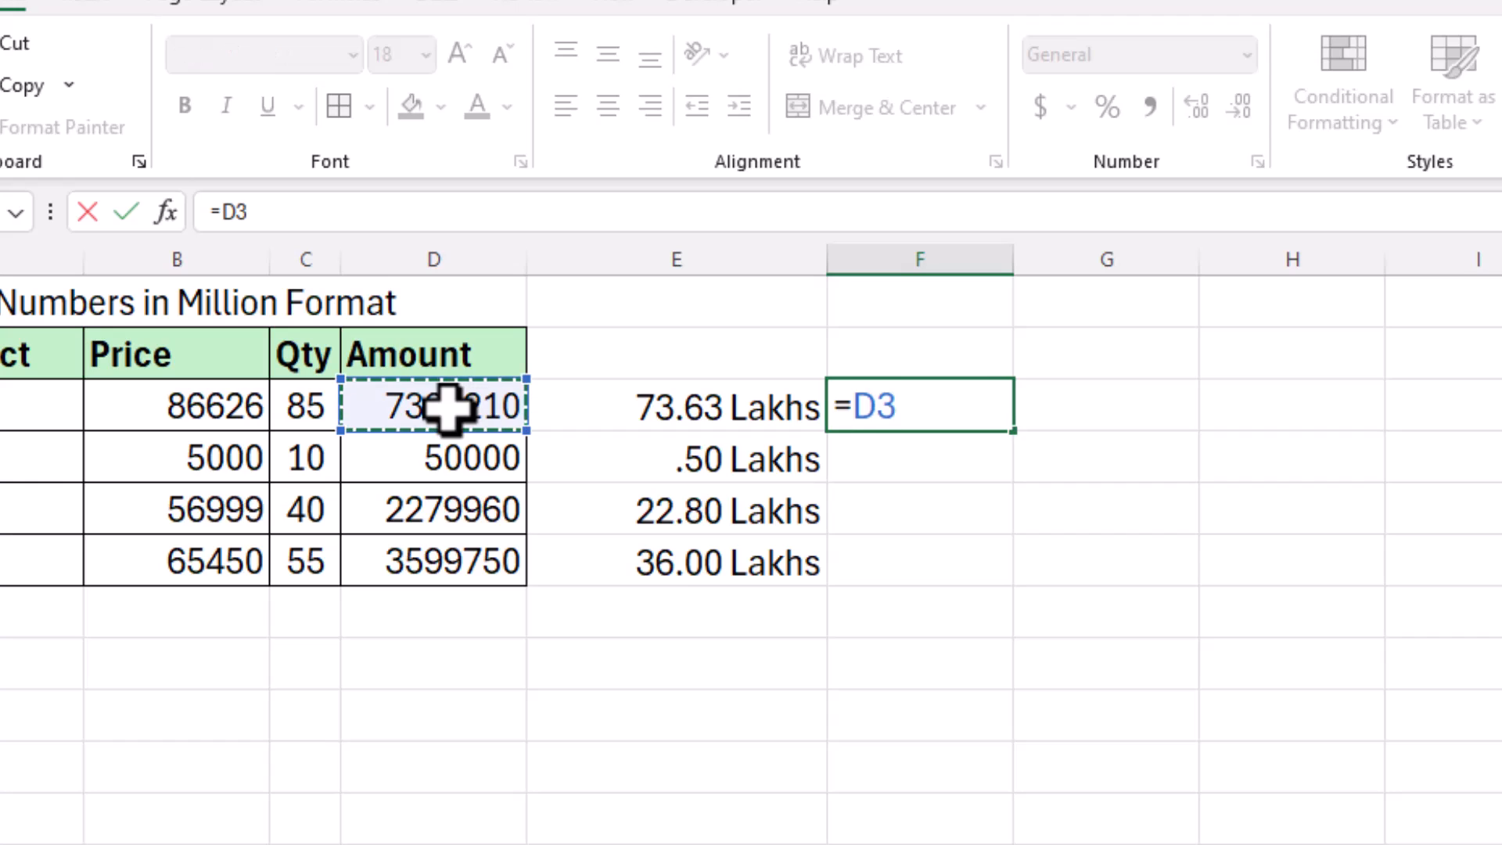
key("Return")
left_click_drag(966, 413, 966, 557)
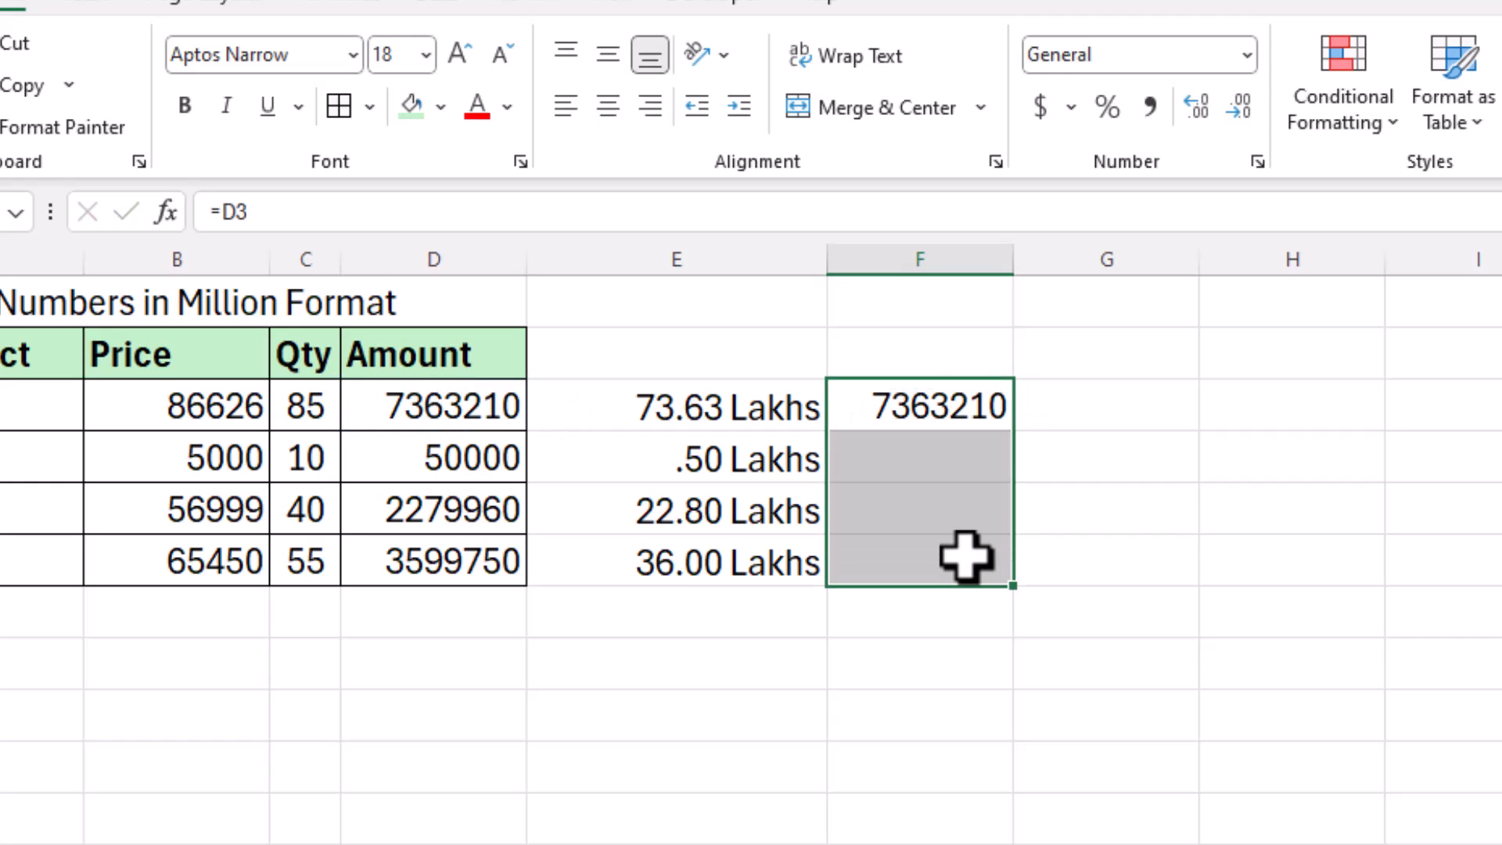
key("ctrl+d")
left_click_drag(966, 403, 969, 553)
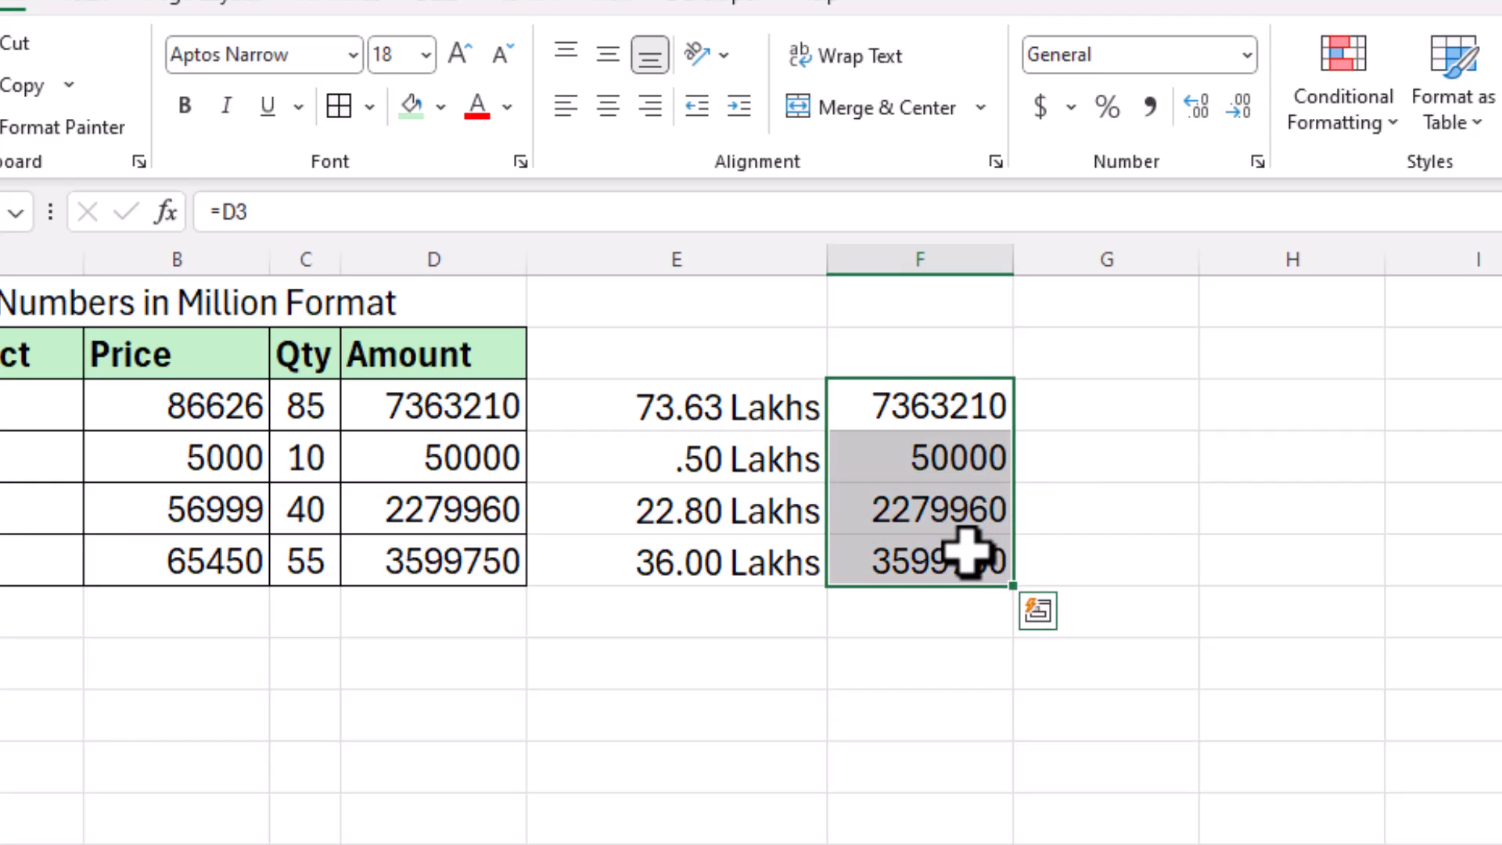
Step: Open Custom number formatting for F3:F6 and clear the General code
key("ctrl+1")
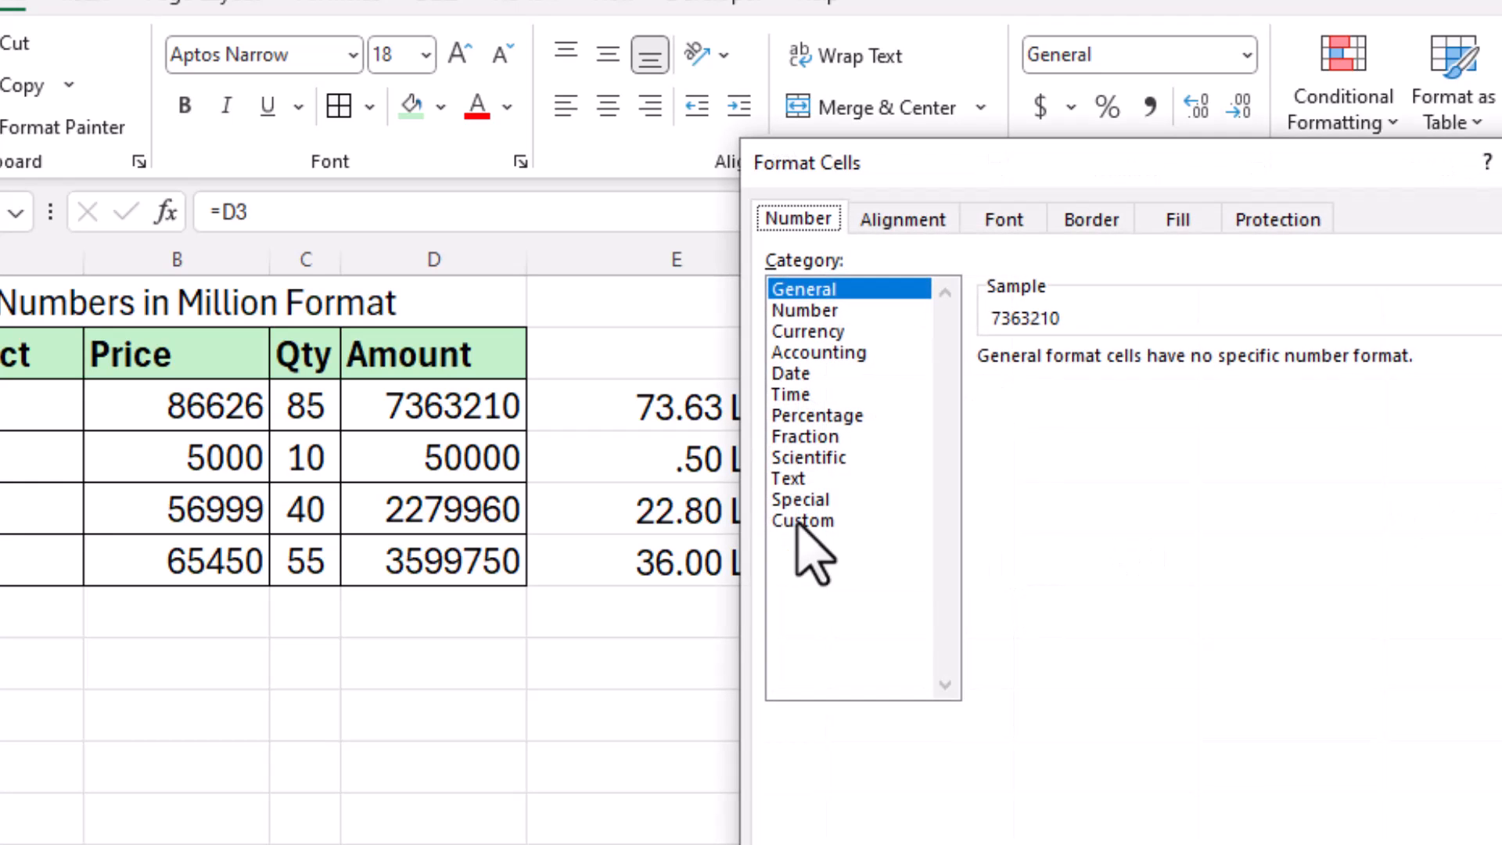
left_click(804, 520)
left_click_drag(1026, 171, 1304, 189)
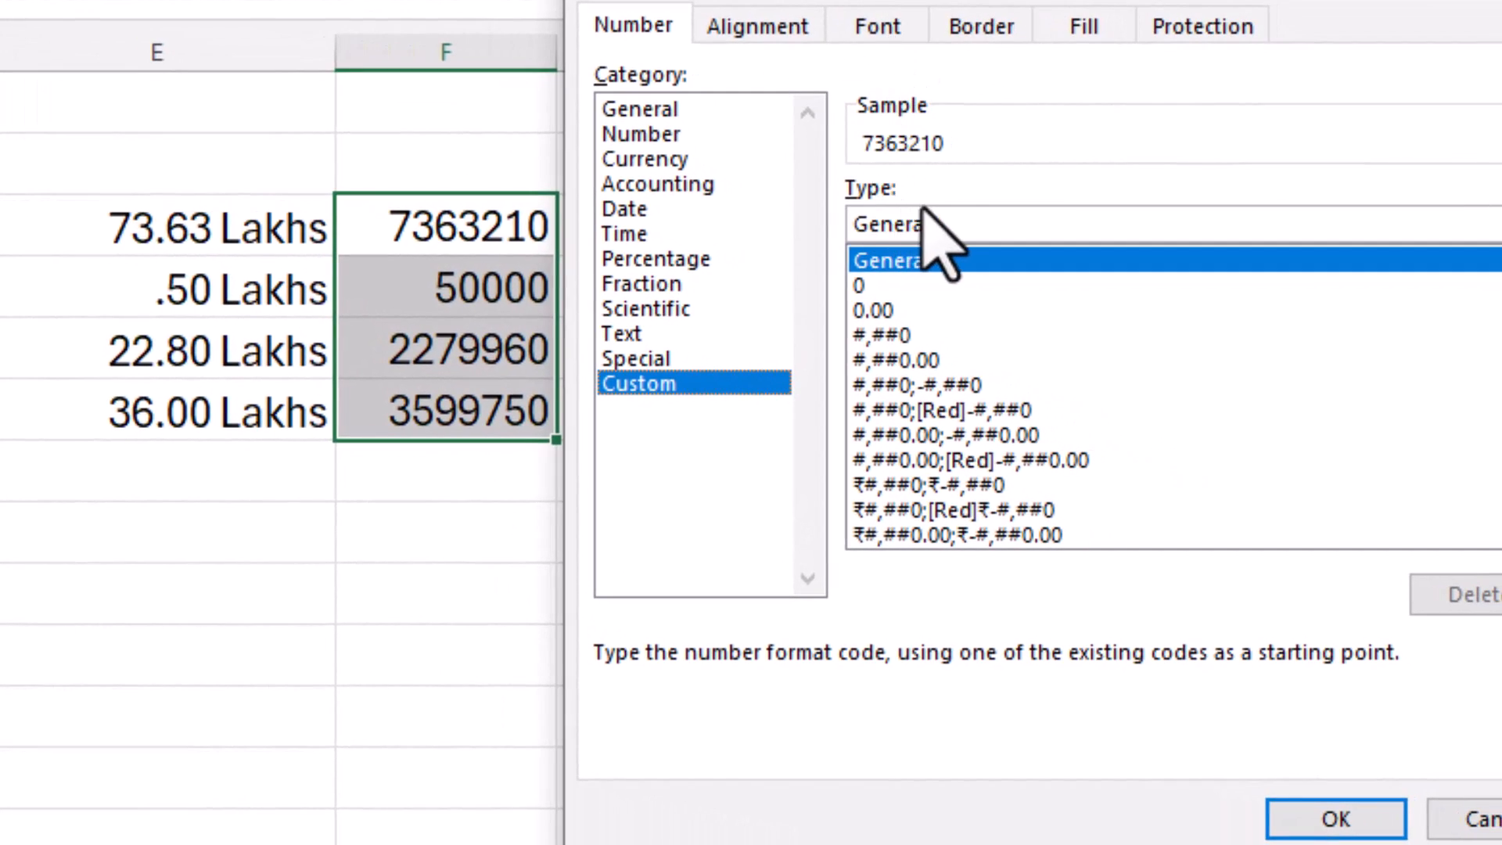
left_click(956, 223)
key("BackSpace")
key("BackSpace")
key("BackSpace")
key("BackSpace")
key("BackSpace")
key("BackSpace")
key("BackSpace")
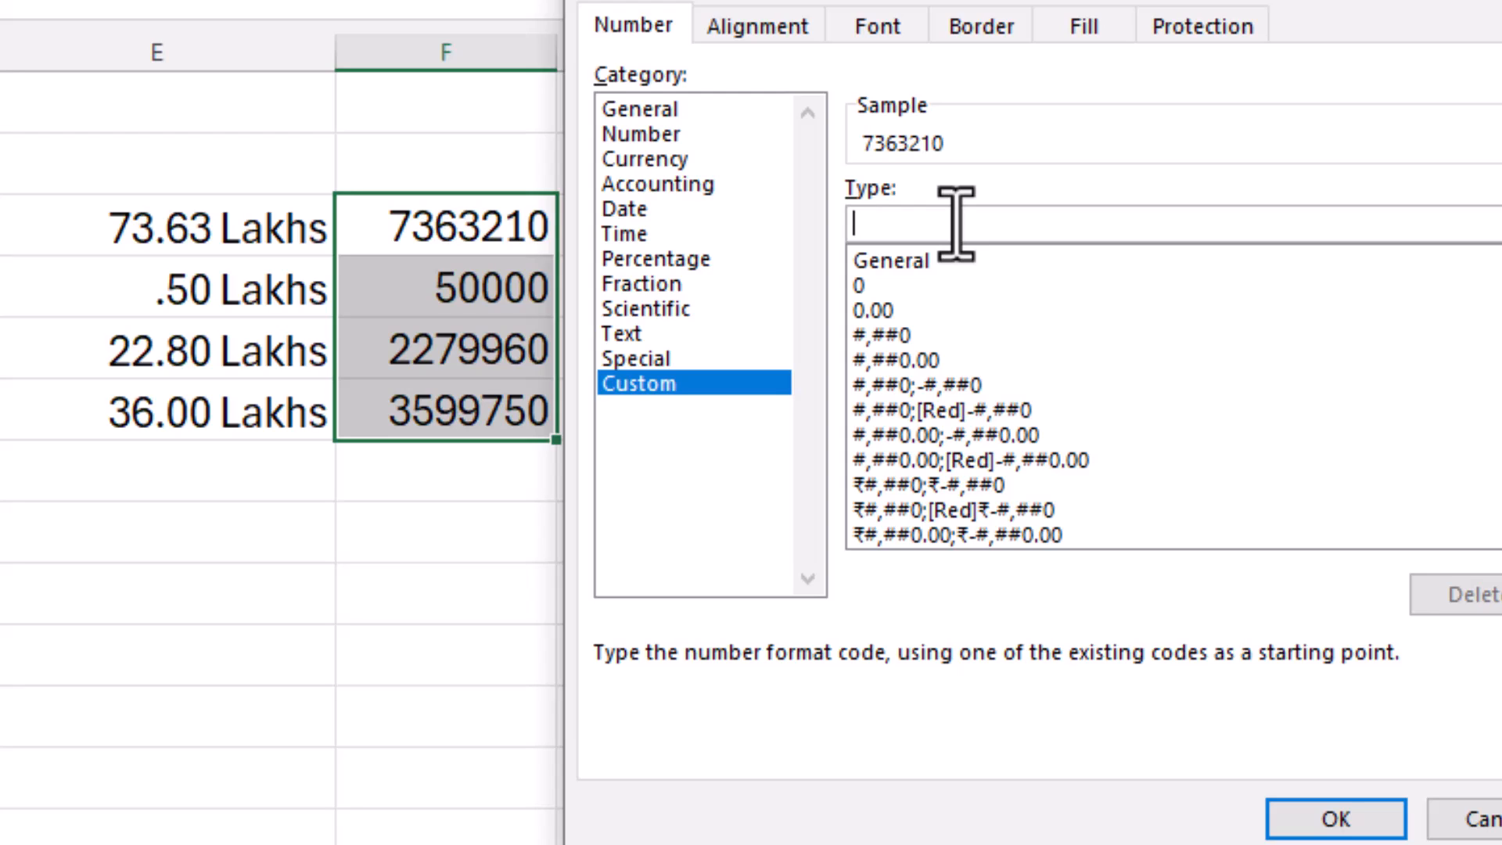
Step: Enter the format code [<100000]0.00,"K";#\.00,"Lakhs" for column F and confirm
type("[")
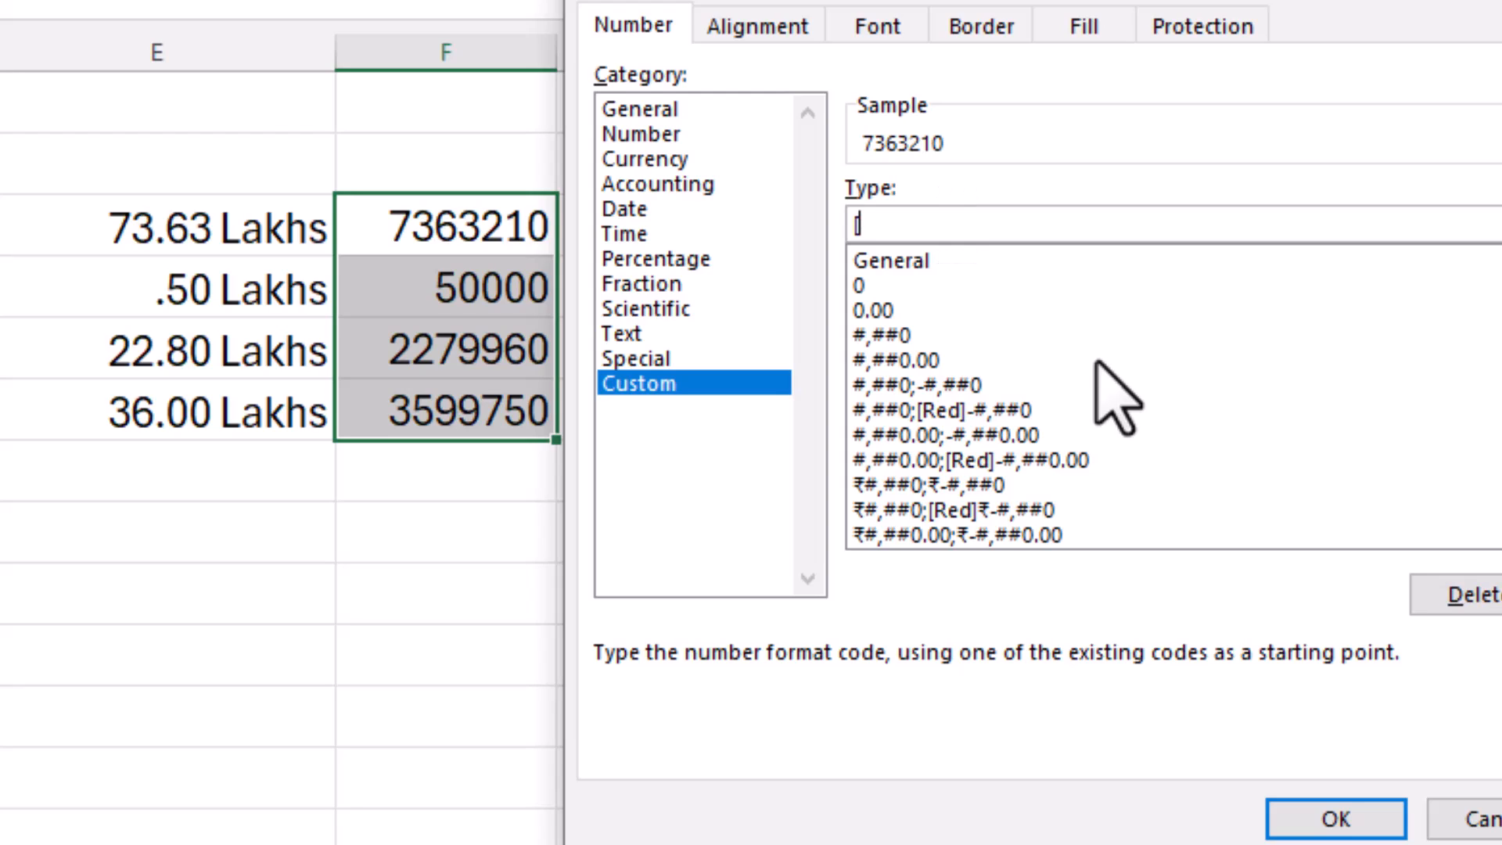
type("<100000]")
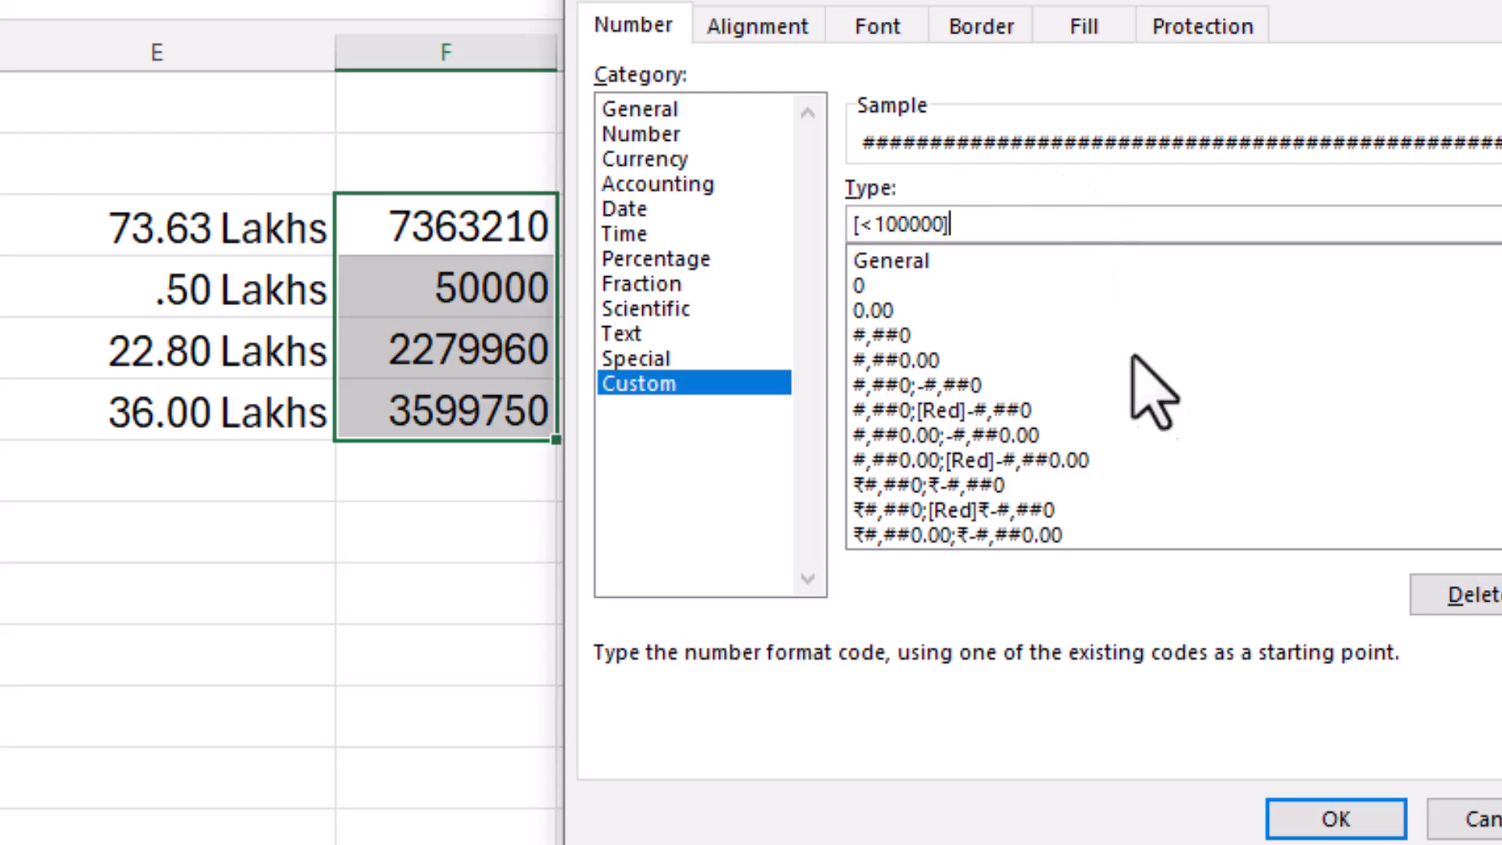
type("0")
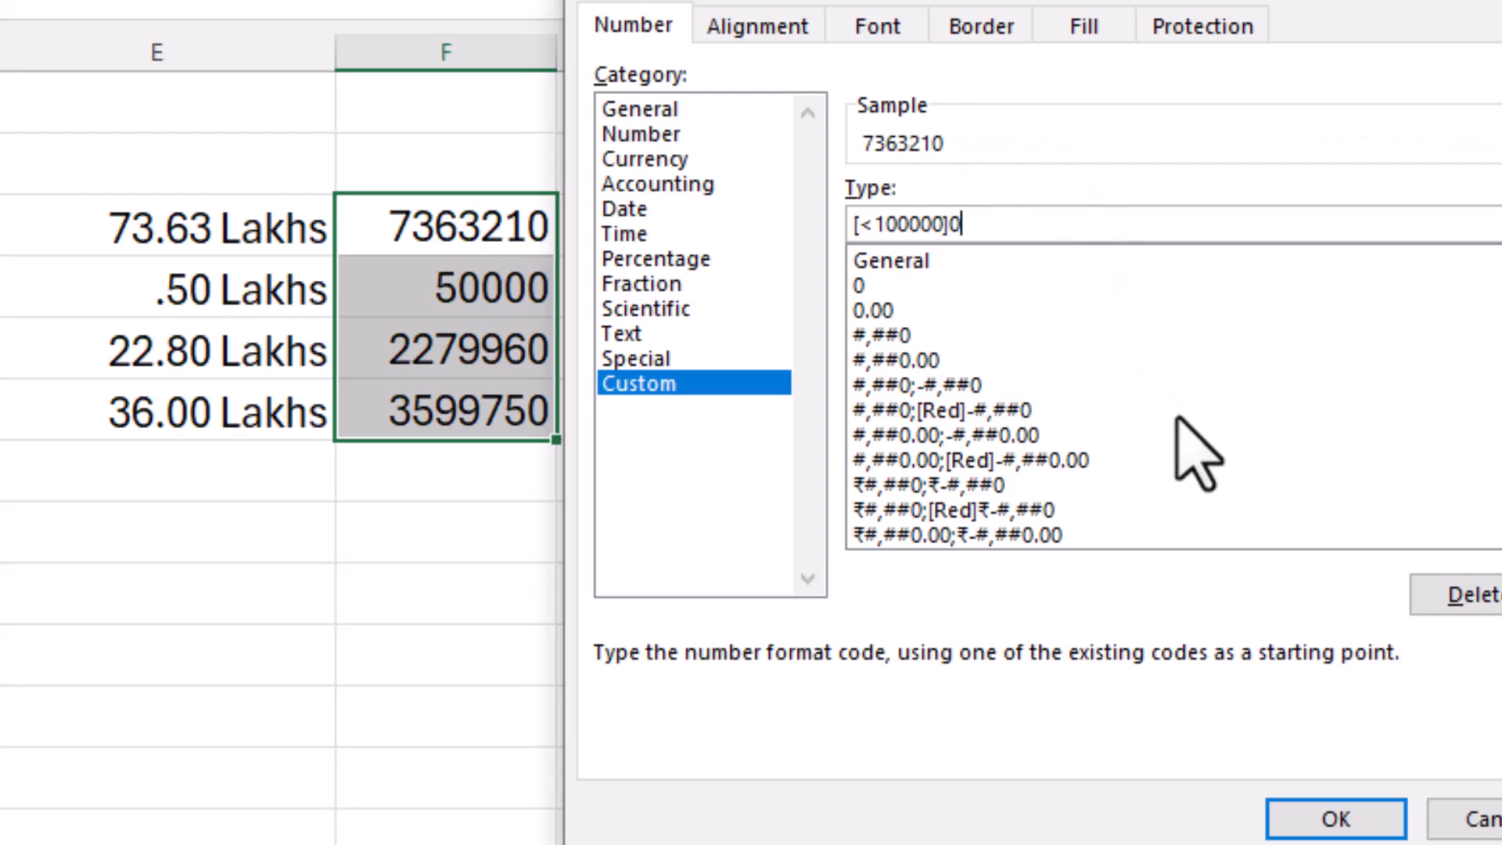
type(".00,\"K\";")
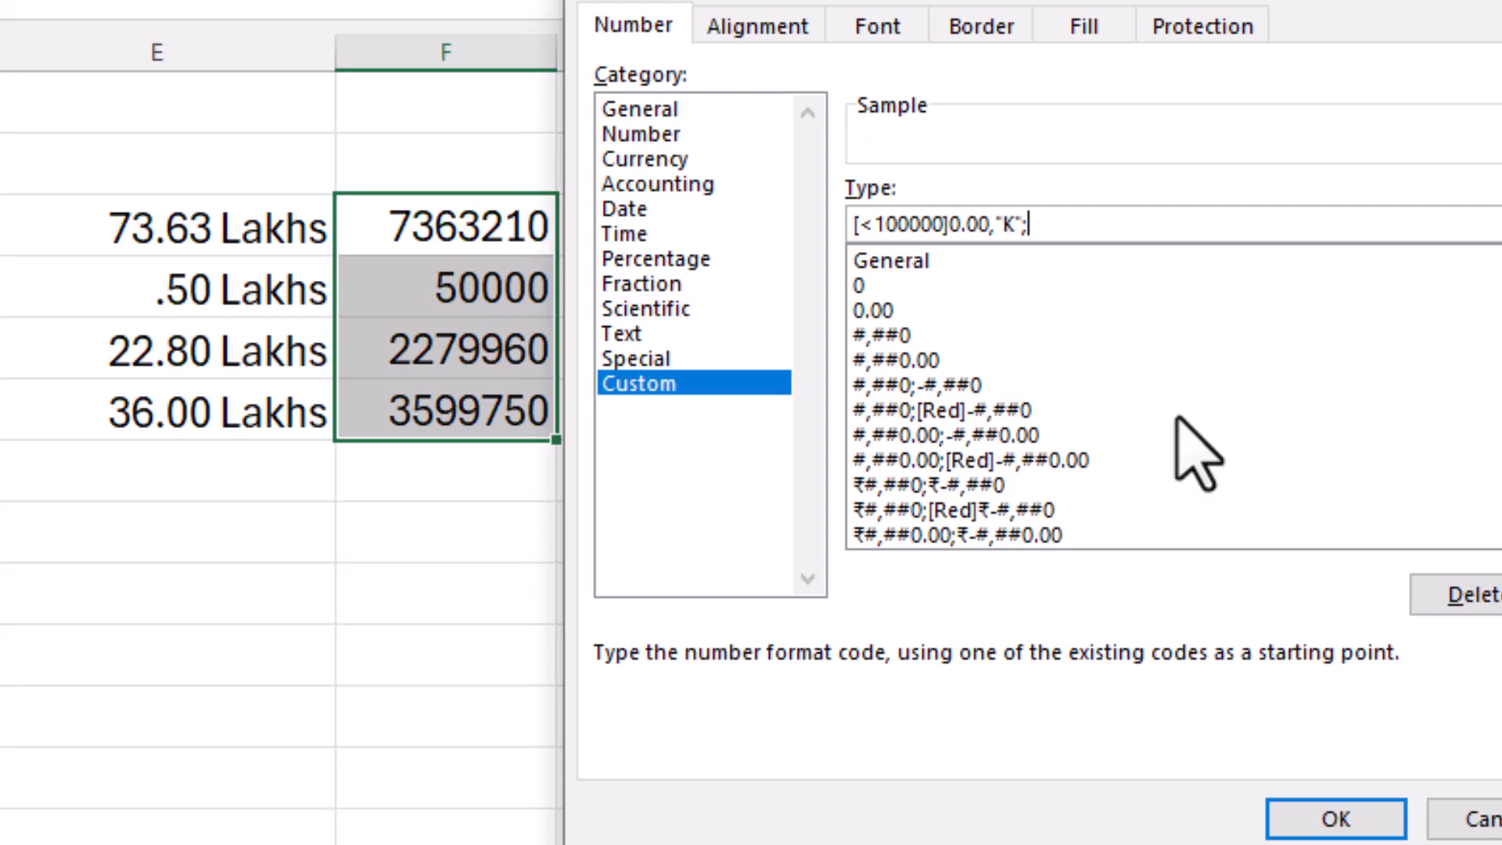
type("#\\")
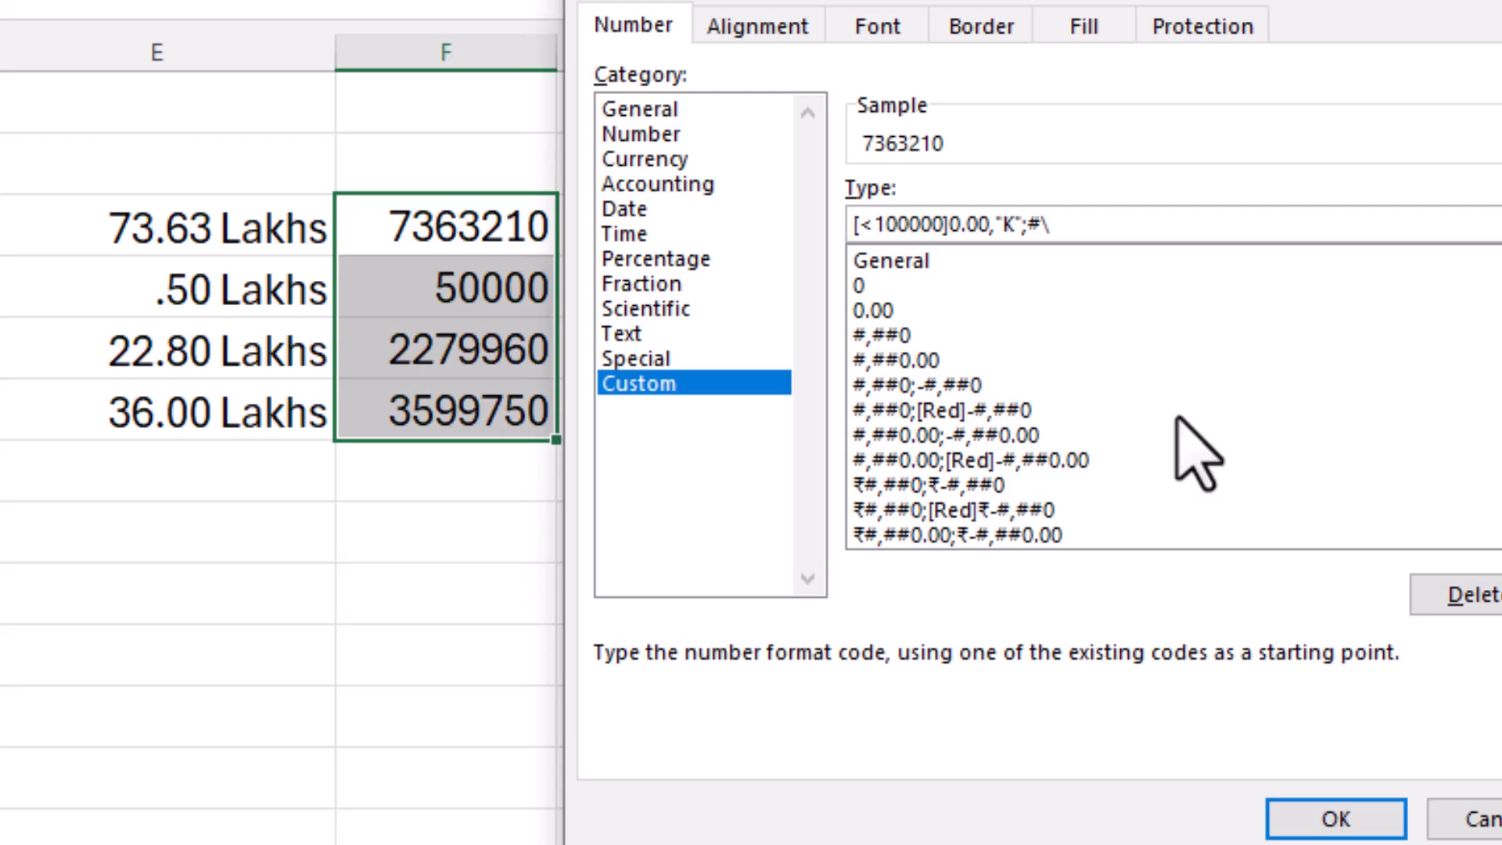
type(".00,")
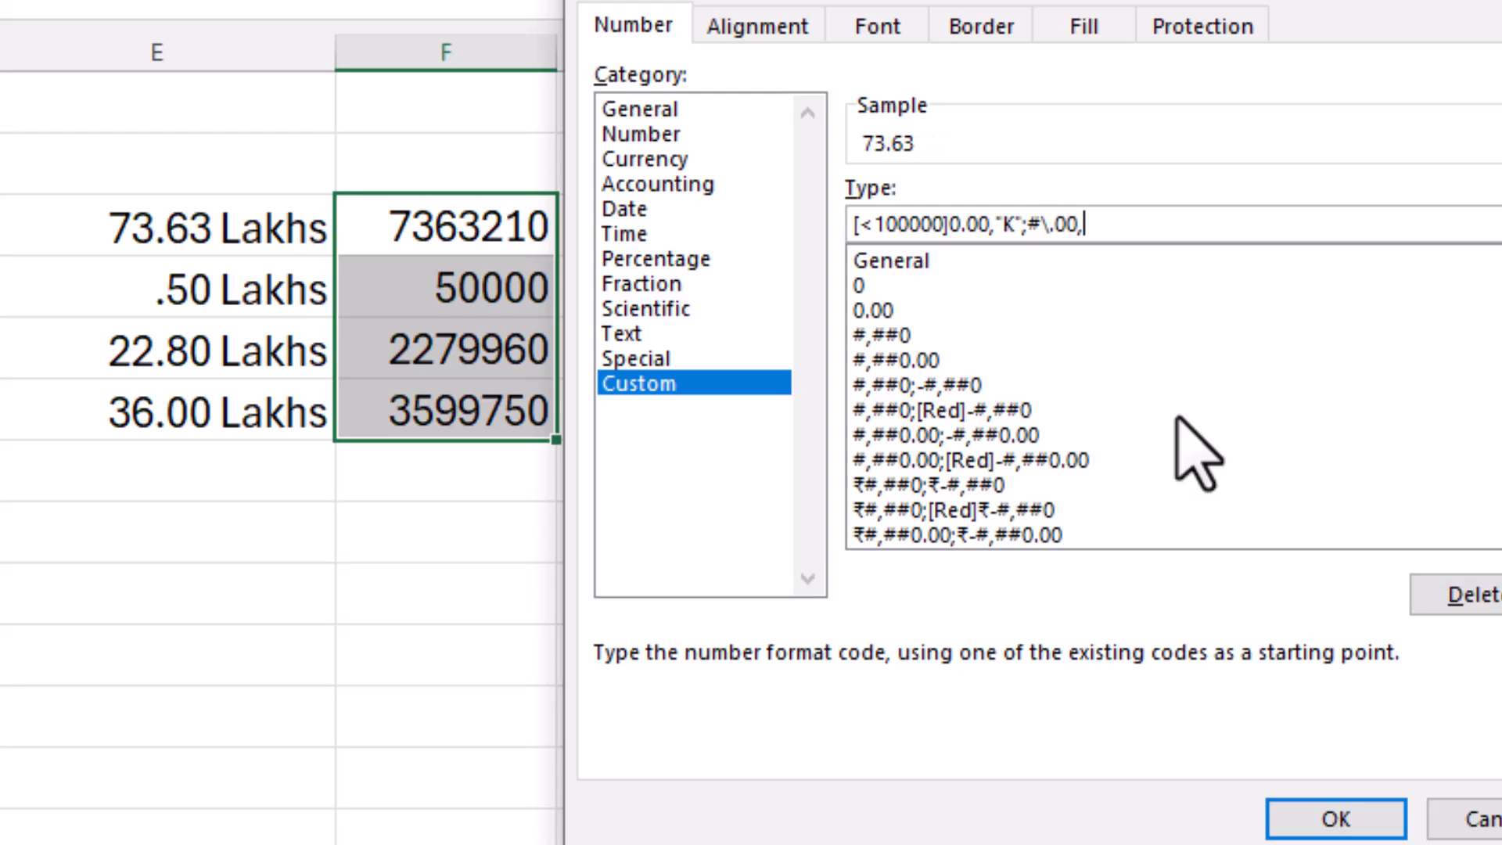
type("\"Lakhs\"")
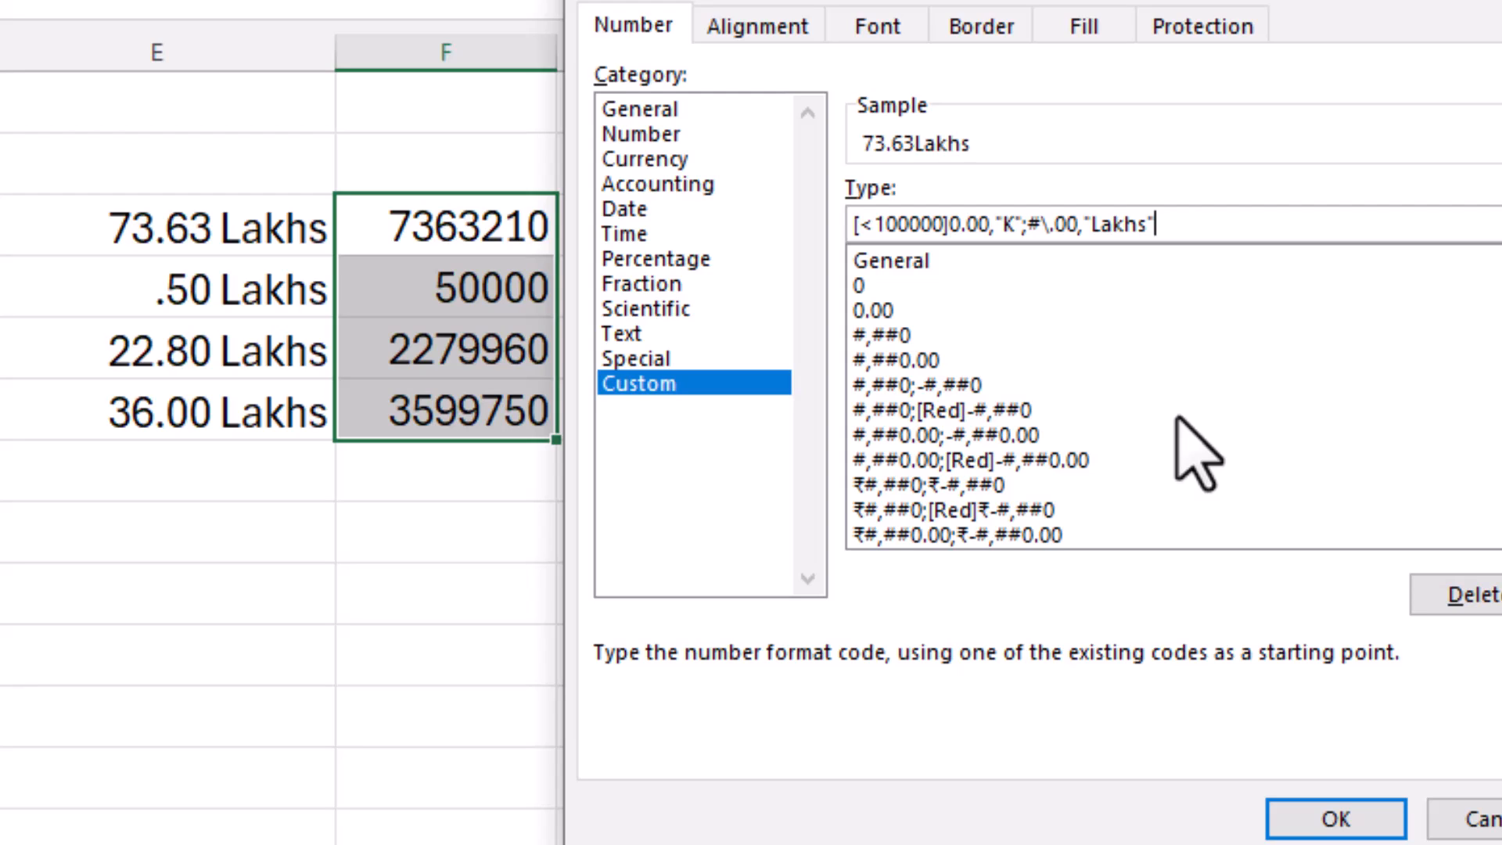
left_click(1291, 819)
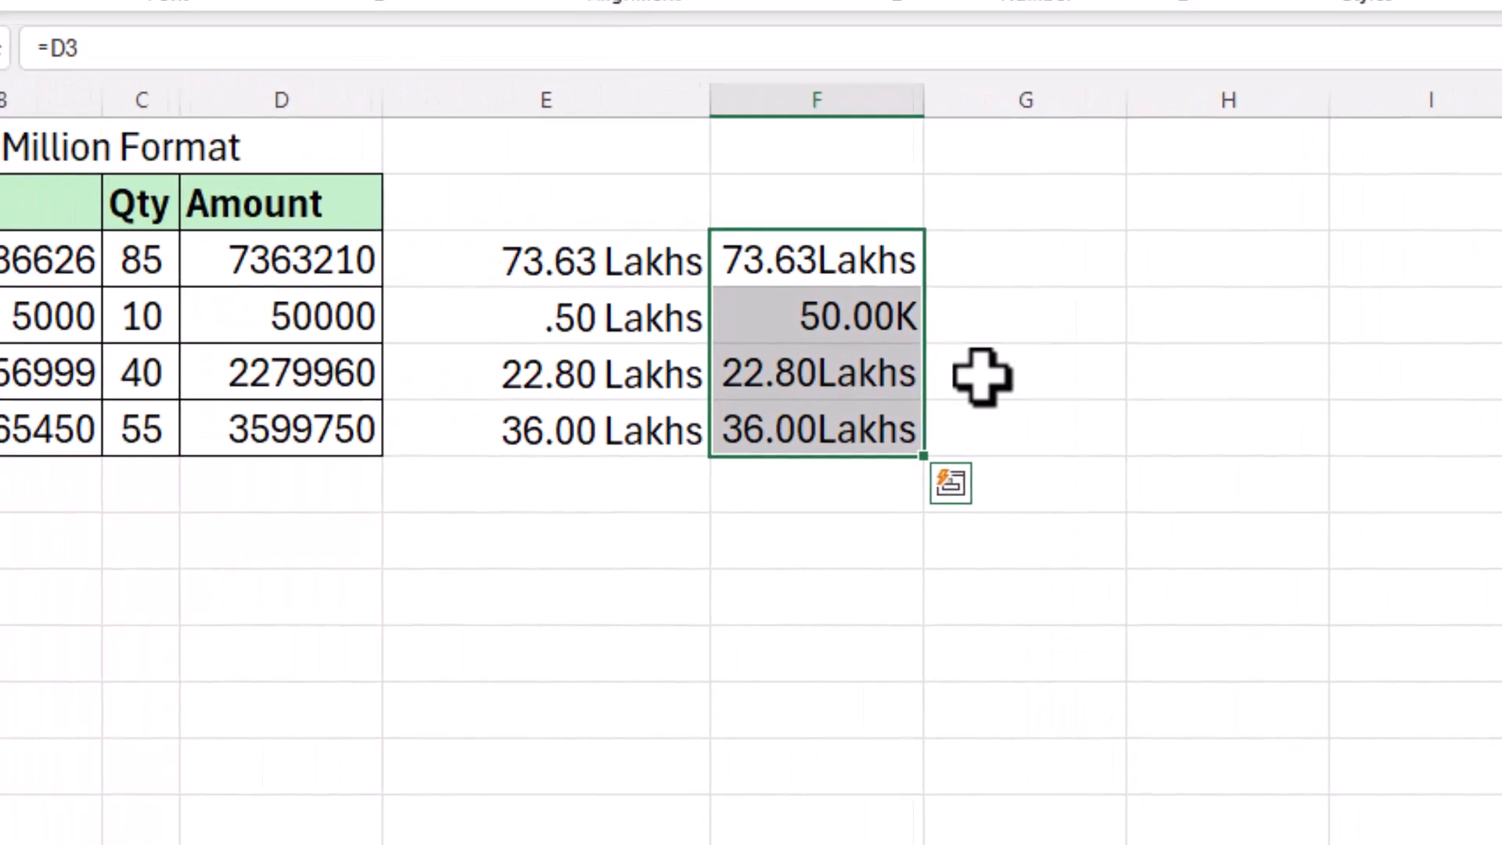
Step: Add a space before Lakhs in F3:F6's format code, showing 73.63 Lakhs and 50.00 K
left_click(1100, 330)
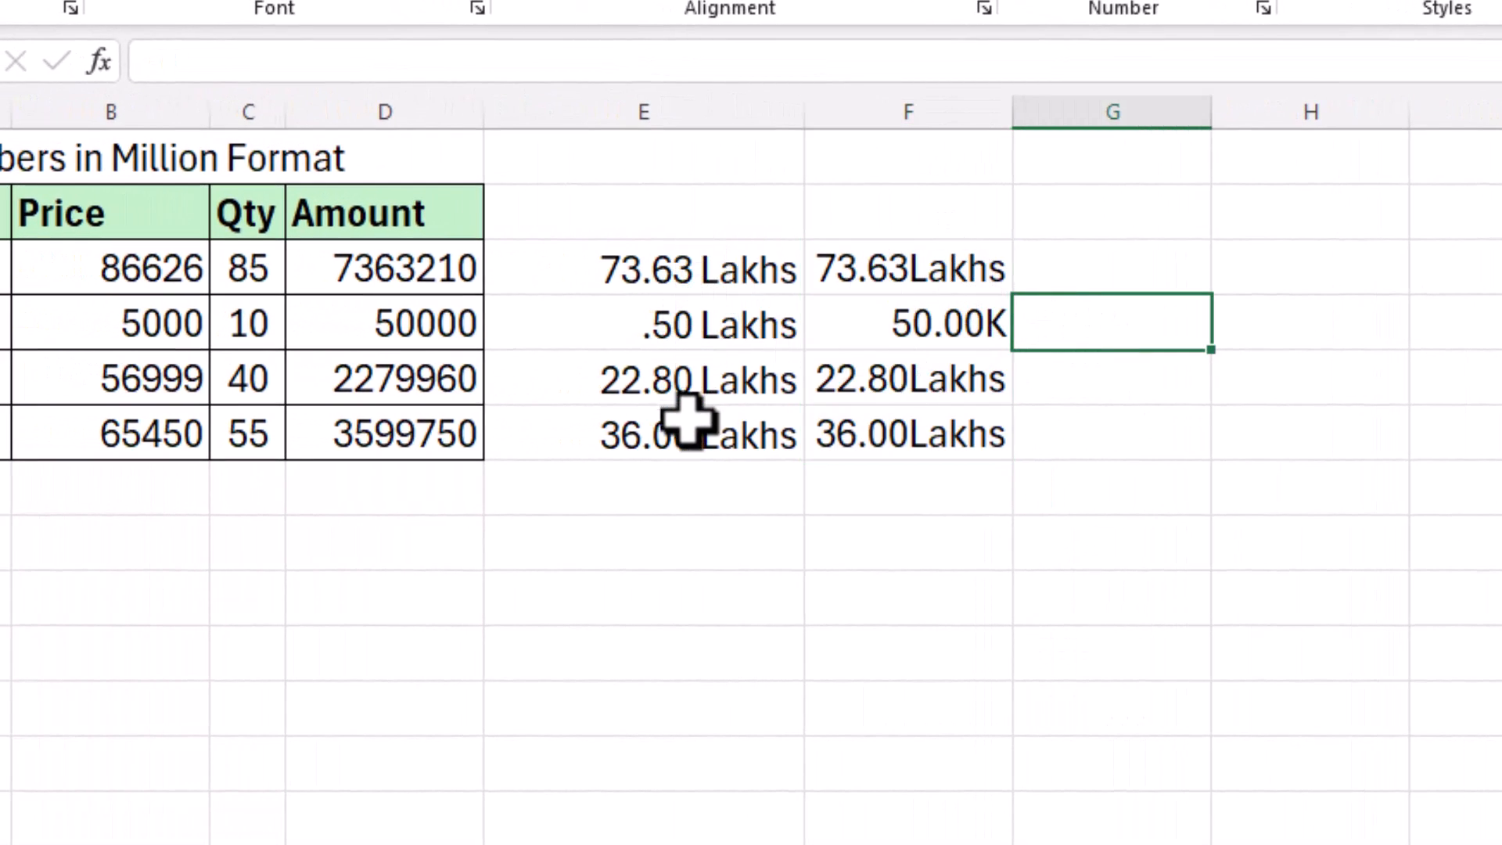
left_click(931, 269)
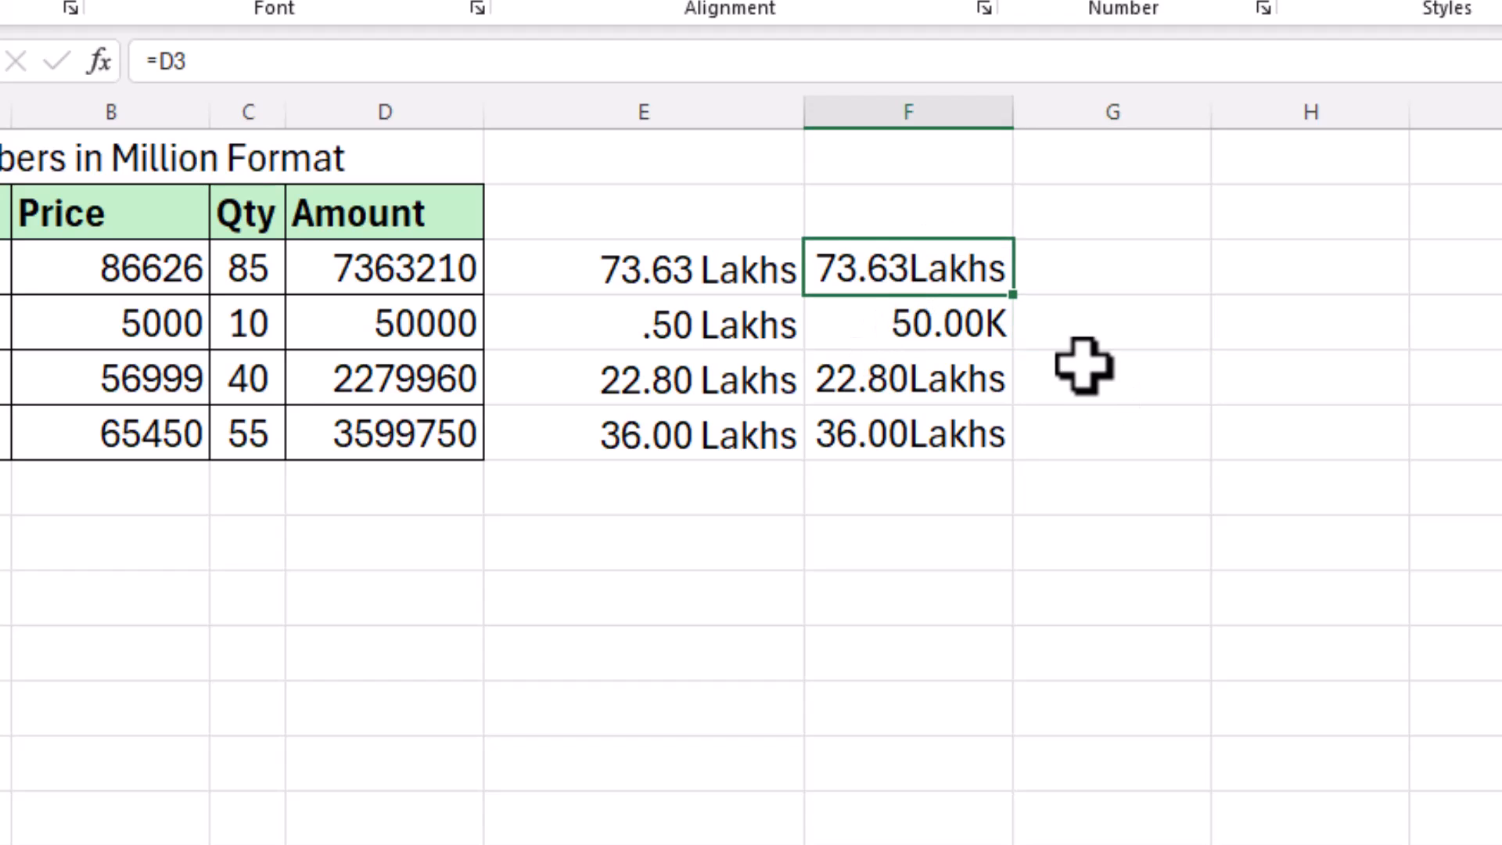
left_click_drag(955, 269, 951, 429)
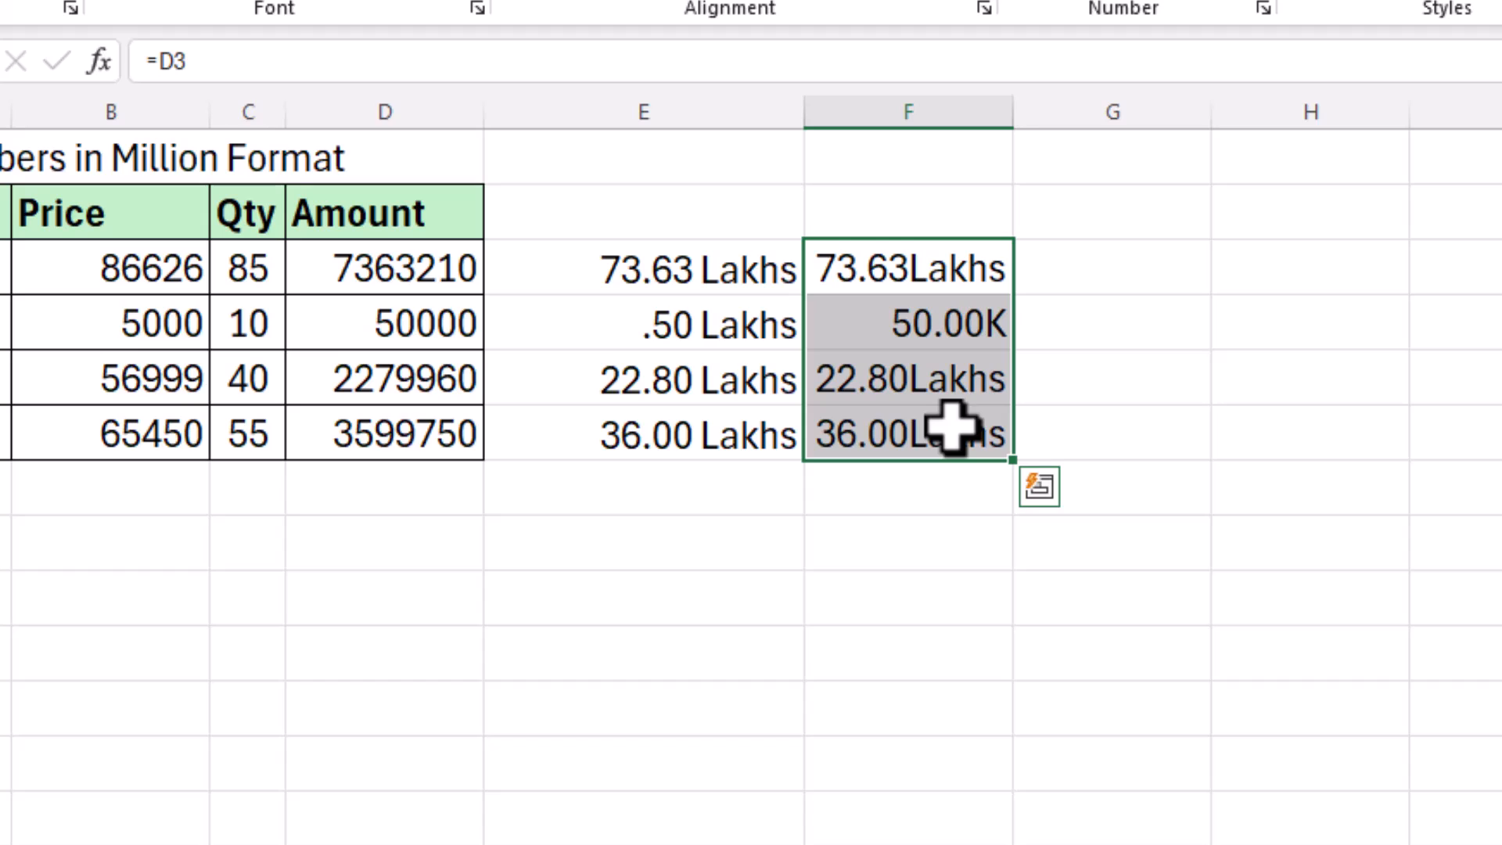
key("ctrl+1")
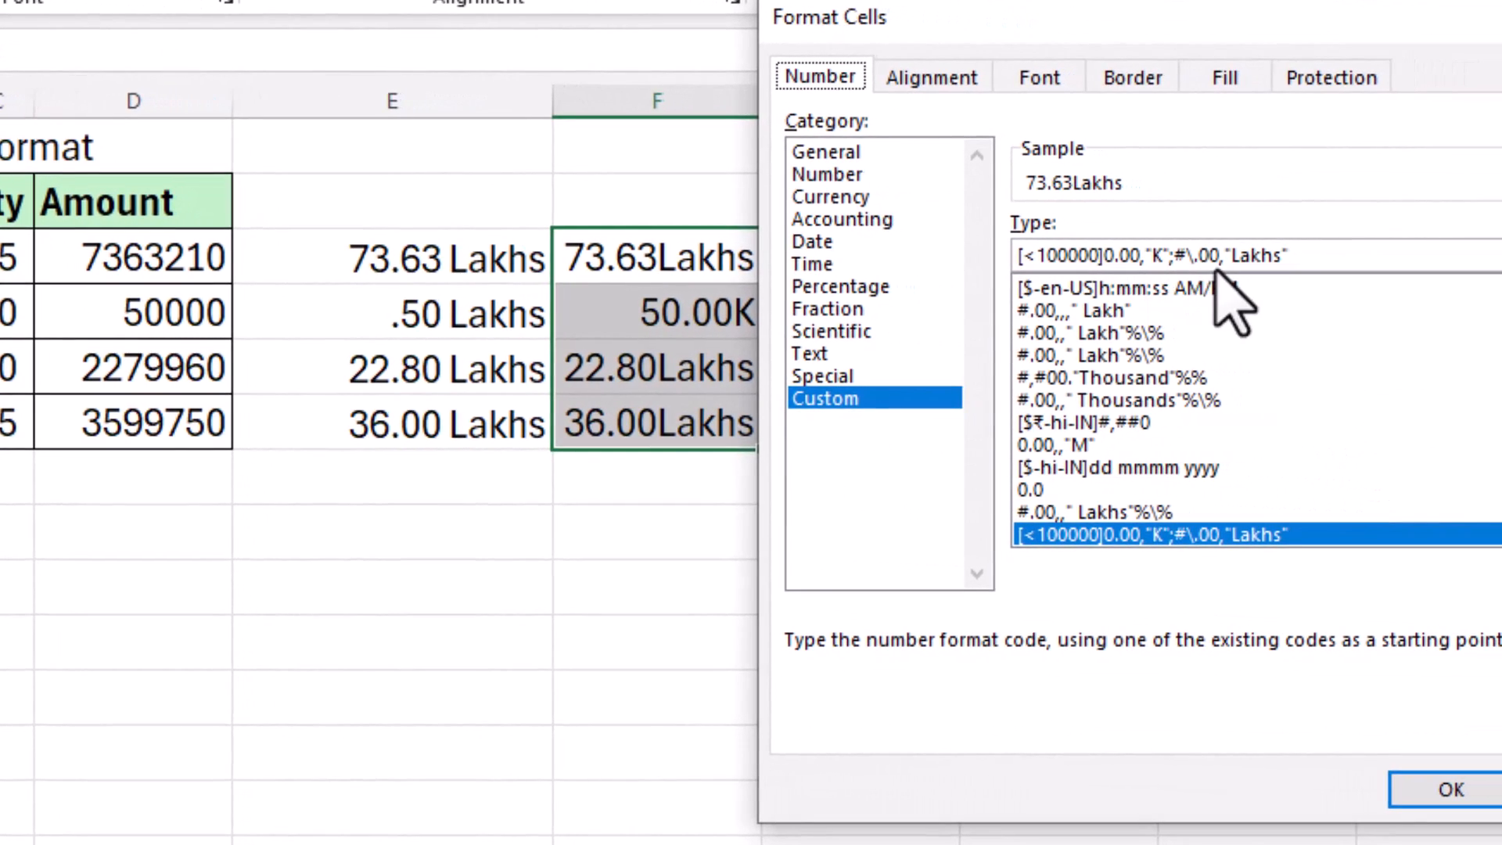
left_click(1155, 256)
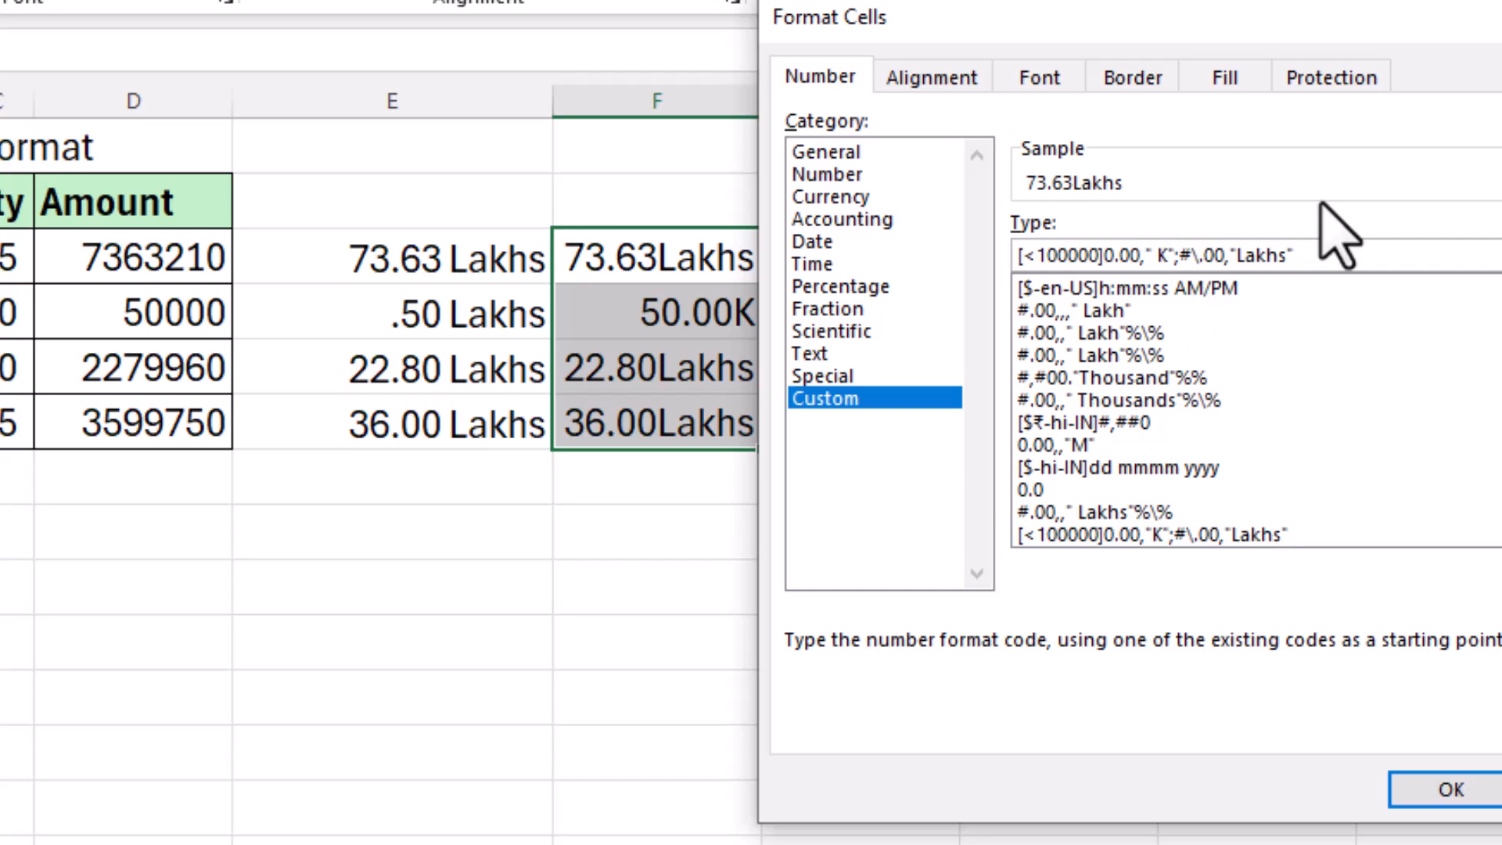
left_click(1243, 255)
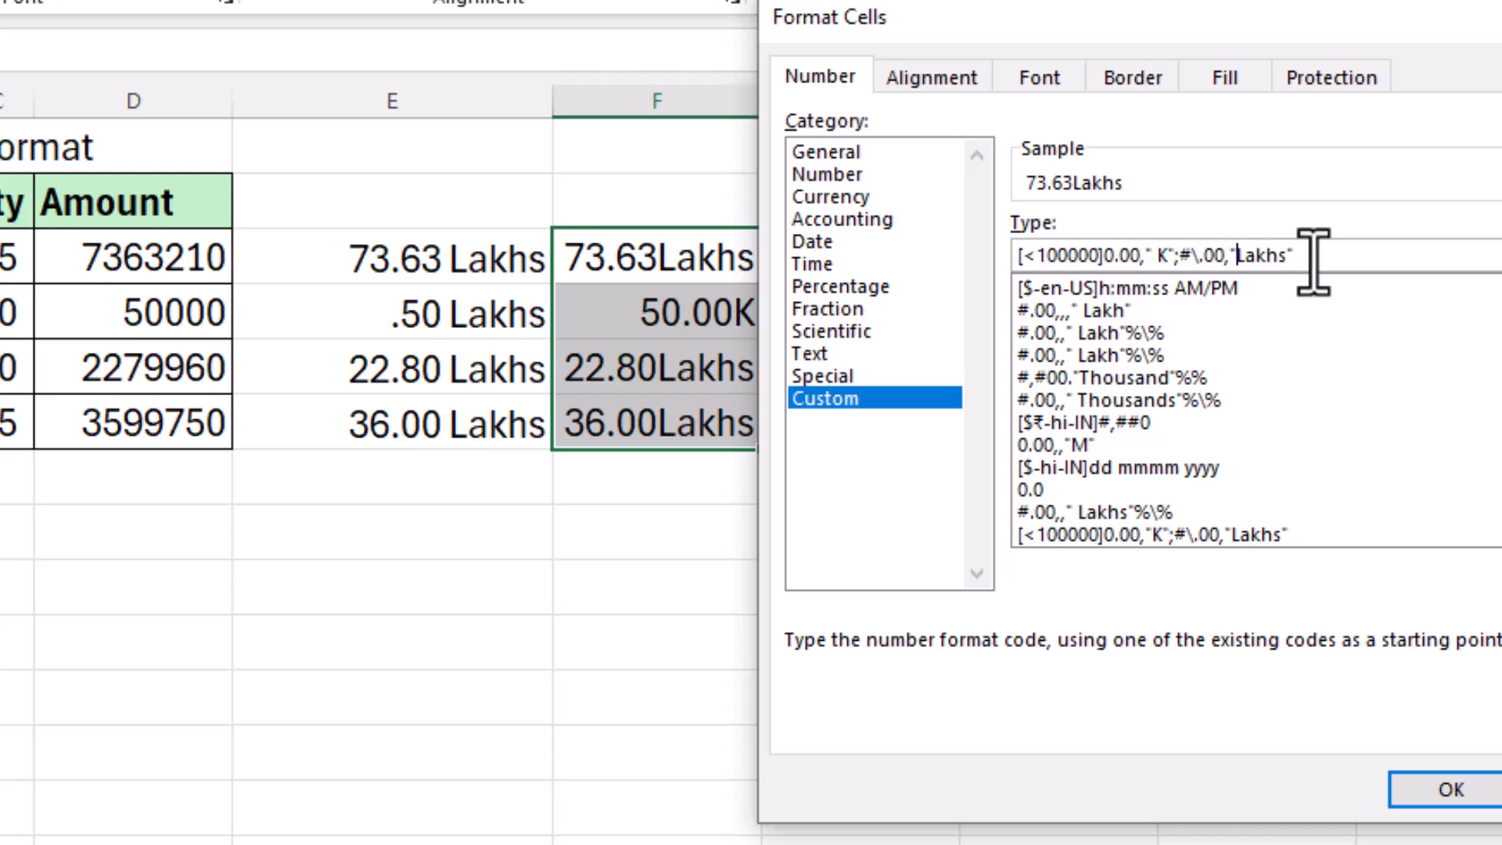
left_click(1444, 792)
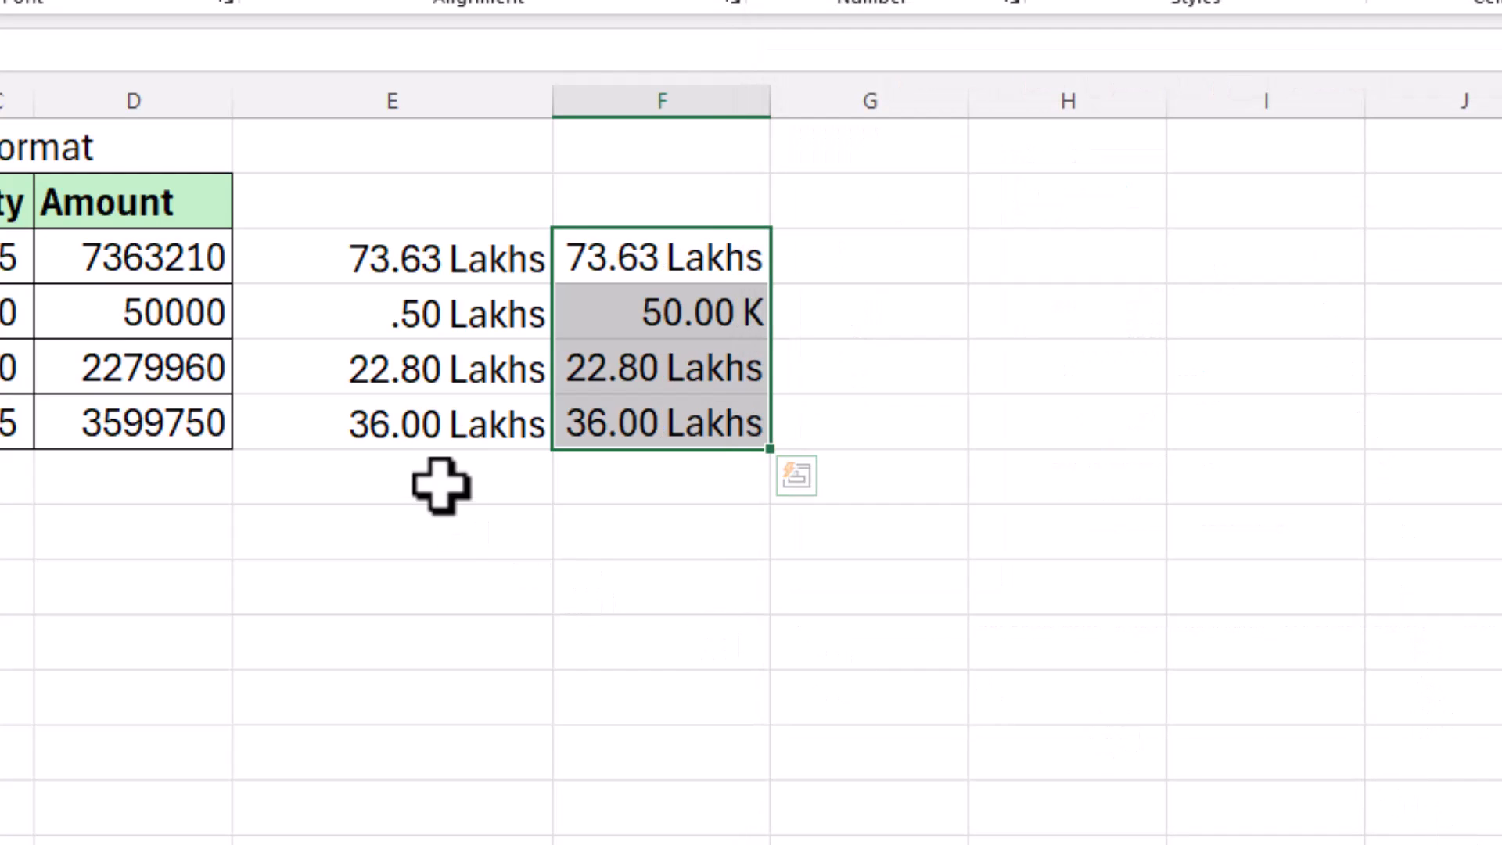
Step: Change the first Qty from 85 to 10, making its amount 8.66 Lakhs
left_click(753, 326)
left_click(861, 317)
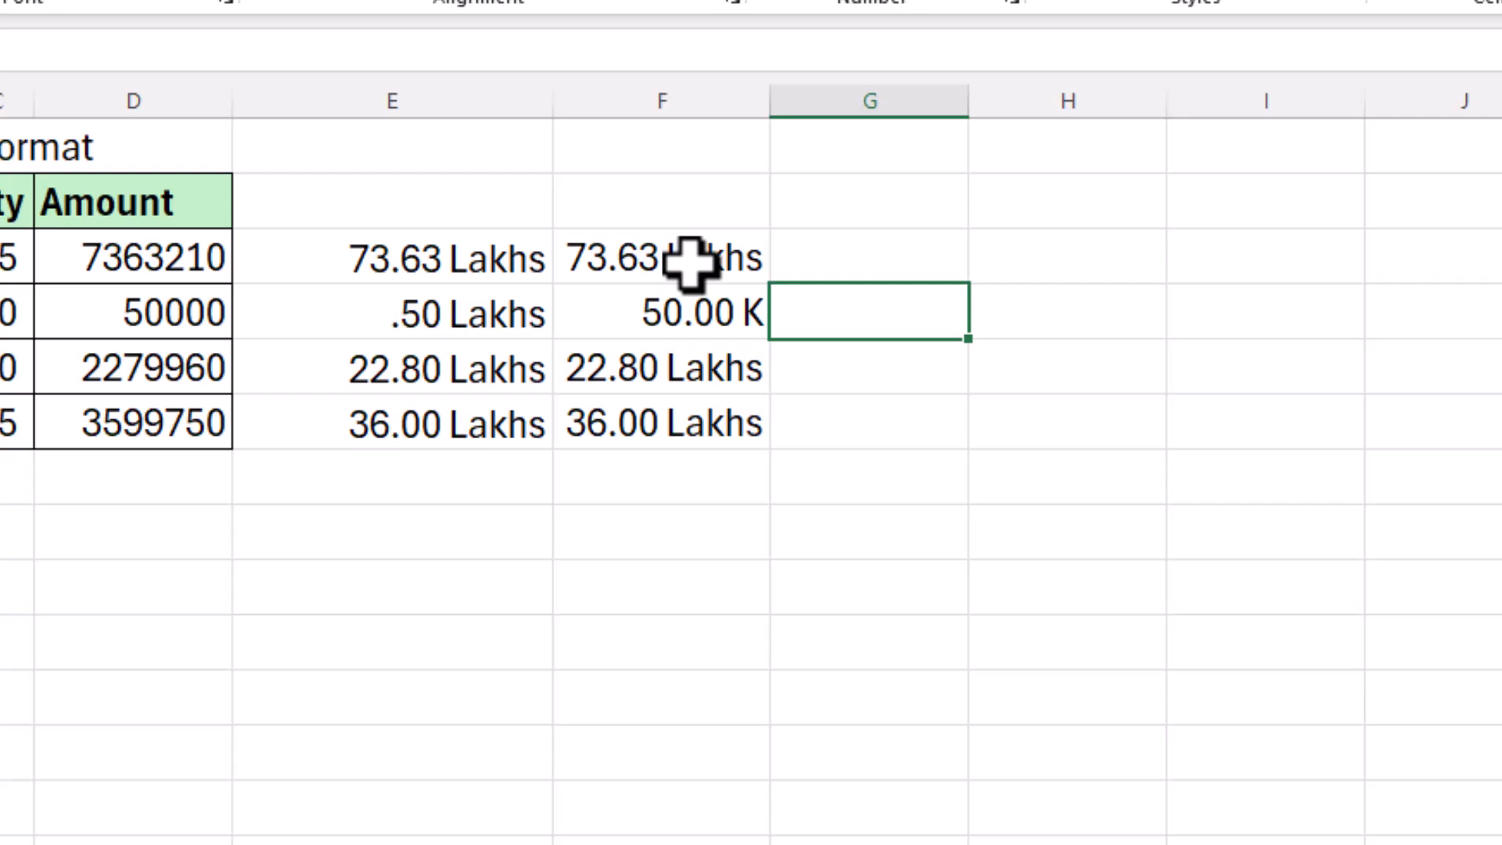
left_click(14, 258)
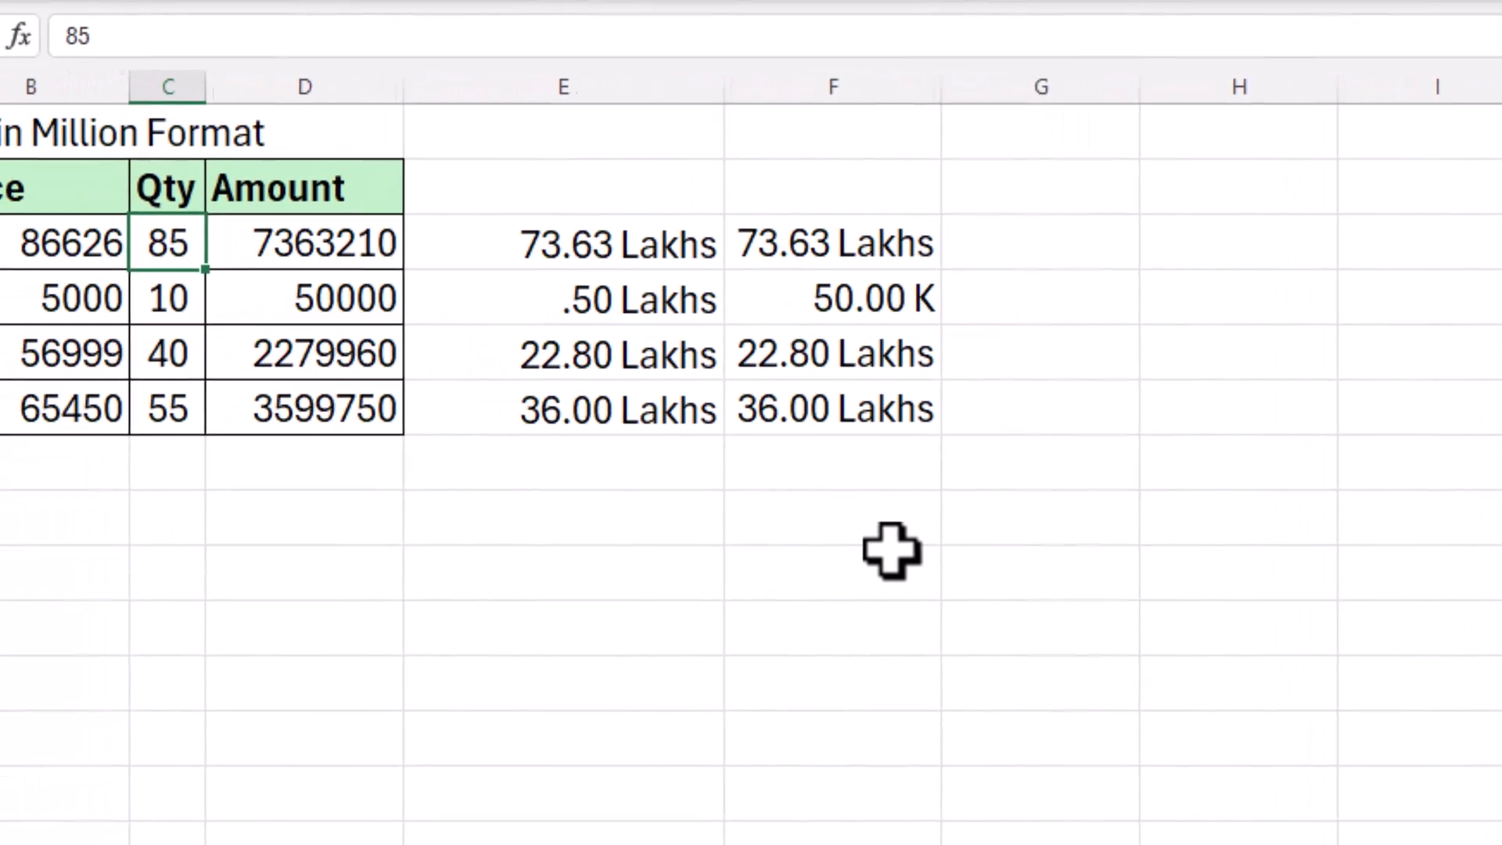
type("10")
key("Return")
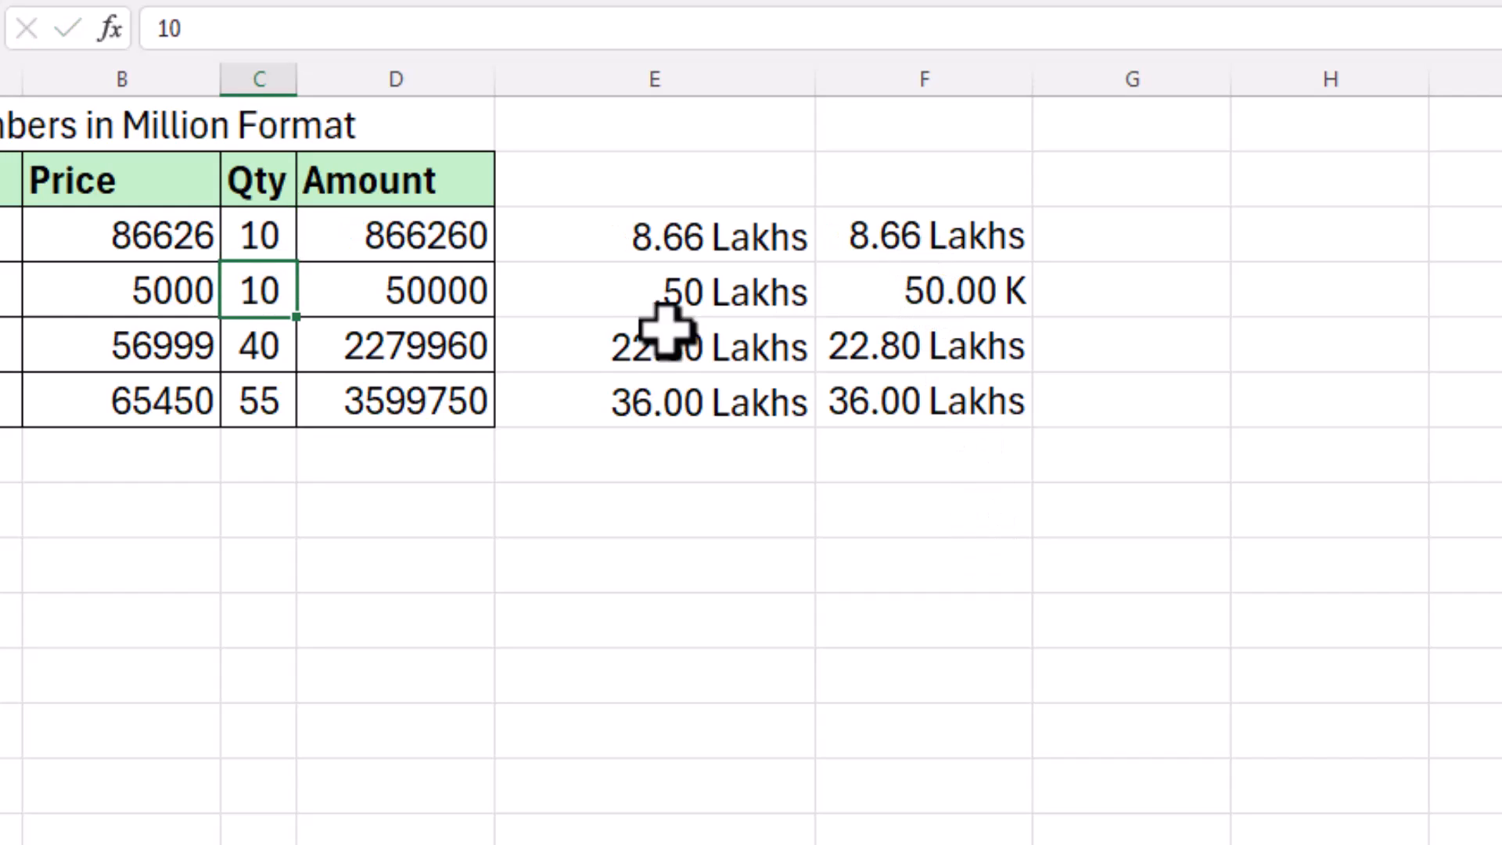
Step: Review the Amount formulas, then select H5 and widen column H slightly
left_click(935, 300)
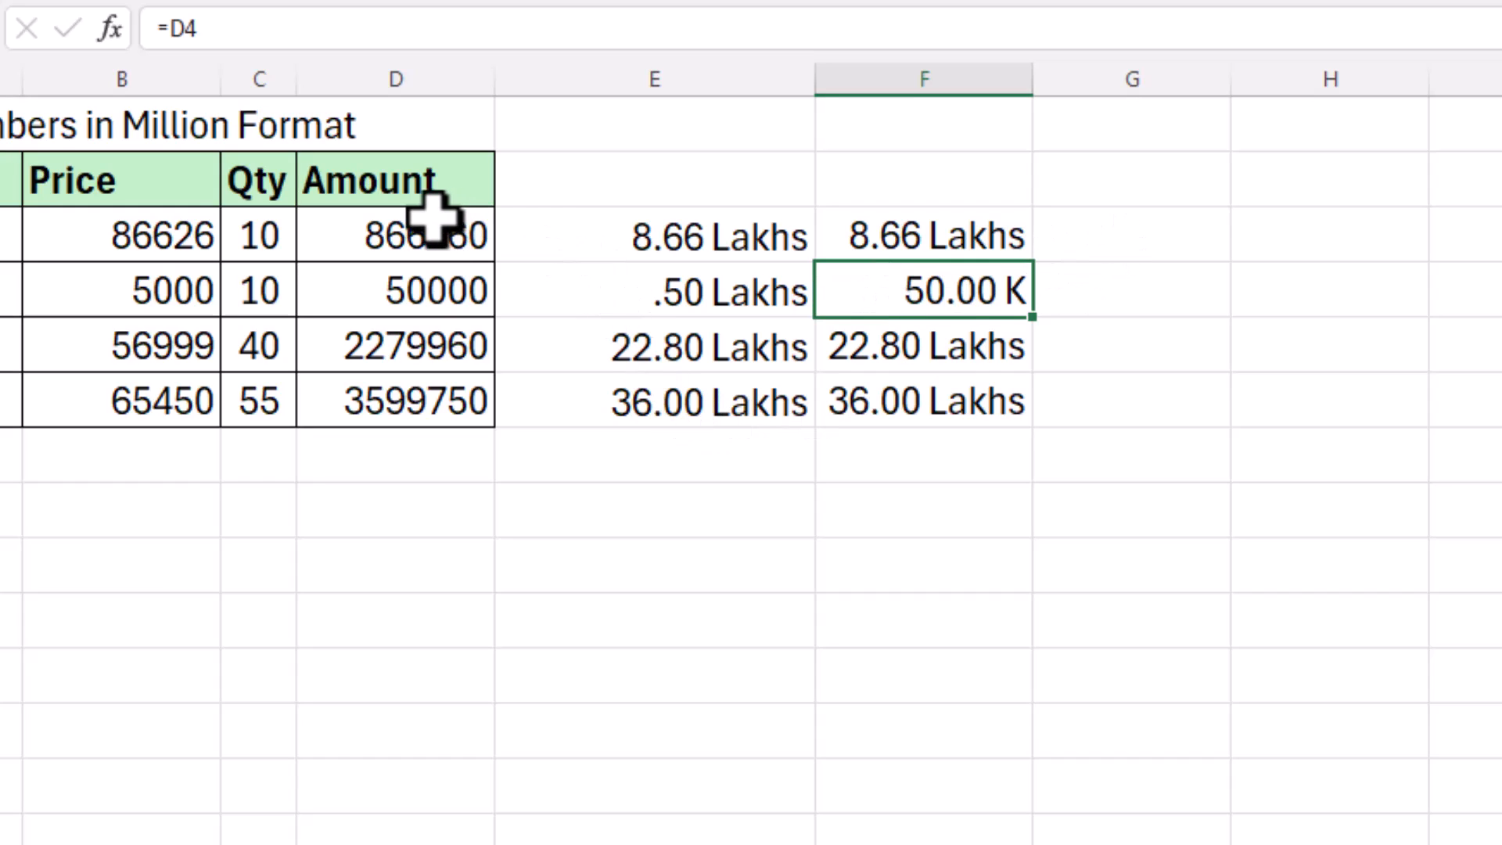
left_click_drag(423, 291, 415, 392)
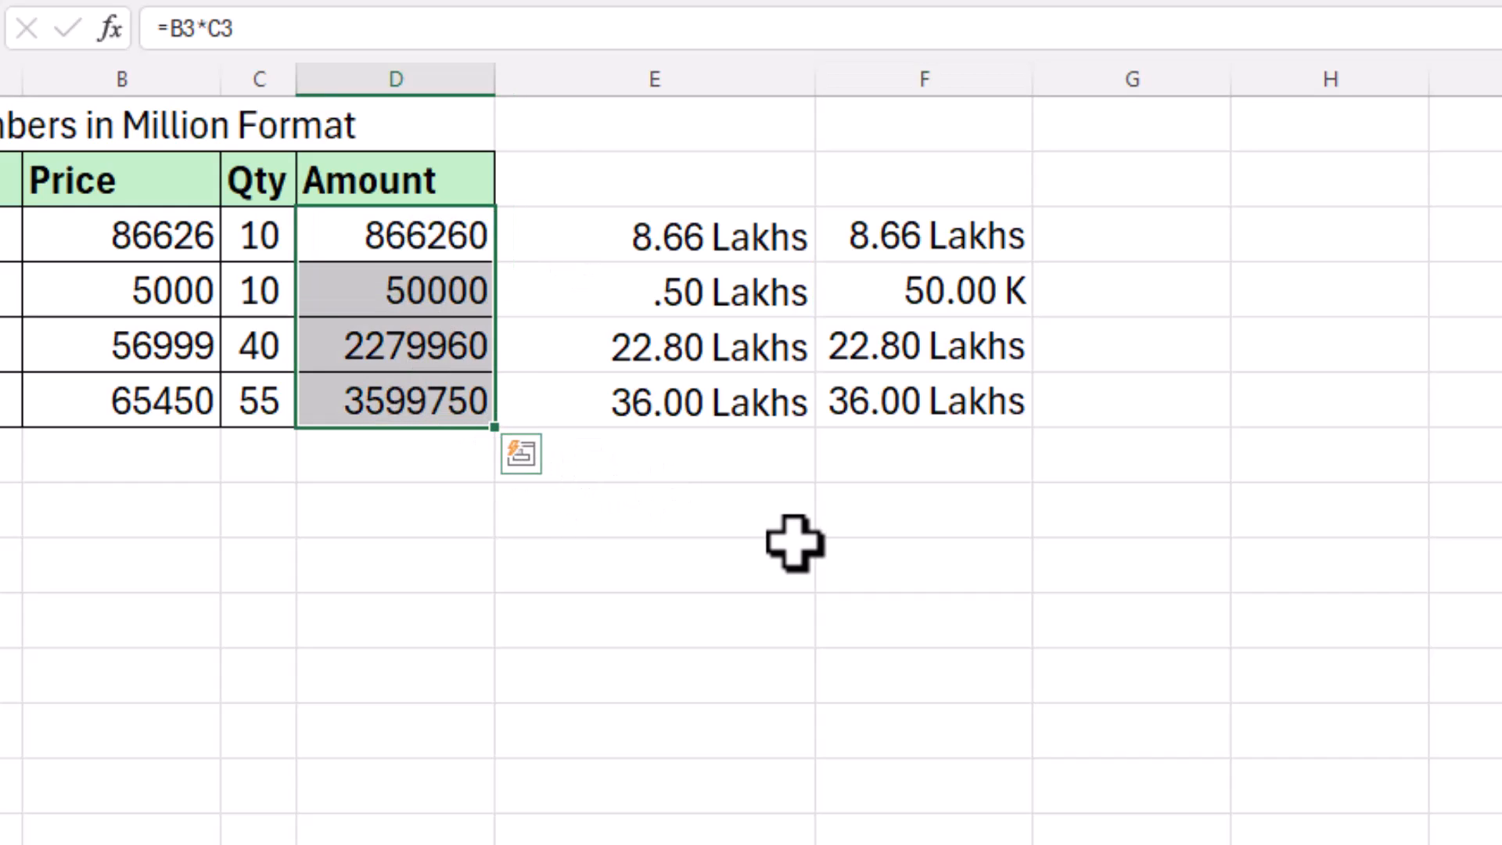
left_click(834, 560)
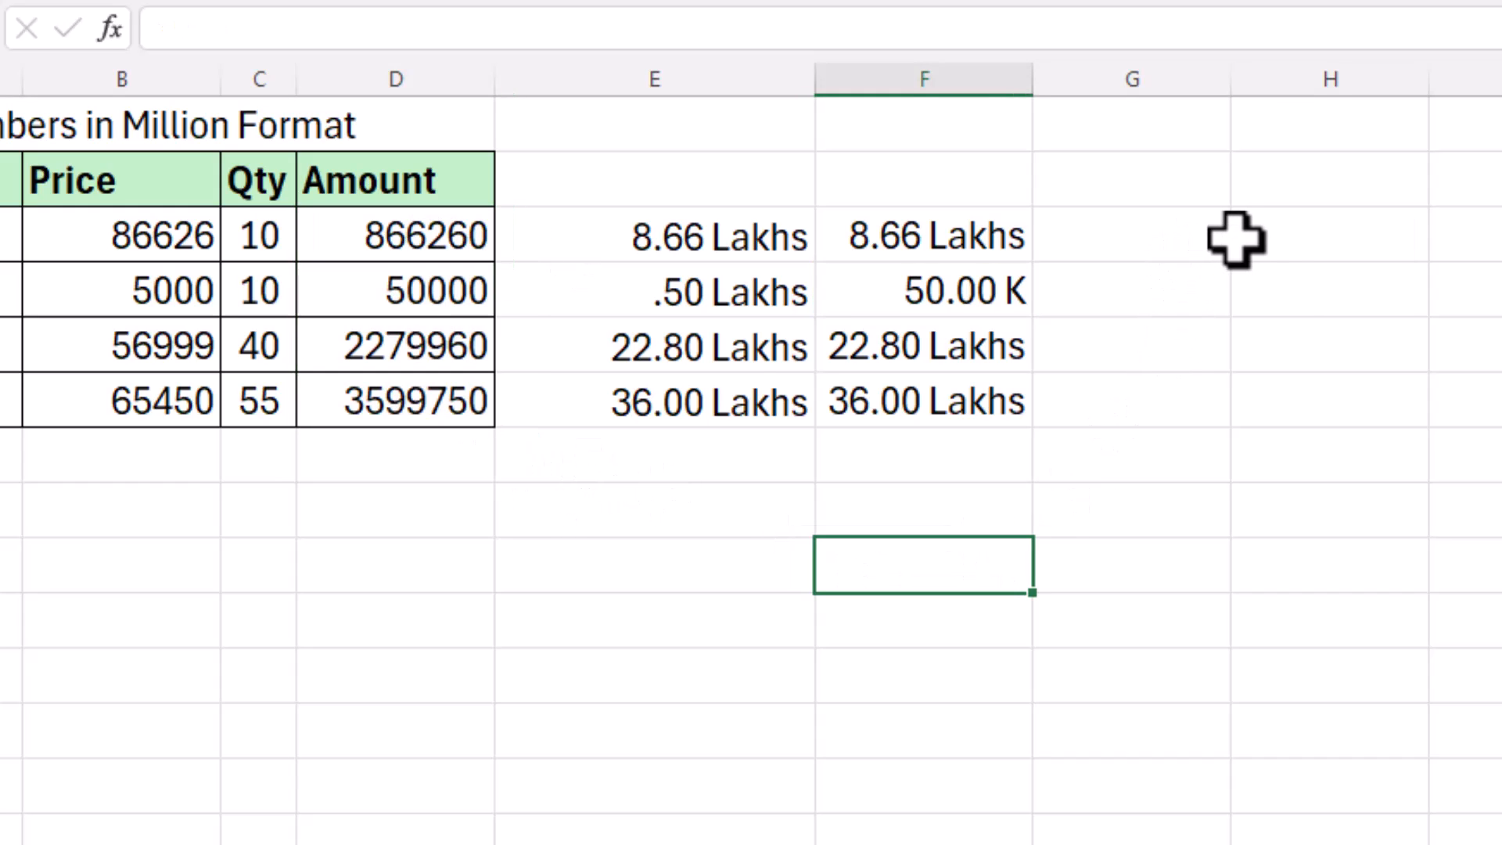
left_click(1244, 235)
left_click_drag(1234, 110, 1287, 106)
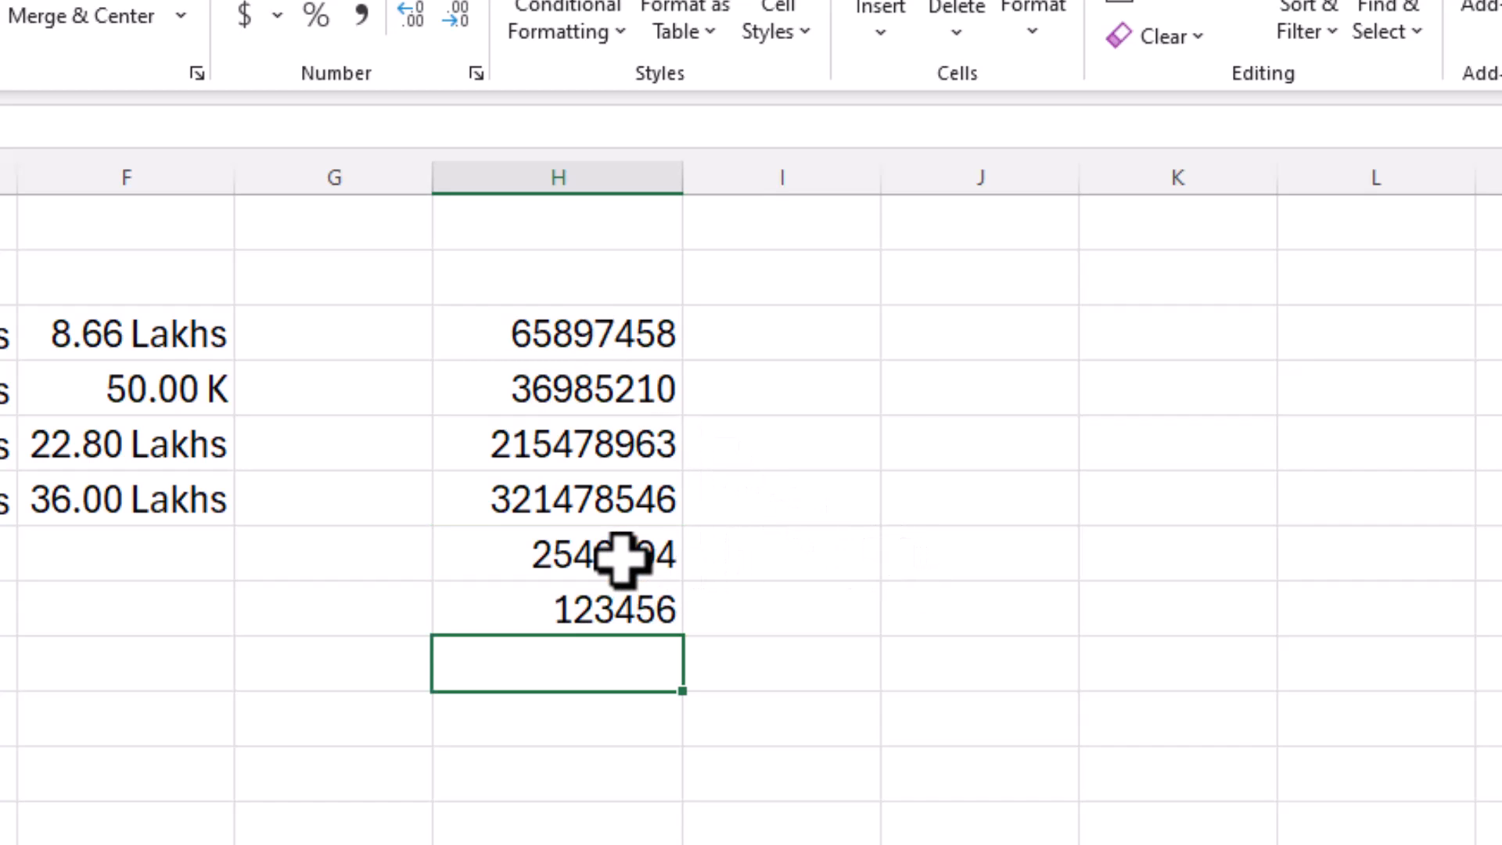
Step: Enter the last raw amounts, ending with 123456, and open Format Cells for H5:H10
left_click(621, 560)
left_click(667, 607)
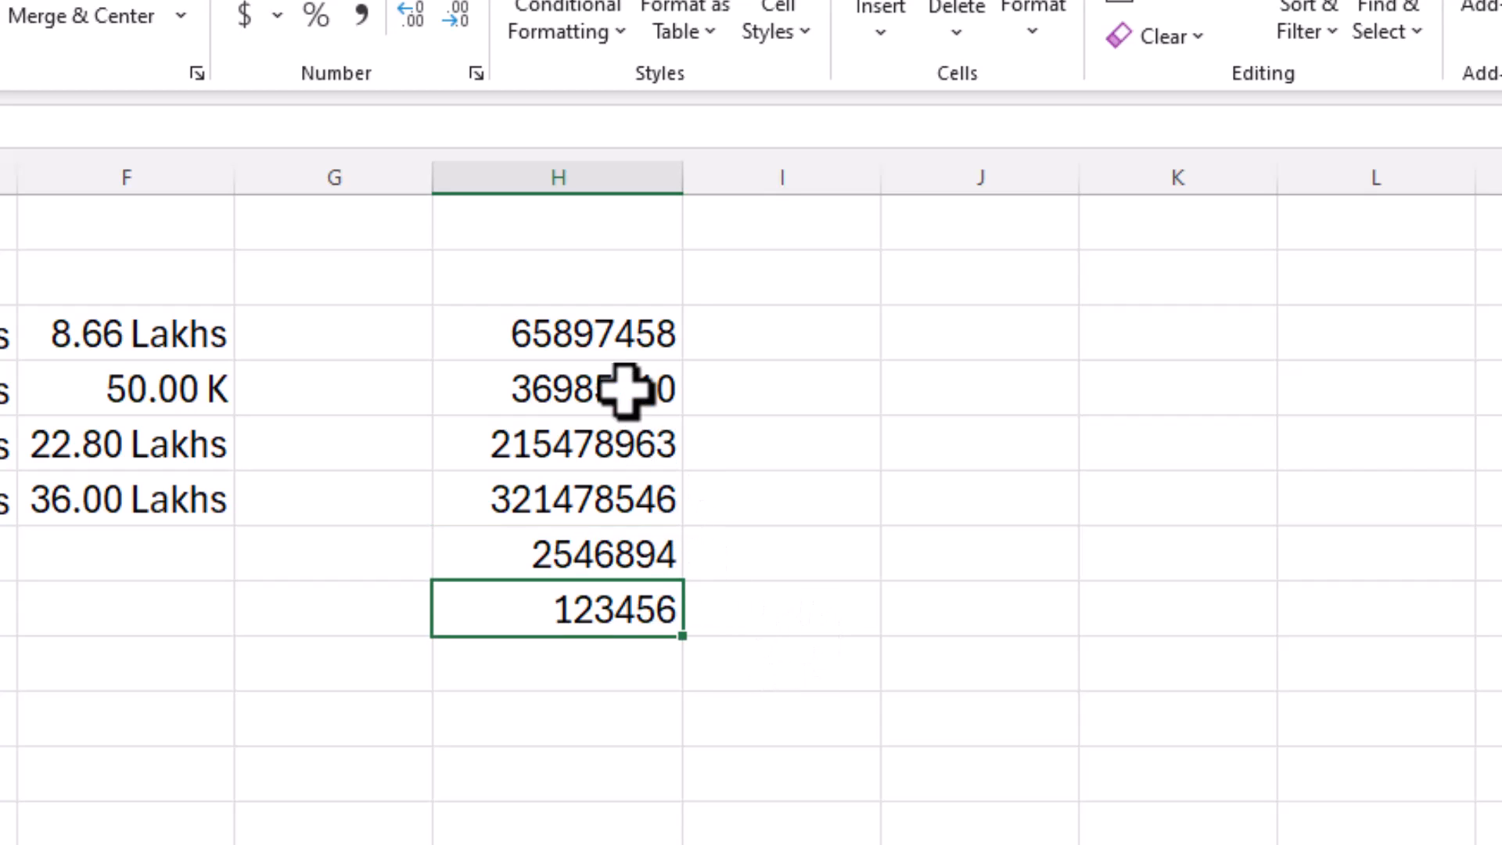
left_click_drag(600, 332, 587, 593)
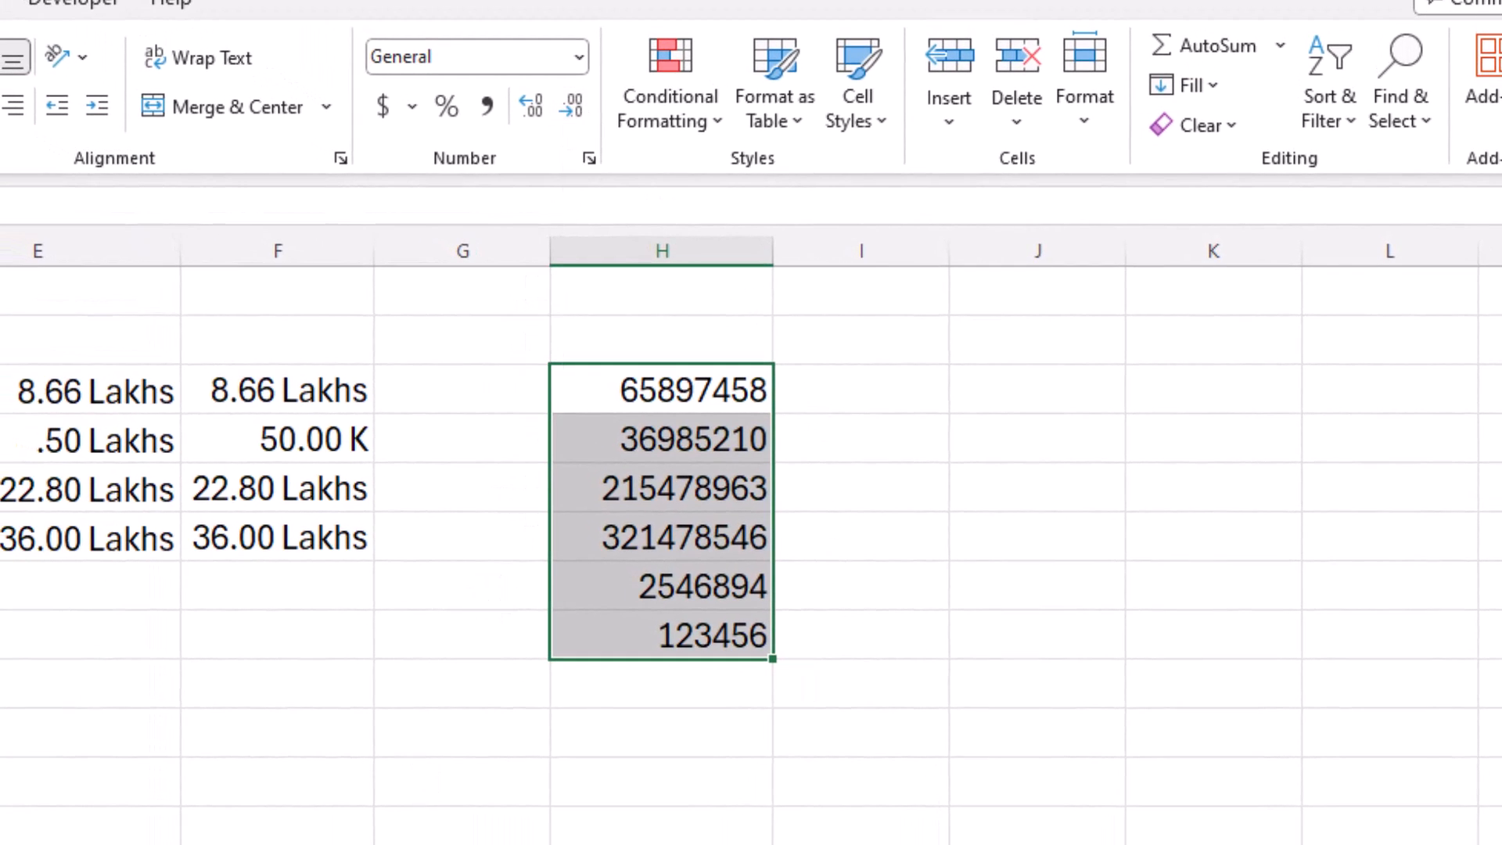
key("ctrl+1")
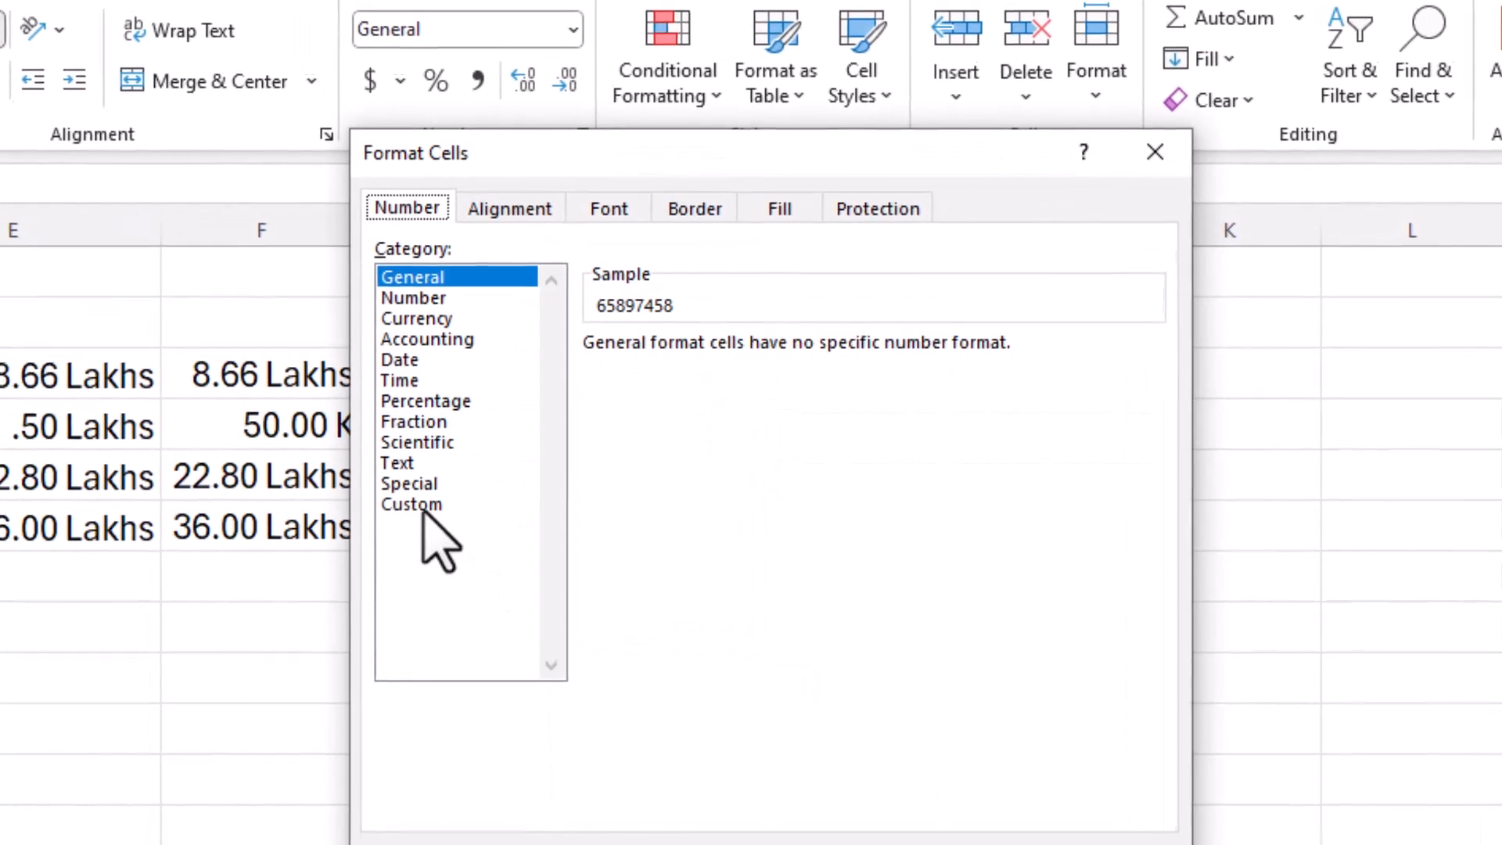
Step: Replace General with the custom code [<10000000]#\.00," Lakhs";#\.0000," Crores" for column H
left_click(426, 518)
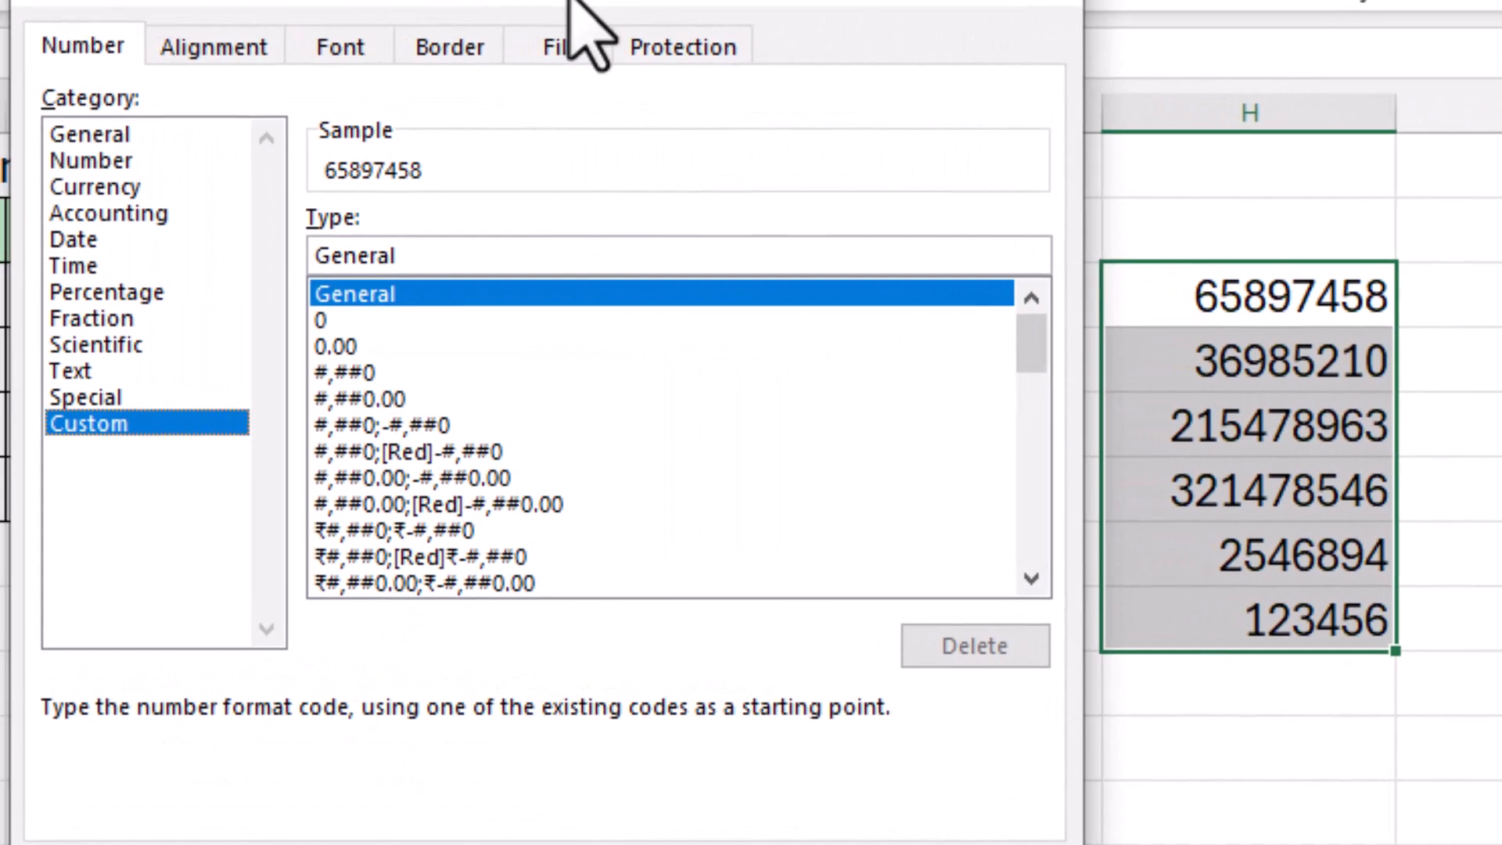
left_click(514, 270)
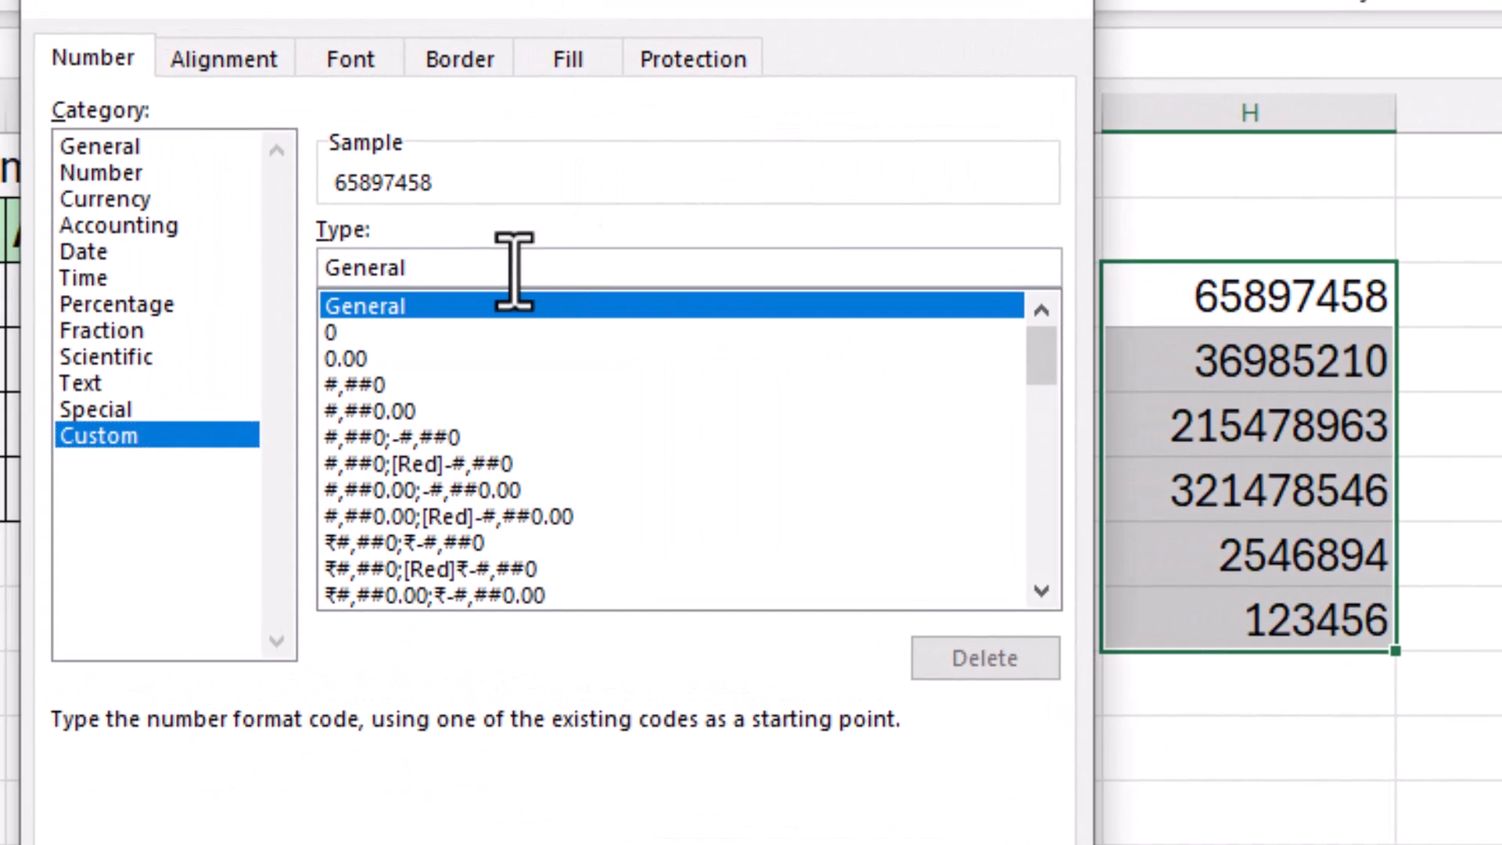
key("BackSpace")
key("BackSpace")
key("BackSpace")
key("BackSpace")
key("BackSpace")
key("BackSpace")
key("BackSpace")
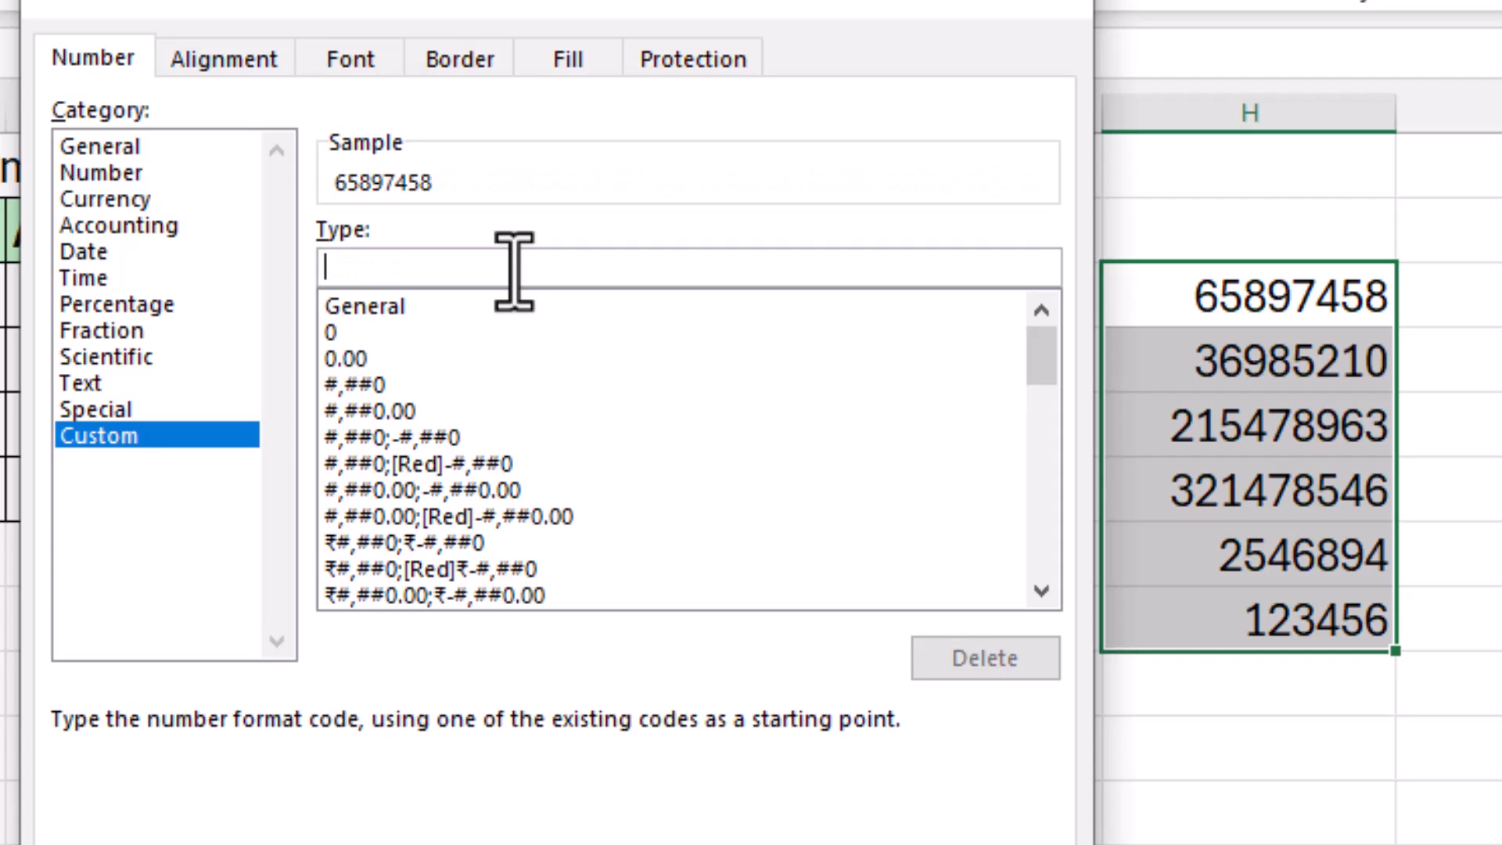
type("[<10000000]")
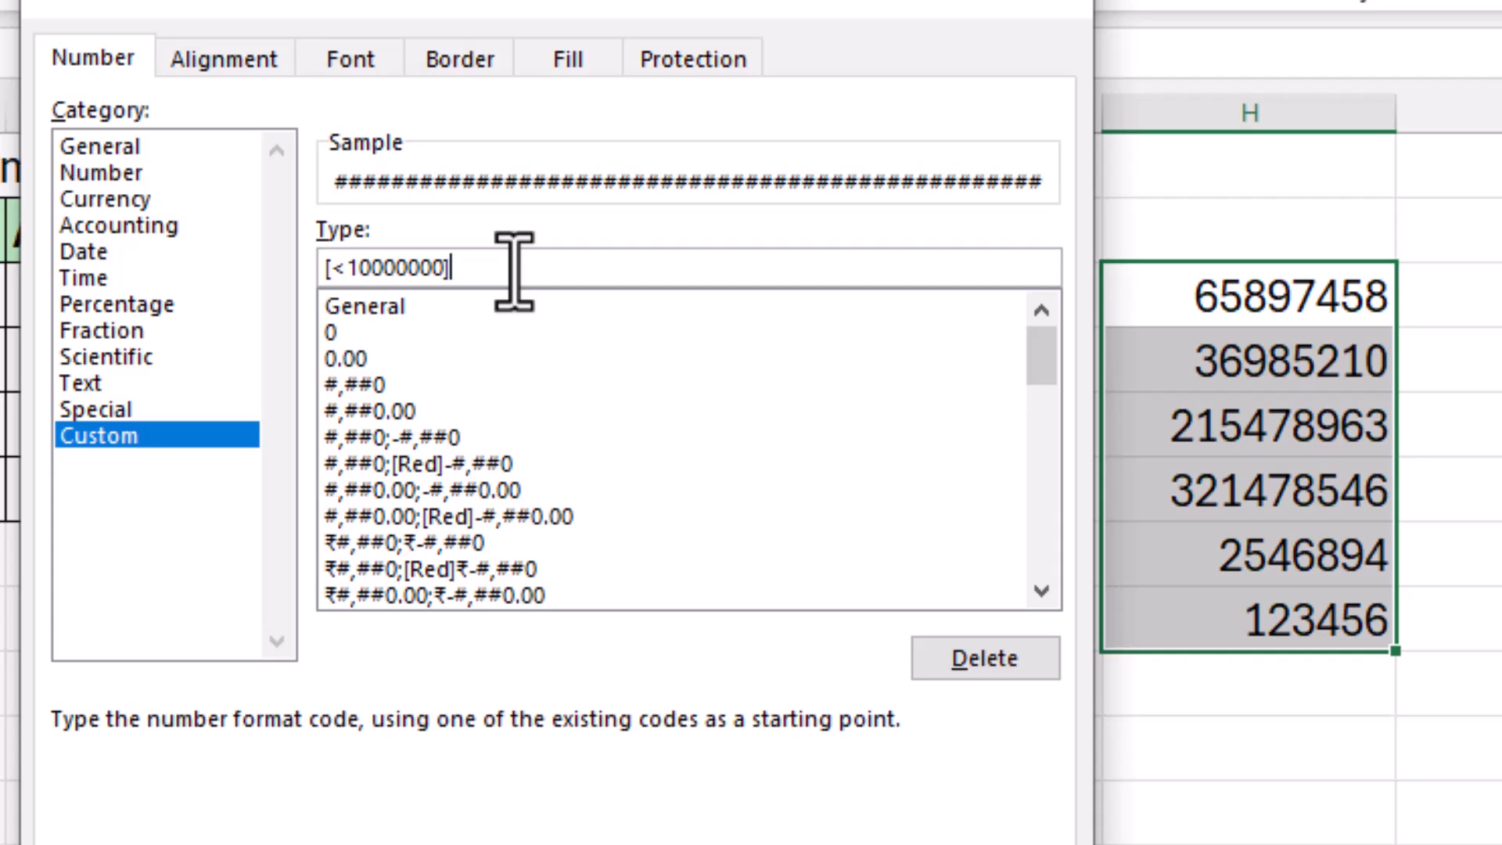
type("#\\.00,")
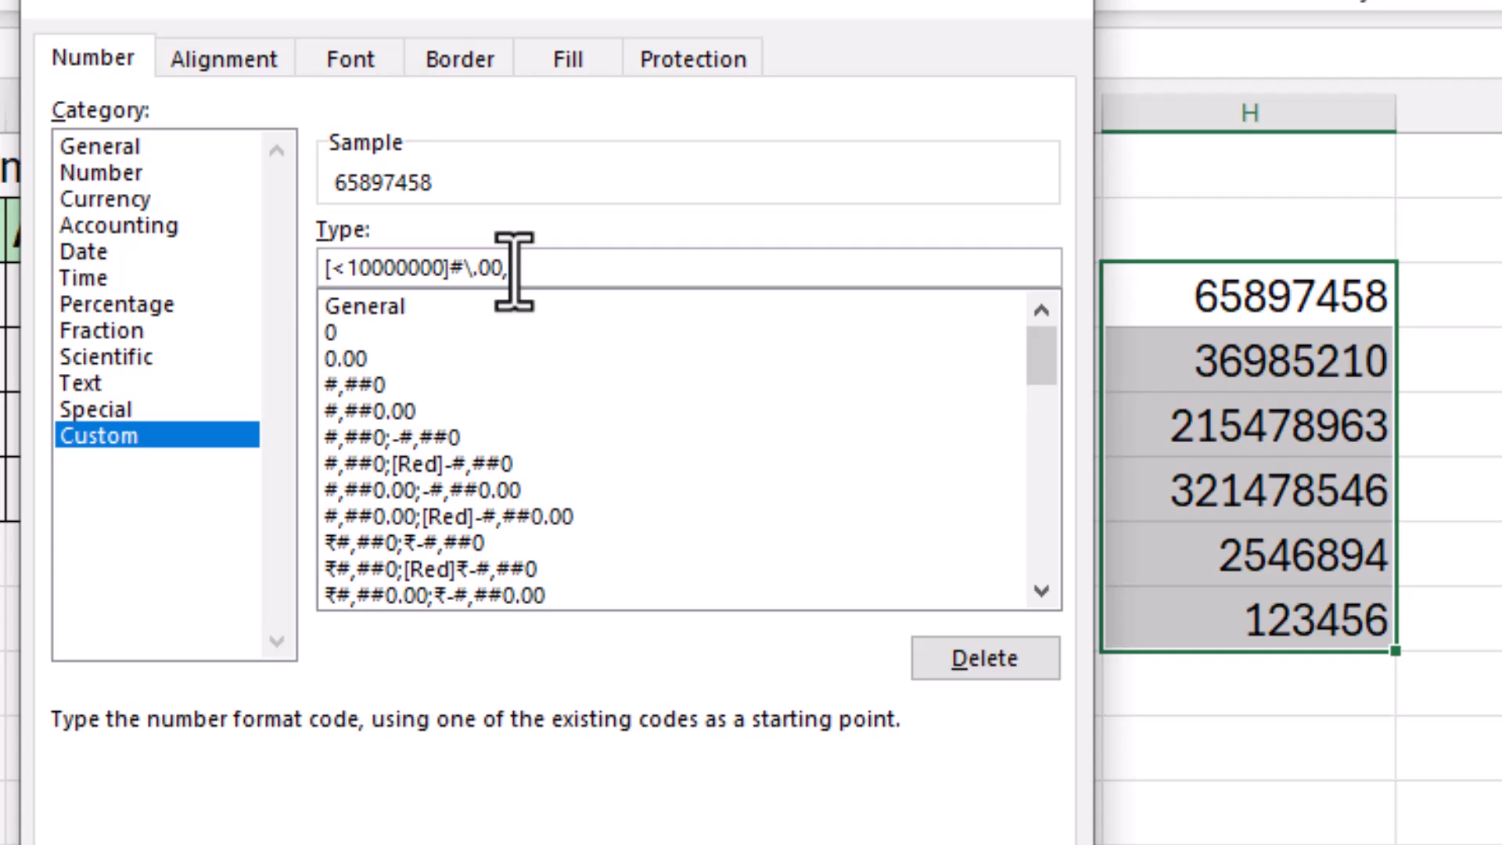
type("\"")
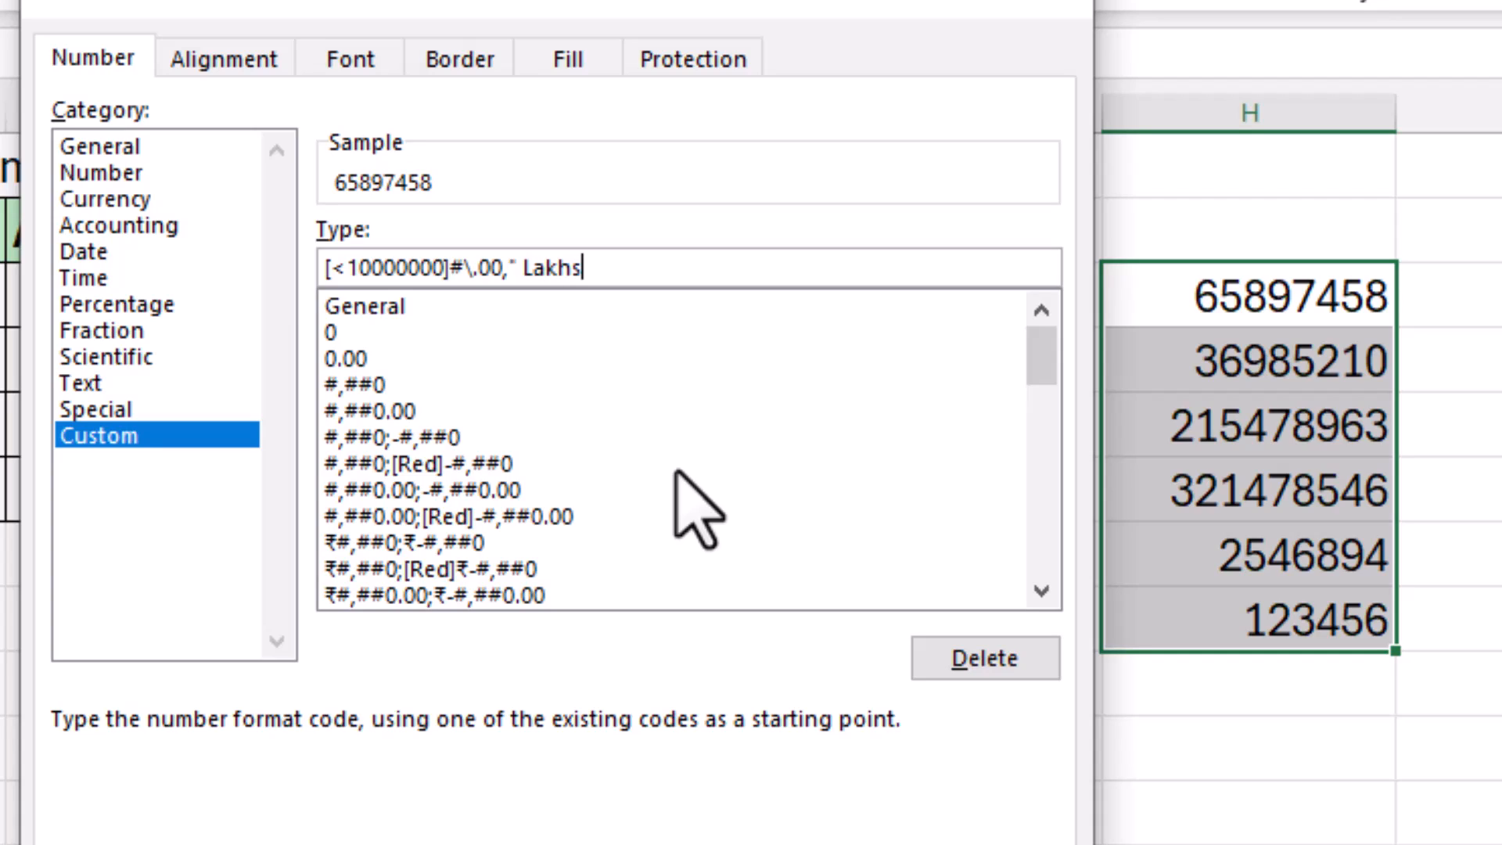
type("Lakhs\";")
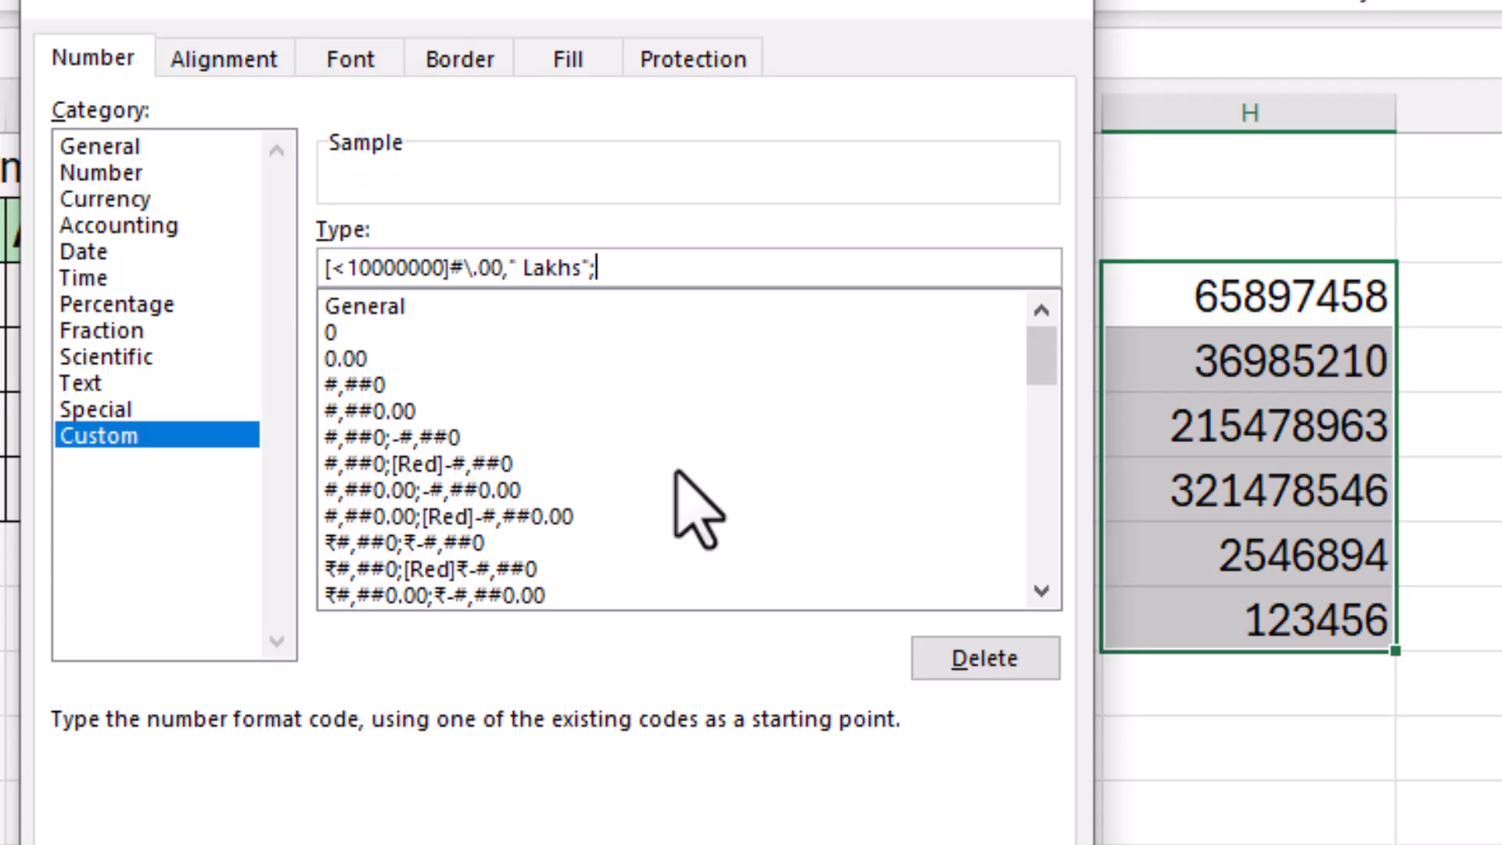
type("#")
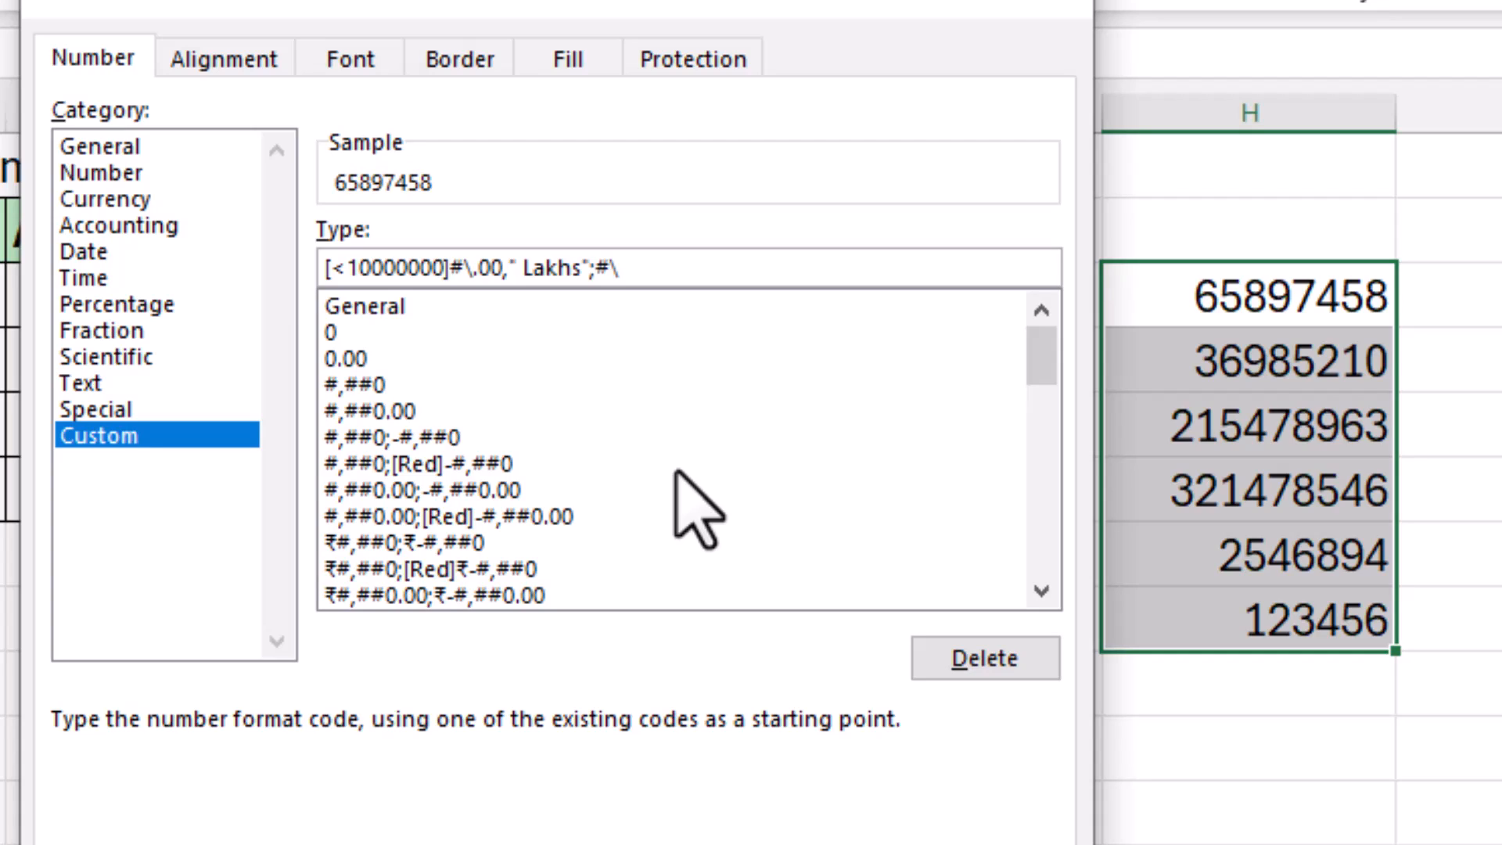
type("\\.0000")
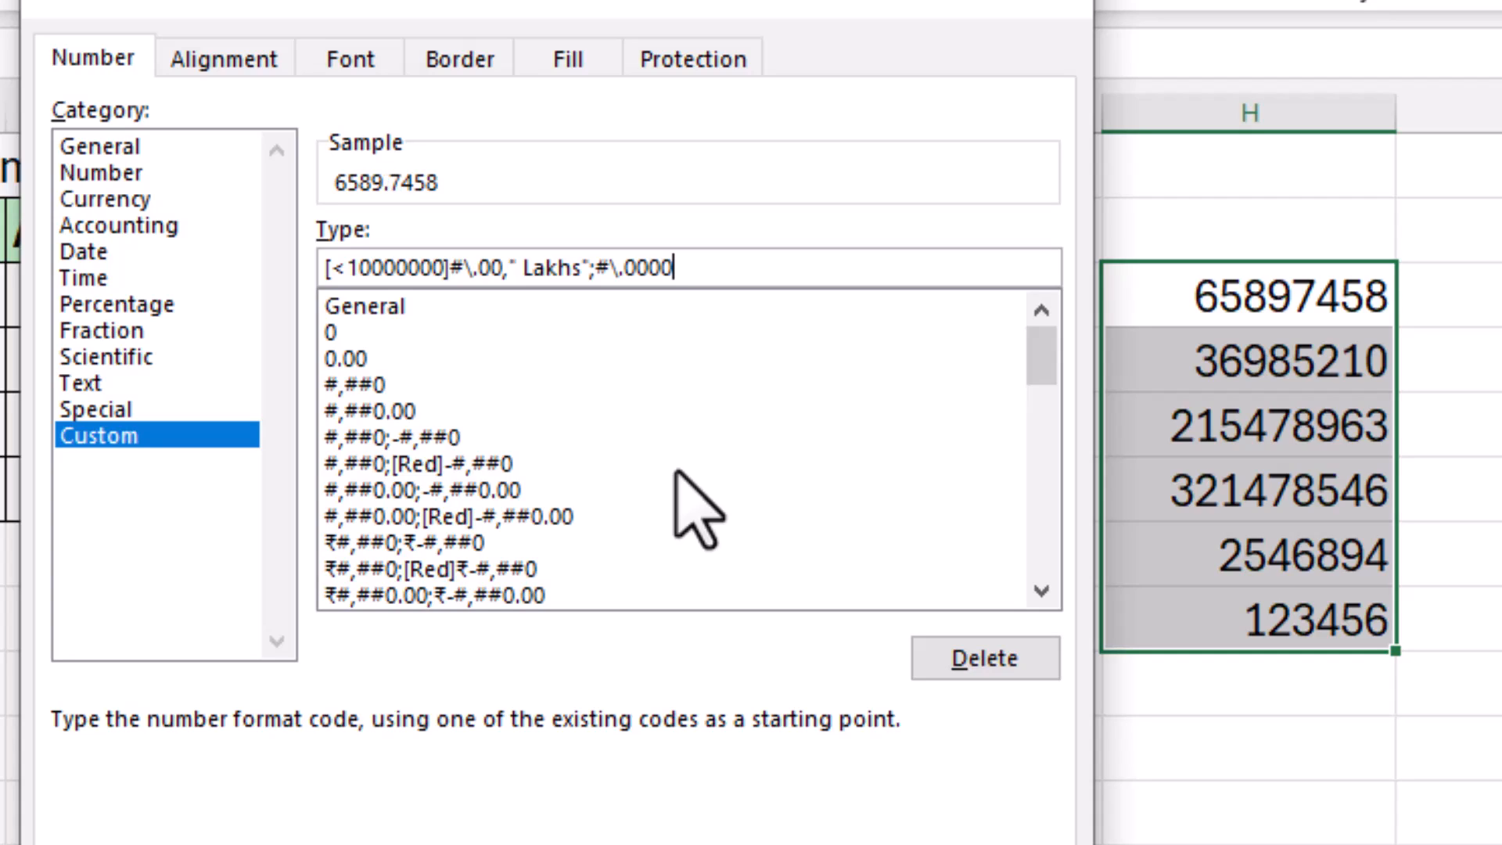
type(",")
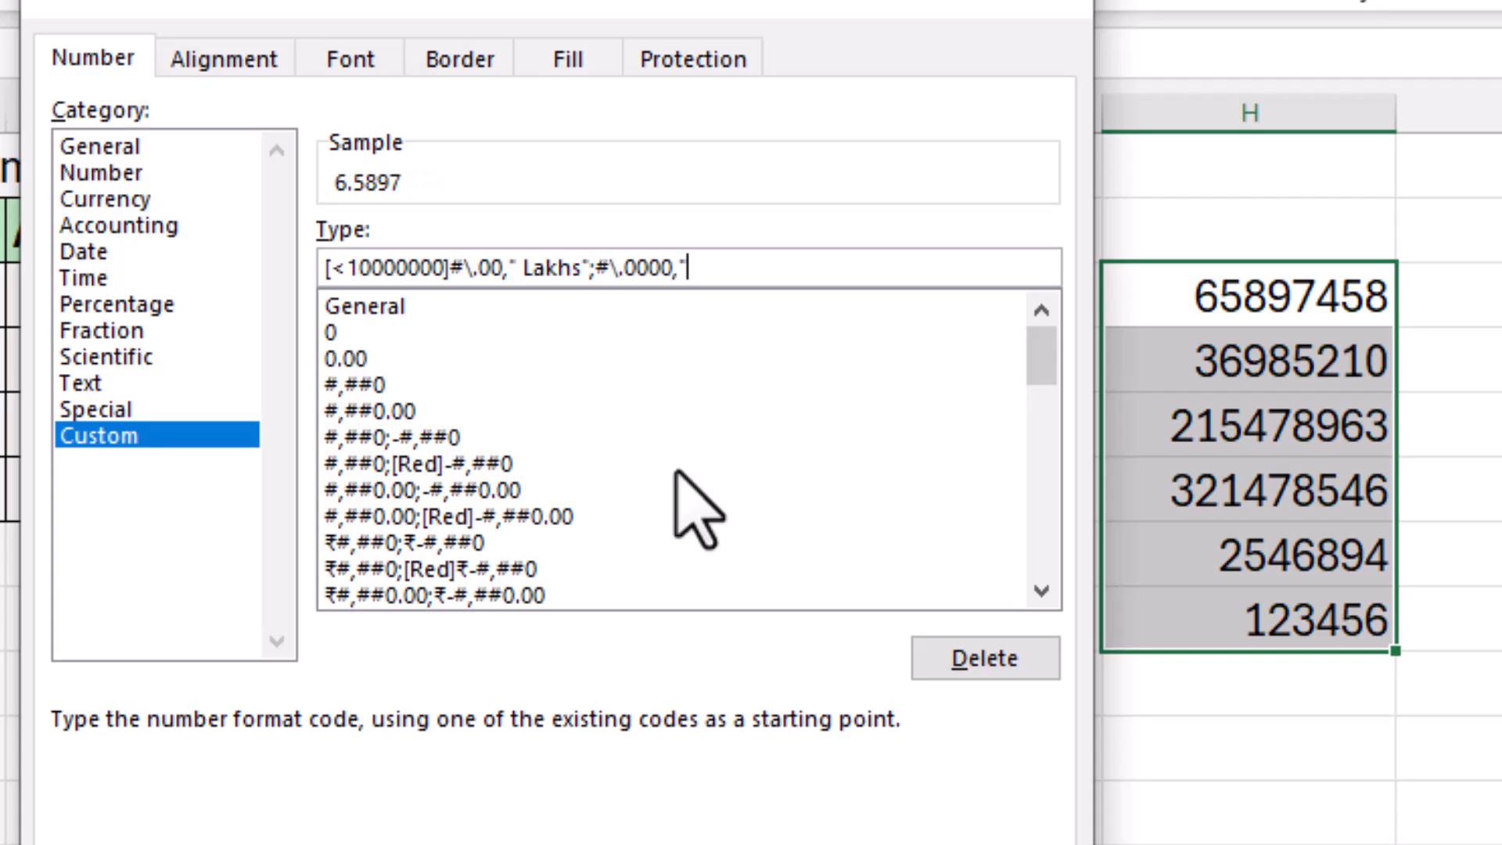
type("\" \"Core")
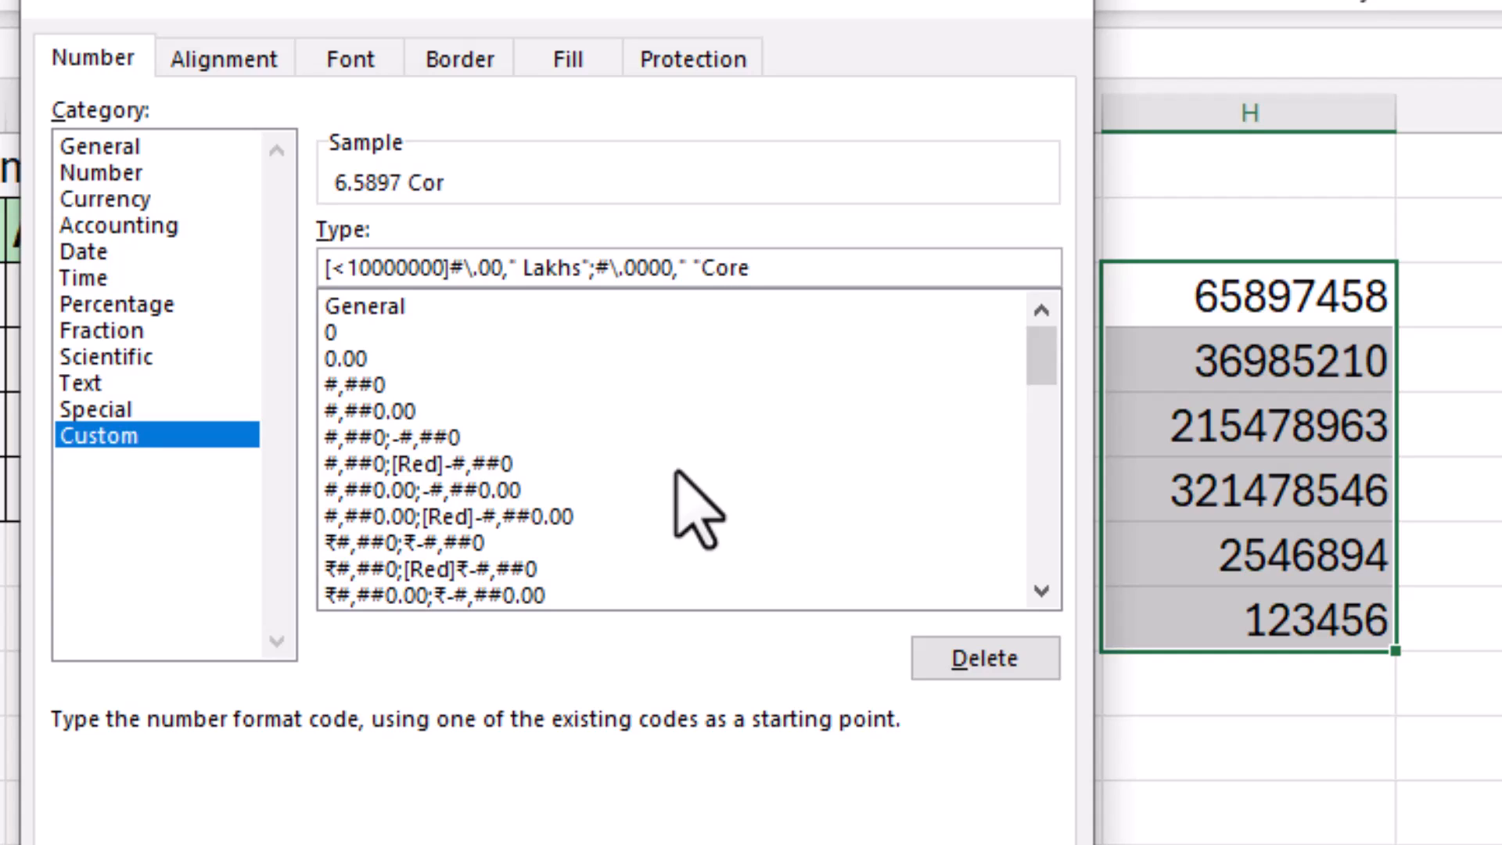
key("BackSpace")
key("BackSpace")
type("ro")
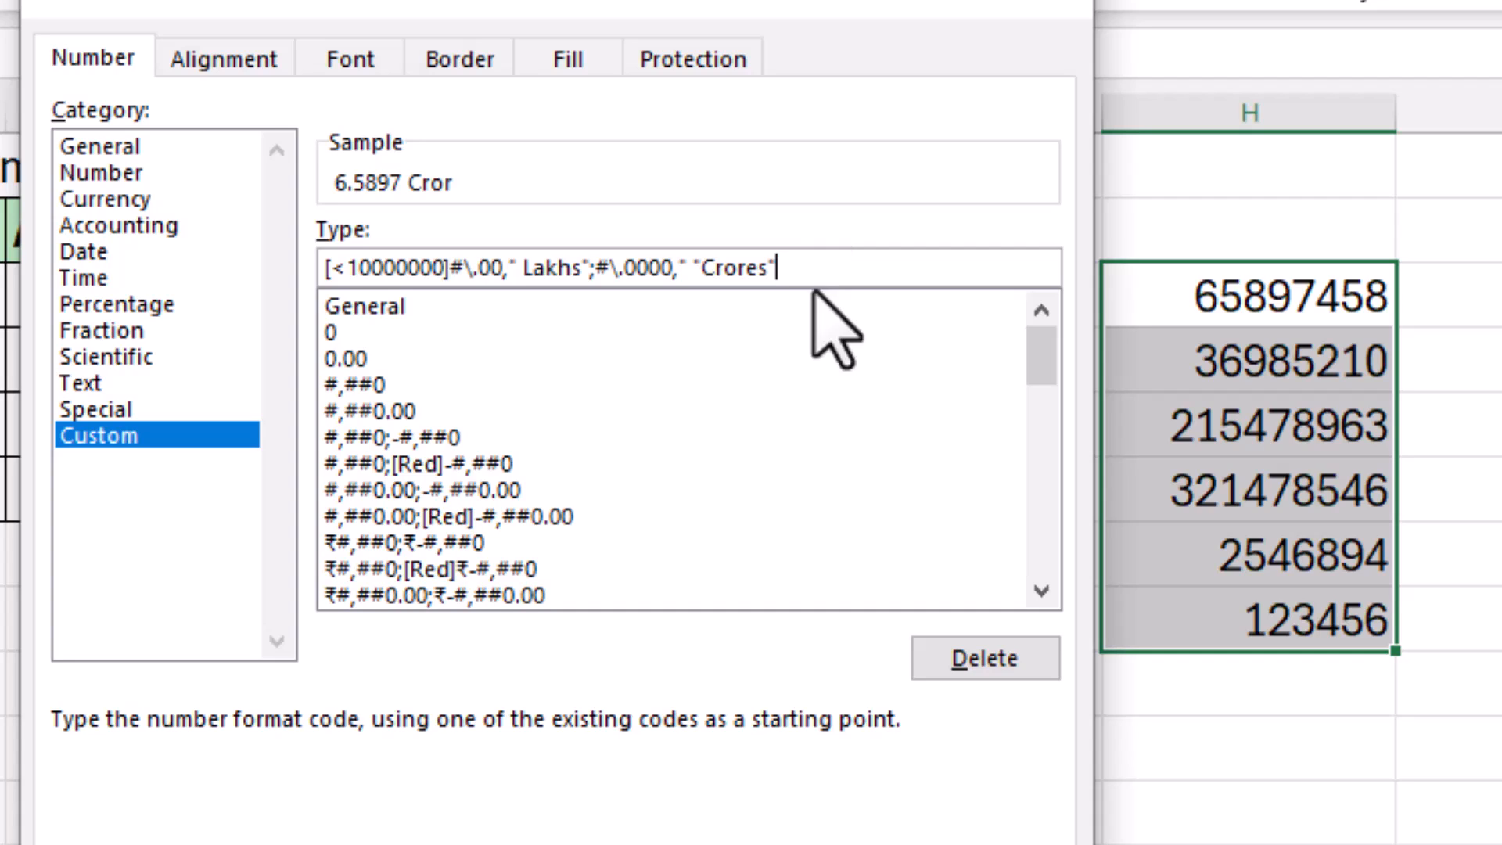
Step: Fix the invalid-format error by removing the stray quote before Crores, then apply the format
key("Return")
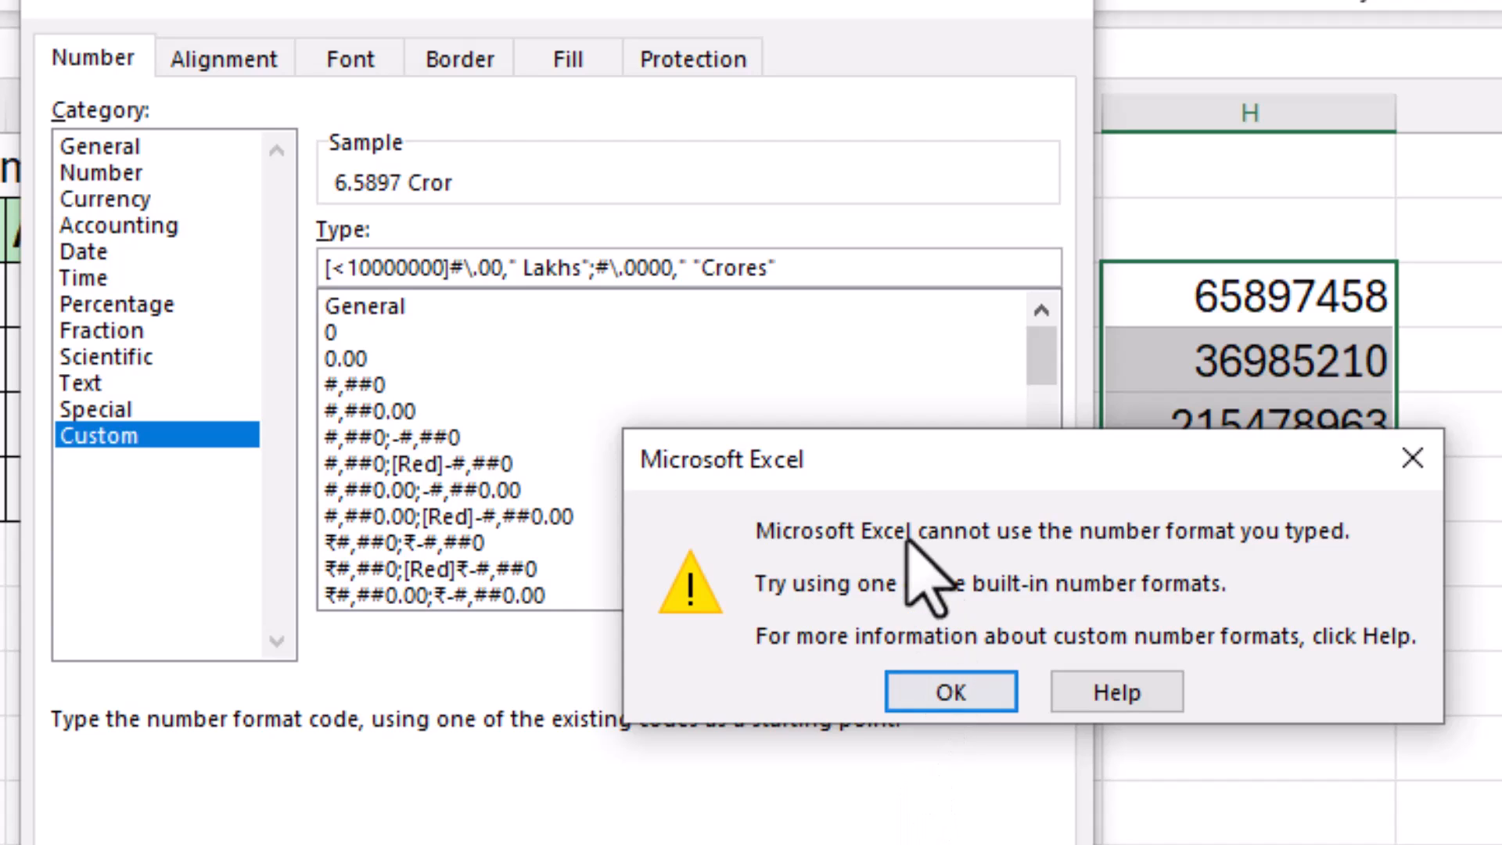
left_click(939, 688)
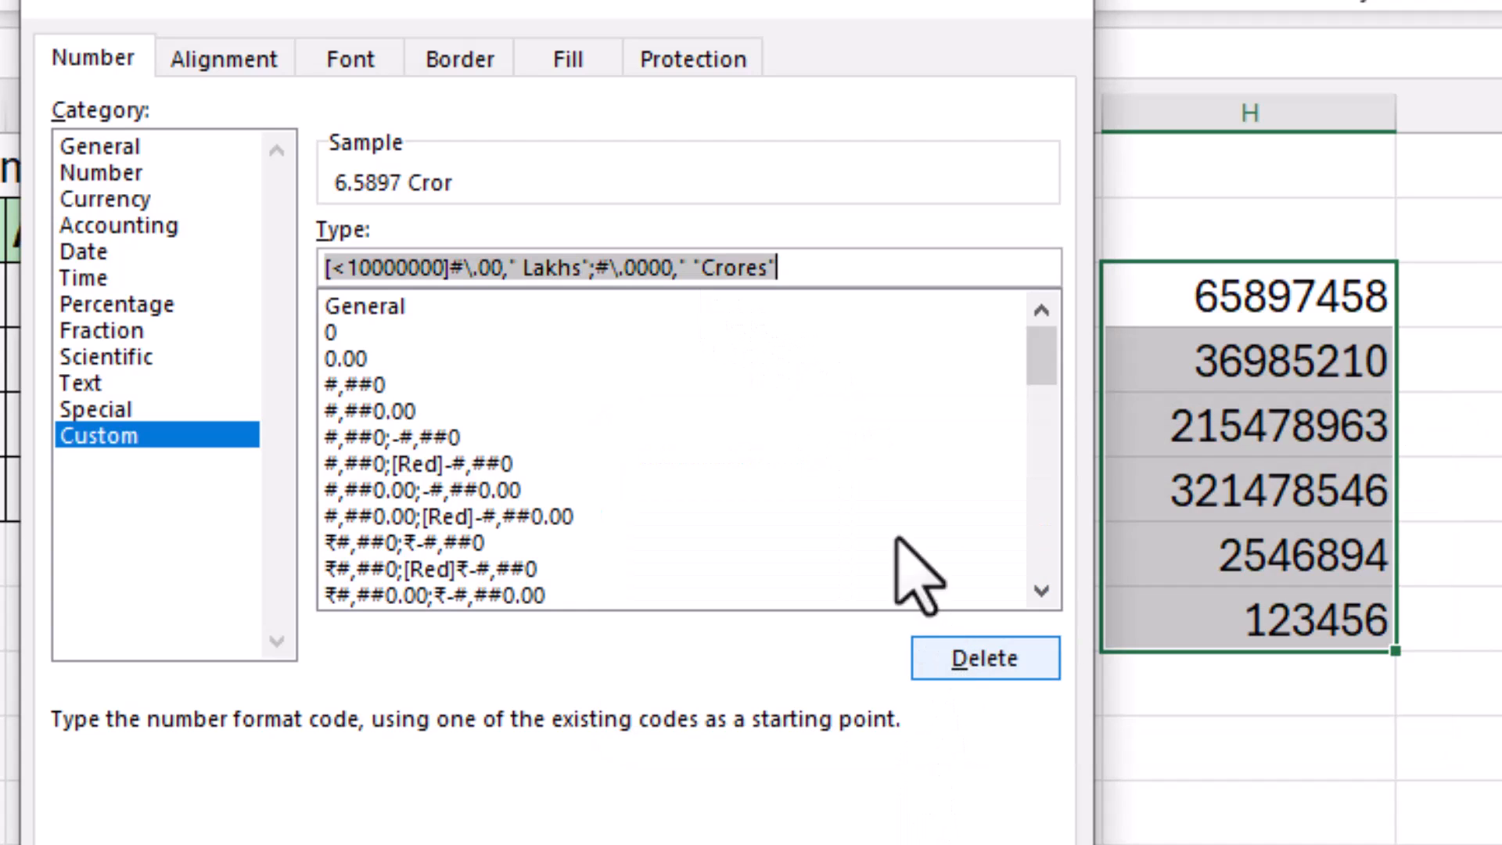
left_click(702, 274)
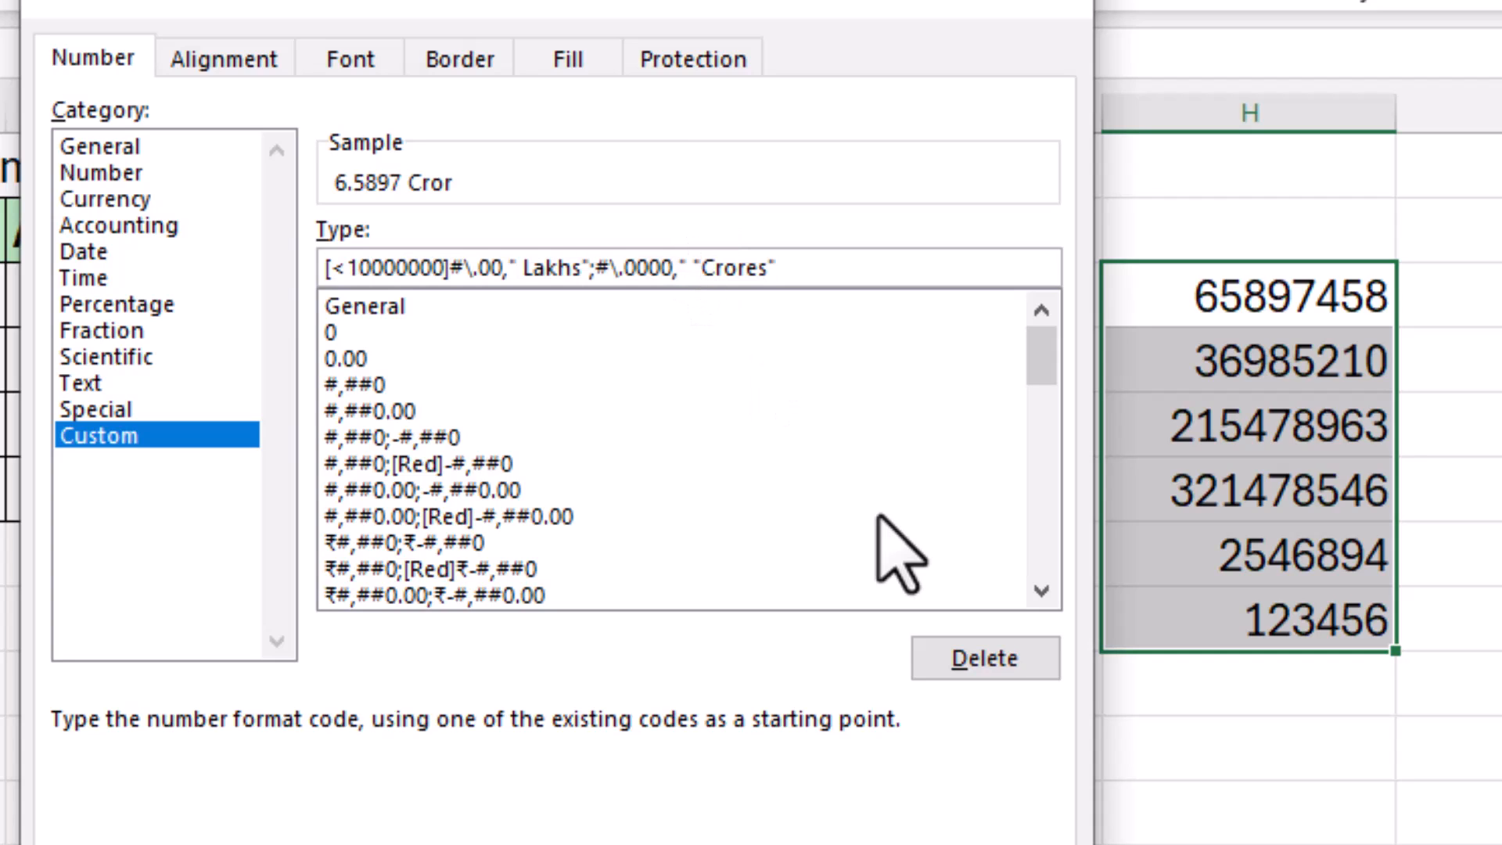
key("BackSpace")
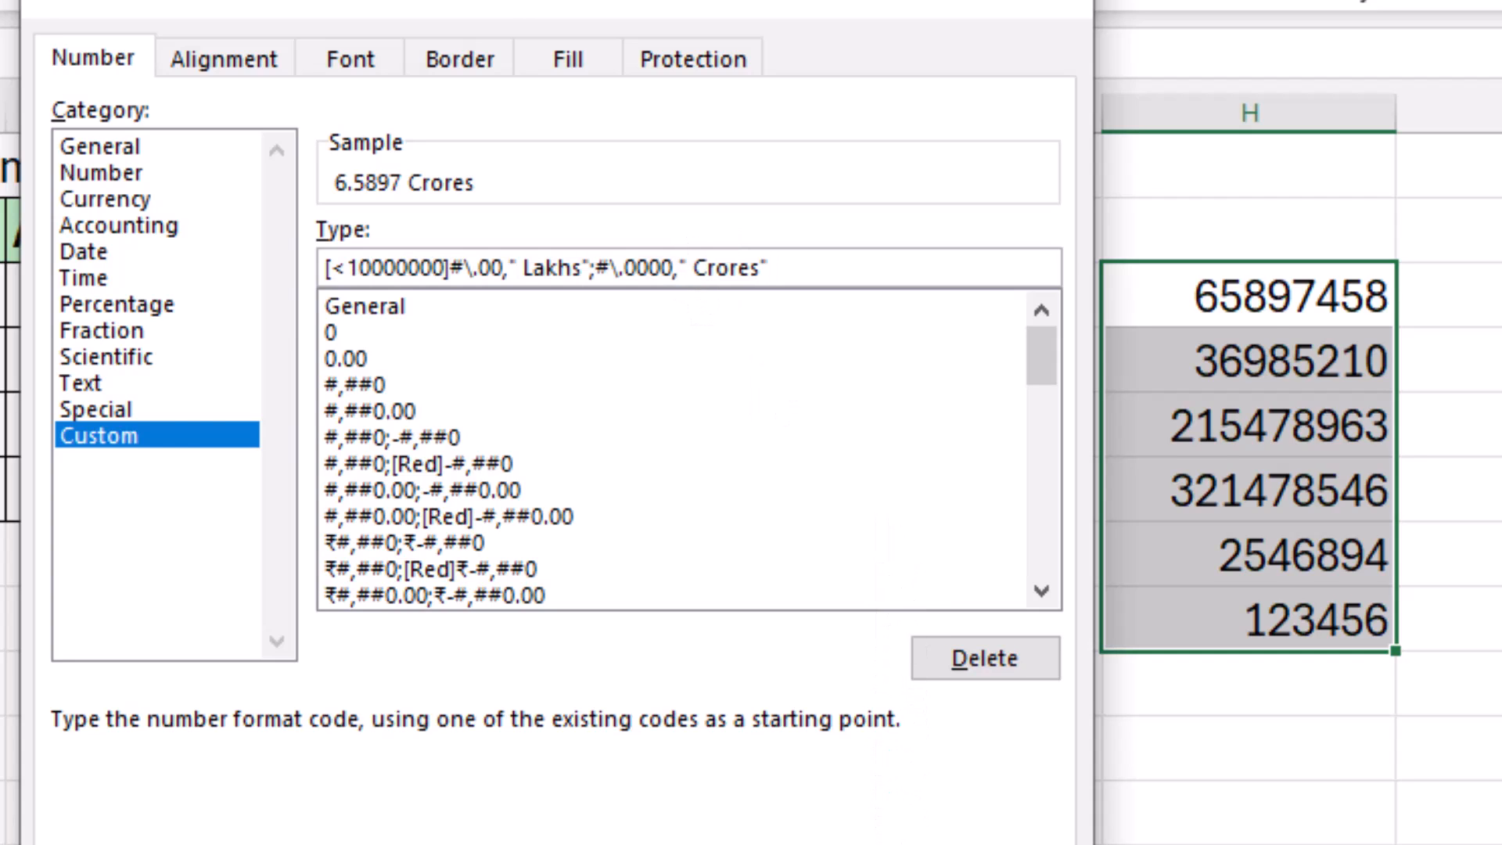
key("Return")
Step: Autofit column H, check the Crores and 25.47 Lakhs values, and copy H5:H10
double_click(1397, 110)
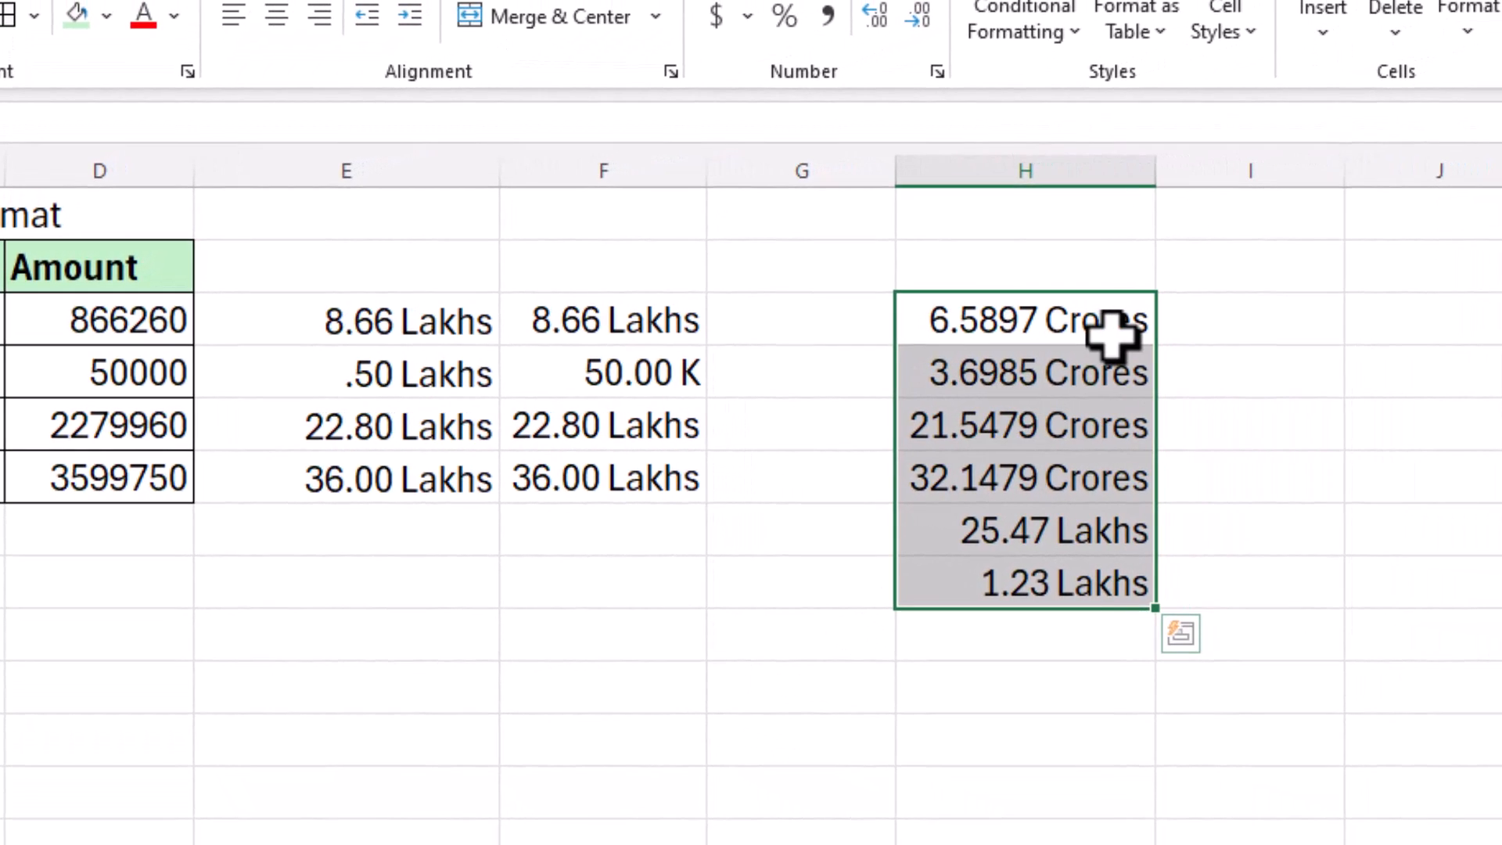
left_click(1362, 307)
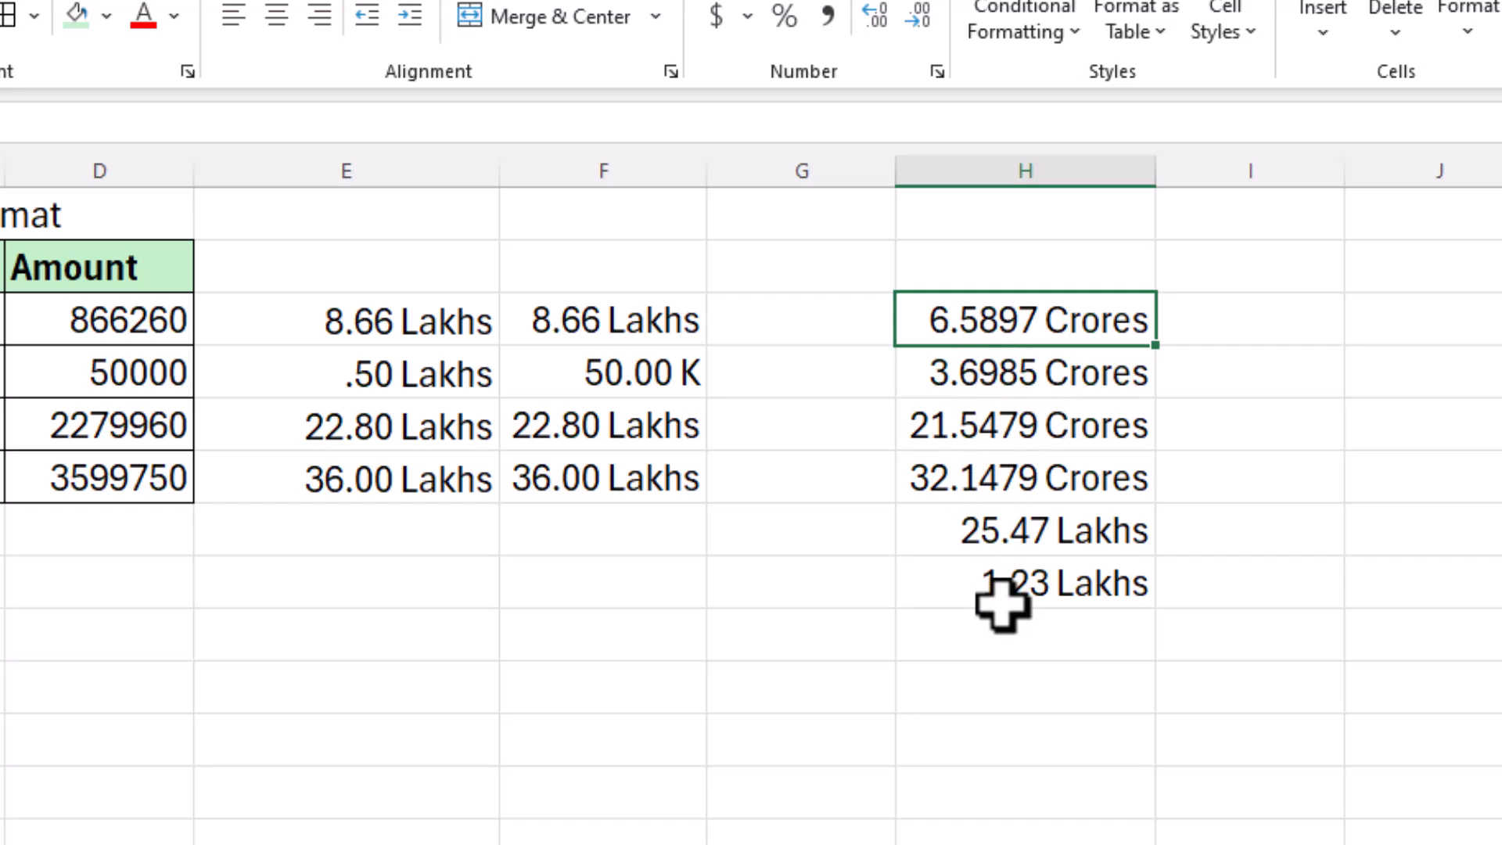
left_click(1006, 524)
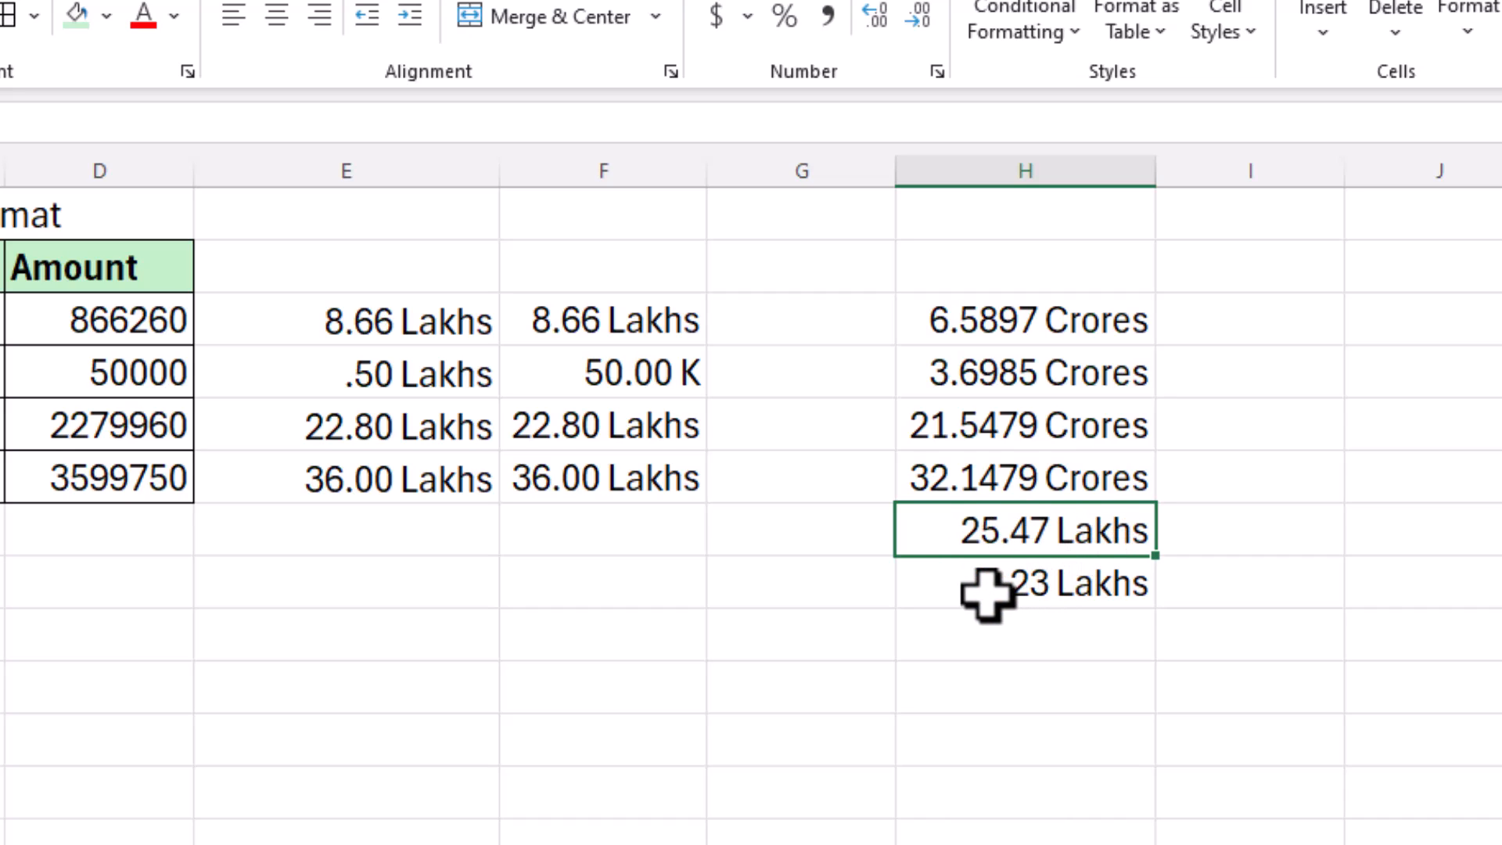
left_click_drag(993, 321, 987, 583)
key("ctrl+c")
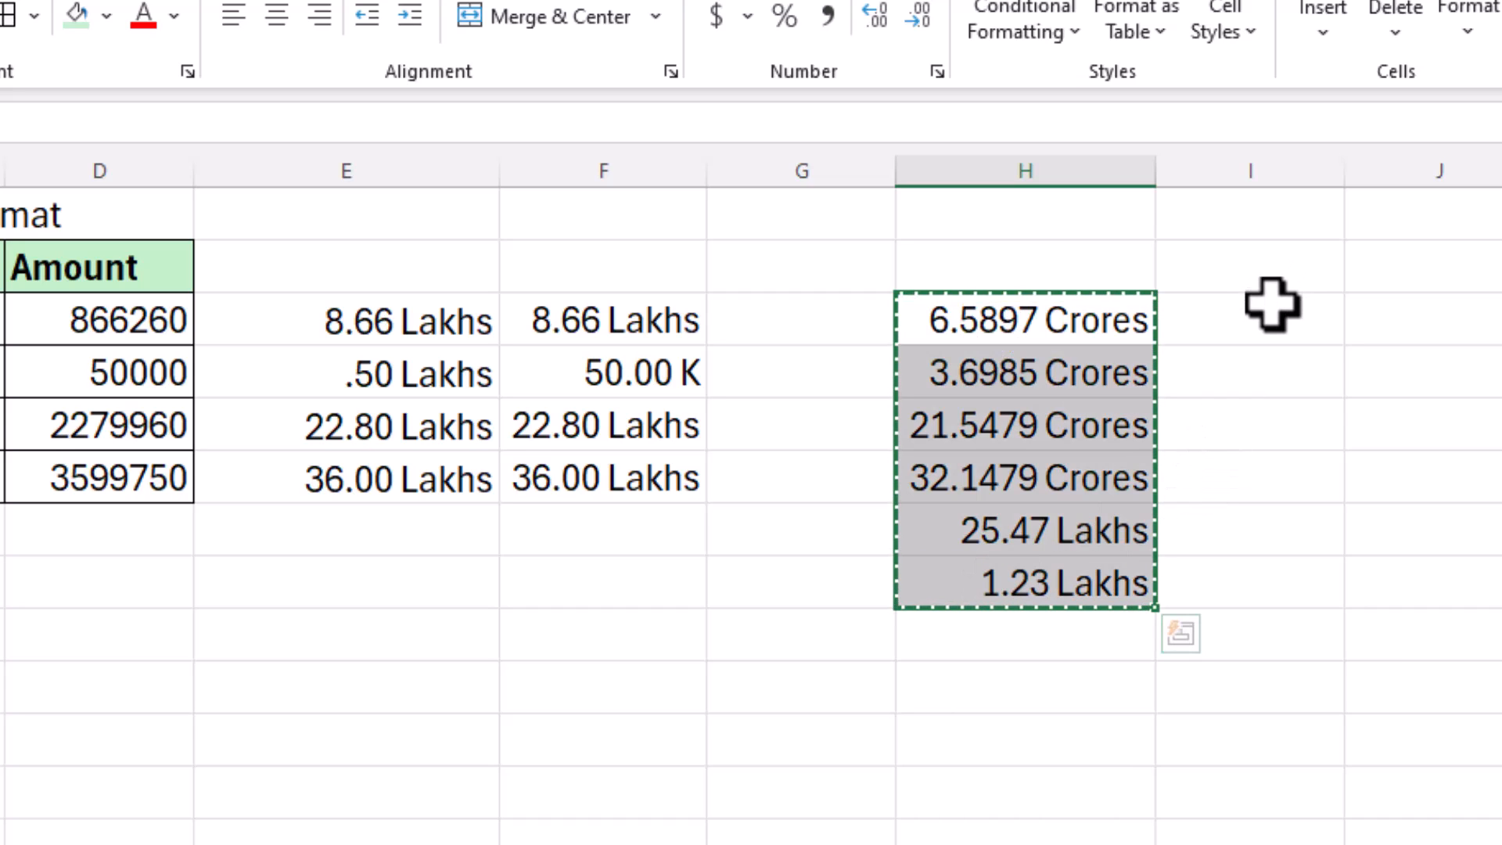
Step: Paste the amounts into column I as General numbers and autofit the column
left_click(1273, 305)
key("ctrl+v")
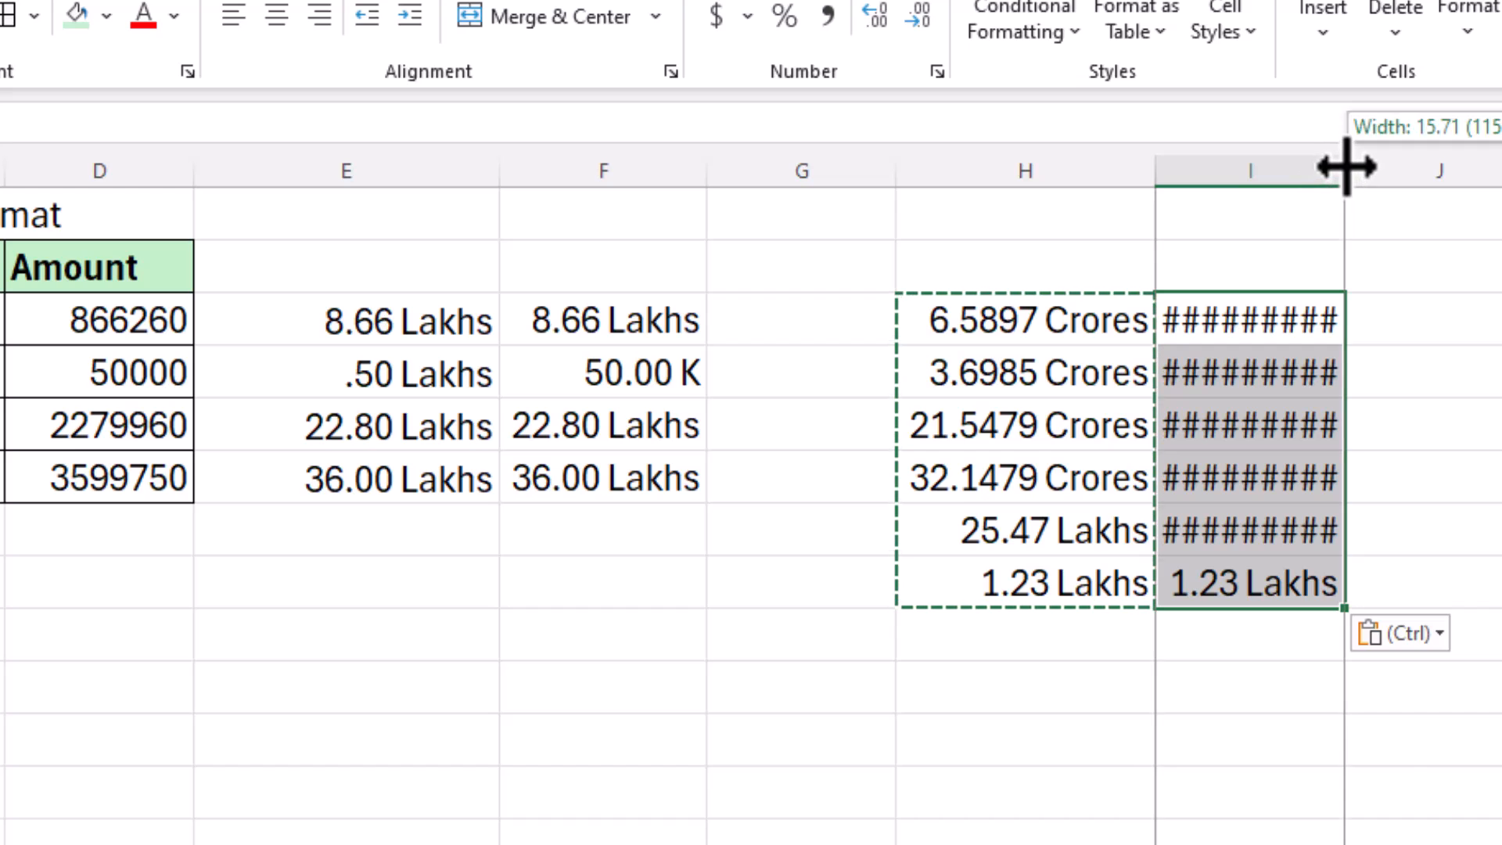
double_click(1345, 174)
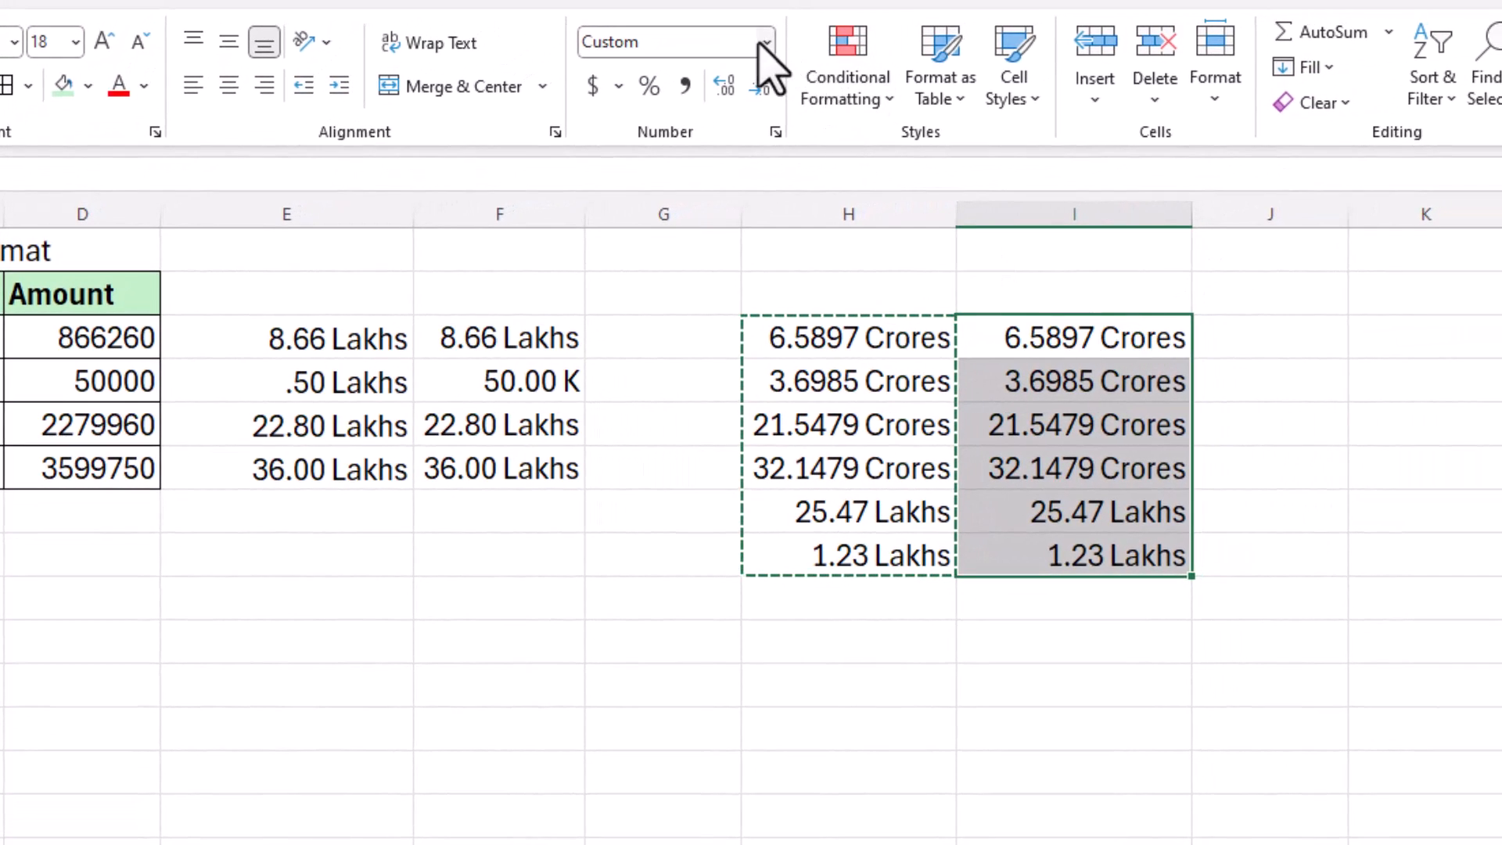
left_click(759, 47)
left_click(735, 90)
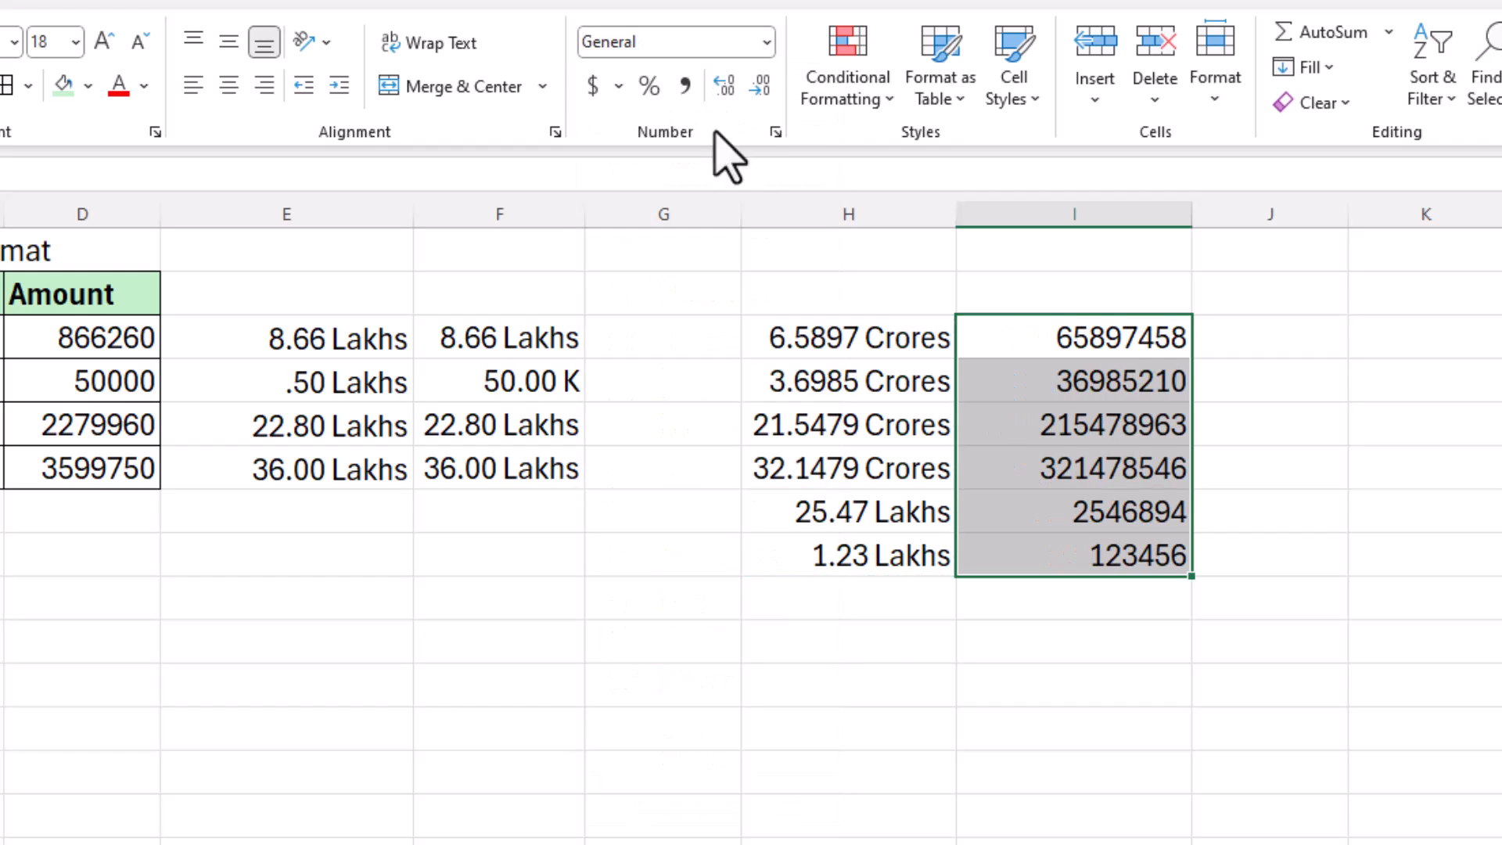
double_click(1192, 208)
left_click(1011, 511)
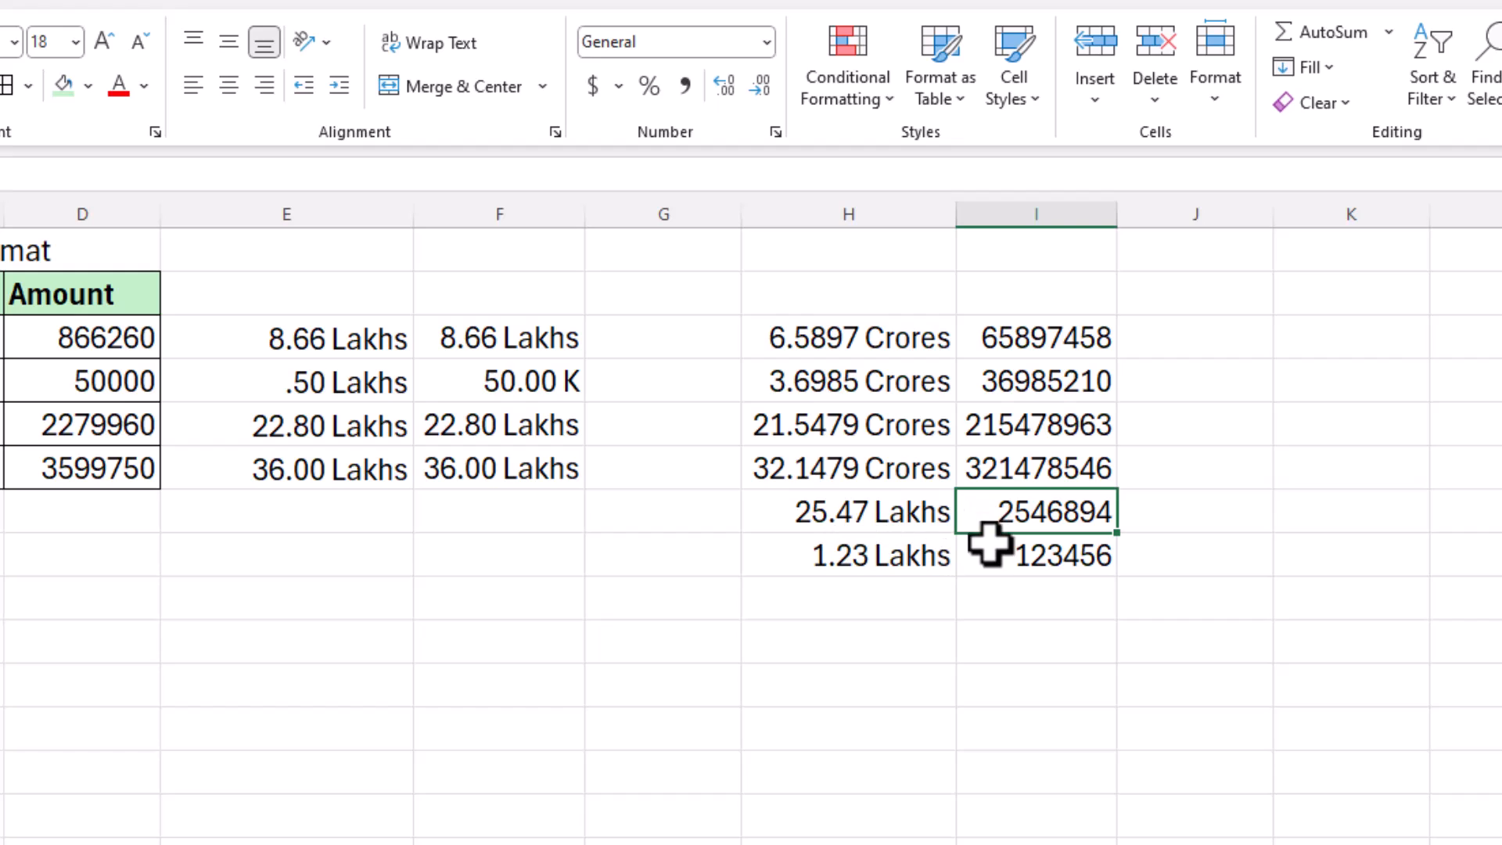
Step: Link H3 to I3 with =I3 and fill the formula down to row 8
left_click(804, 341)
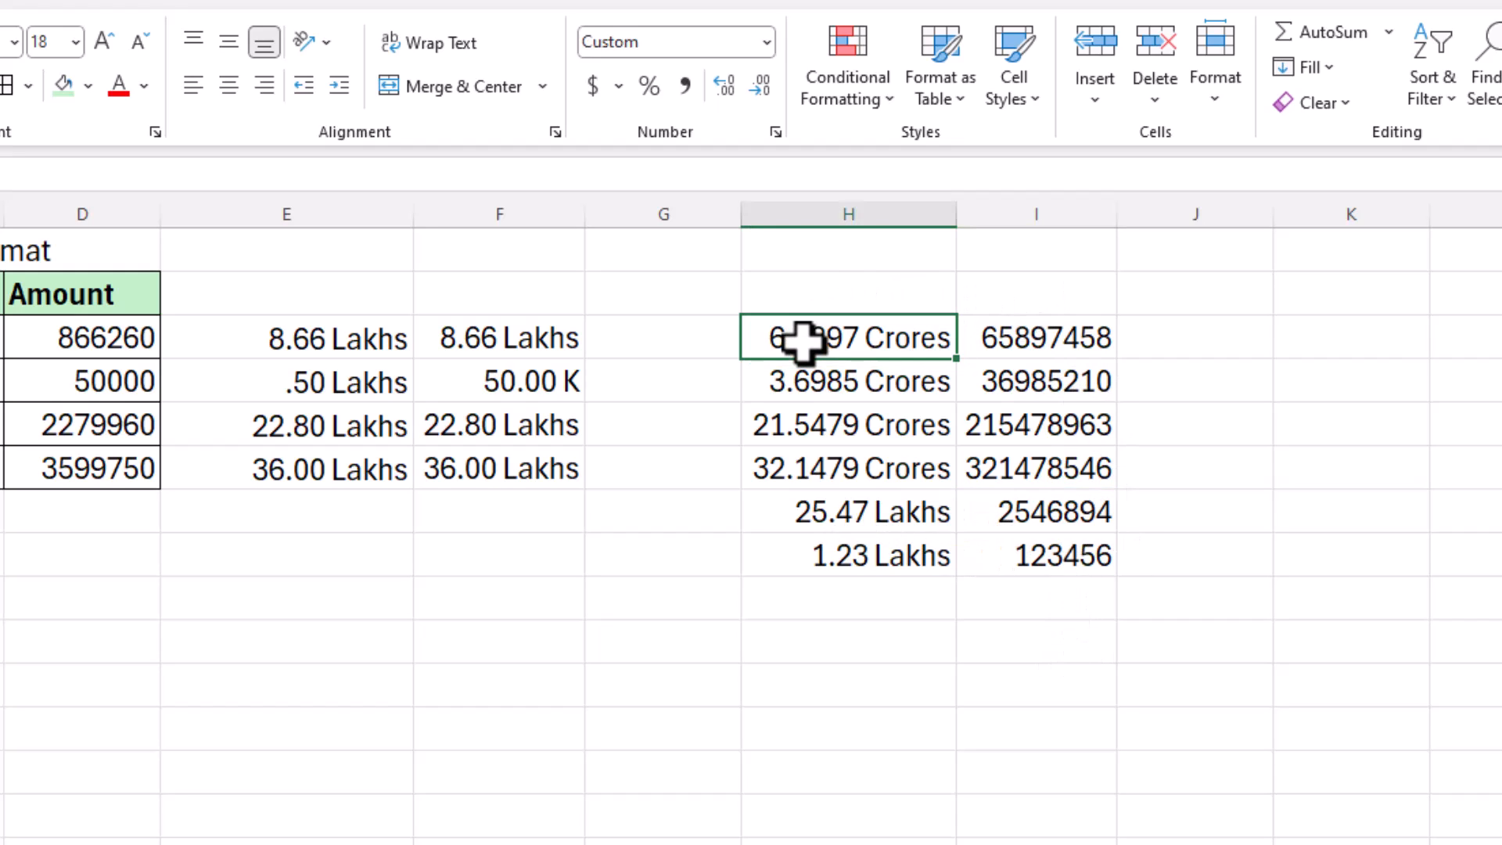
type("=")
left_click(1006, 338)
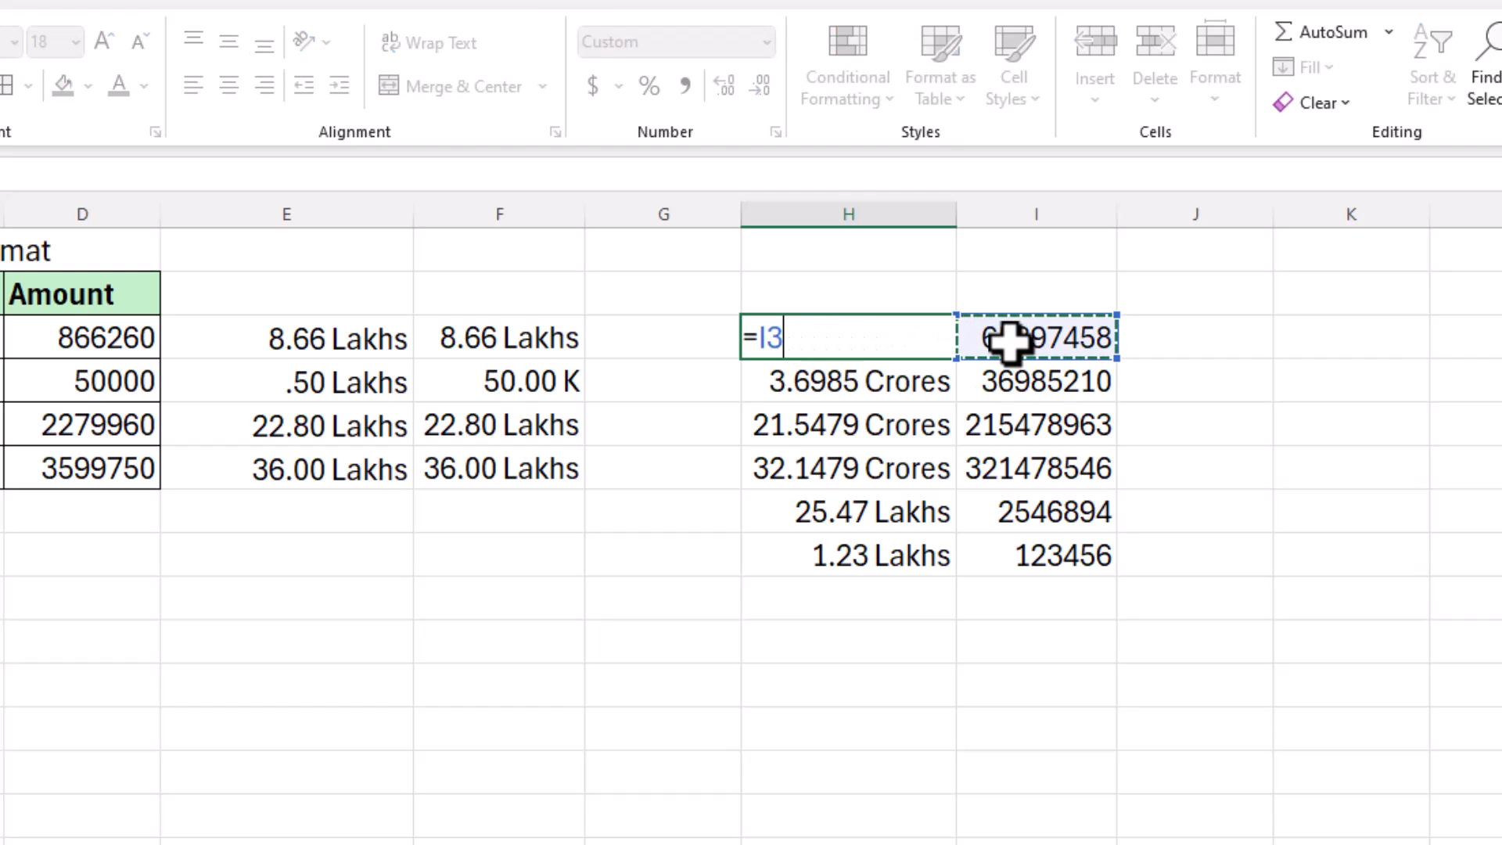
key("Return")
left_click(875, 344)
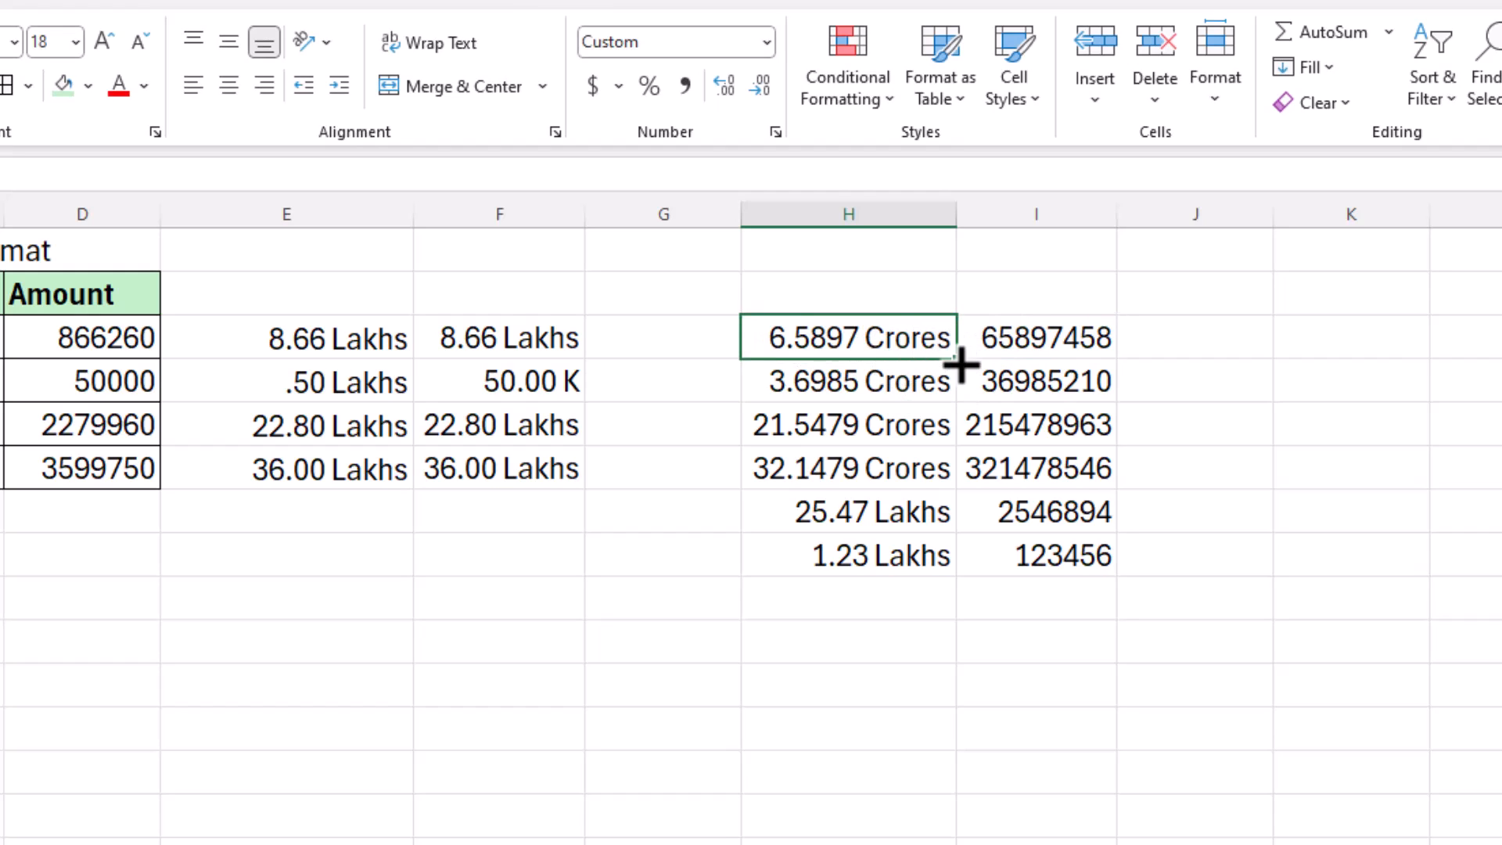
left_click_drag(956, 358, 953, 548)
double_click(950, 573)
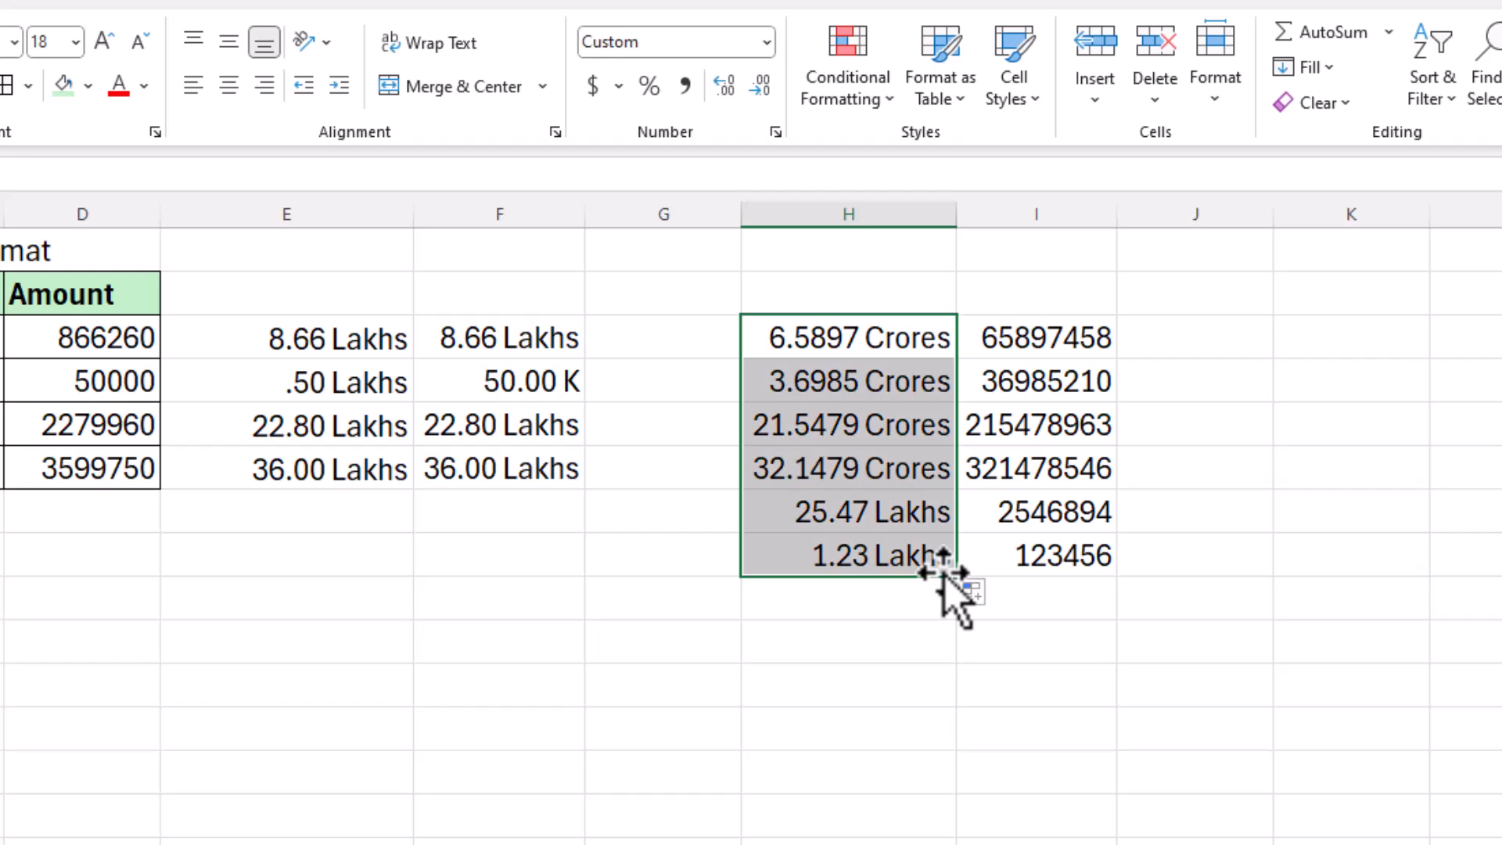
left_click(1104, 409)
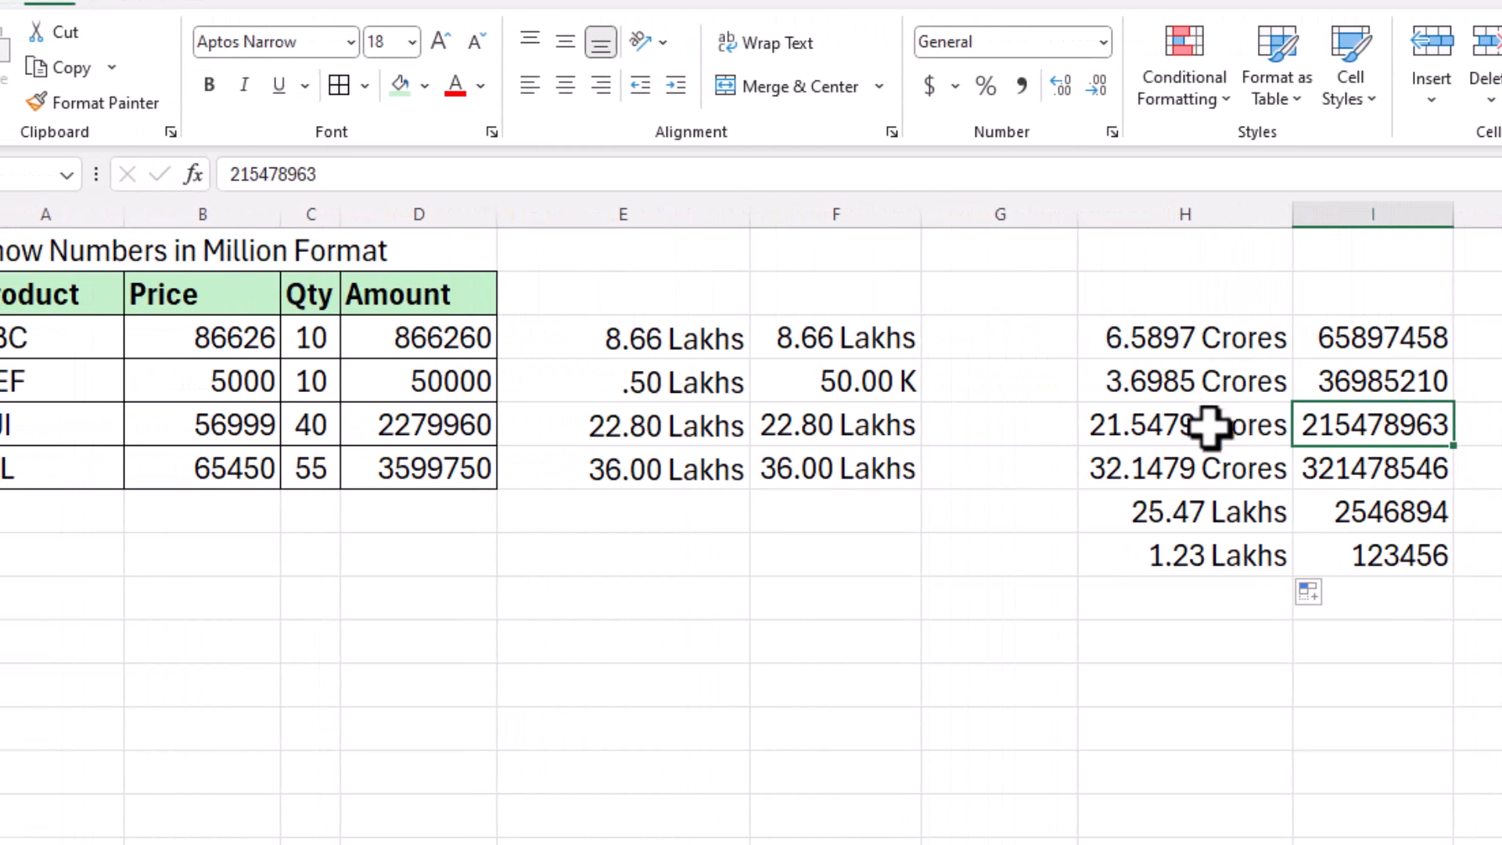
Step: Format Painter H3's Lakhs format onto Amount D3:D6 and Price B3:B6, then widen column D
left_click(1061, 426)
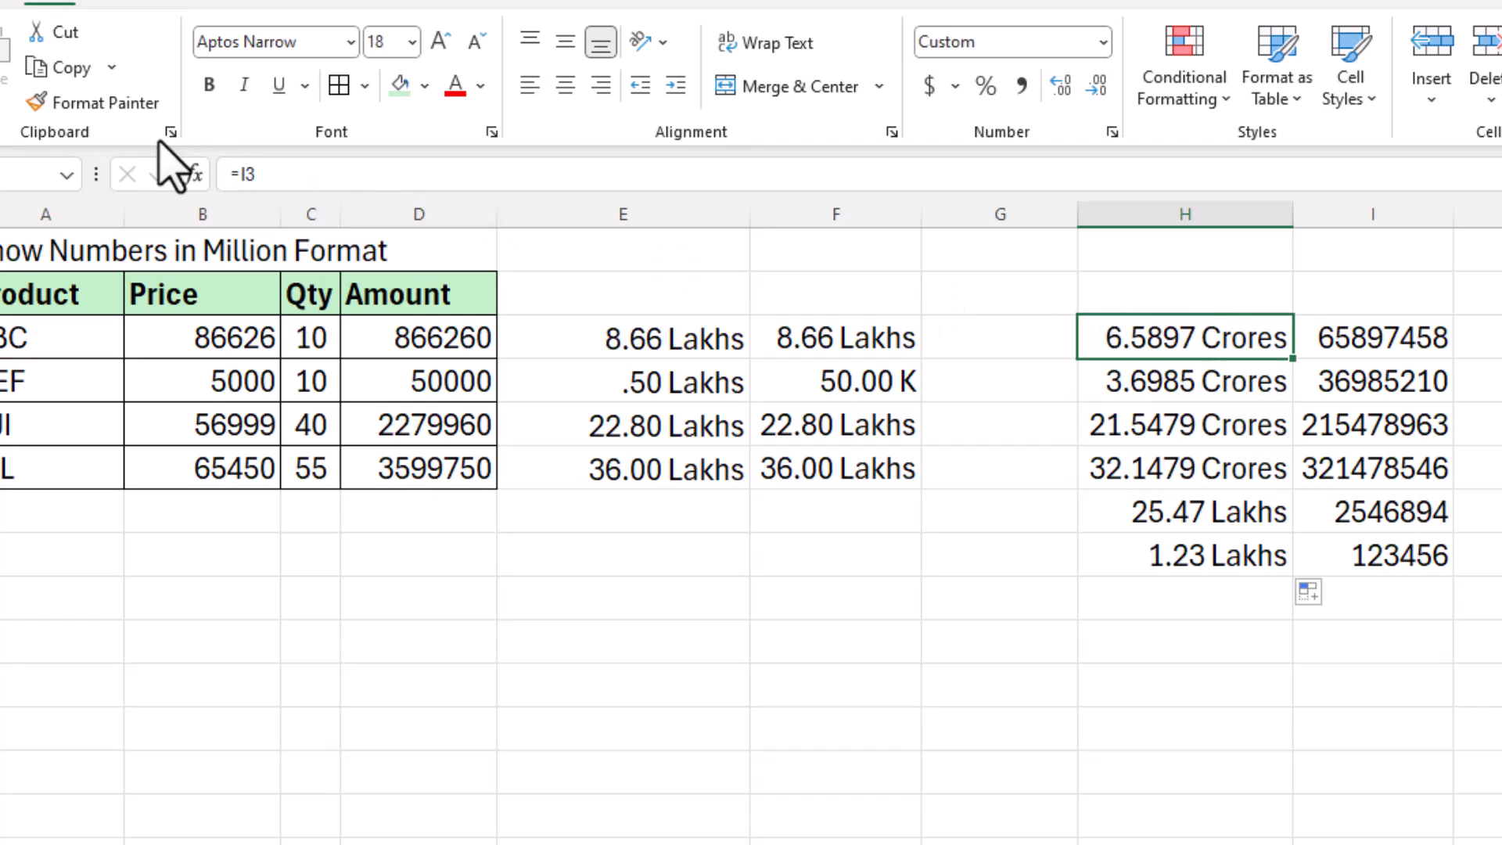
left_click(86, 106)
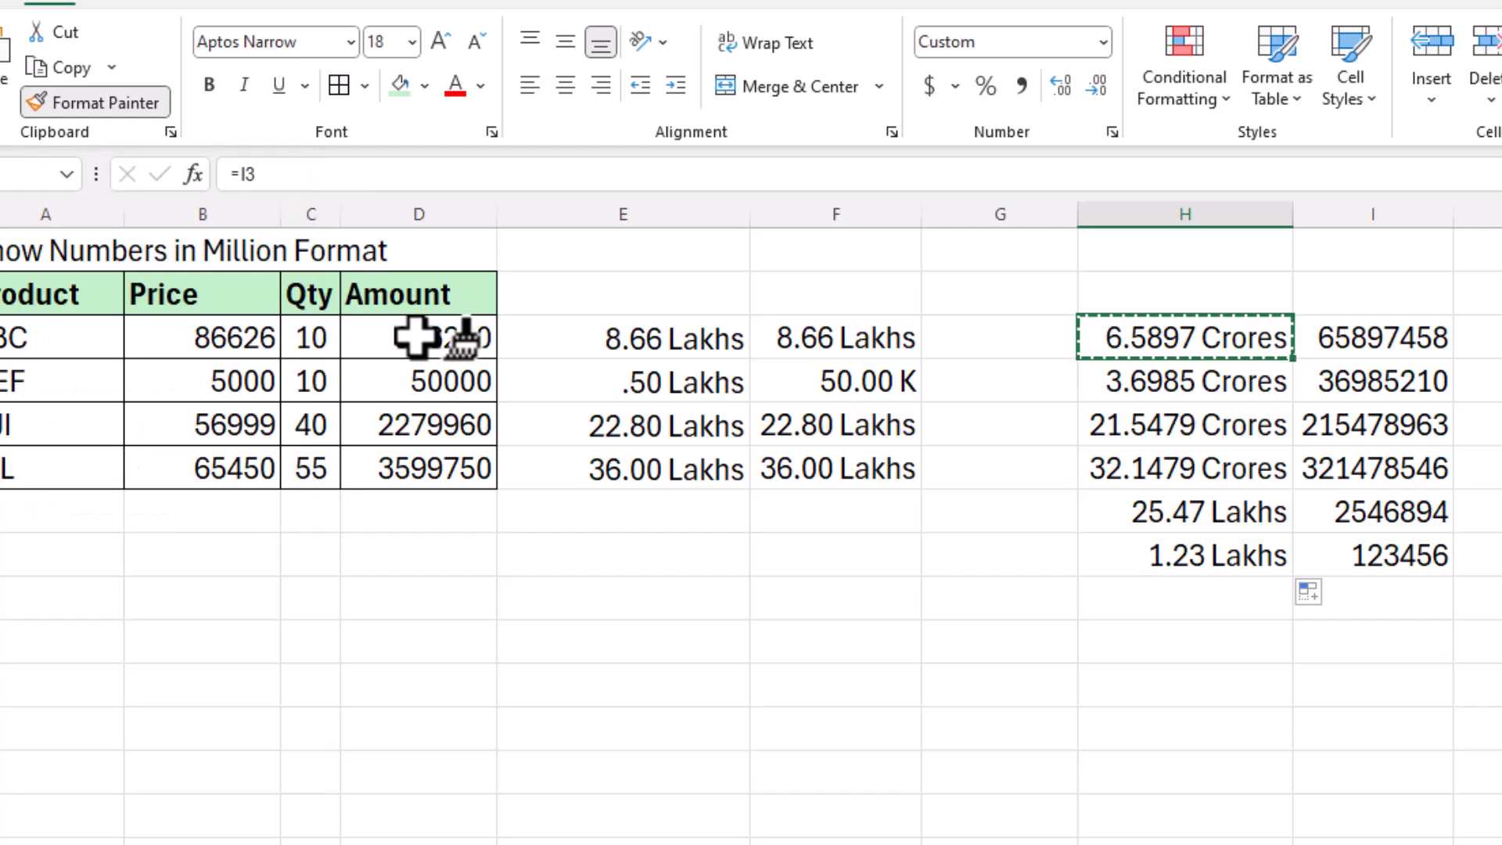
left_click_drag(417, 338, 407, 467)
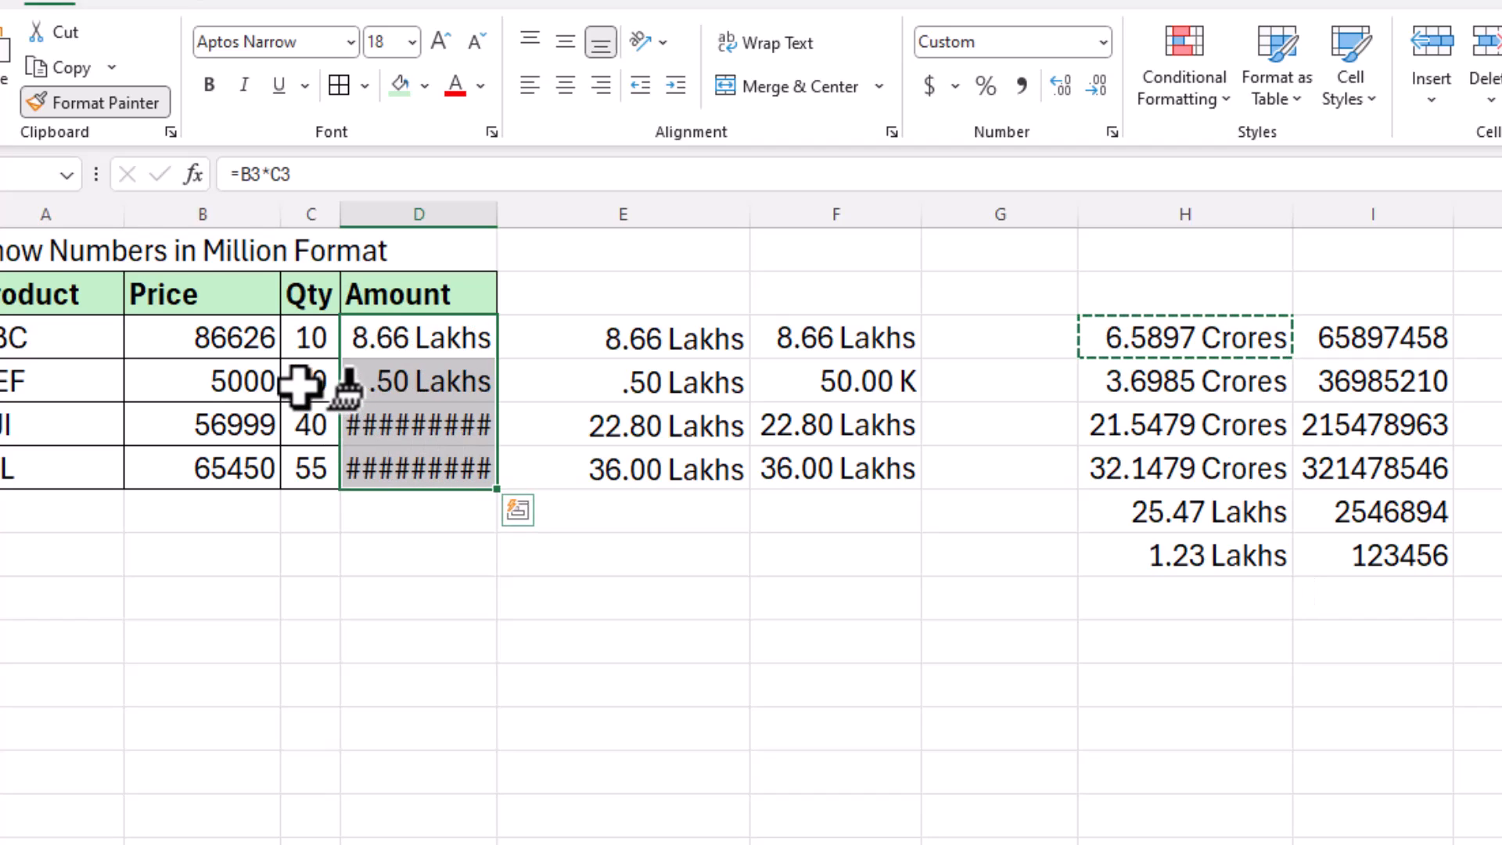
left_click_drag(251, 339, 249, 468)
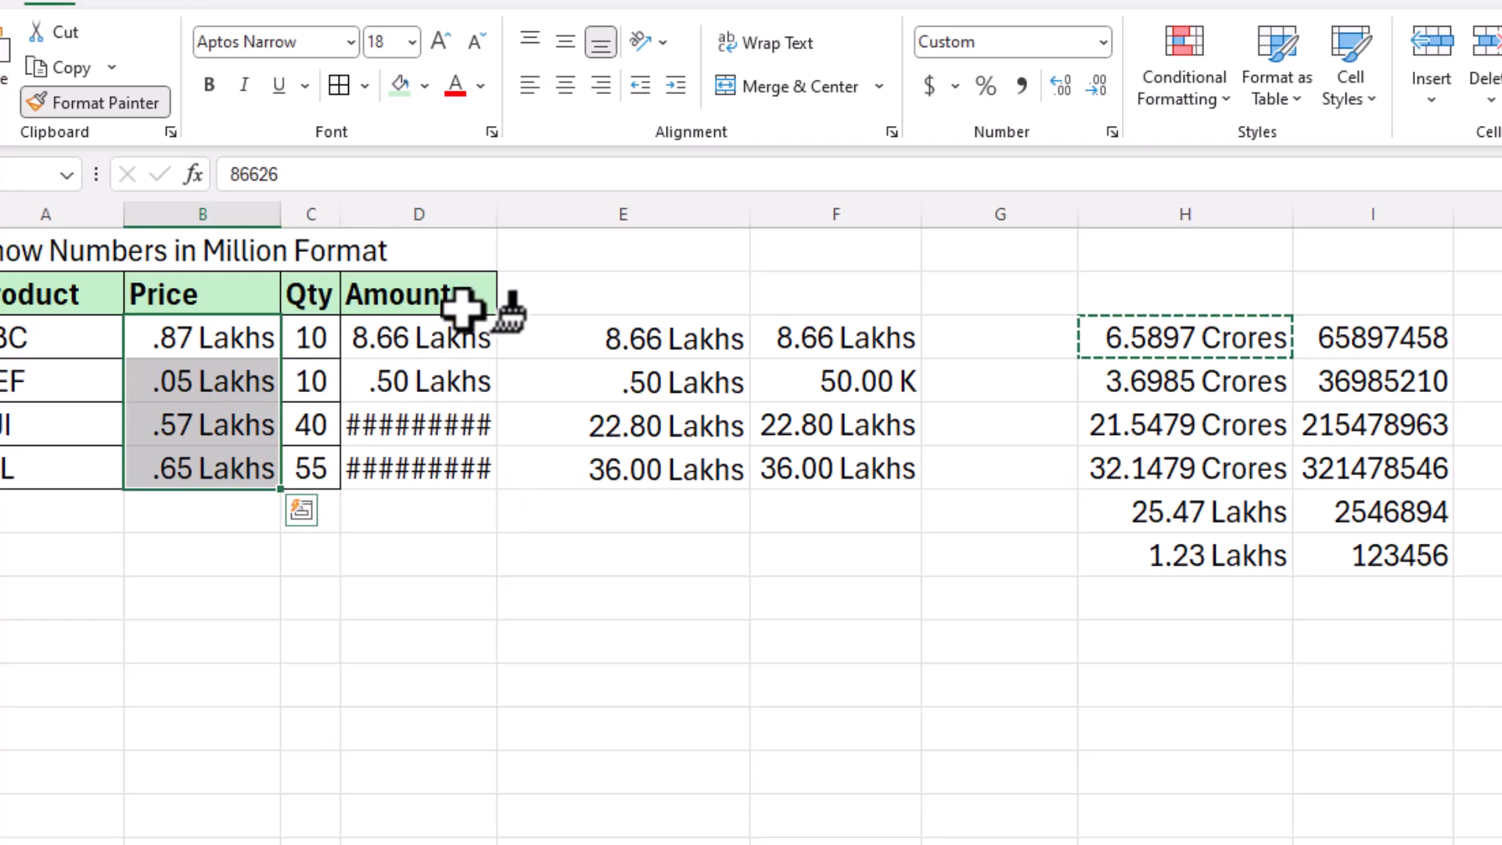
key("Escape")
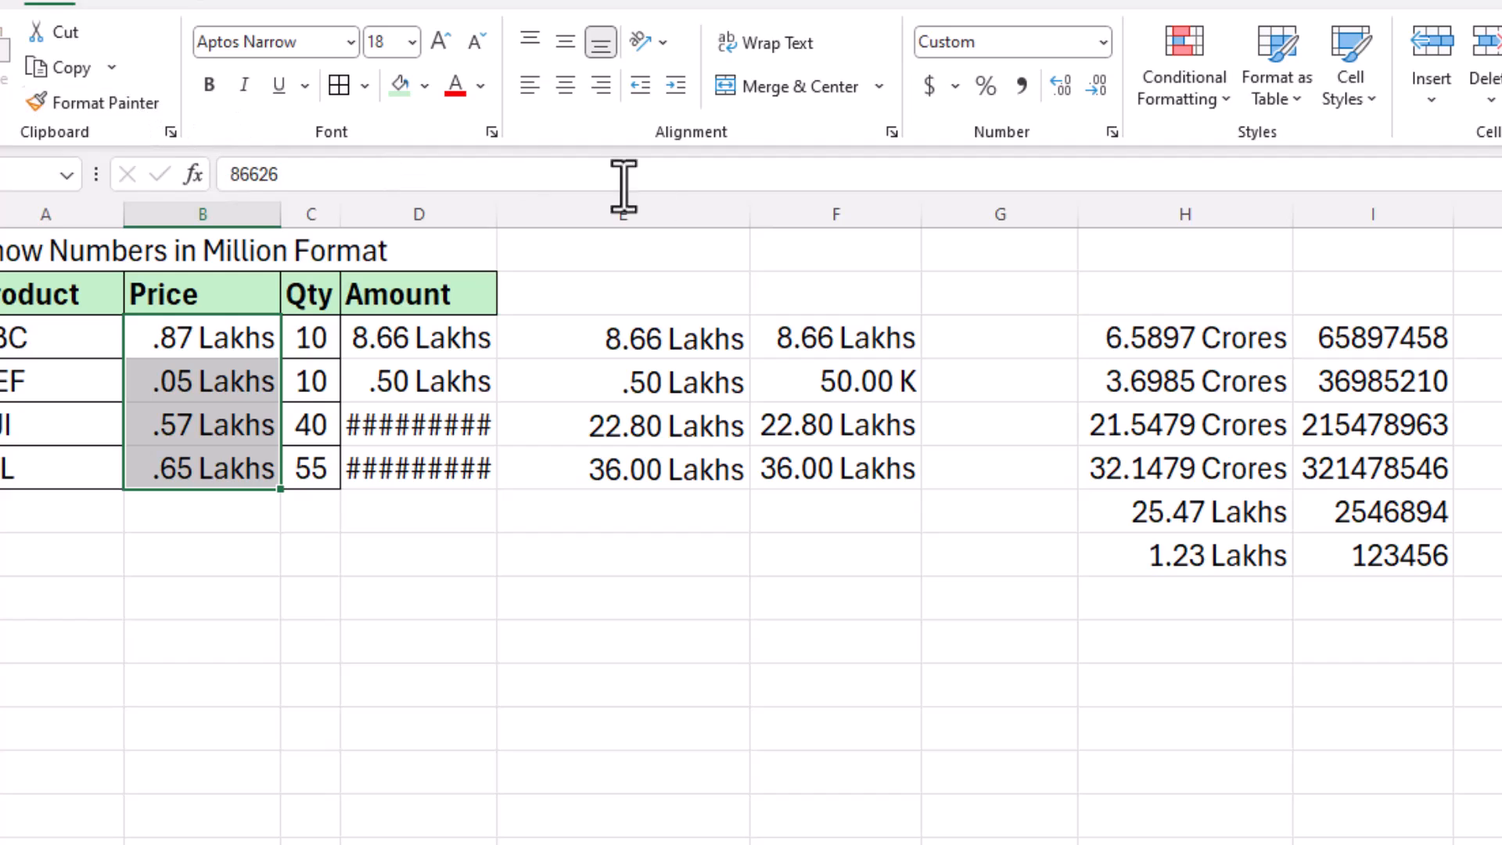
left_click_drag(495, 214, 512, 214)
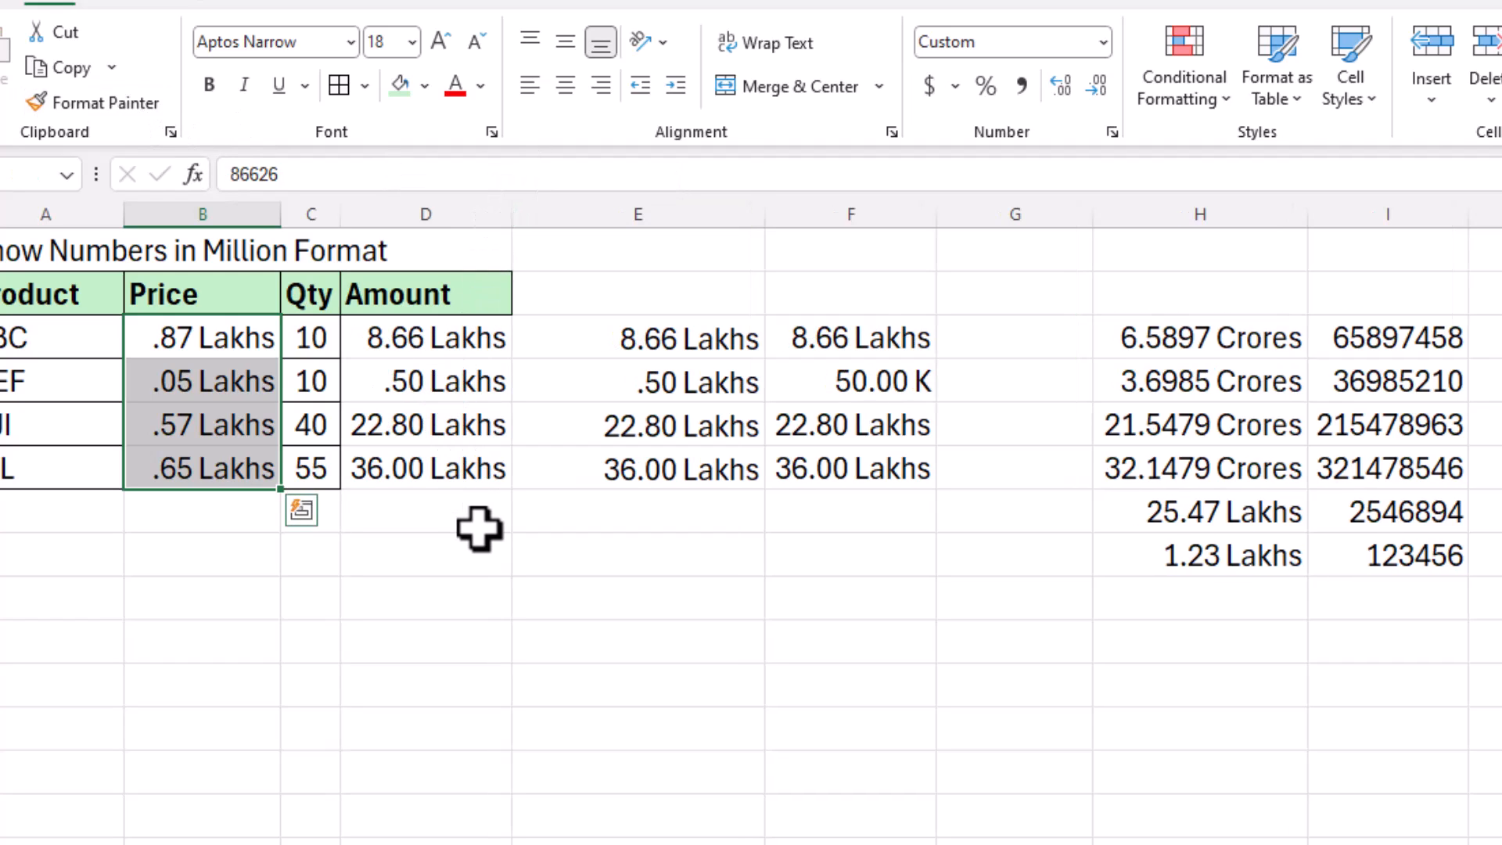
Step: Format Painter F3's K format onto the Price and Amount cells so 50000 shows 50.00 K
left_click(686, 344)
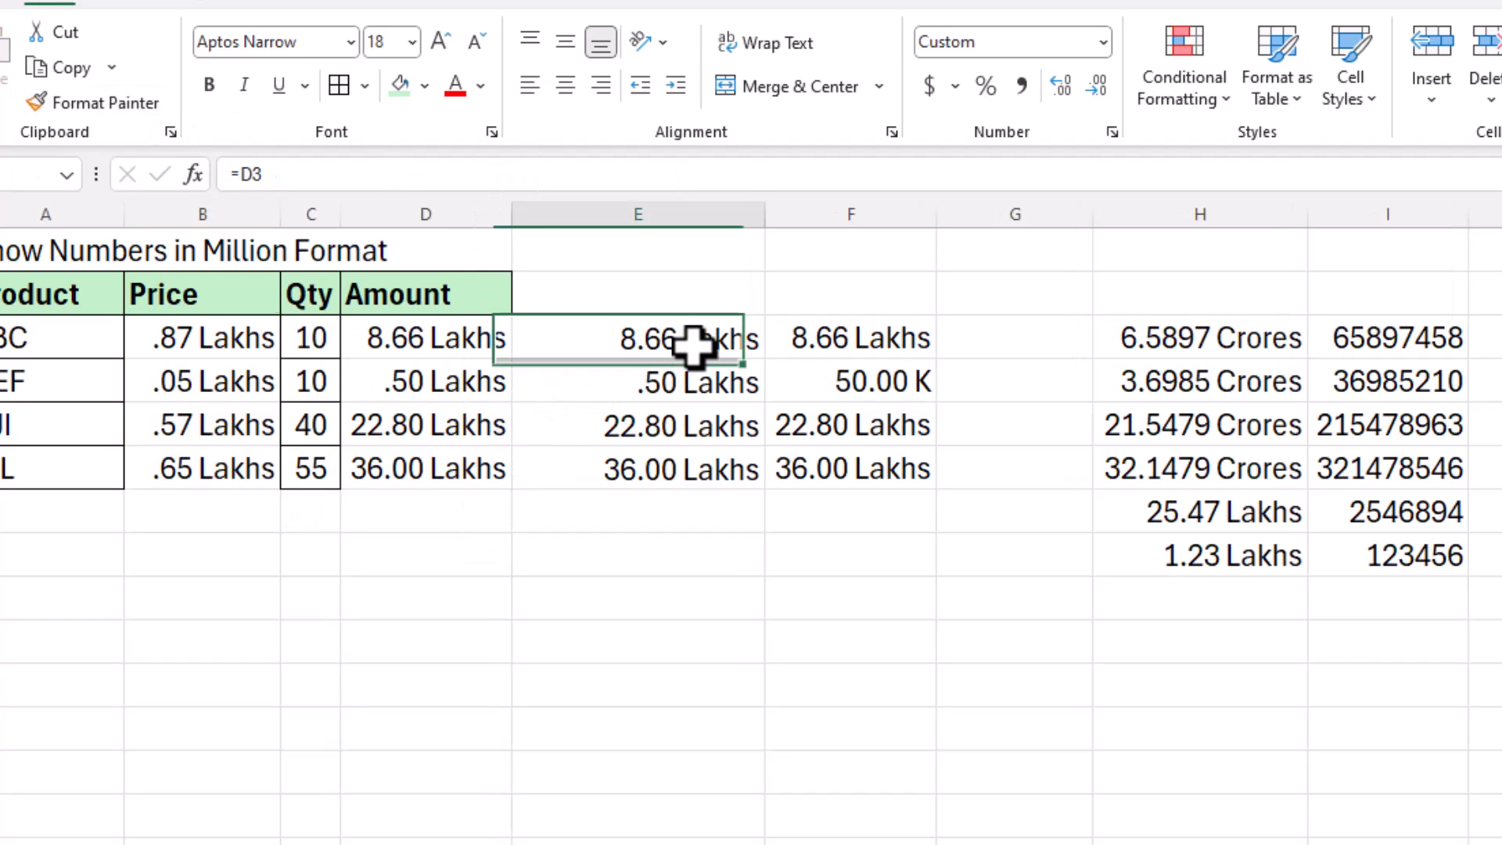
left_click(805, 352)
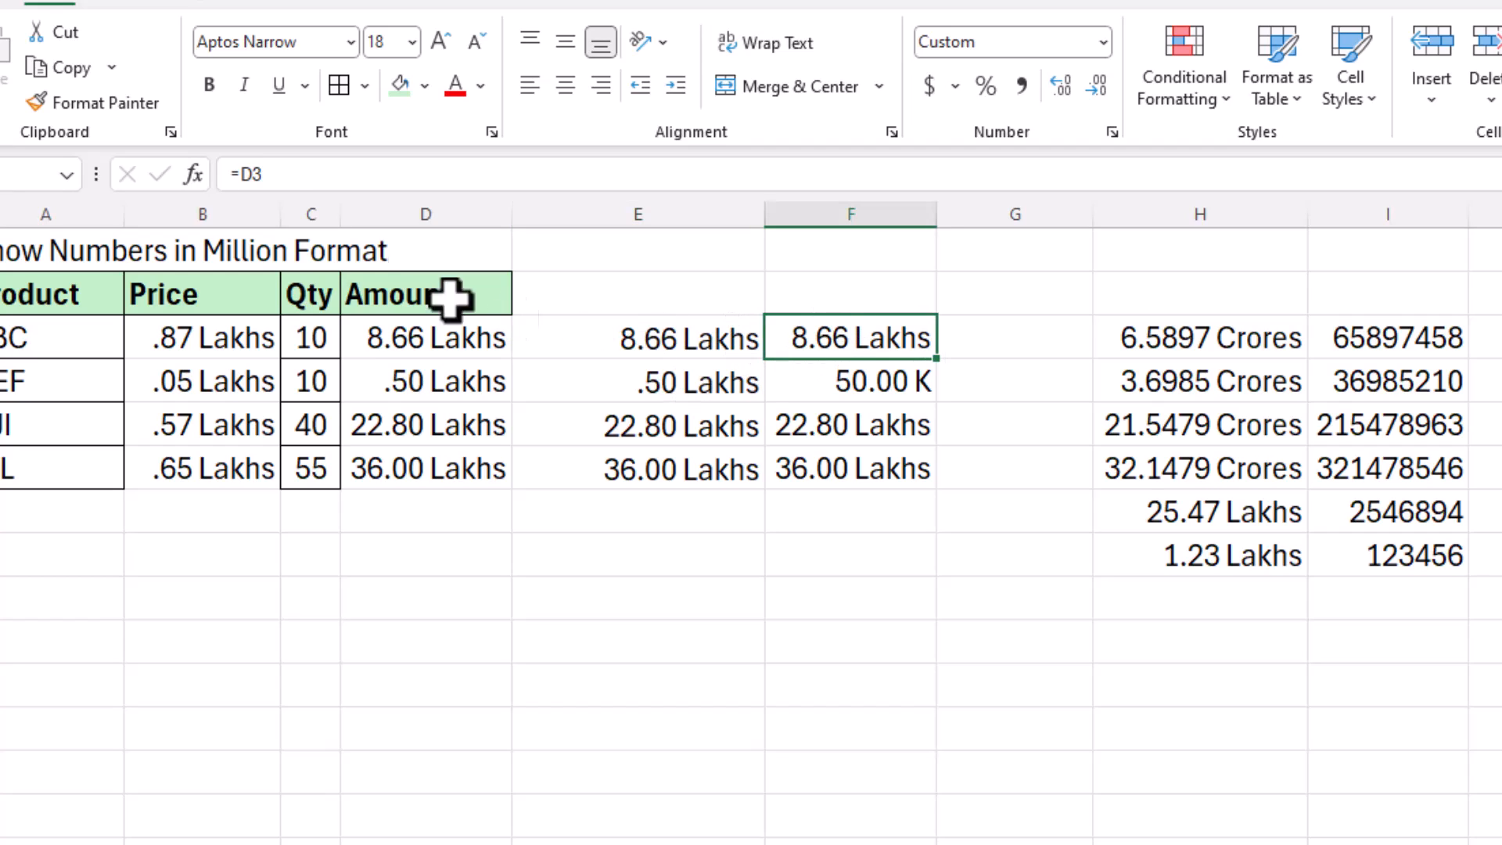
left_click(117, 110)
left_click_drag(242, 345, 255, 473)
left_click(861, 336)
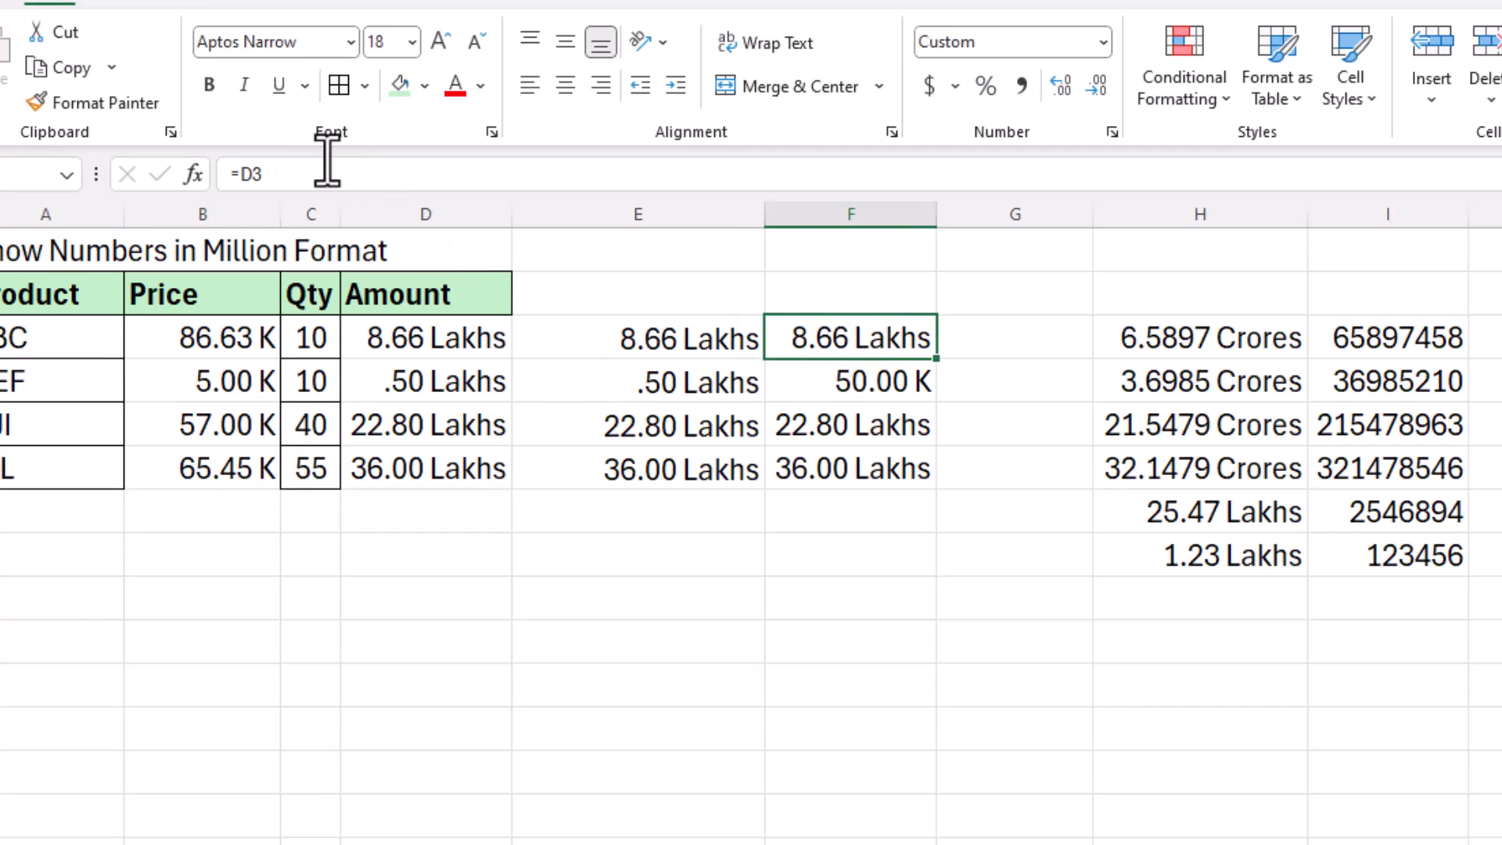
left_click(40, 101)
left_click_drag(410, 324, 409, 448)
left_click(638, 642)
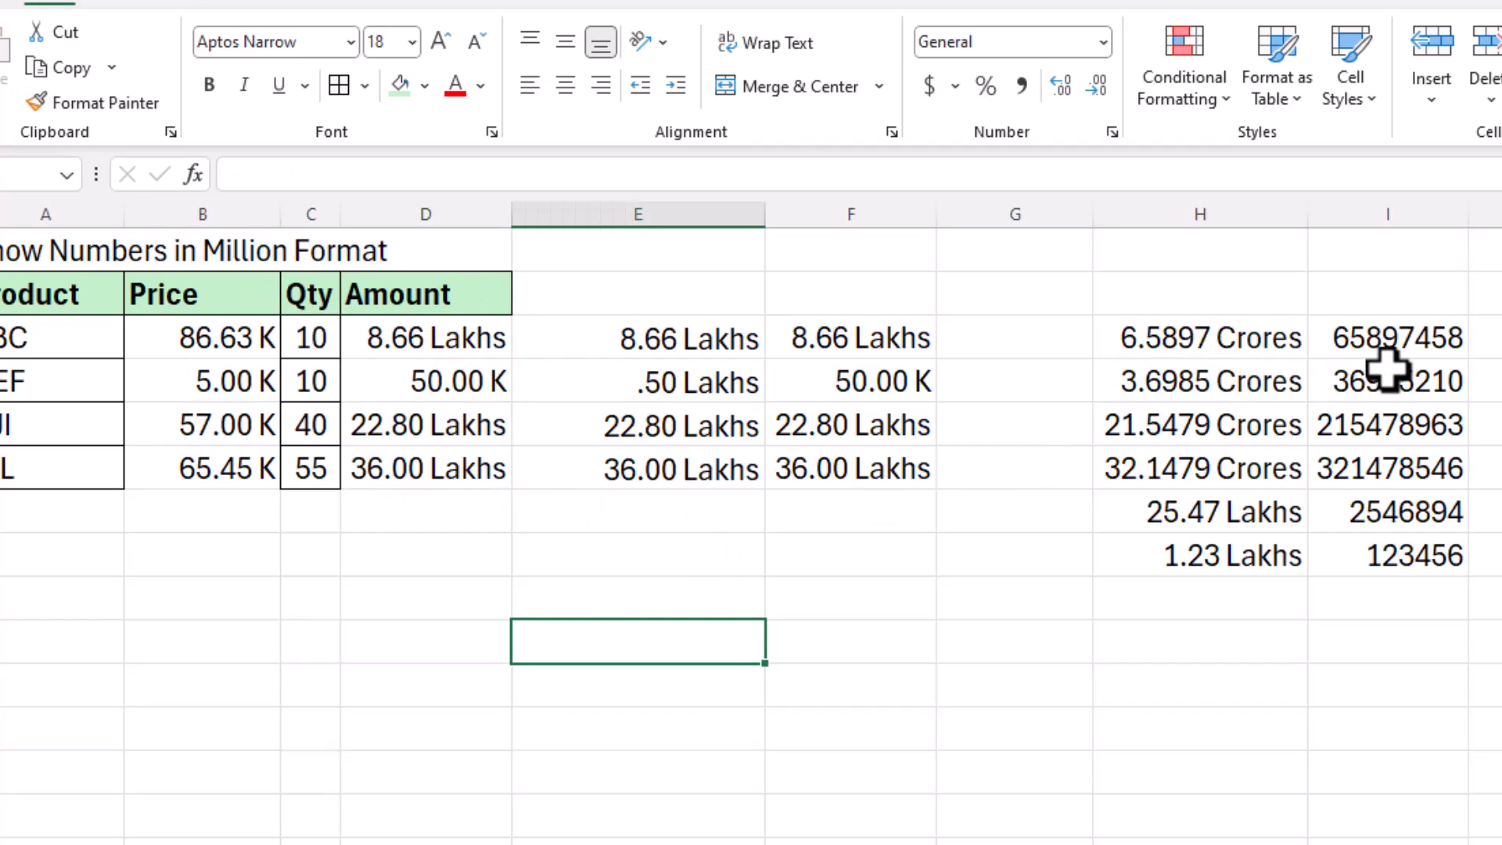
left_click(1388, 338)
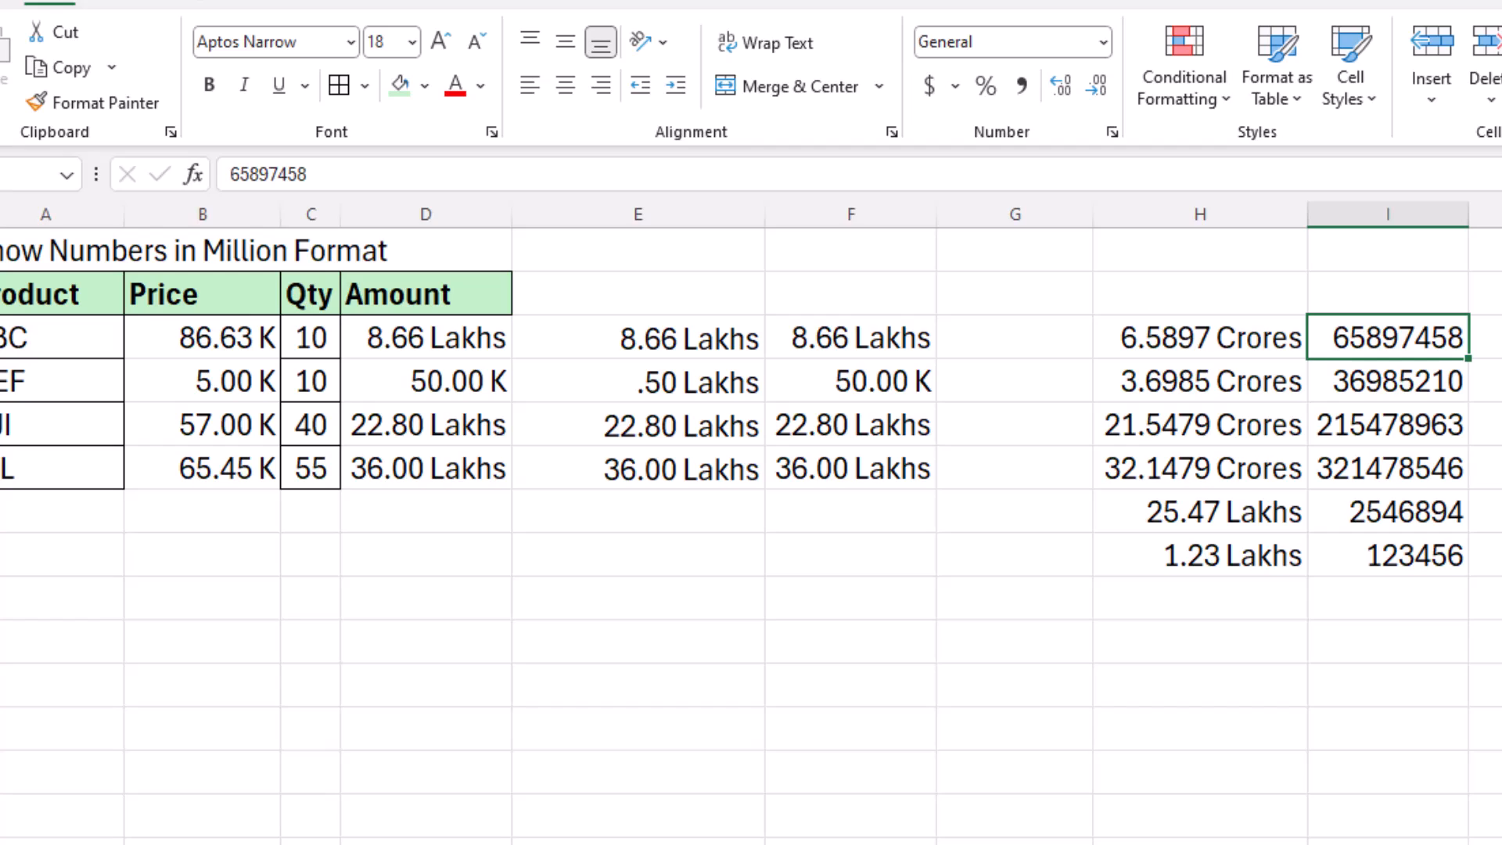
type("897485698")
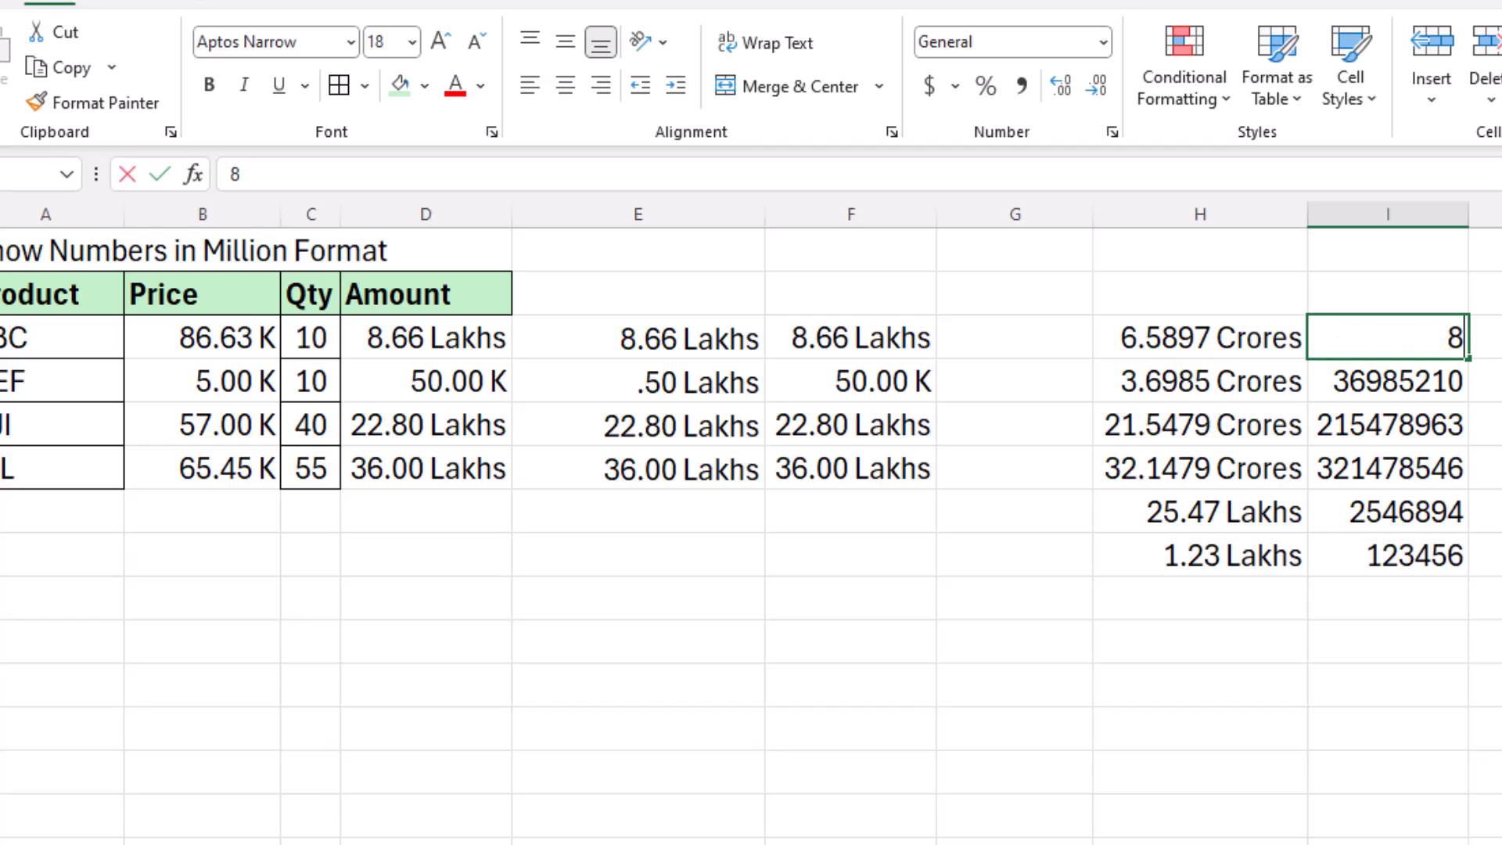
key("Return")
left_click(1388, 338)
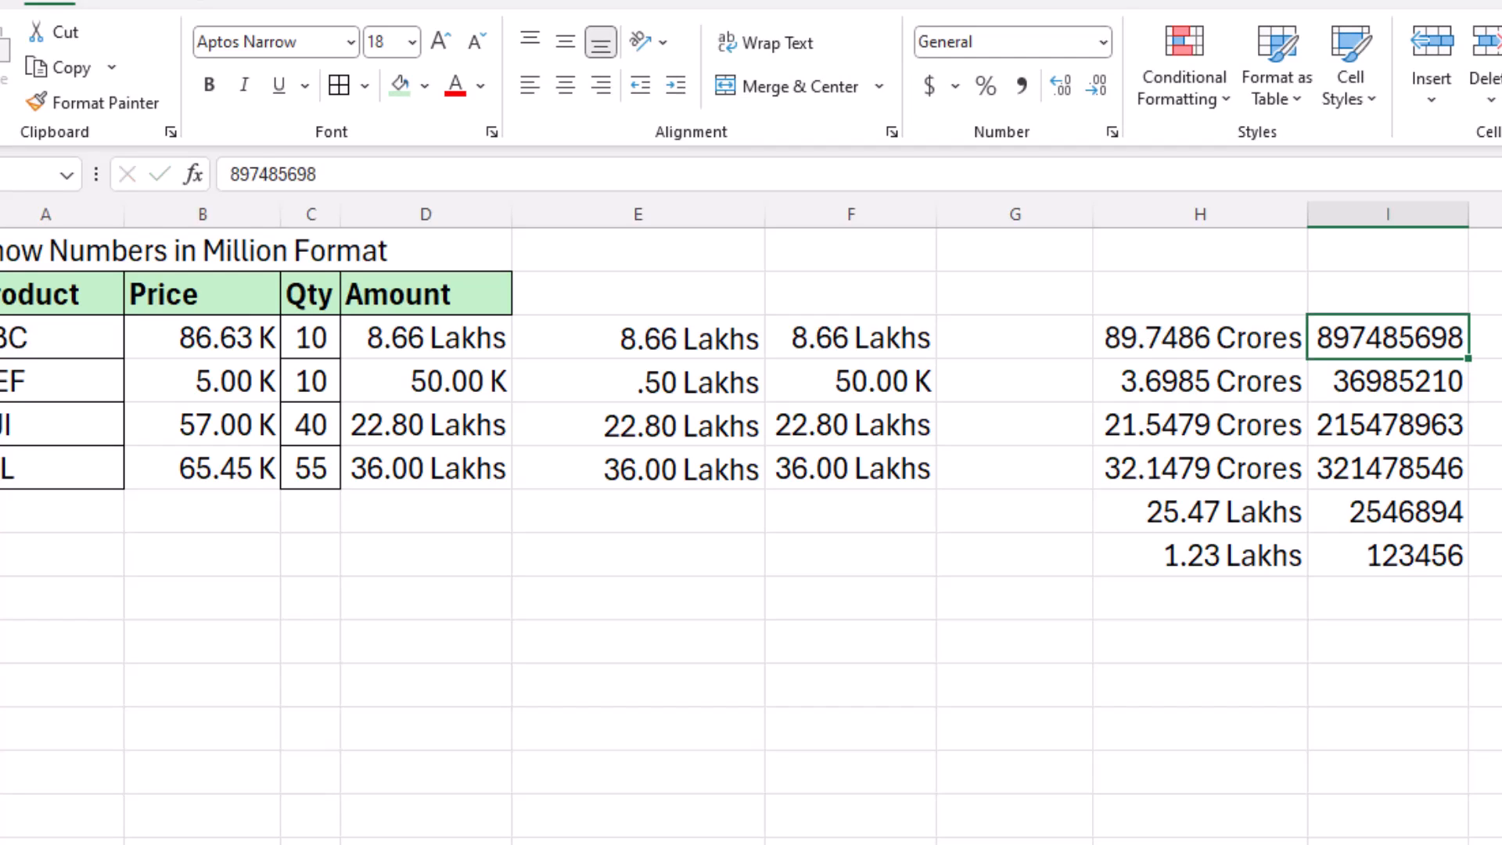
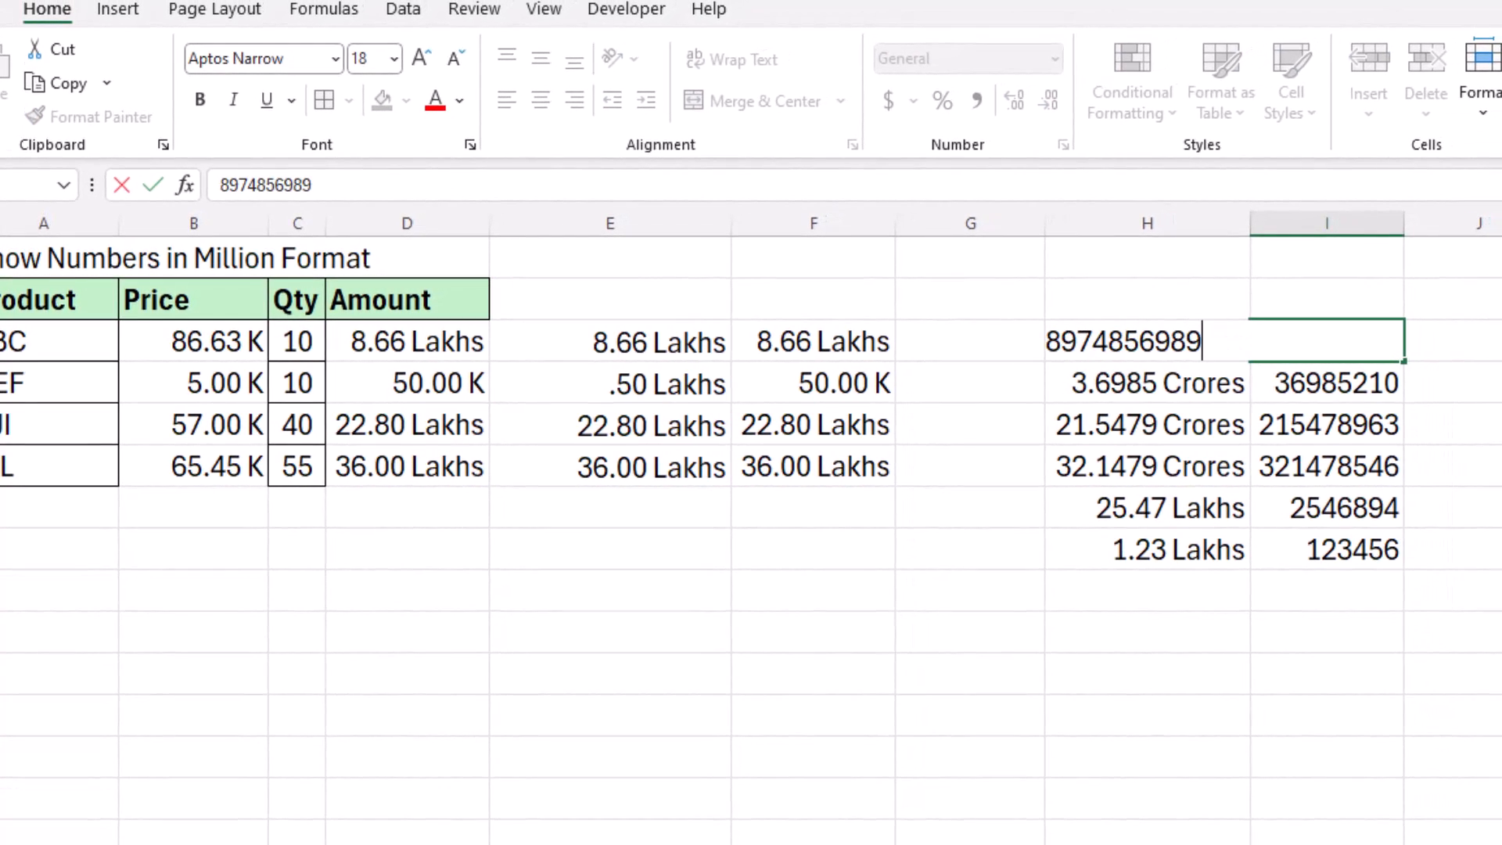
key("Return")
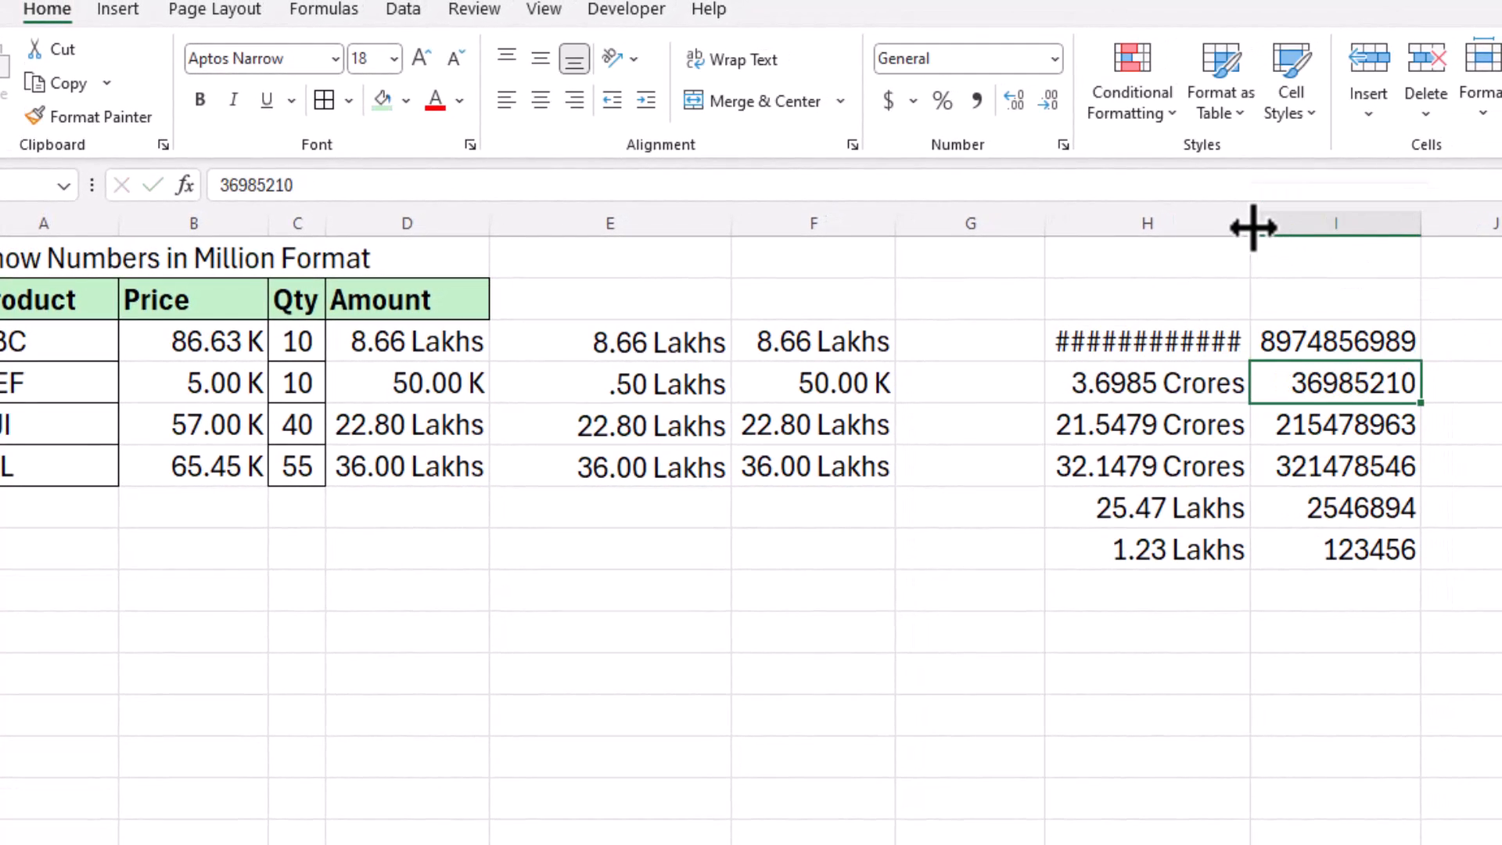
double_click(1252, 226)
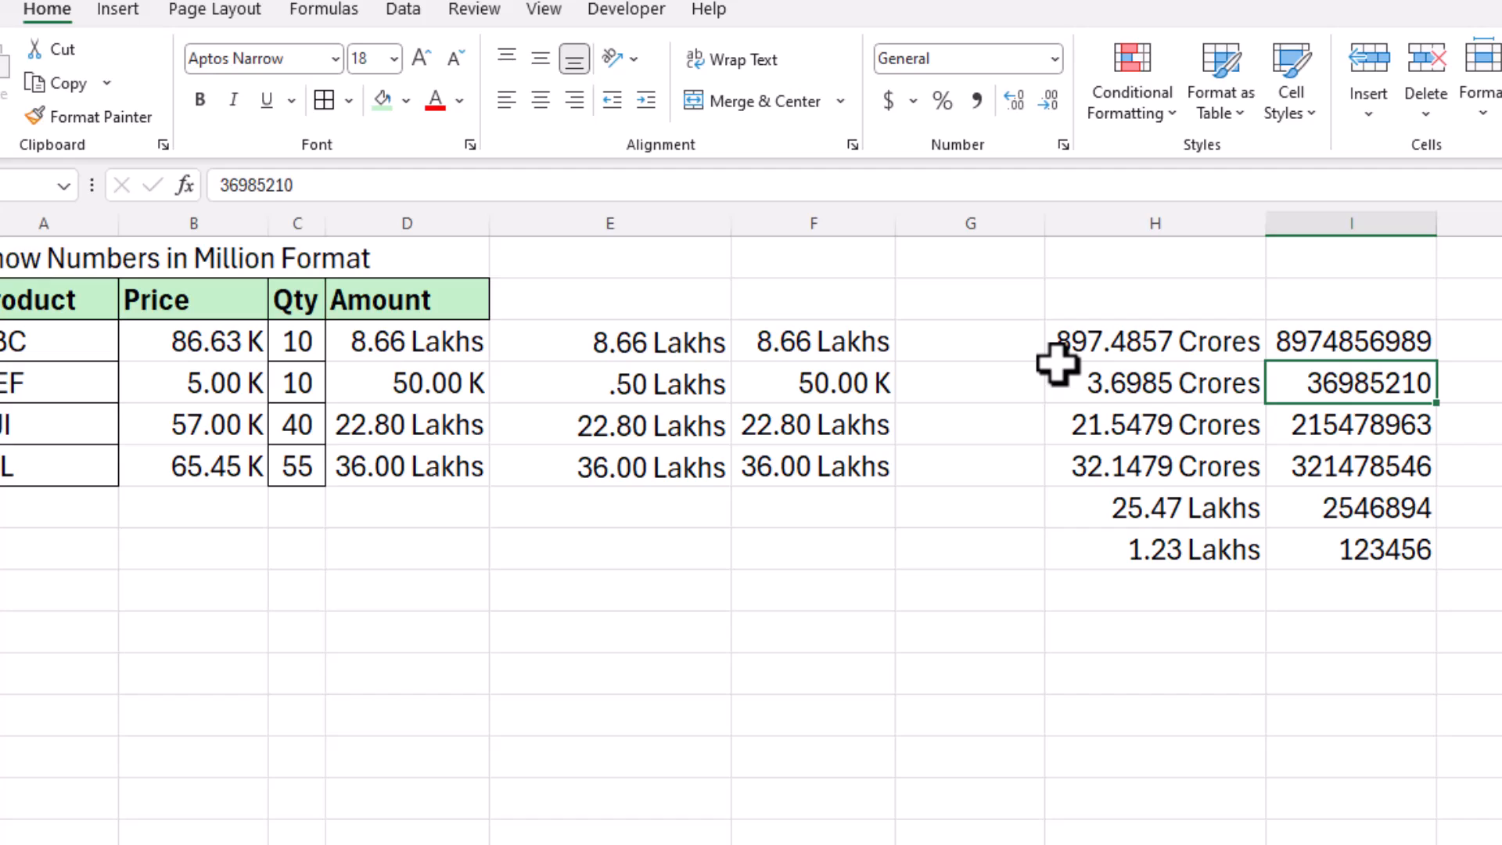
left_click(1348, 339)
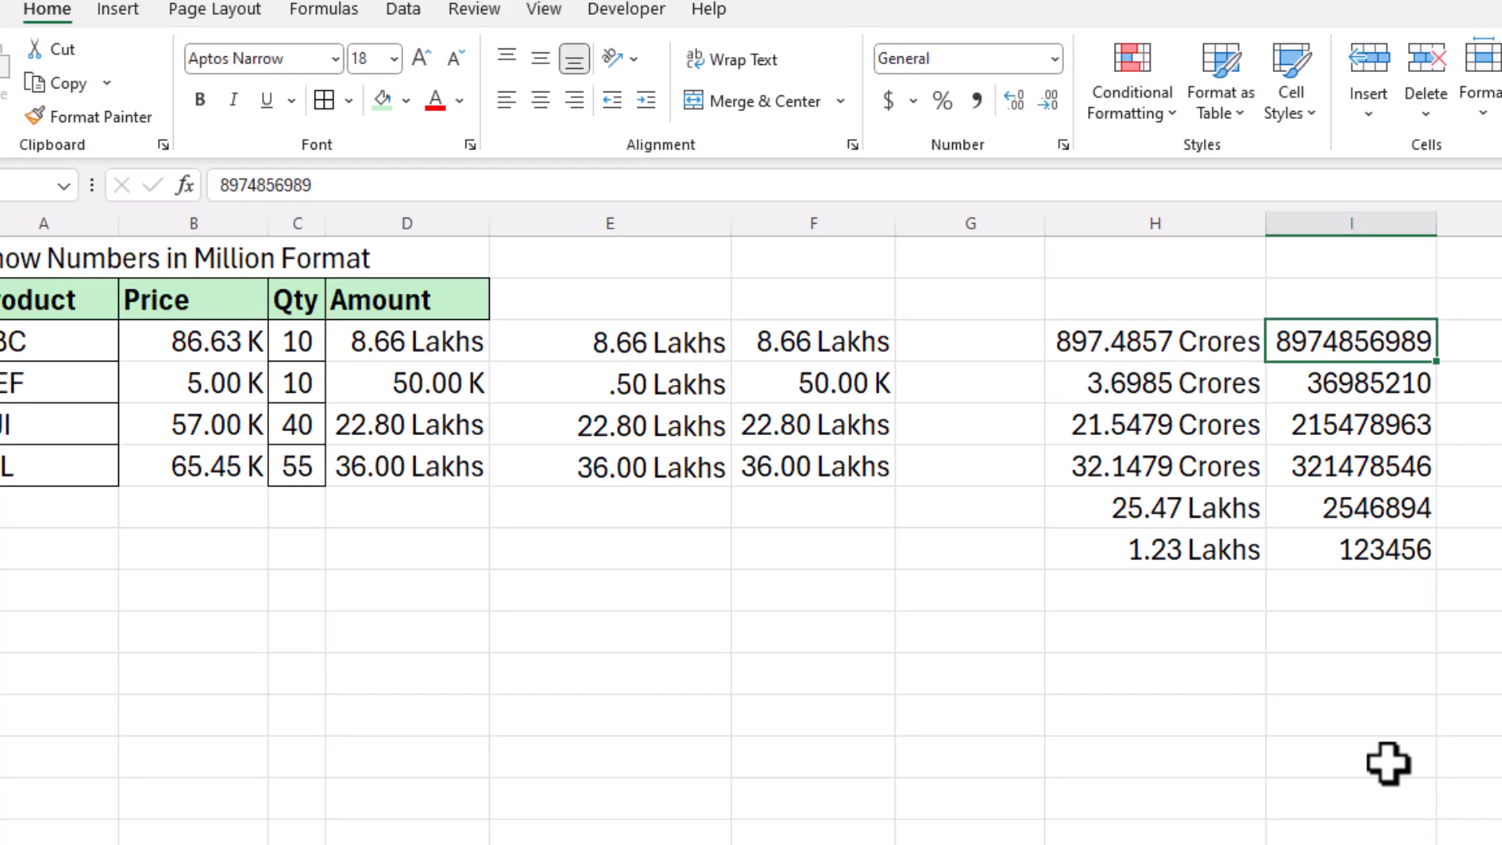